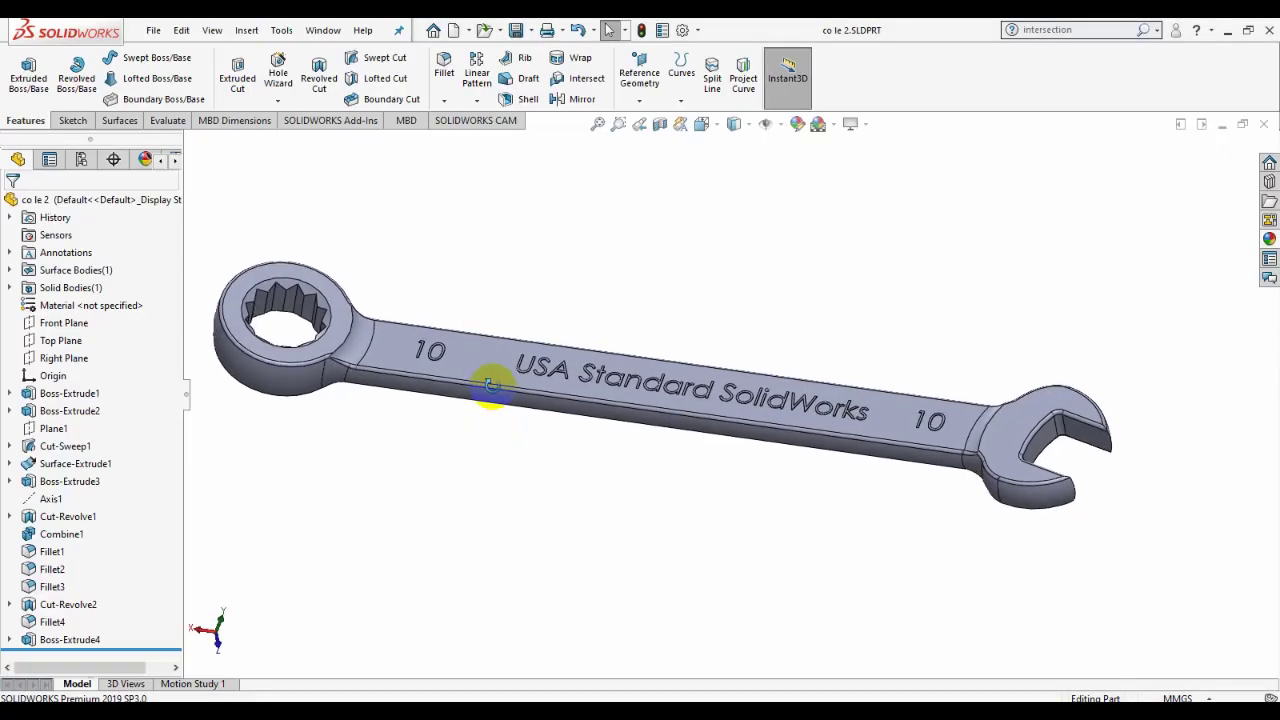
Step: Start a Front Plane sketch and draw a vertical centreline up from the origin
{"action": "mouse_move", "coordinate": [491, 380]}
{"action": "middle_mouse_down"}
{"action": "mouse_move", "coordinate": [508, 274]}
{"action": "mouse_move", "coordinate": [498, 487]}
{"action": "middle_mouse_up"}
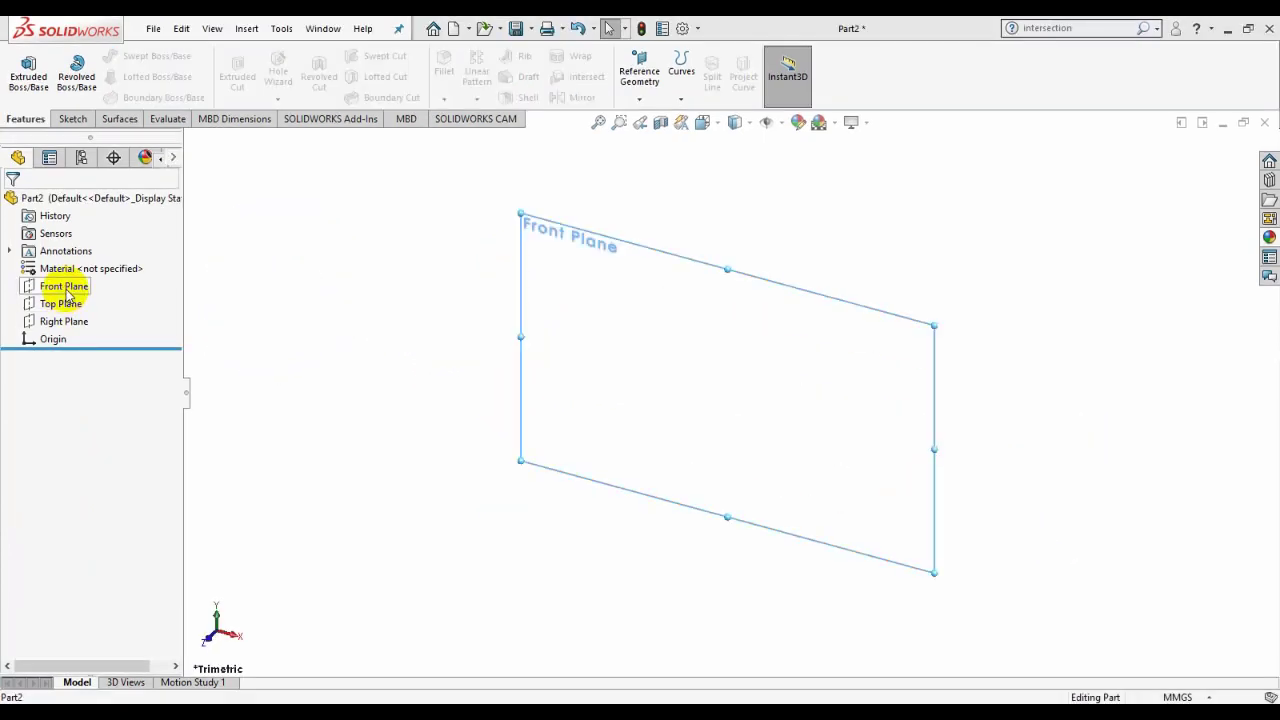
{"action": "left_click", "coordinate": [63, 286]}
{"action": "left_click", "coordinate": [125, 266]}
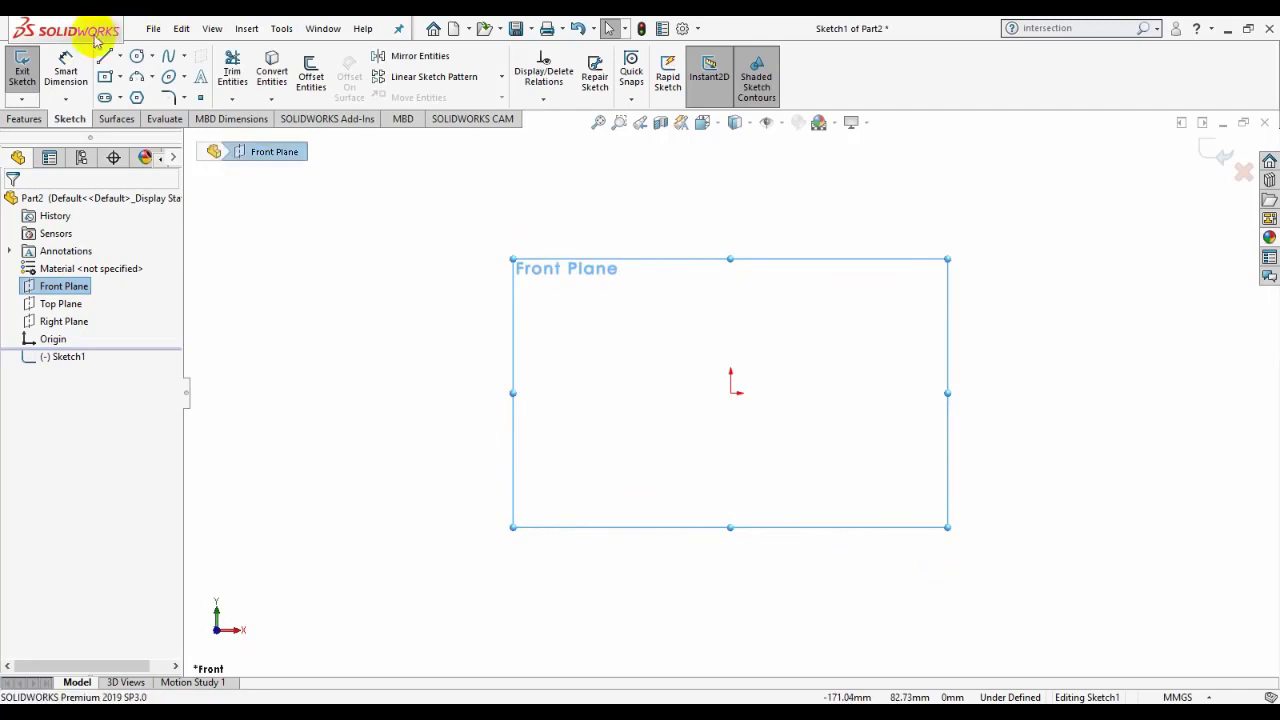
{"action": "left_click", "coordinate": [118, 58]}
{"action": "left_click", "coordinate": [106, 94]}
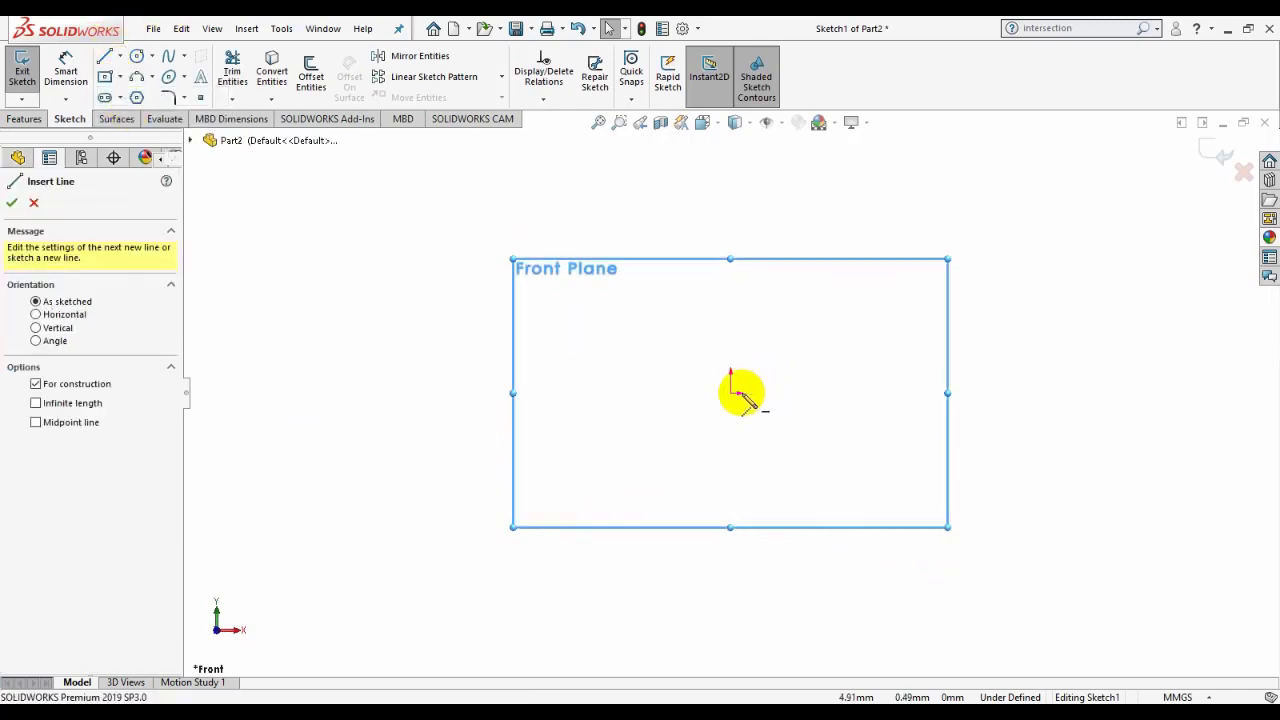
{"action": "left_click", "coordinate": [733, 393]}
{"action": "left_click", "coordinate": [732, 281]}
{"action": "right_click", "coordinate": [733, 283]}
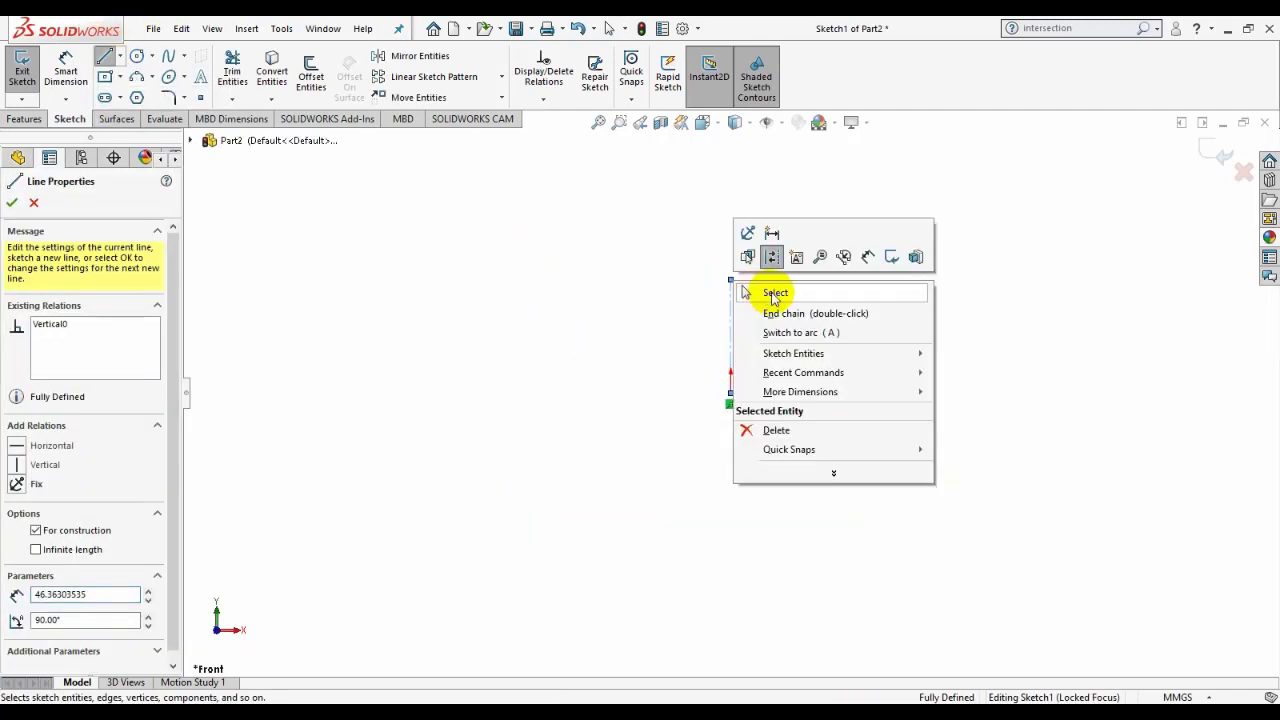
{"action": "left_click", "coordinate": [775, 296]}
{"action": "scroll", "coordinate": [775, 346], "scroll_direction": "down", "scroll_amount": 3}
Step: Add a slanted centreline up-left into the origin and one running out to the right
{"action": "left_click", "coordinate": [118, 58]}
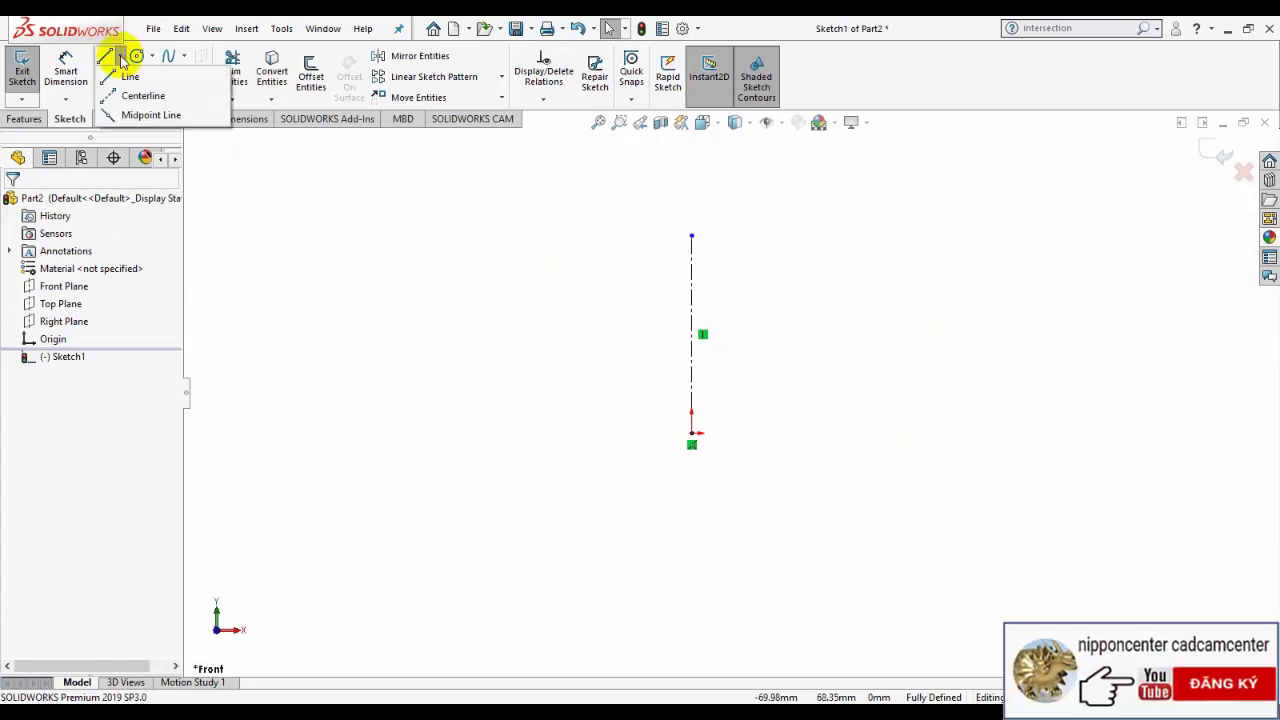
{"action": "left_click", "coordinate": [140, 96]}
{"action": "left_click", "coordinate": [600, 248]}
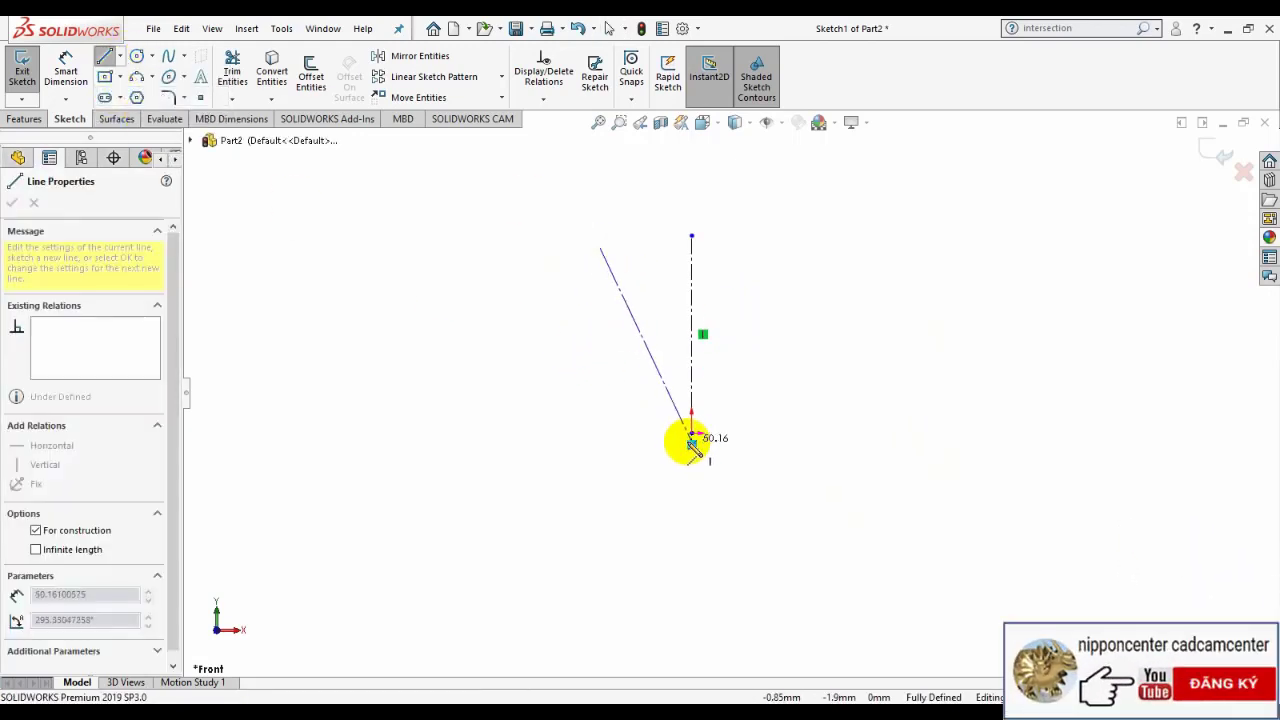
{"action": "left_click", "coordinate": [691, 434]}
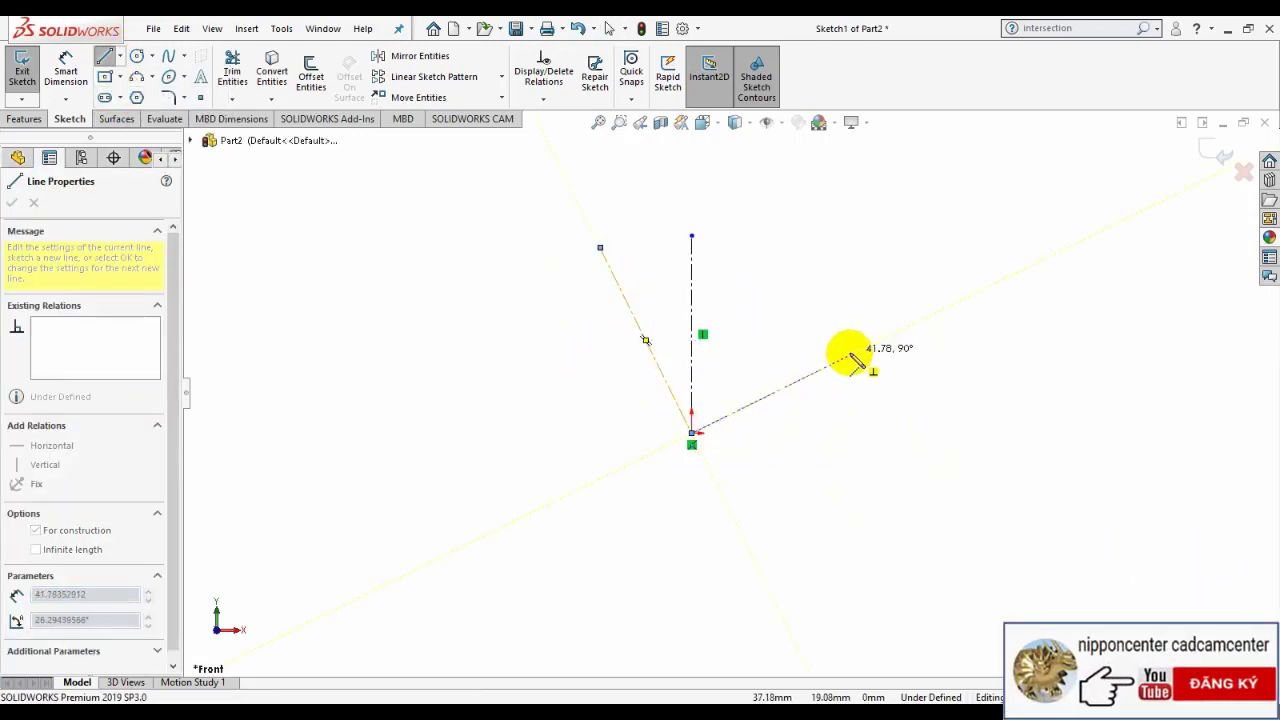
{"action": "left_click", "coordinate": [855, 362]}
{"action": "right_click", "coordinate": [843, 357]}
{"action": "left_click", "coordinate": [871, 366]}
{"action": "scroll", "coordinate": [751, 428], "scroll_direction": "down", "scroll_amount": 2}
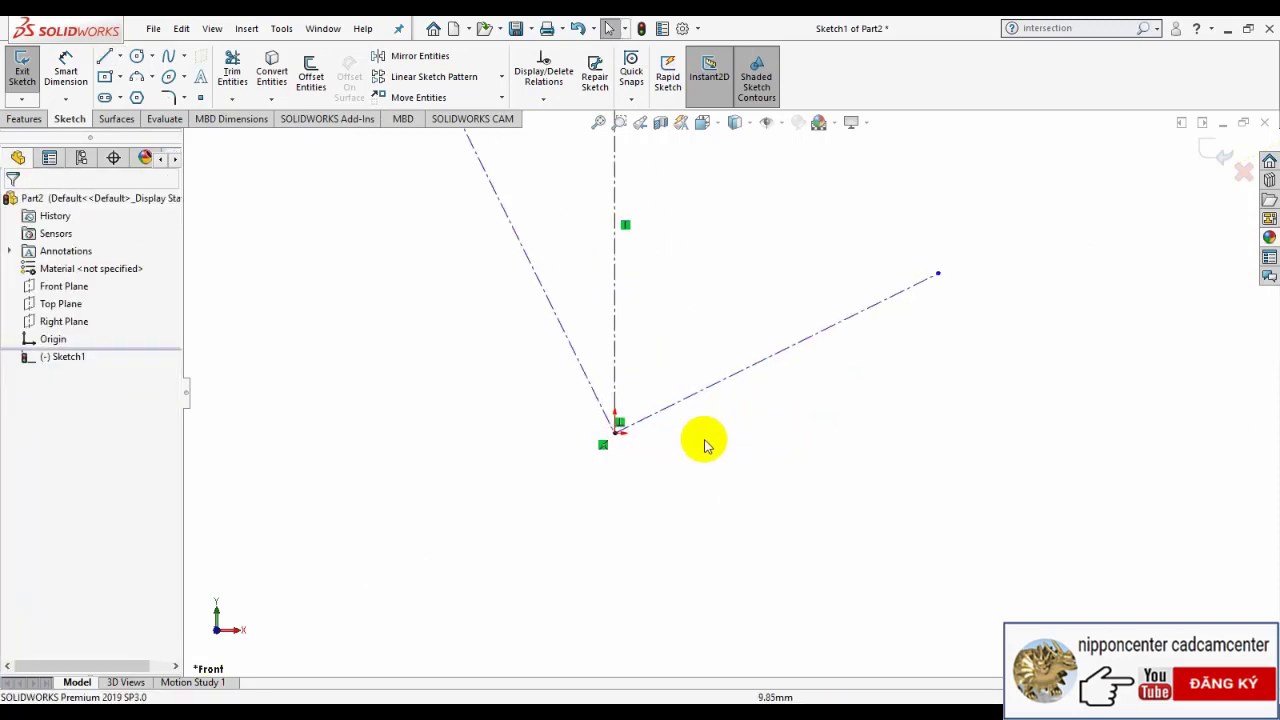
Step: Dimension the angle between the slanted and vertical centrelines as 15°
{"action": "left_click", "coordinate": [65, 72]}
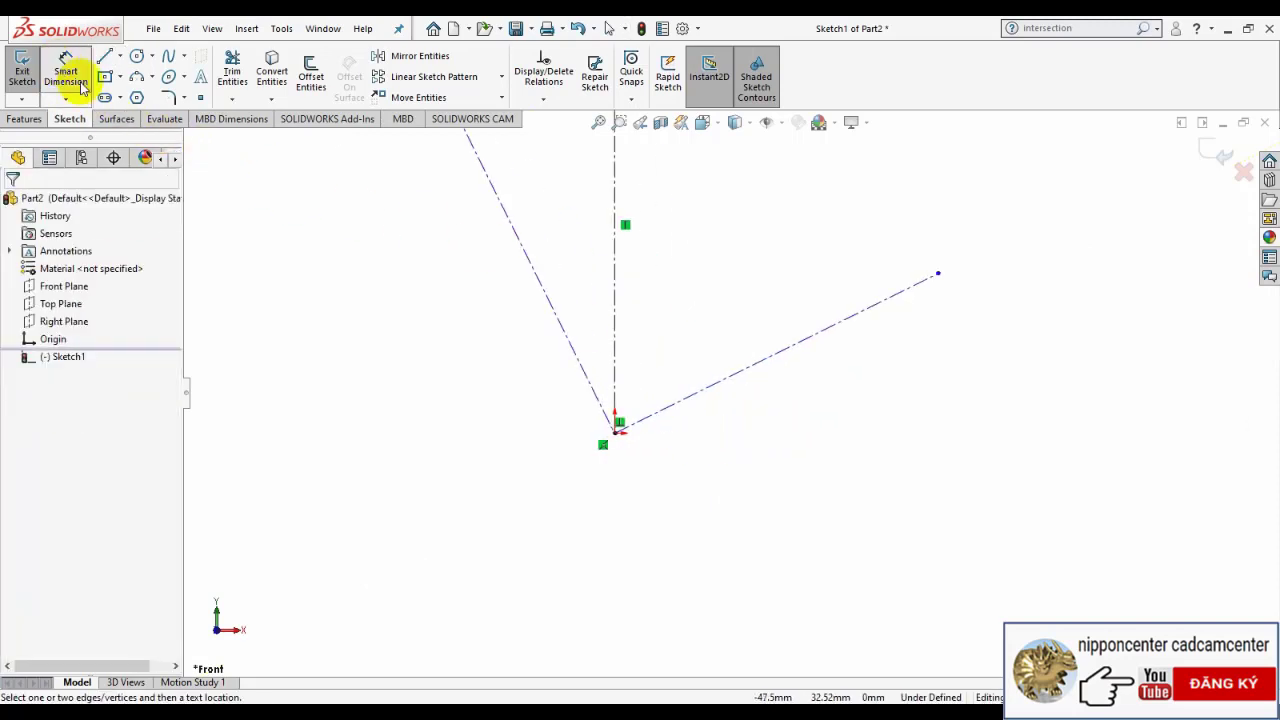
{"action": "left_click", "coordinate": [558, 318]}
{"action": "left_click", "coordinate": [614, 300]}
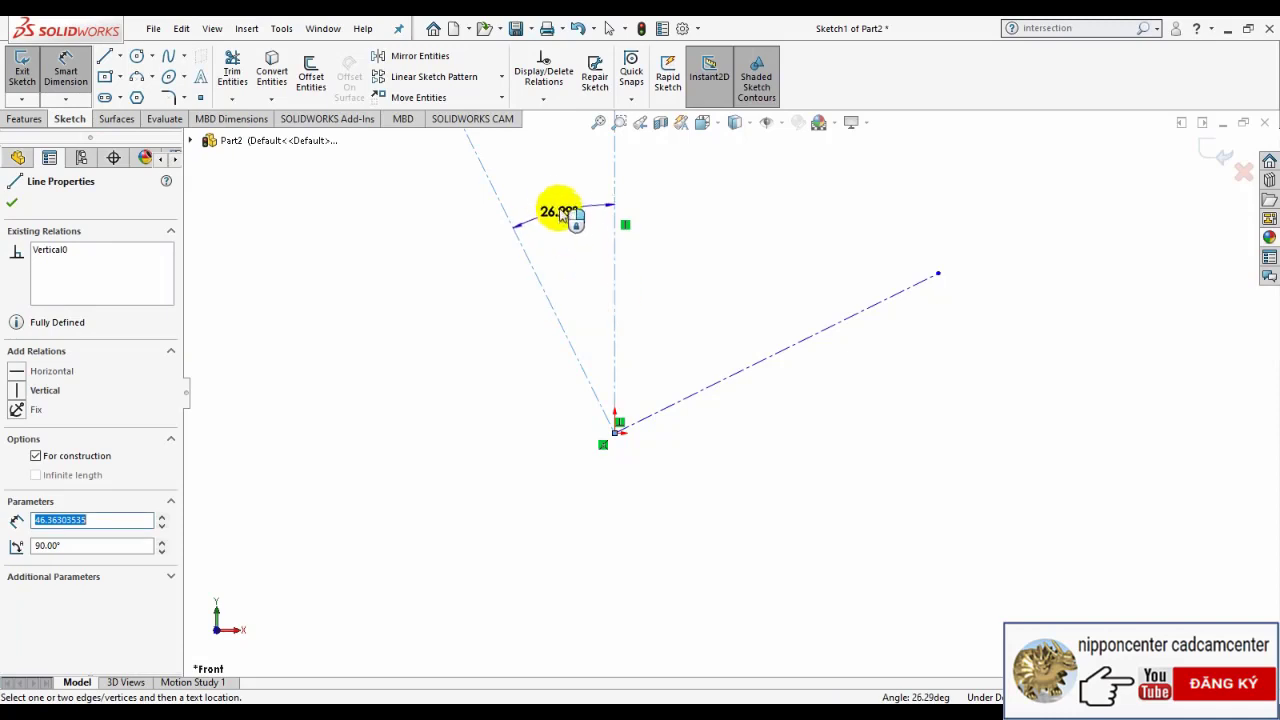
{"action": "left_click", "coordinate": [554, 193]}
{"action": "type", "text": "15"}
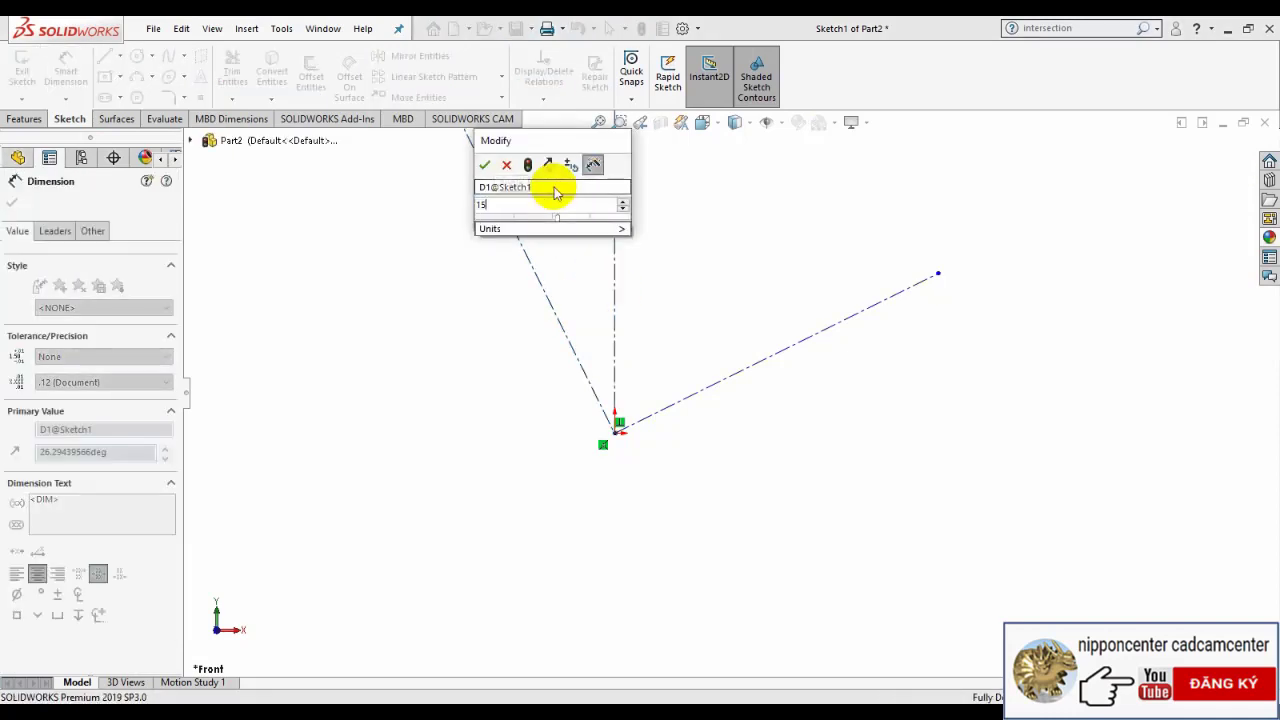
{"action": "key", "text": "Return"}
{"action": "left_click", "coordinate": [727, 268]}
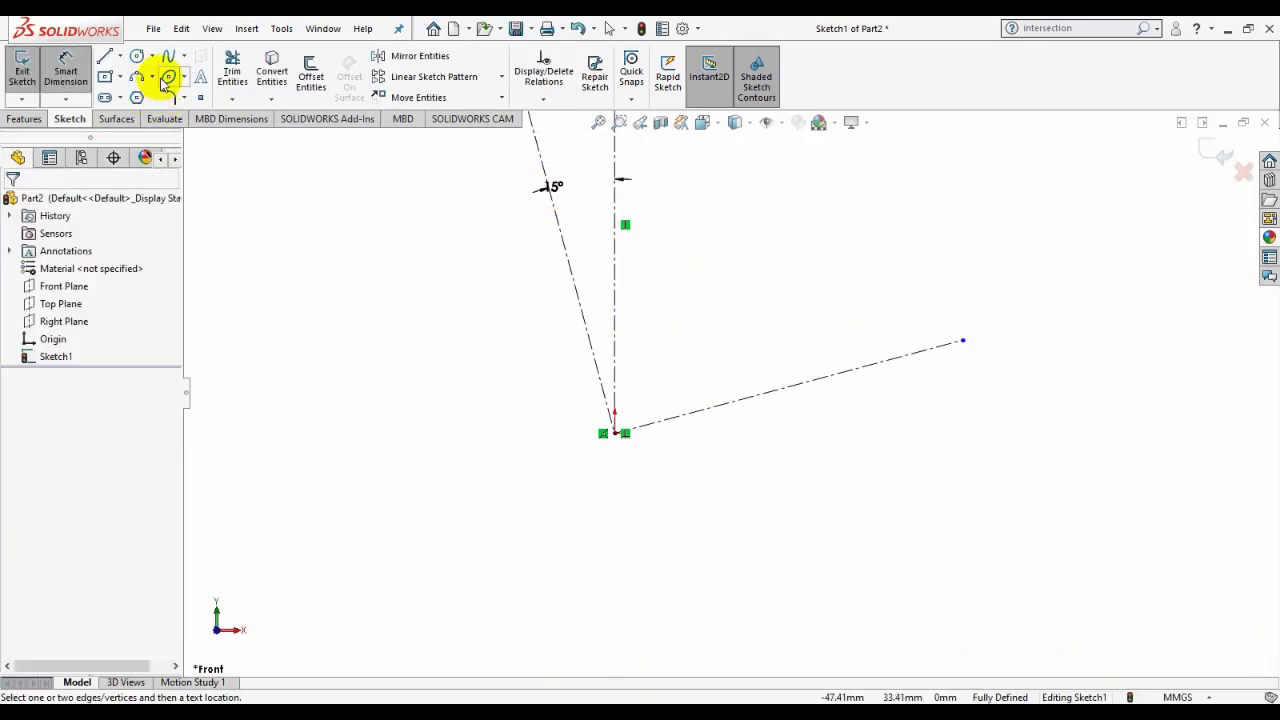
Step: Draw an origin-centred ellipse along the slanted centreline with radii 10.25 and 7.00 mm
{"action": "left_click", "coordinate": [184, 84]}
{"action": "left_click", "coordinate": [182, 114]}
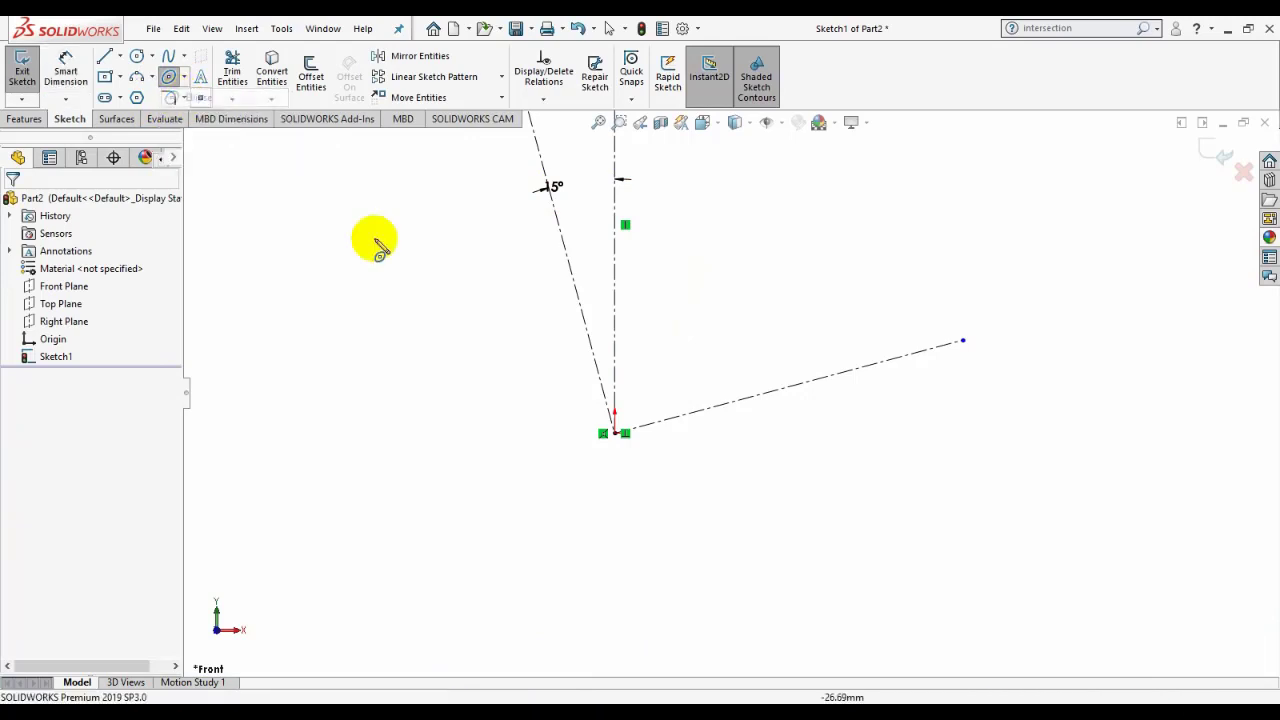
{"action": "left_click", "coordinate": [616, 432]}
{"action": "left_click", "coordinate": [714, 400]}
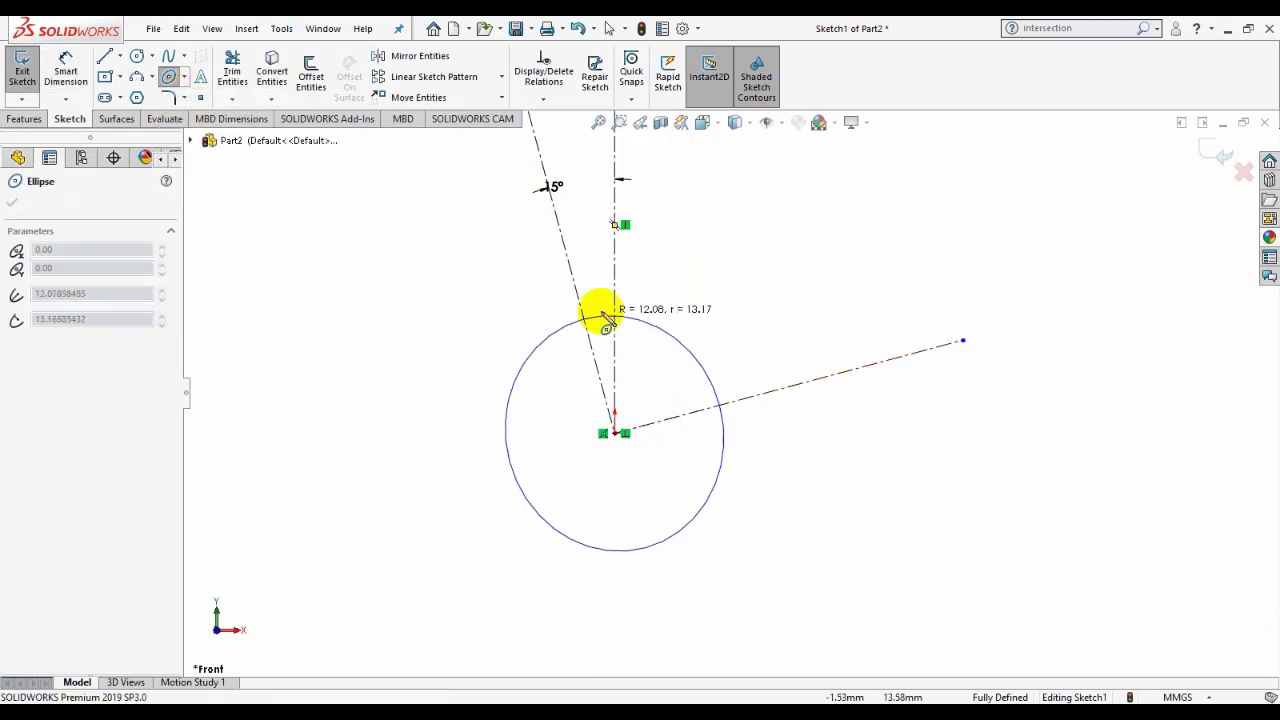
{"action": "left_click", "coordinate": [577, 292]}
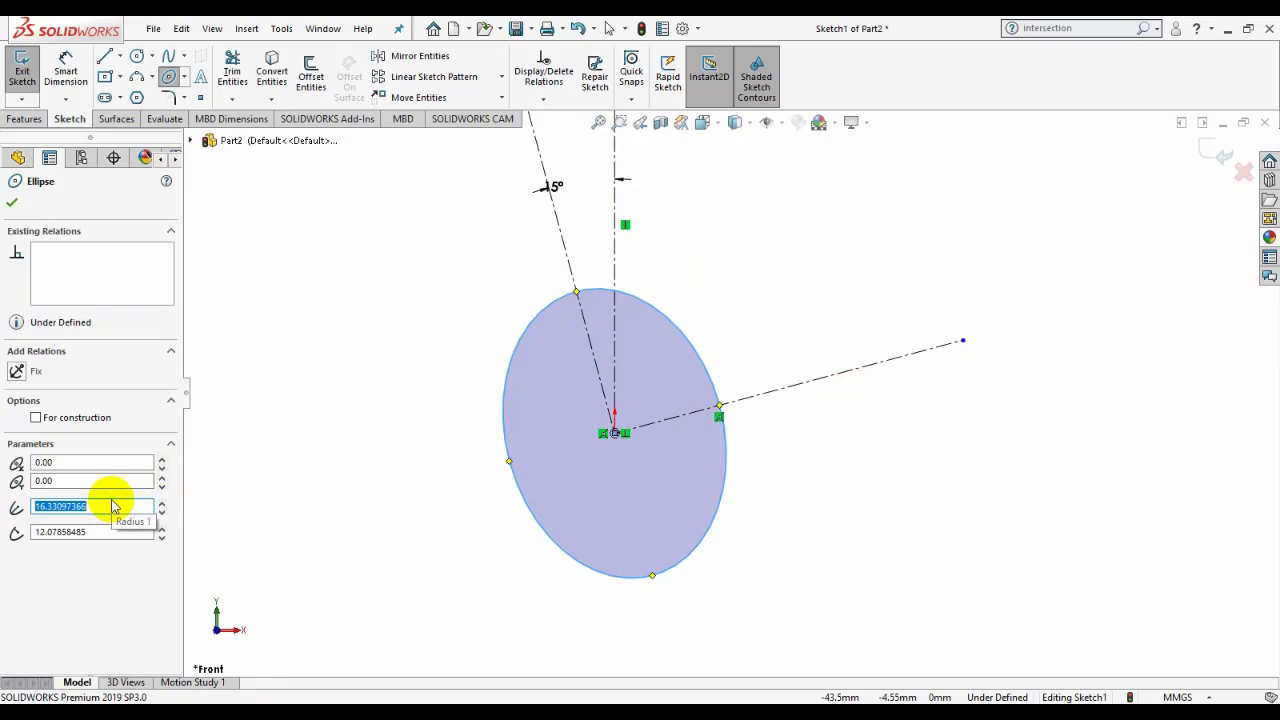
{"action": "type", "text": "20.5/2"}
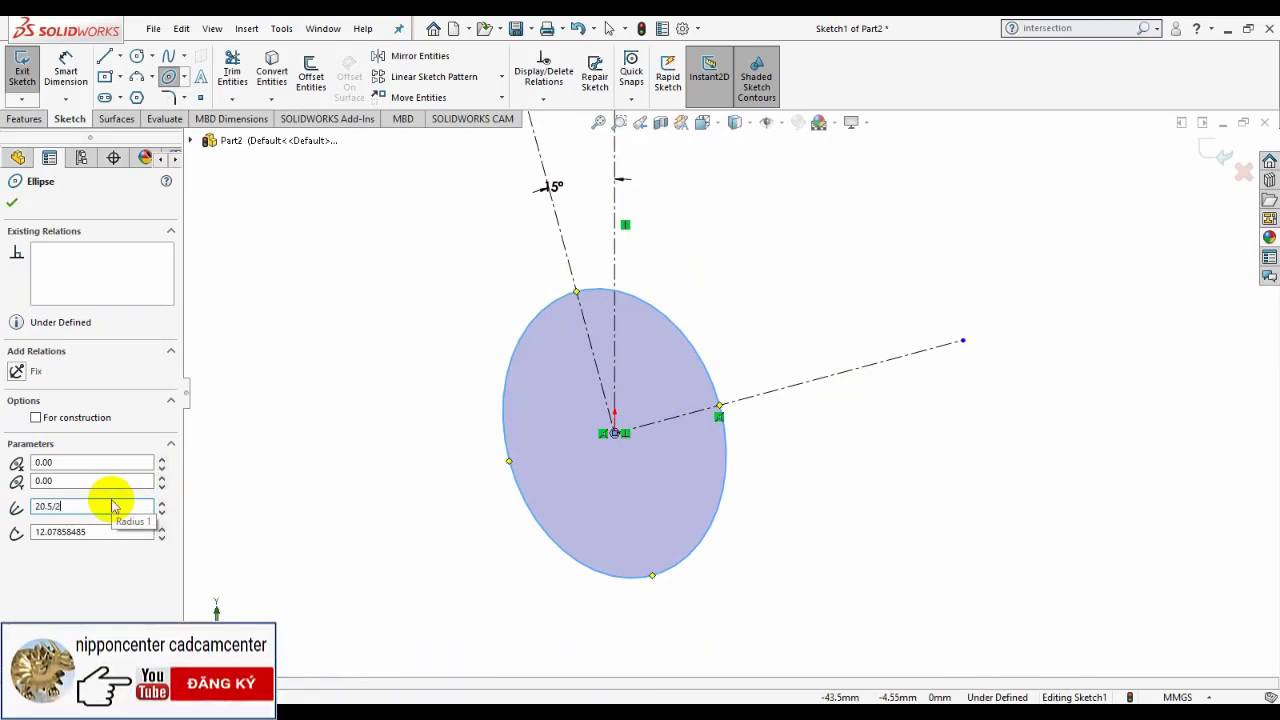
{"action": "key", "text": "Return"}
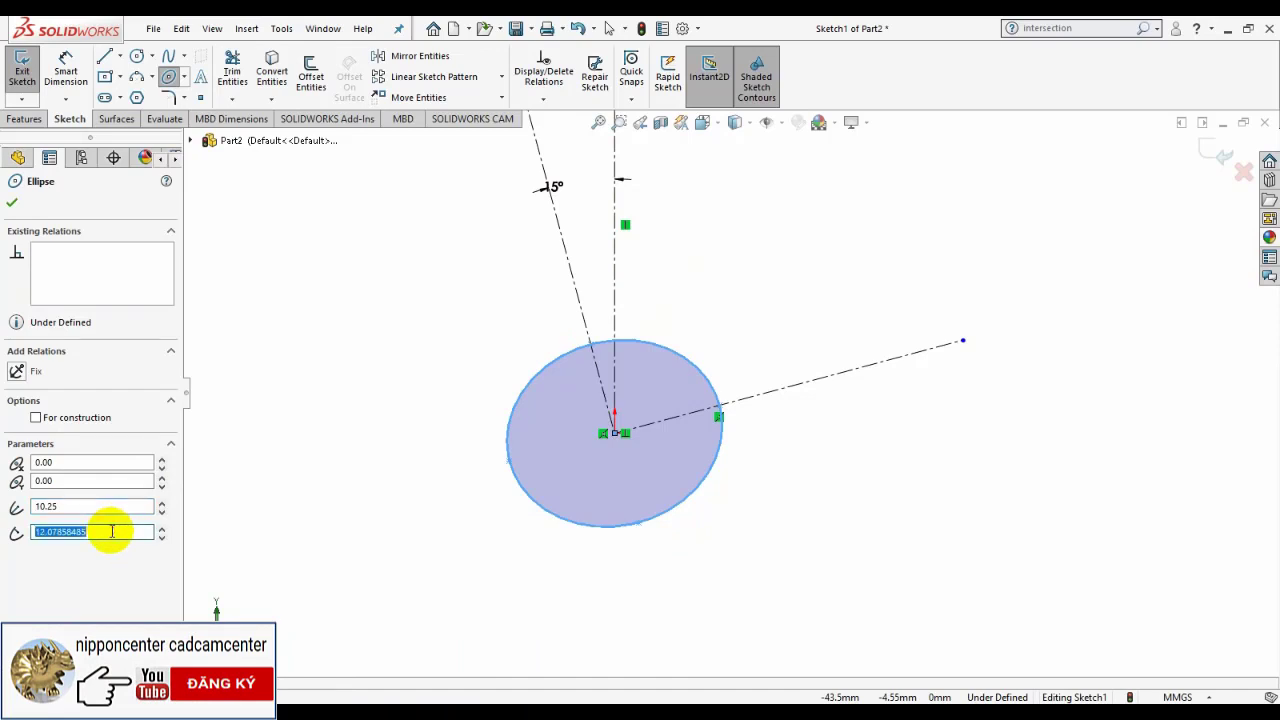
{"action": "type", "text": "14/2"}
{"action": "key", "text": "Return"}
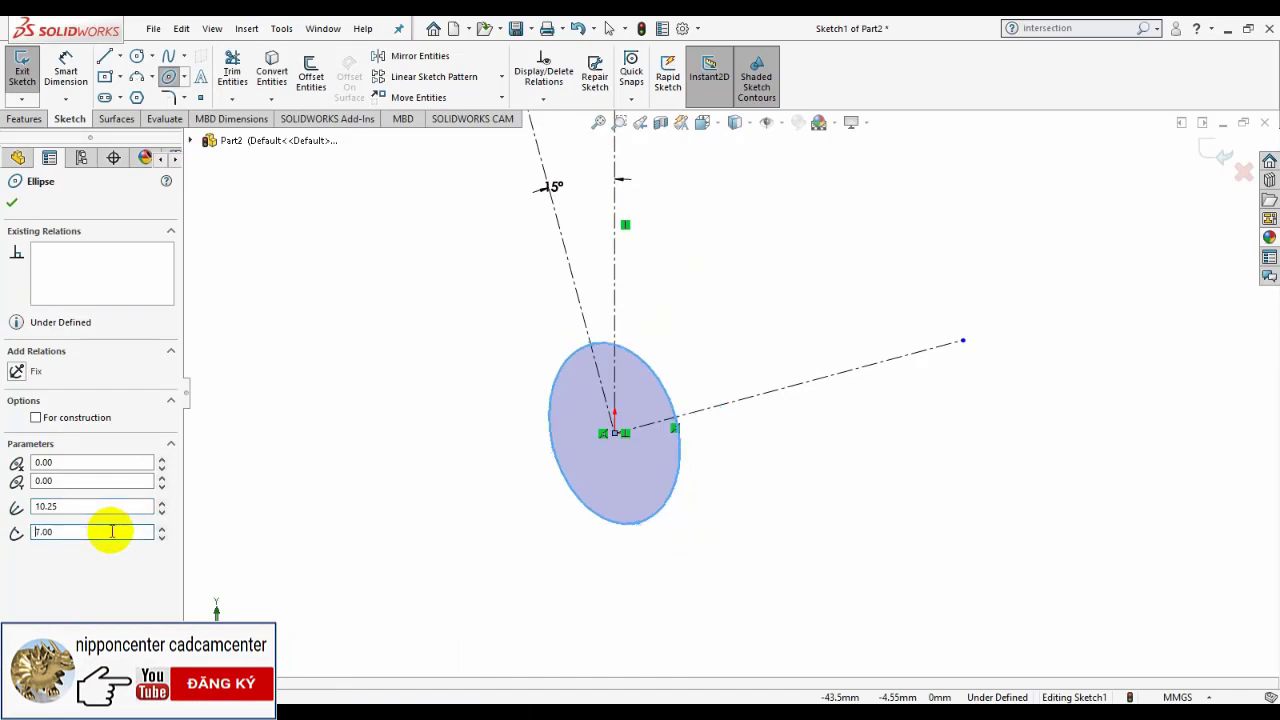
Step: Draw a line across the ellipse's left side, made parallel to the rightward centreline
{"action": "left_click", "coordinate": [13, 204]}
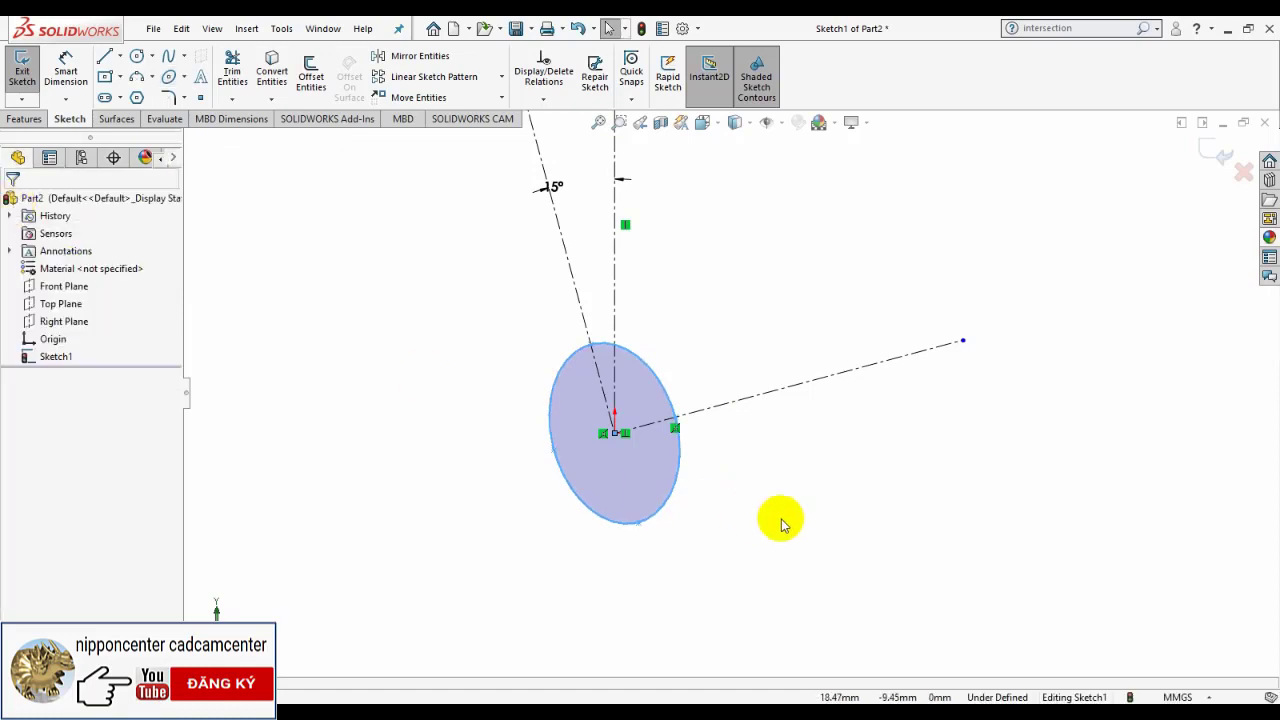
{"action": "scroll", "coordinate": [580, 425], "scroll_direction": "down", "scroll_amount": 3}
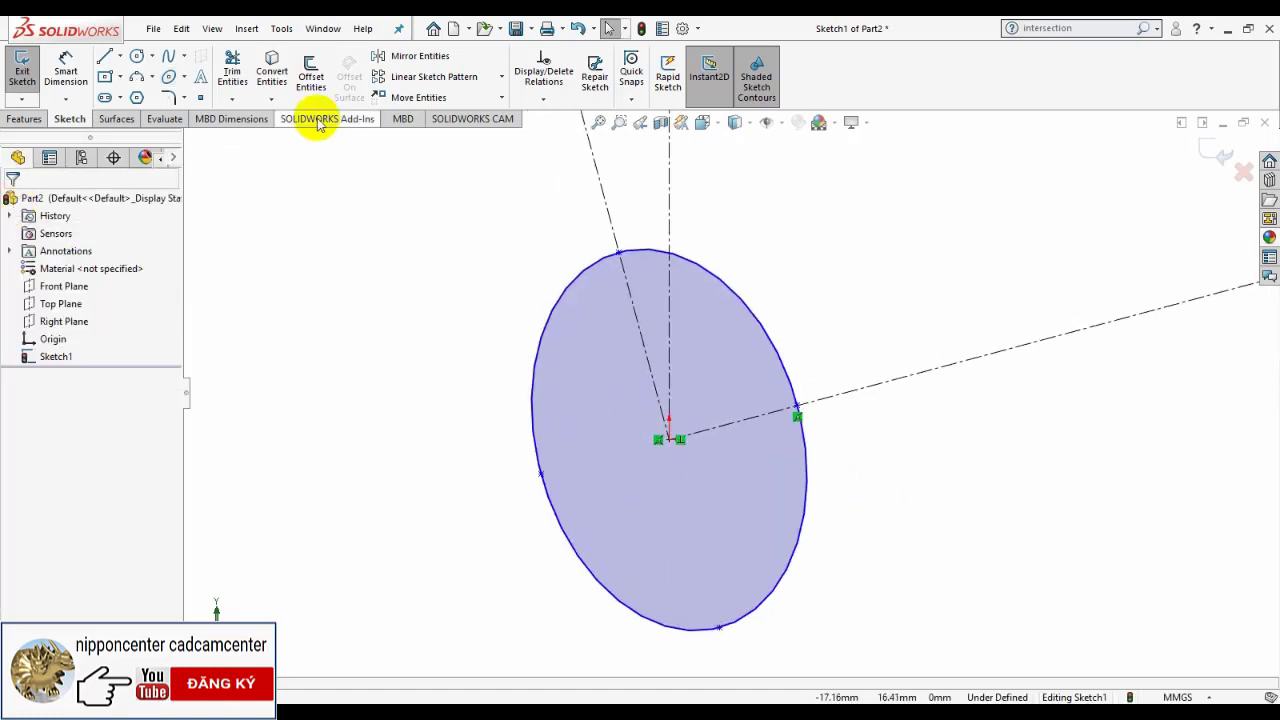
{"action": "left_click", "coordinate": [104, 56]}
{"action": "scroll", "coordinate": [580, 425], "scroll_direction": "down", "scroll_amount": 2}
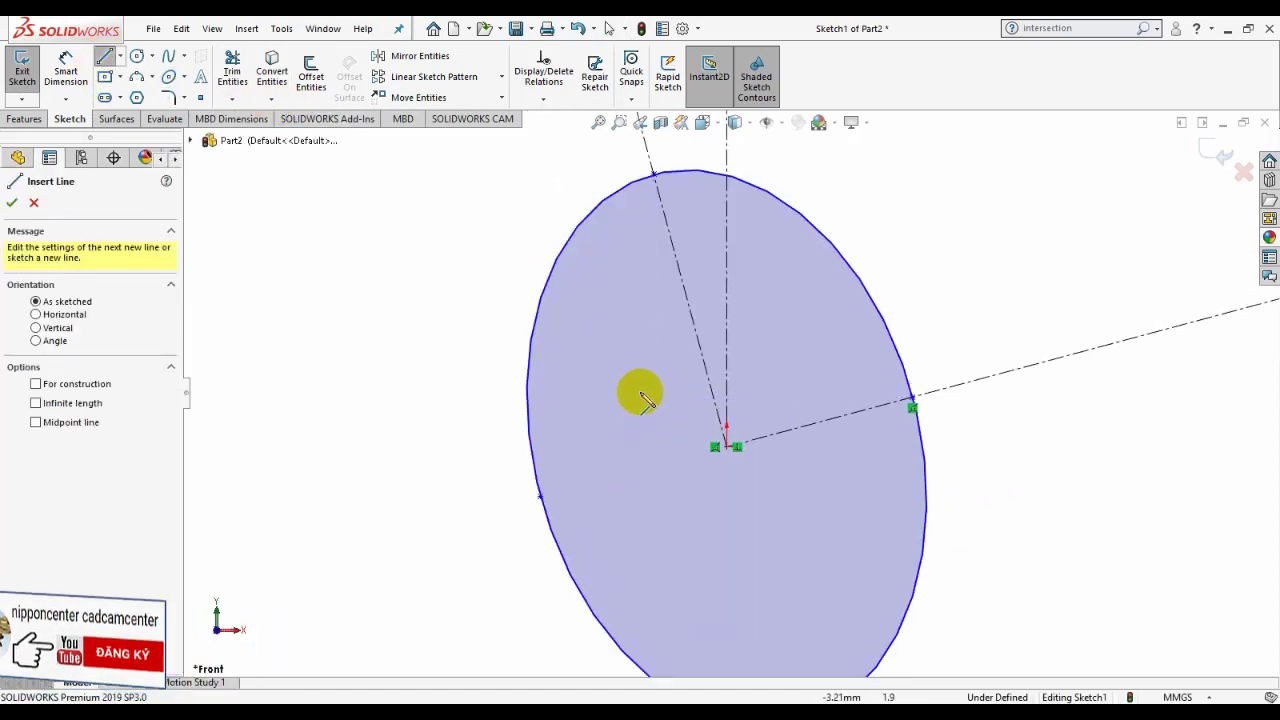
{"action": "left_click", "coordinate": [668, 381]}
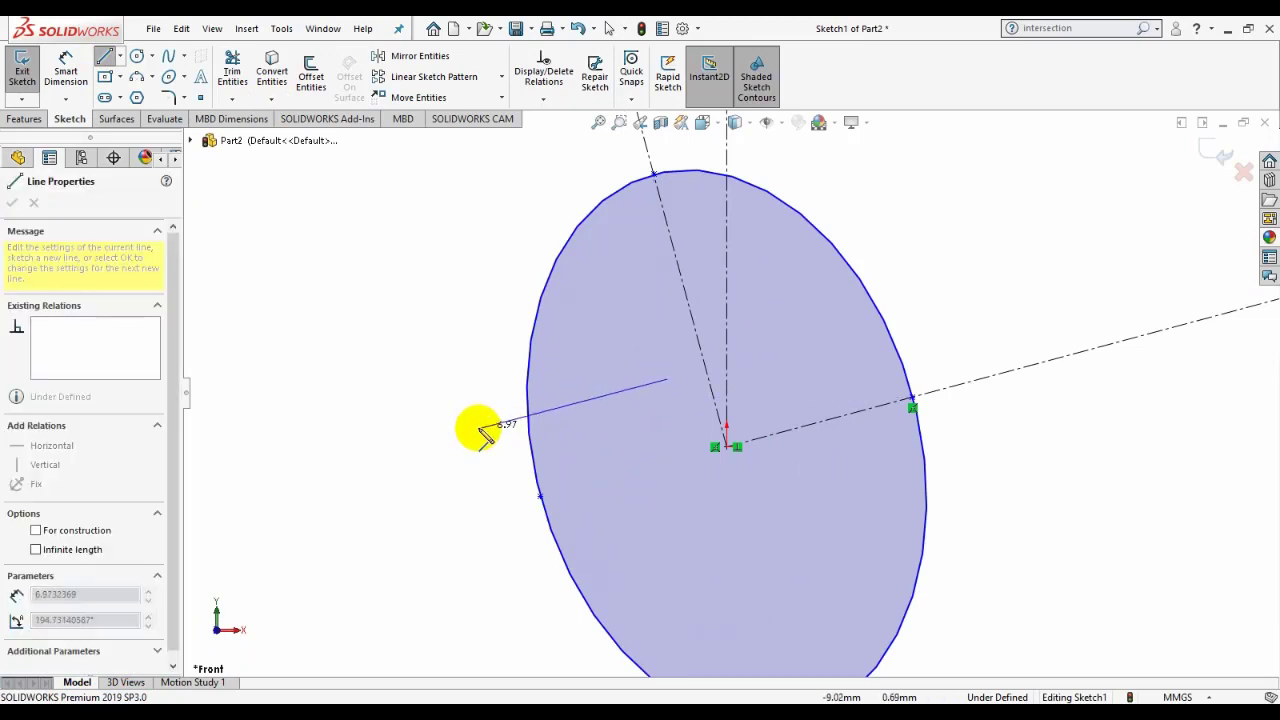
{"action": "right_click", "coordinate": [466, 431]}
{"action": "left_click", "coordinate": [492, 443]}
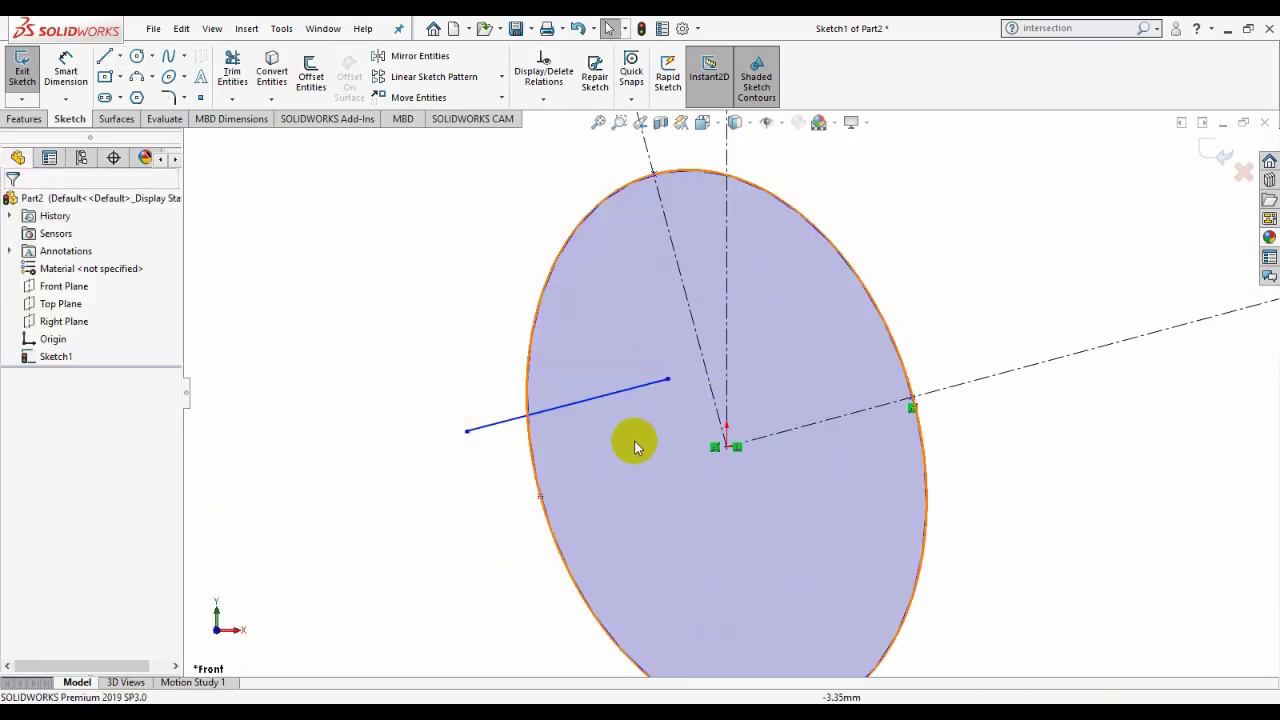
{"action": "left_click", "coordinate": [627, 393]}
{"action": "left_click", "coordinate": [768, 437], "text": "ctrl"}
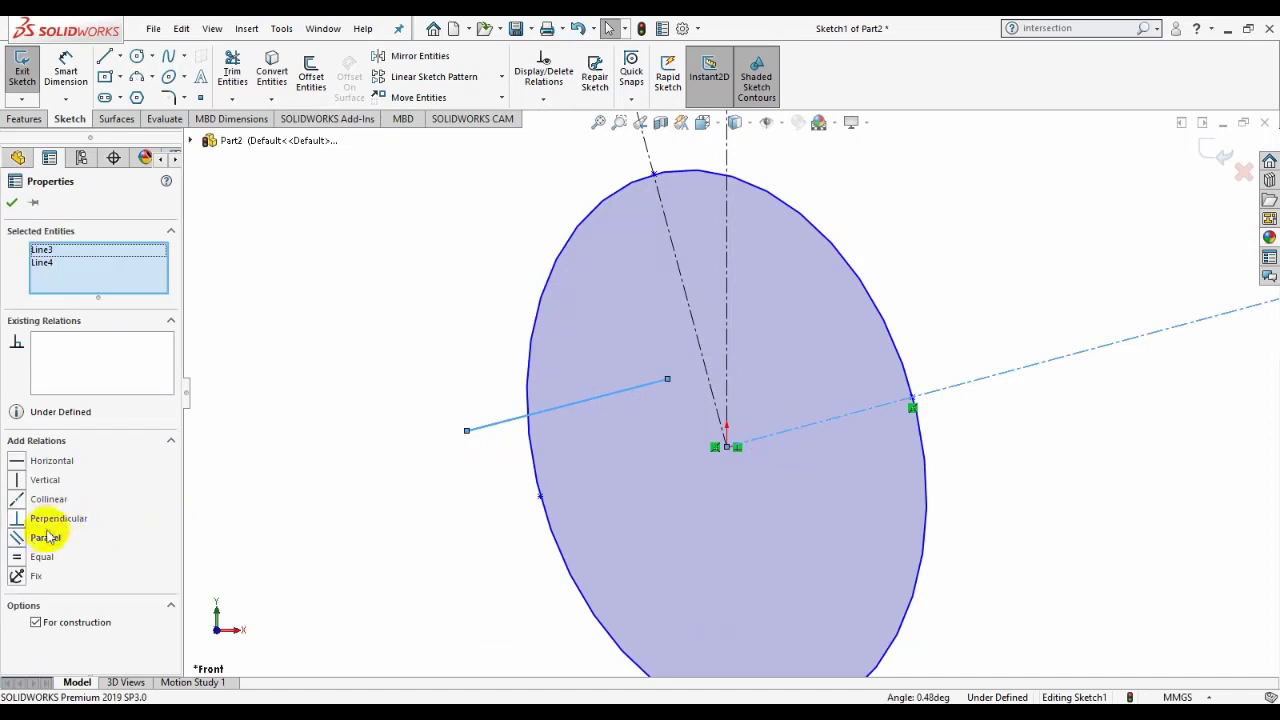
{"action": "left_click", "coordinate": [25, 540]}
{"action": "left_click", "coordinate": [14, 206]}
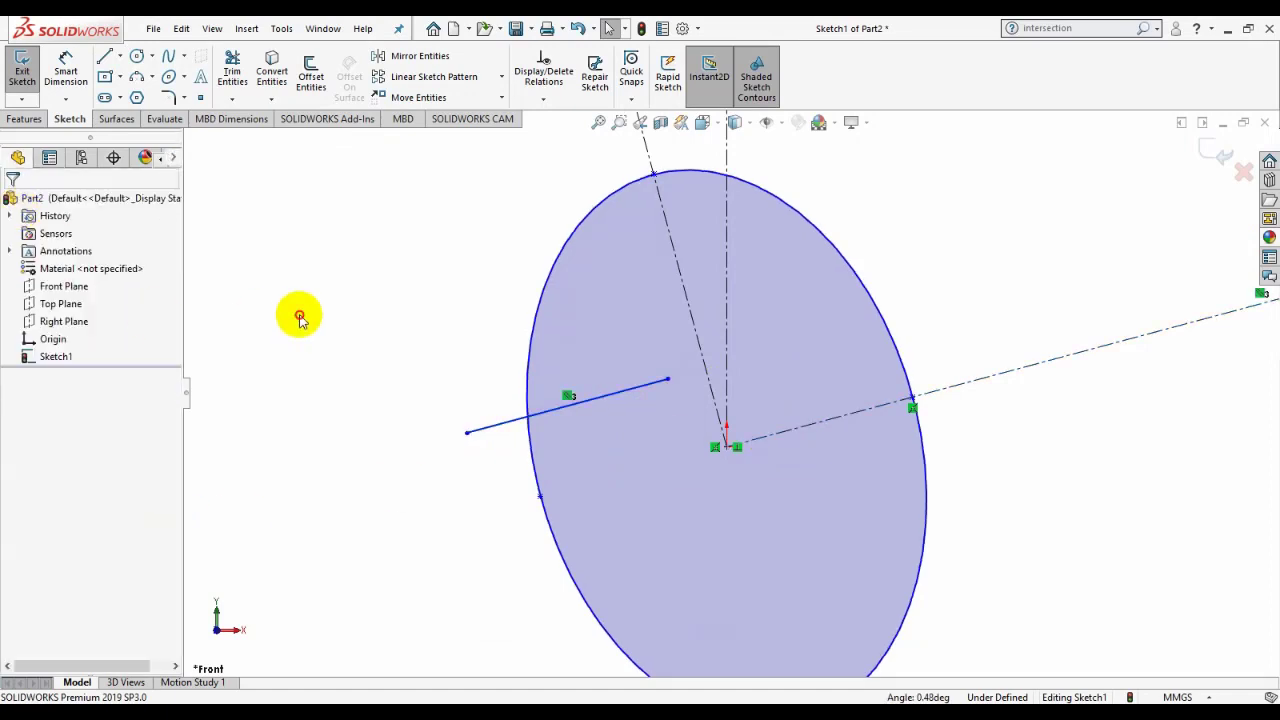
Step: Mirror that line about the rightward centreline as a copy
{"action": "left_click", "coordinate": [628, 388]}
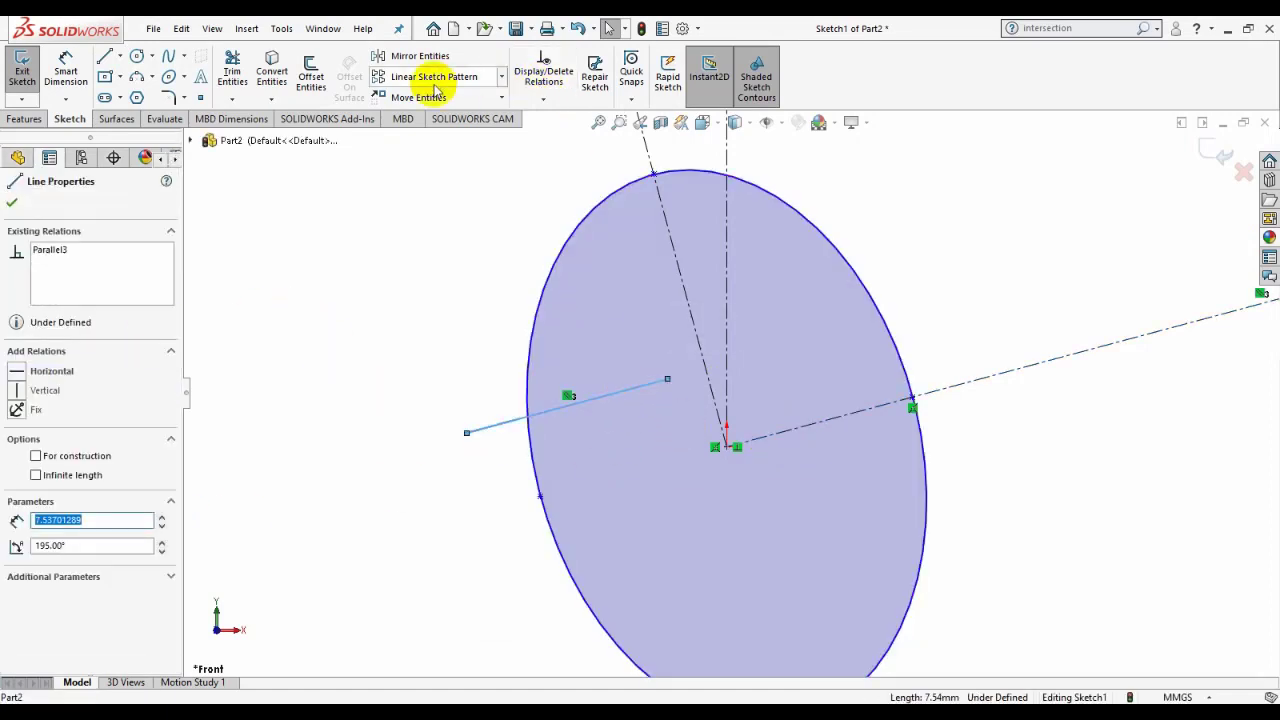
{"action": "left_click", "coordinate": [389, 58]}
{"action": "left_click", "coordinate": [80, 401]}
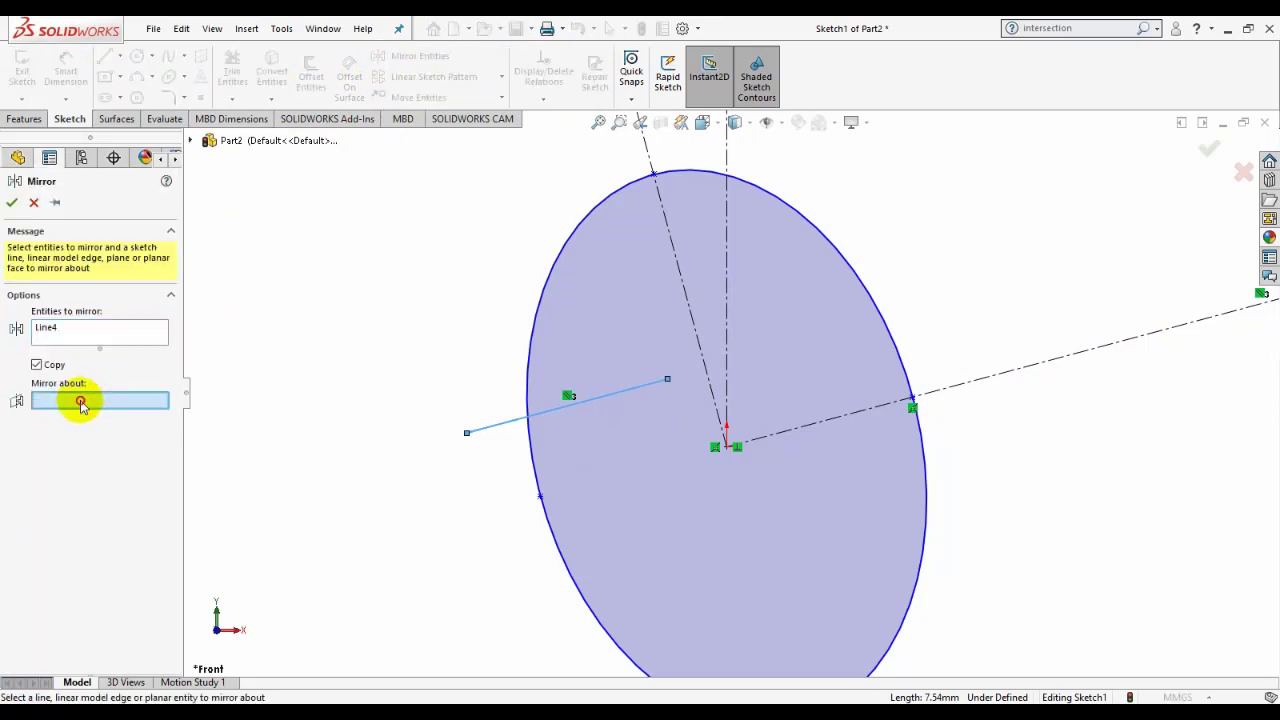
{"action": "left_click", "coordinate": [839, 425]}
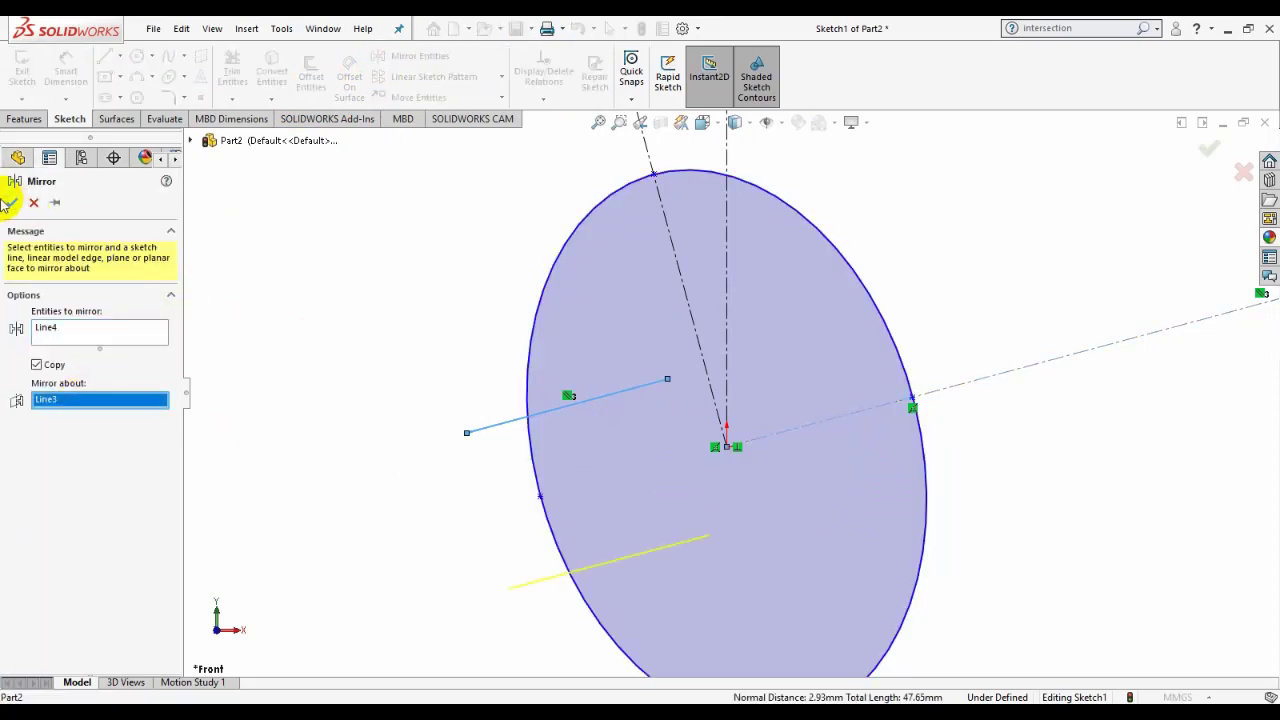
{"action": "left_click", "coordinate": [12, 202]}
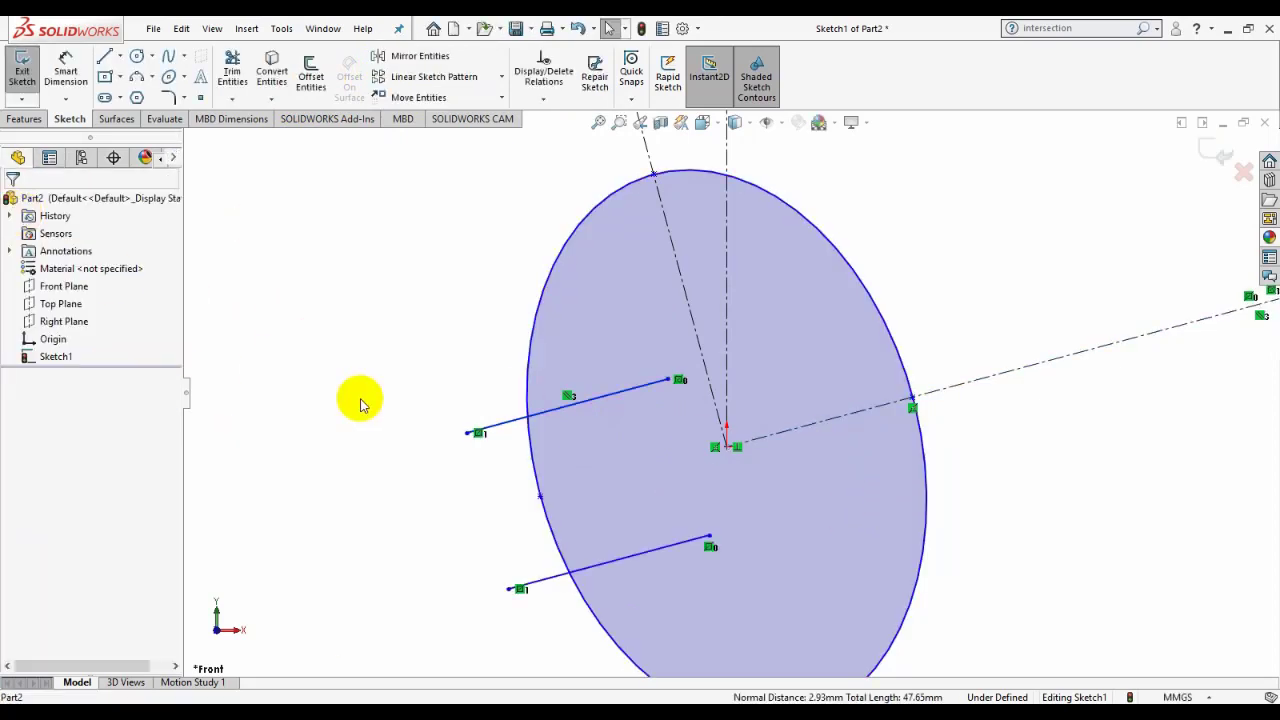
Step: Join the inner ends of the two jaw lines with a three-point arc
{"action": "left_click", "coordinate": [106, 59]}
{"action": "left_click", "coordinate": [136, 76]}
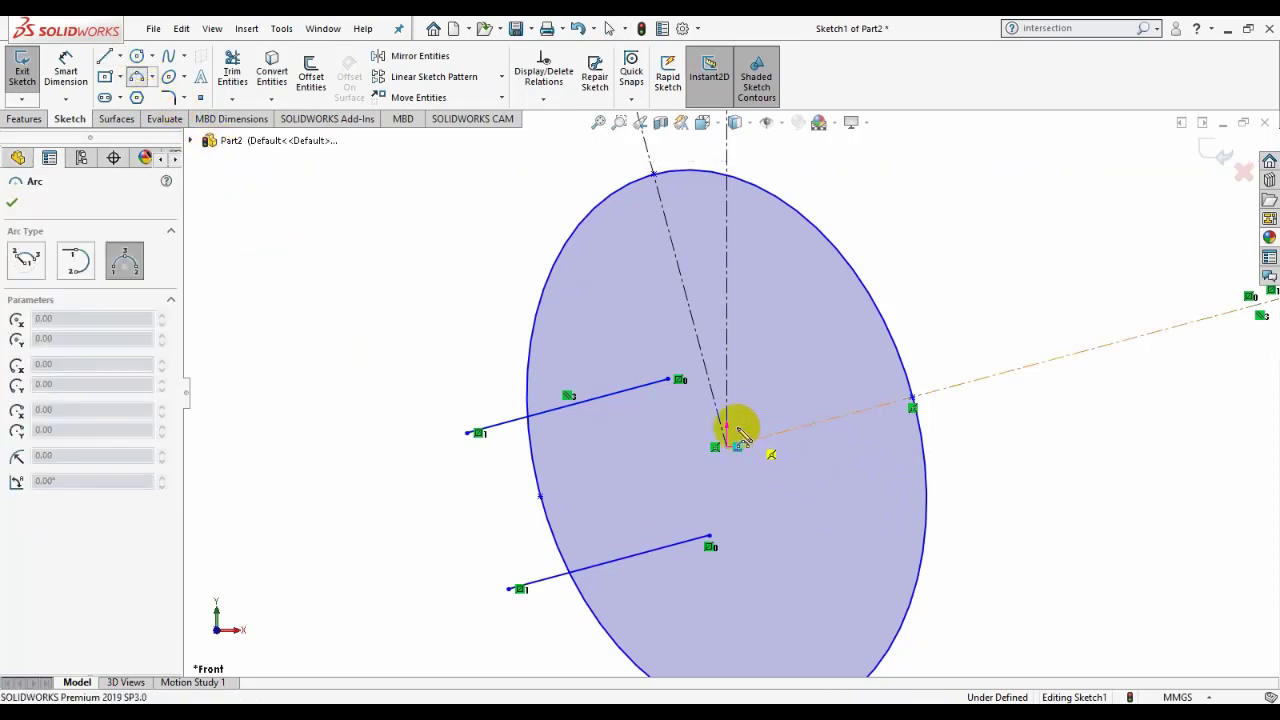
{"action": "left_click", "coordinate": [668, 380]}
{"action": "left_click", "coordinate": [710, 541]}
{"action": "scroll", "coordinate": [707, 491], "scroll_direction": "down", "scroll_amount": 3}
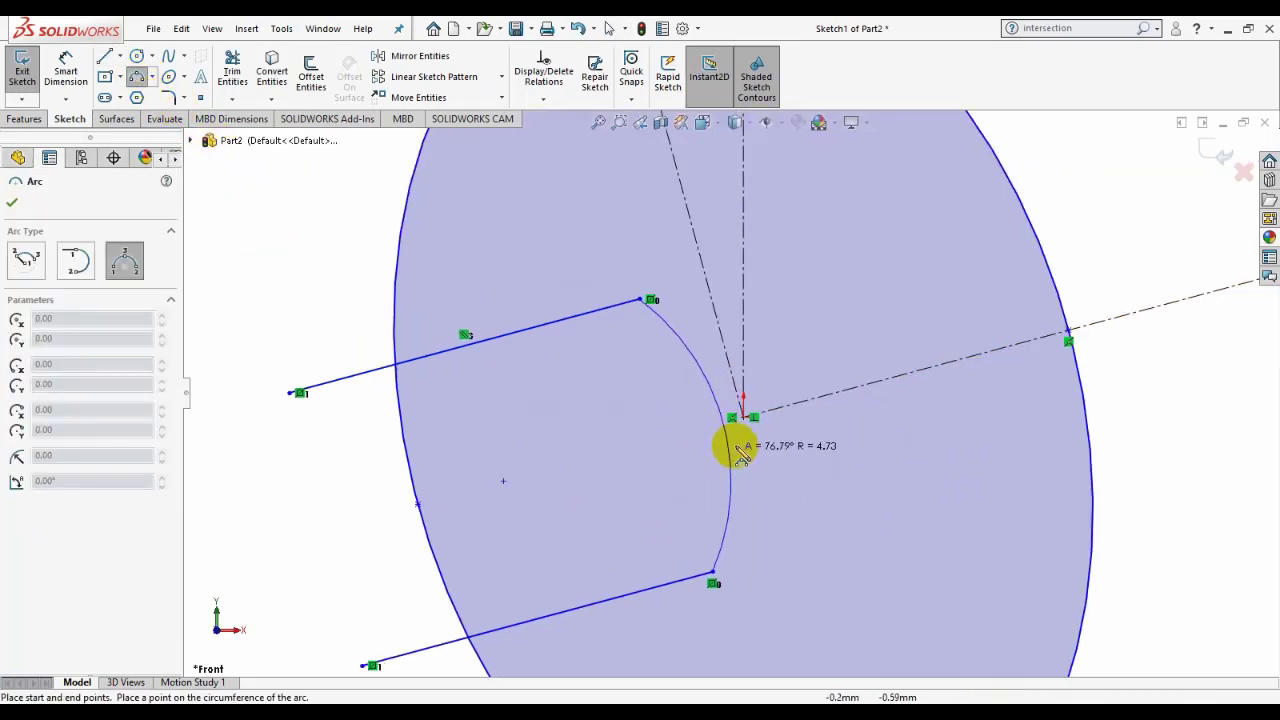
{"action": "left_click", "coordinate": [729, 417]}
{"action": "right_click", "coordinate": [750, 420]}
{"action": "left_click", "coordinate": [753, 428]}
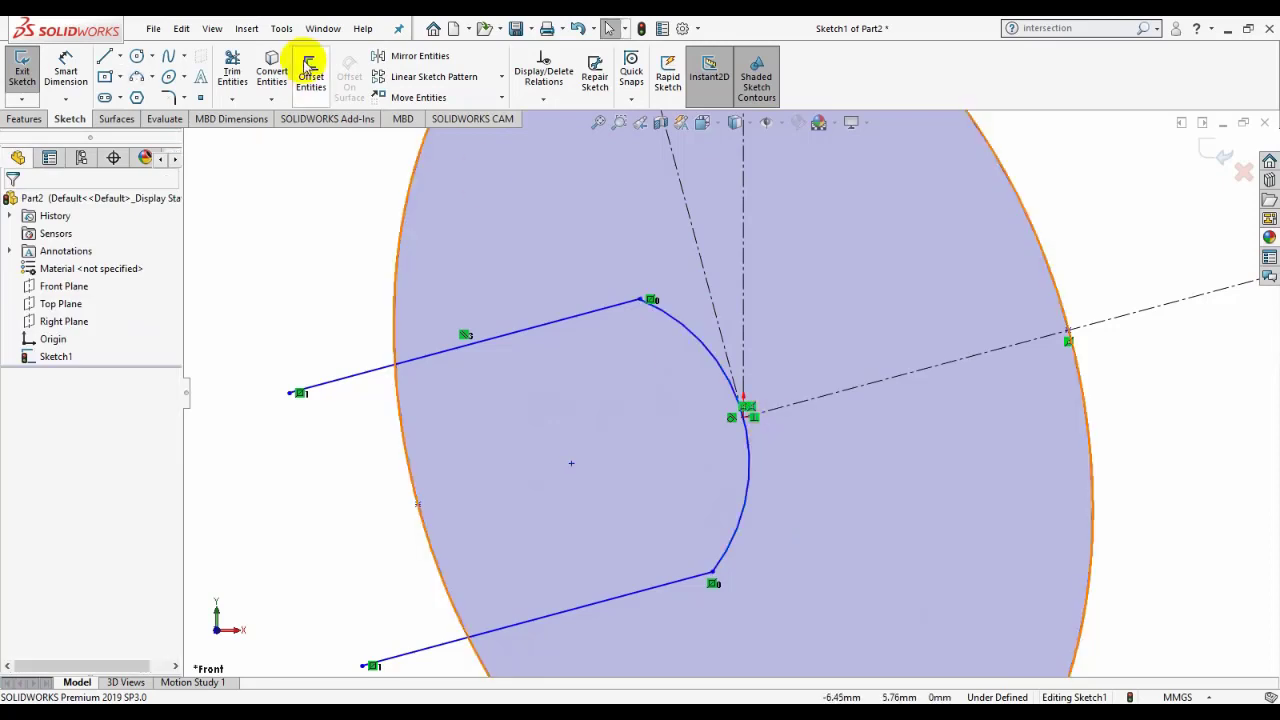
{"action": "left_click", "coordinate": [70, 67]}
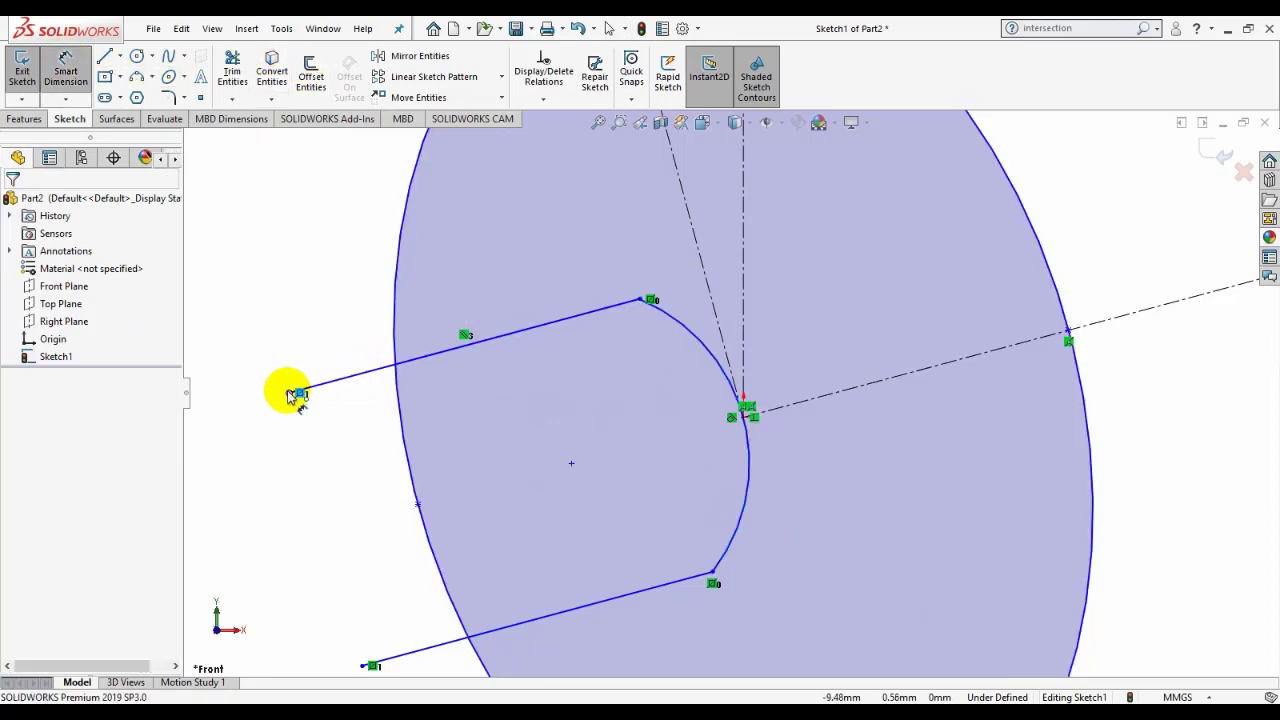
{"action": "left_click", "coordinate": [291, 394]}
Step: Dimension jaw end-to-centreline 9.5, jaw width 10, and inner arc radius 15
{"action": "left_click", "coordinate": [737, 383]}
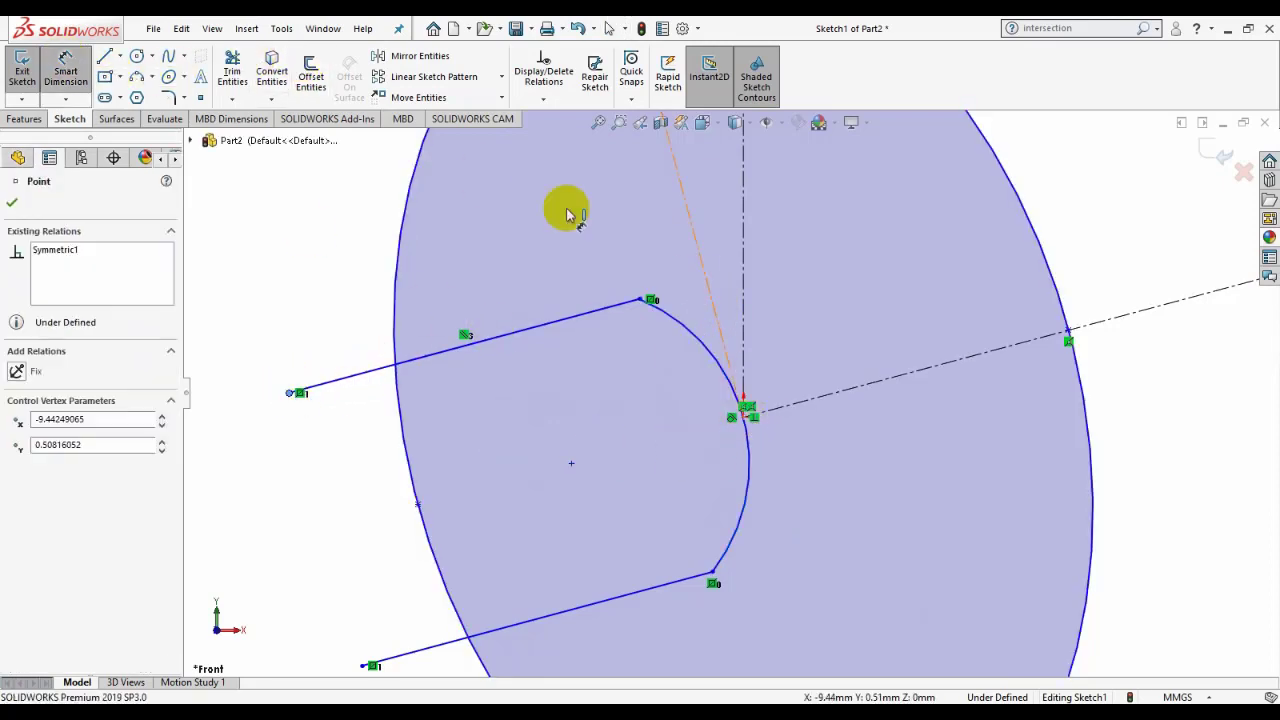
{"action": "left_click", "coordinate": [471, 200]}
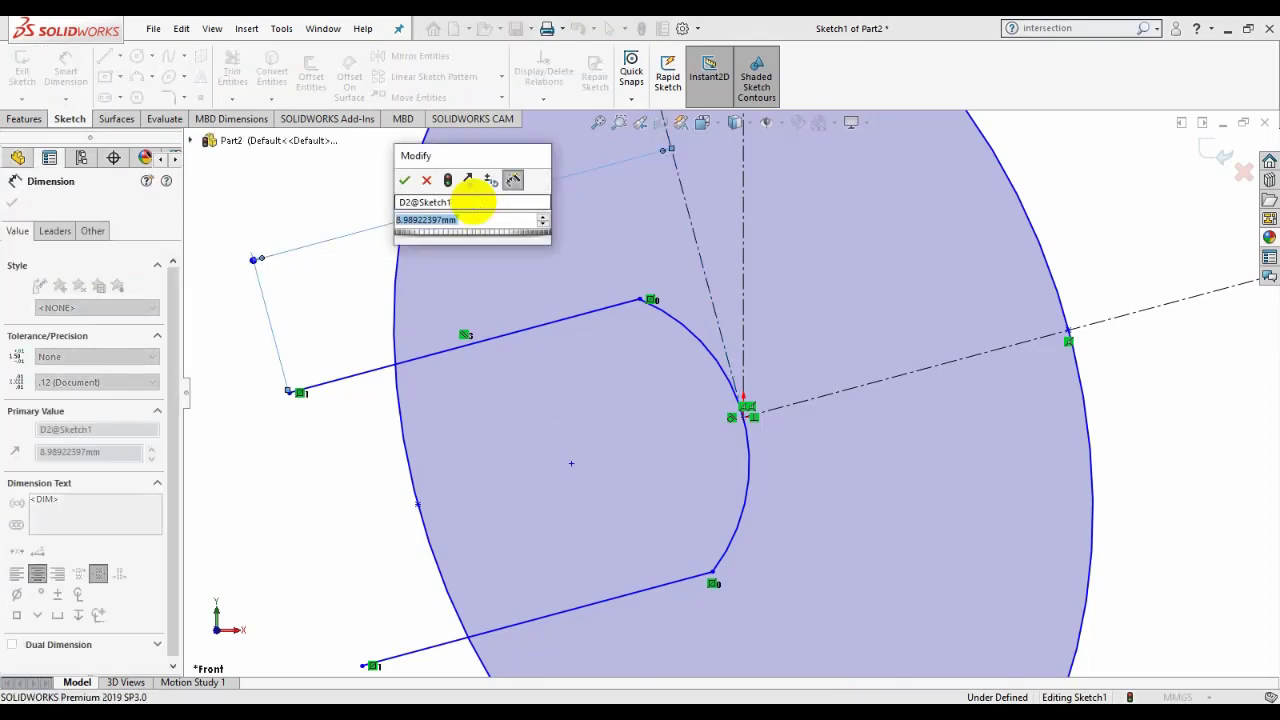
{"action": "type", "text": "9.5"}
{"action": "key", "text": "Return"}
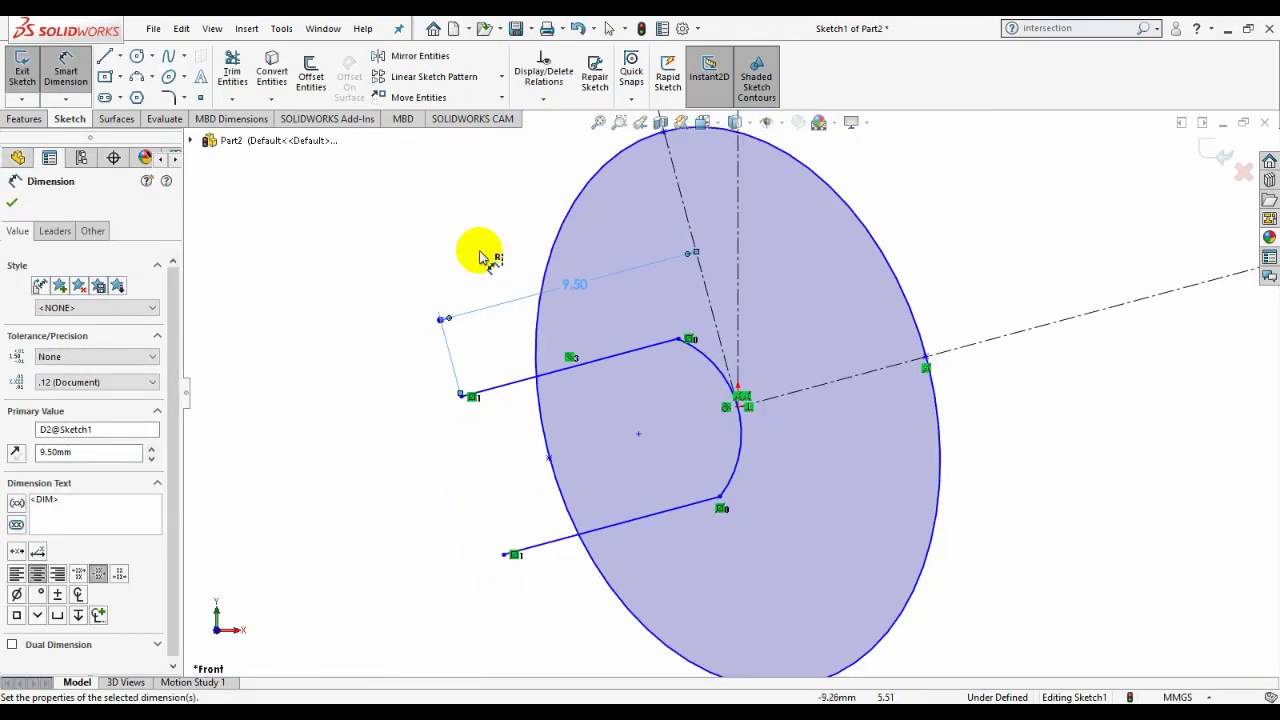
{"action": "left_click", "coordinate": [578, 372]}
{"action": "left_click", "coordinate": [608, 523]}
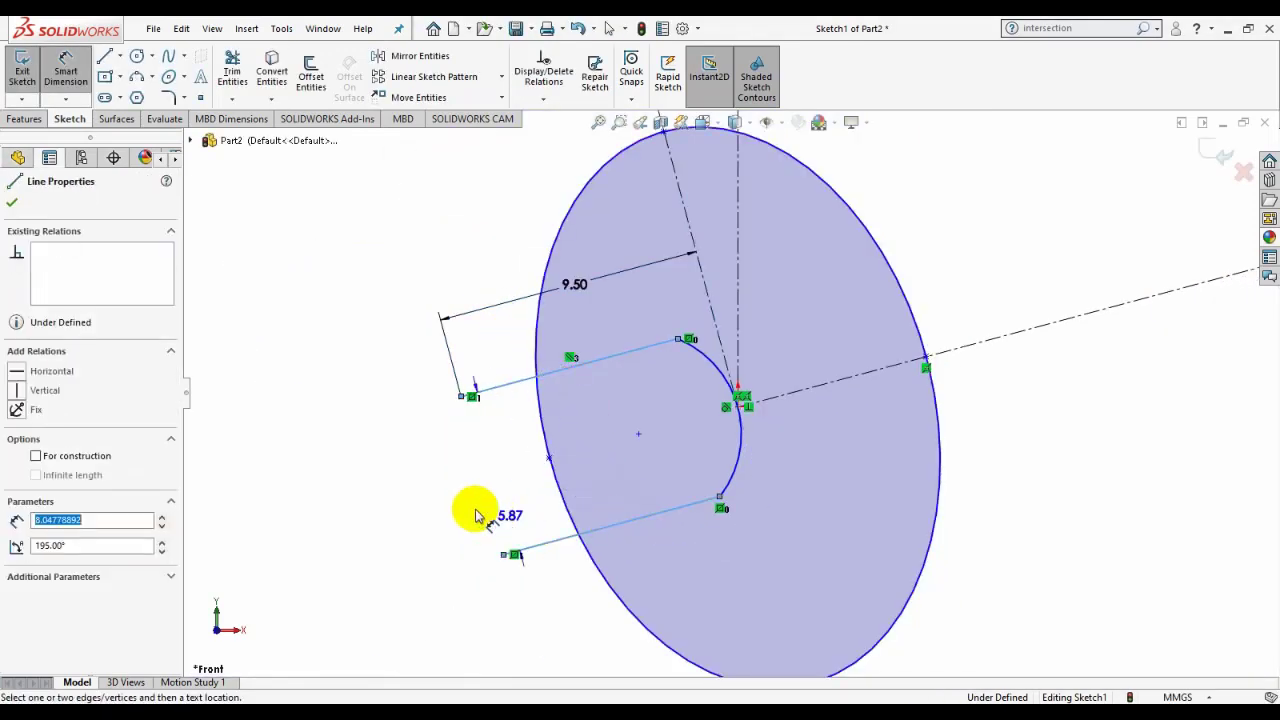
{"action": "left_click", "coordinate": [382, 502]}
{"action": "type", "text": "10"}
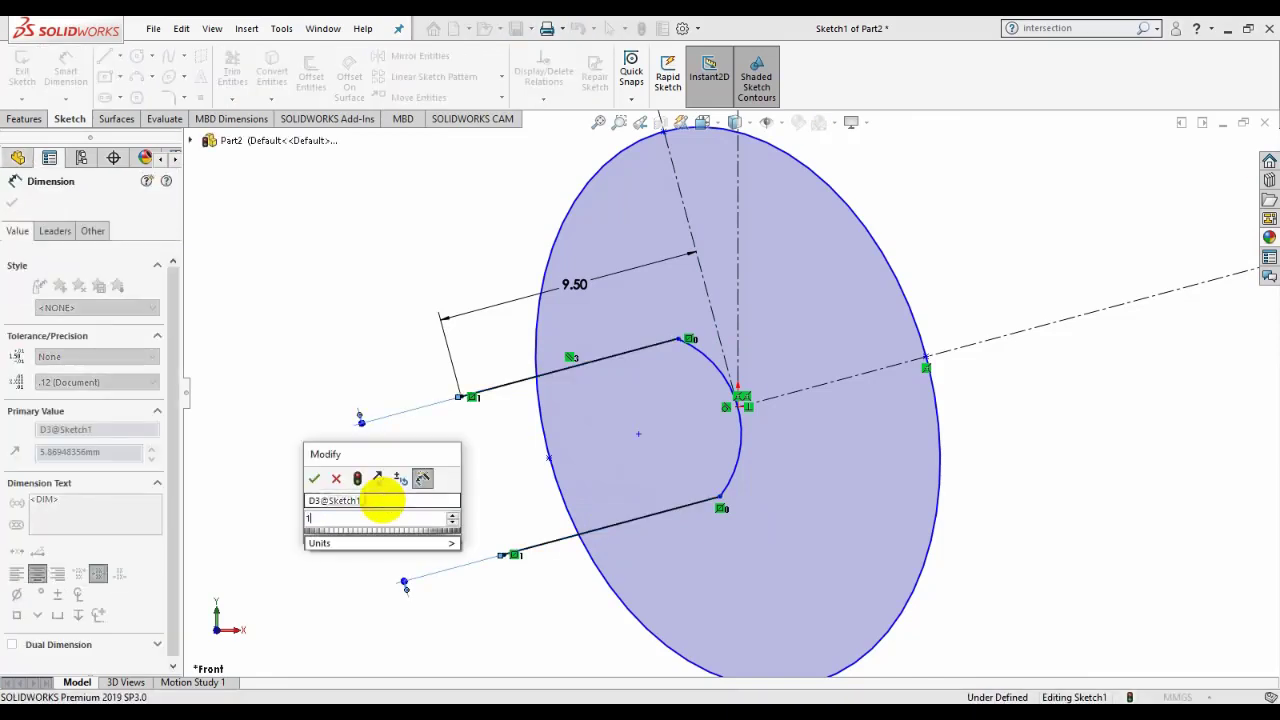
{"action": "key", "text": "Return"}
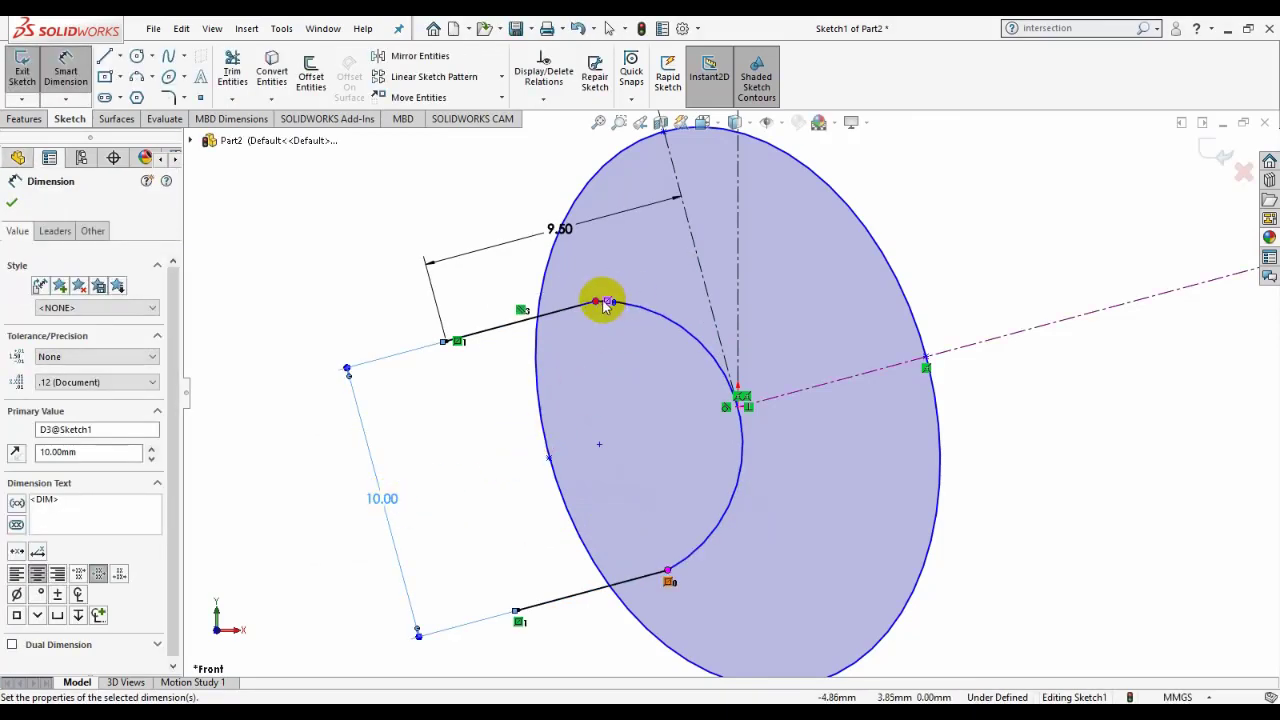
{"action": "left_click", "coordinate": [659, 320]}
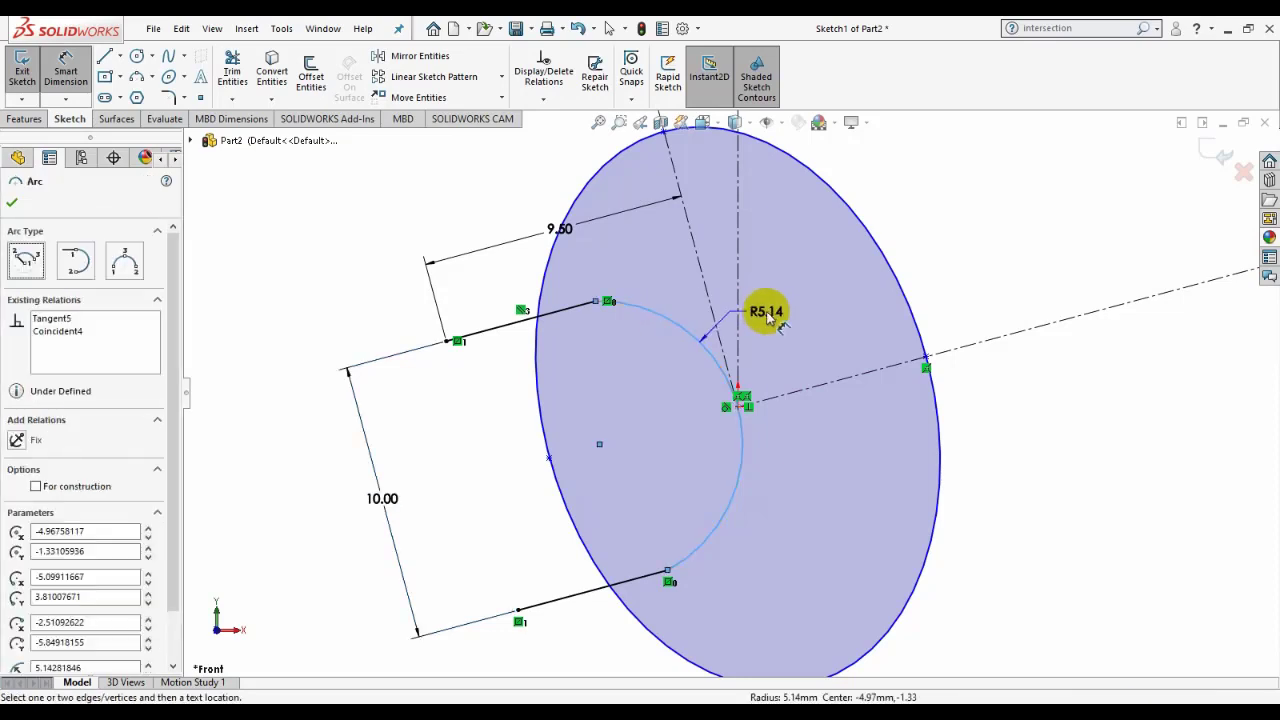
{"action": "left_click", "coordinate": [779, 315]}
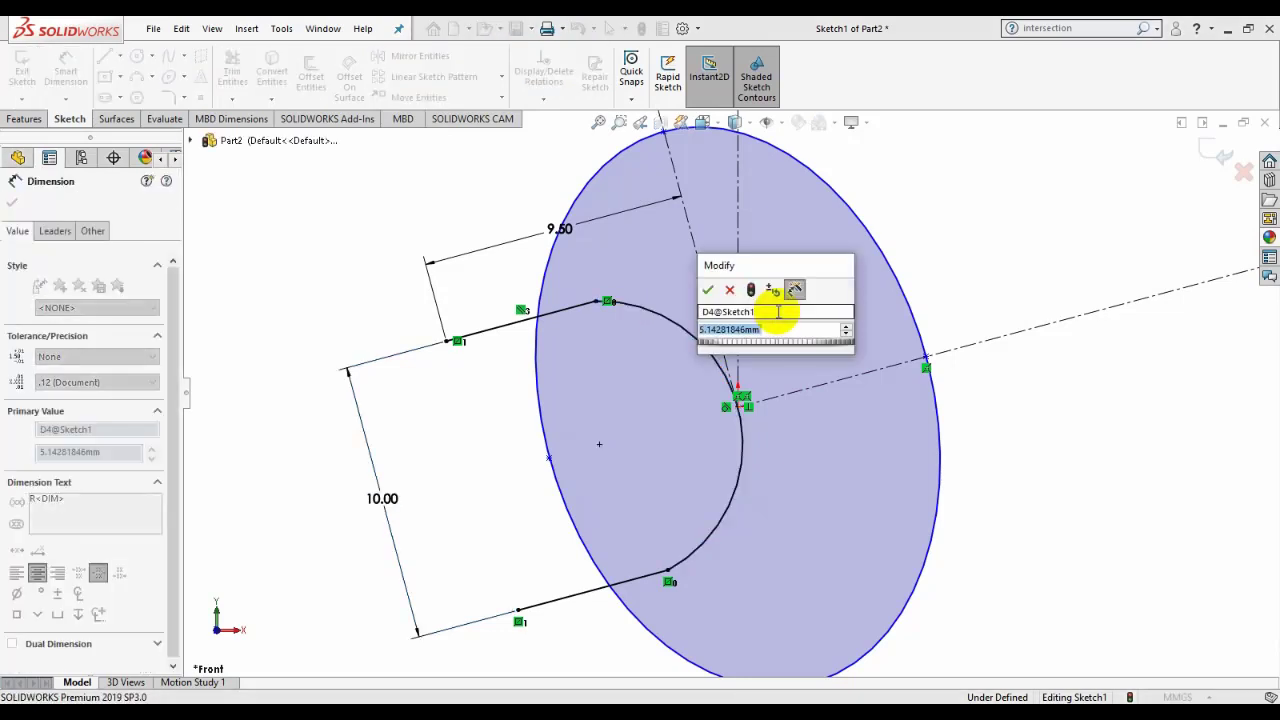
{"action": "type", "text": "15"}
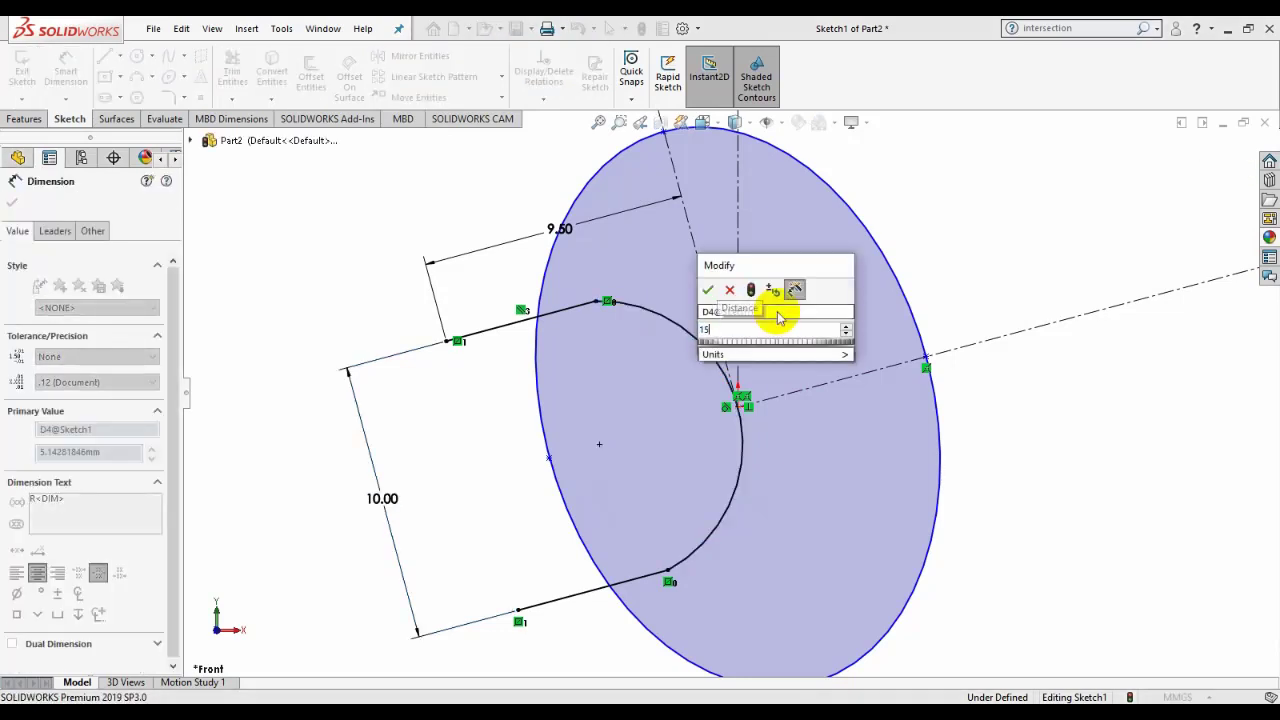
{"action": "key", "text": "Return"}
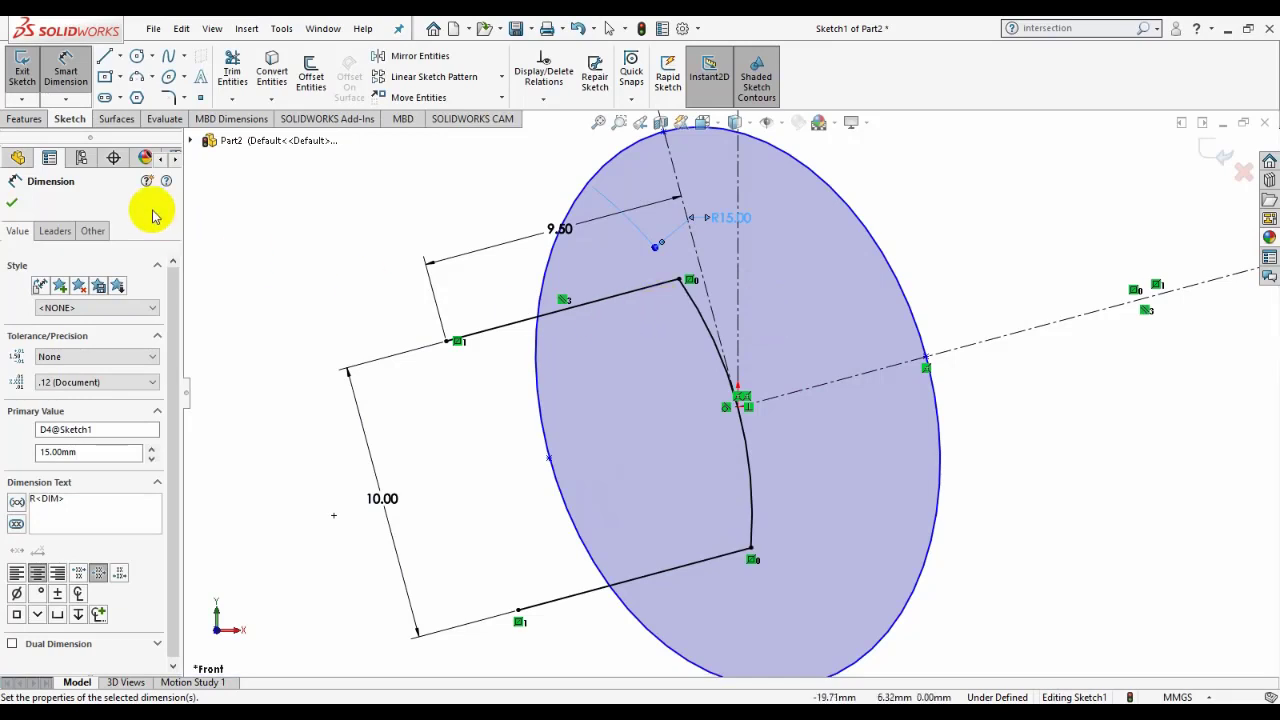
Step: Draw a centreline from the ellipse centre down to its bottom edge
{"action": "scroll", "coordinate": [648, 356], "scroll_direction": "up", "scroll_amount": 2}
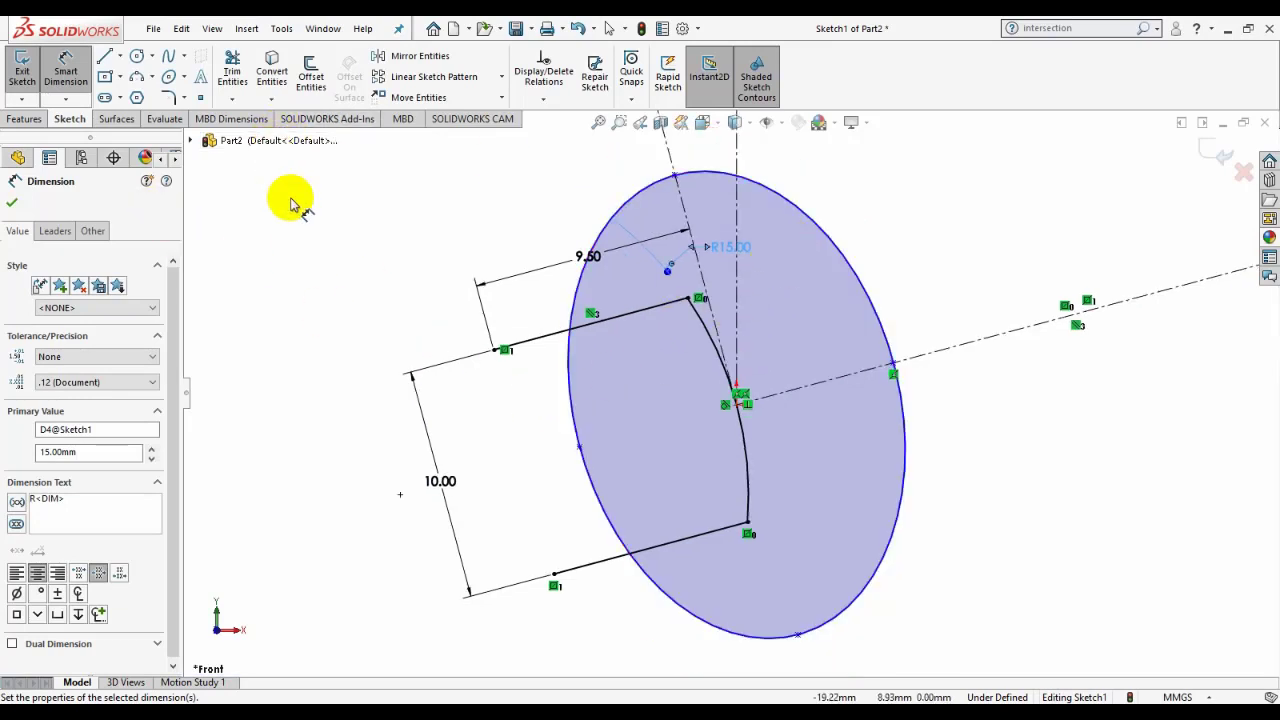
{"action": "left_click", "coordinate": [120, 57]}
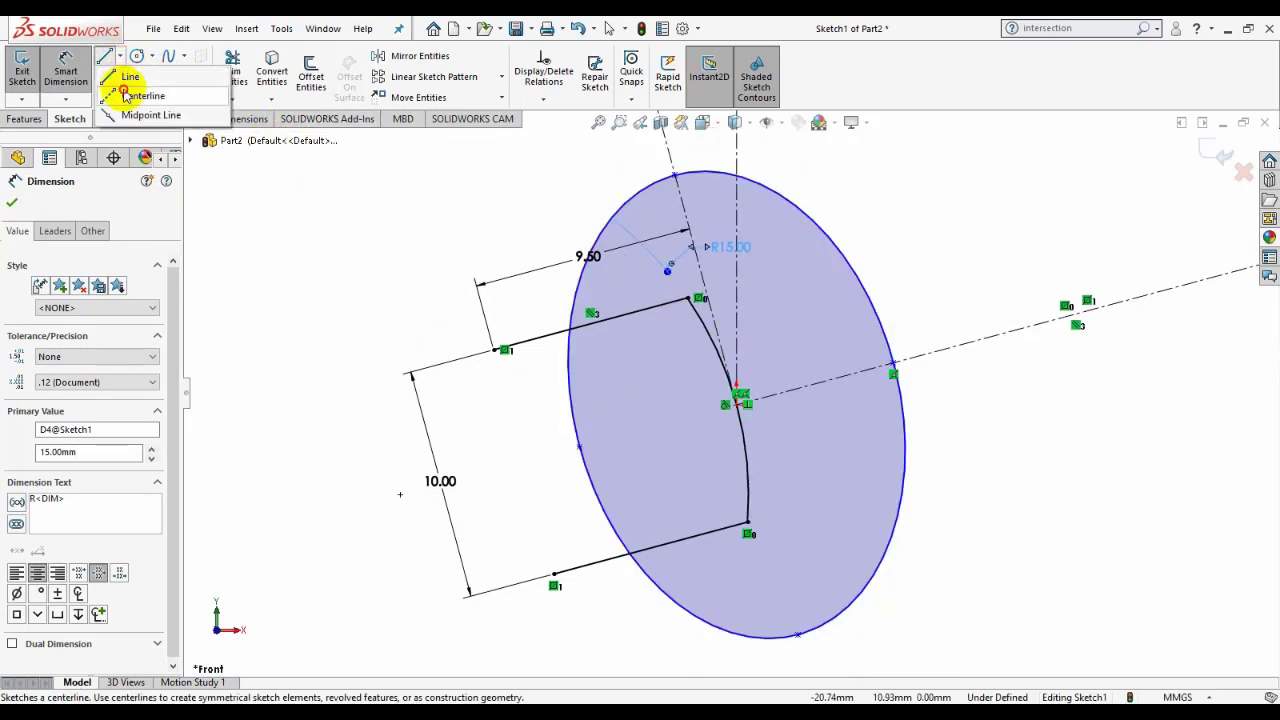
{"action": "left_click", "coordinate": [125, 88]}
{"action": "left_click_drag", "start_coordinate": [740, 405], "coordinate": [798, 636]}
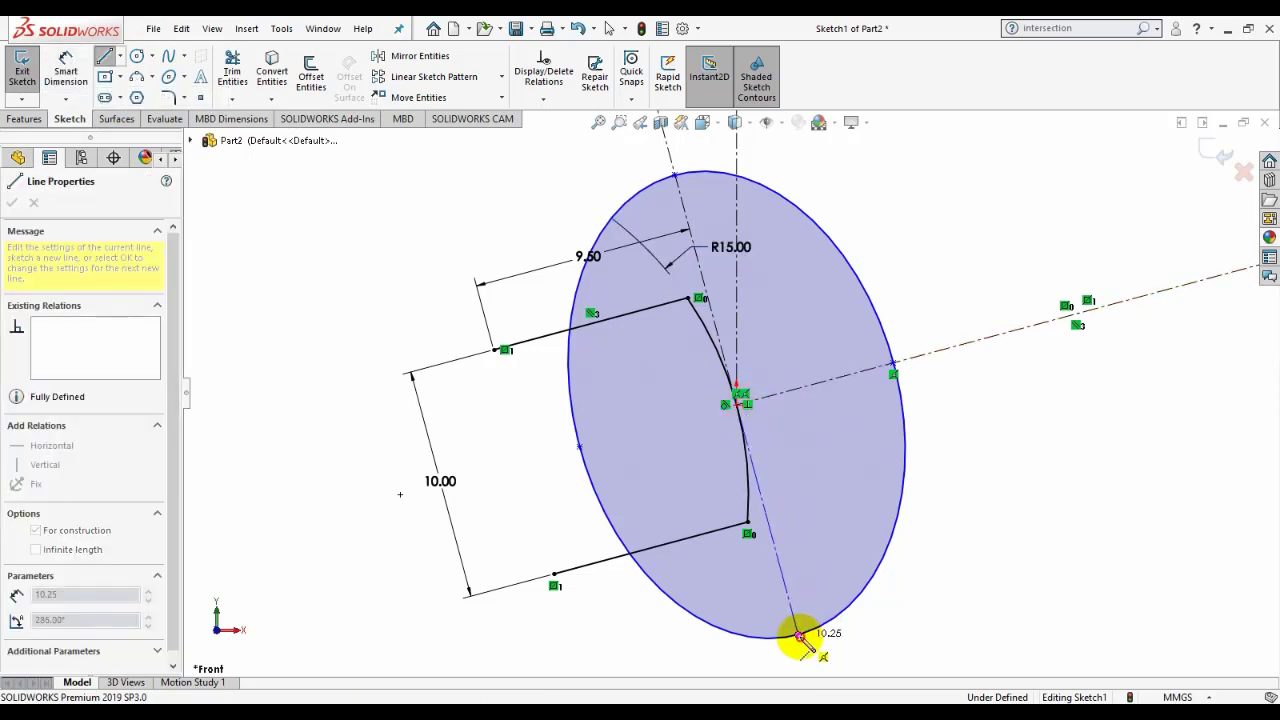
{"action": "right_click", "coordinate": [800, 636]}
{"action": "left_click", "coordinate": [843, 526]}
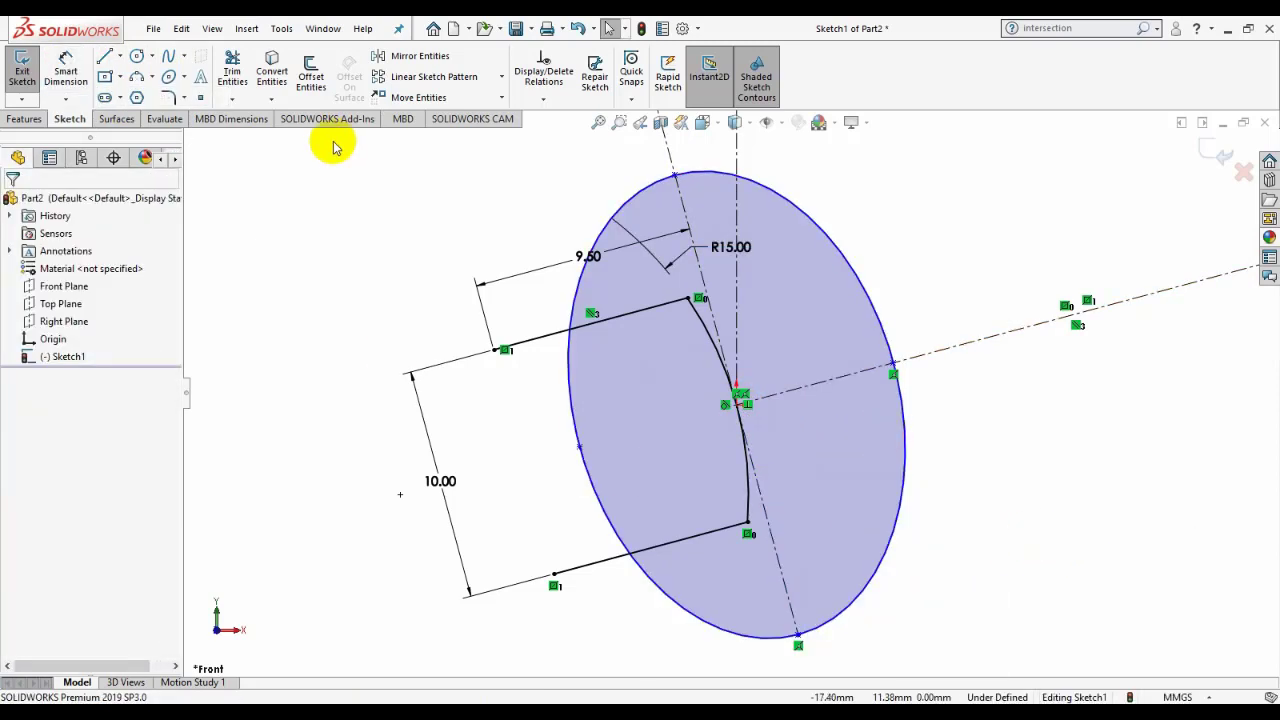
Step: Trim the ellipse's upper-left, inner-jaw and lower-left portions away
{"action": "left_click", "coordinate": [232, 70]}
{"action": "left_click", "coordinate": [584, 278]}
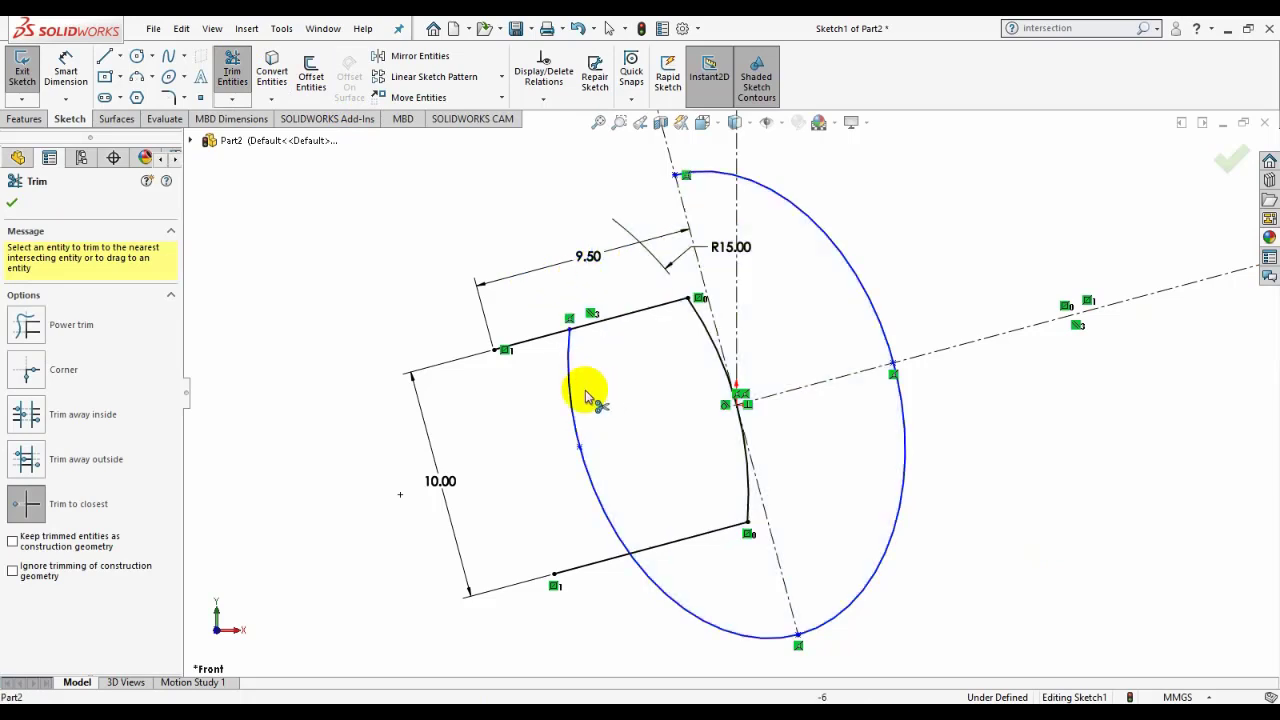
{"action": "left_click", "coordinate": [575, 402]}
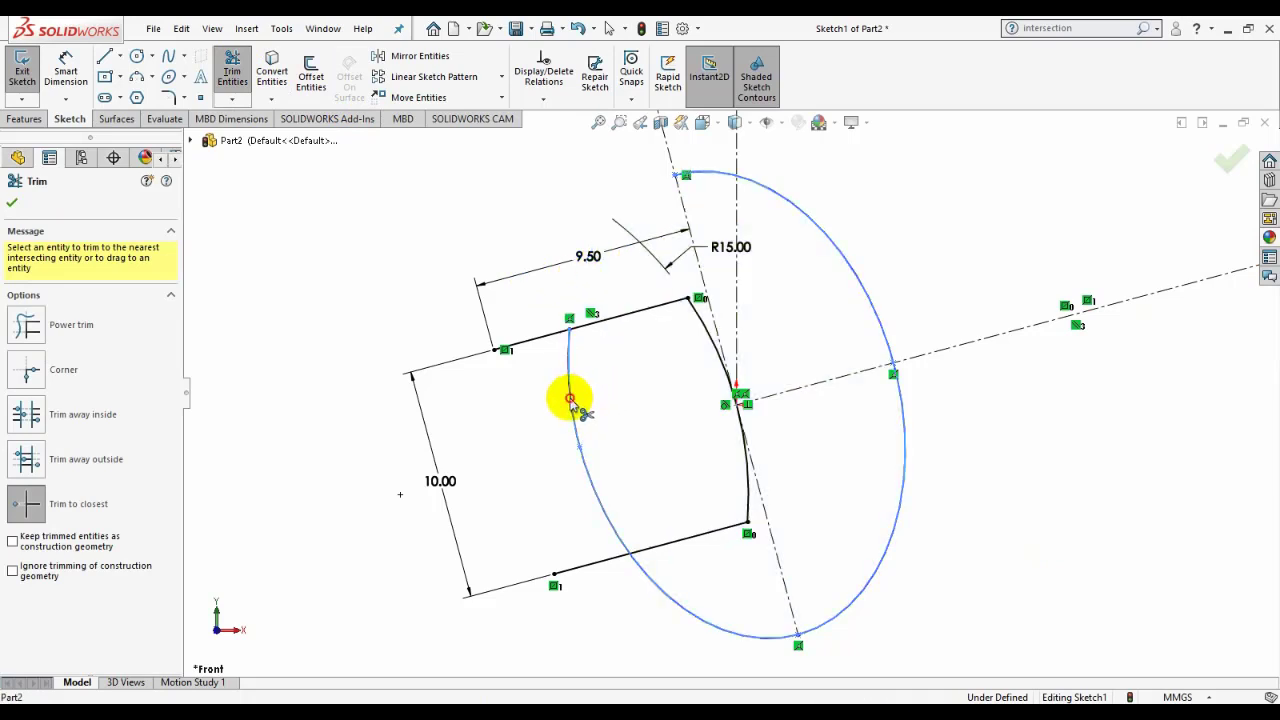
{"action": "left_click", "coordinate": [697, 618]}
{"action": "right_click", "coordinate": [716, 593]}
{"action": "left_click", "coordinate": [765, 566]}
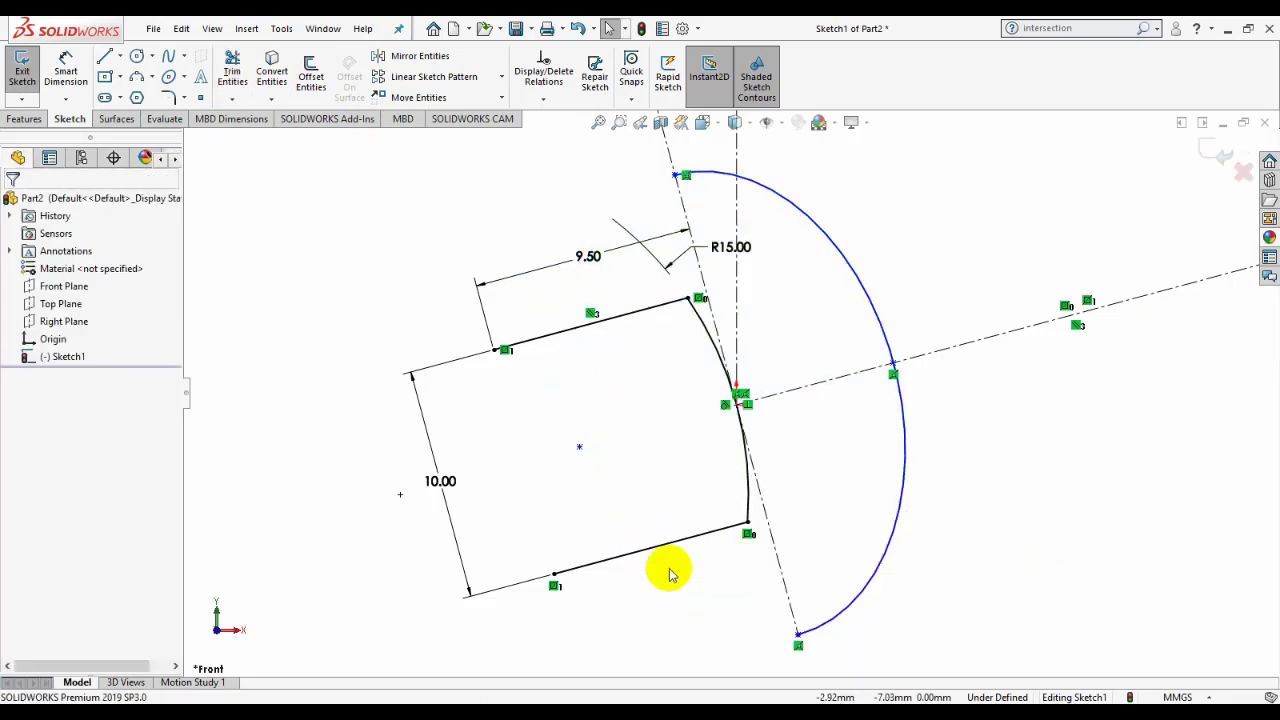
Step: Connect each jaw tip to the outer arc's ends with three-point arcs
{"action": "left_click", "coordinate": [145, 77]}
{"action": "left_click_drag", "start_coordinate": [495, 350], "coordinate": [685, 177]}
{"action": "left_click", "coordinate": [562, 236]}
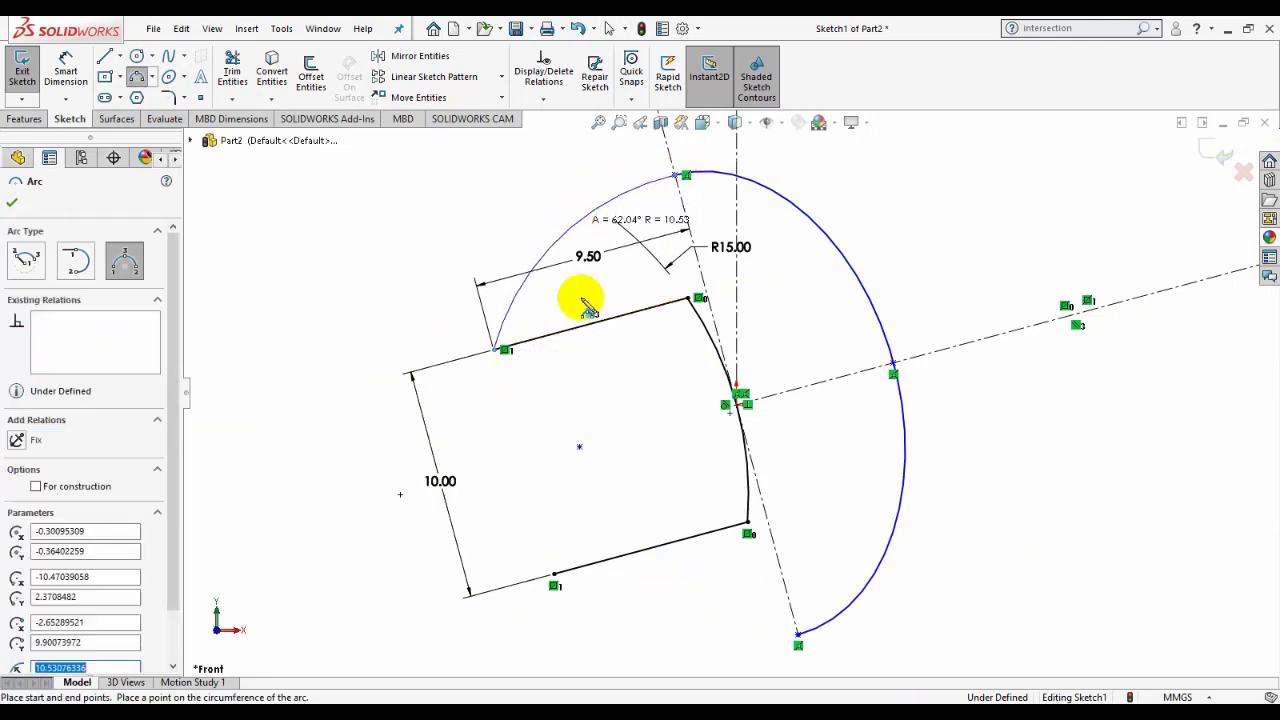
{"action": "left_click_drag", "start_coordinate": [557, 578], "coordinate": [797, 643]}
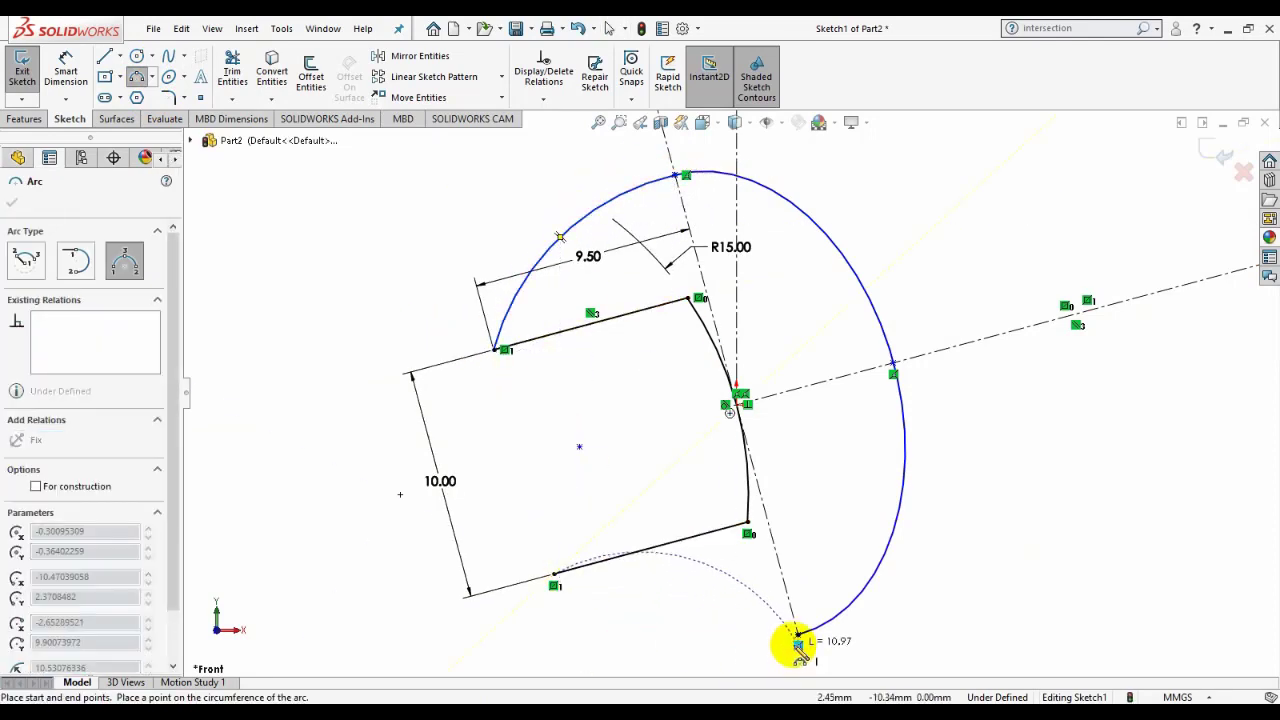
{"action": "left_click", "coordinate": [663, 634]}
{"action": "left_click", "coordinate": [12, 202]}
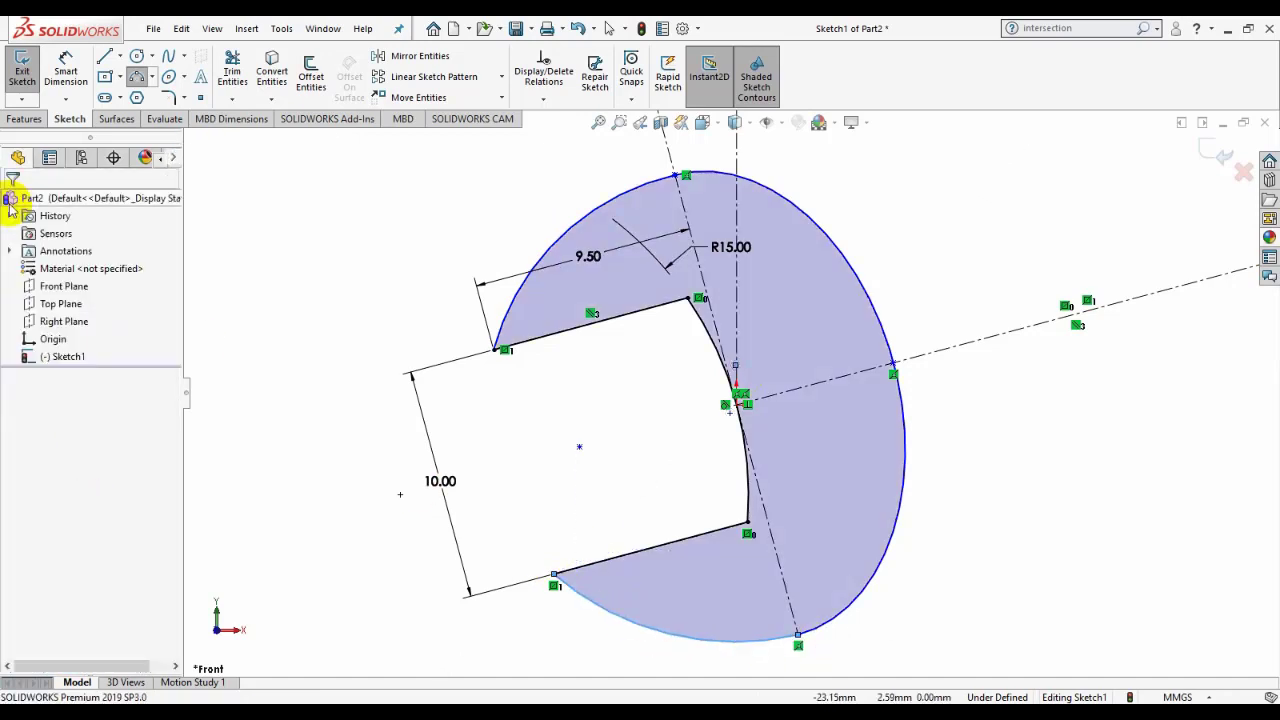
Step: Dimension both connecting arcs to radius 11 mm
{"action": "left_click", "coordinate": [65, 70]}
{"action": "left_click", "coordinate": [536, 270]}
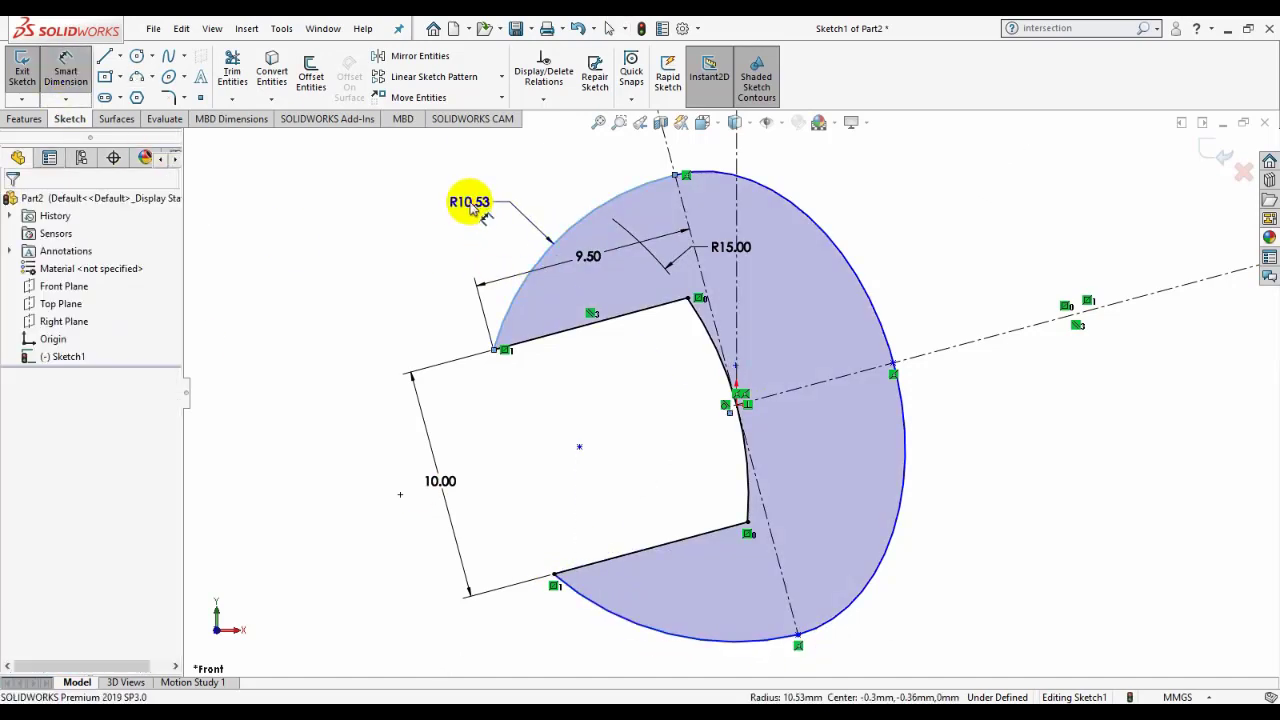
{"action": "left_click", "coordinate": [471, 205]}
{"action": "type", "text": "11"}
{"action": "key", "text": "Return"}
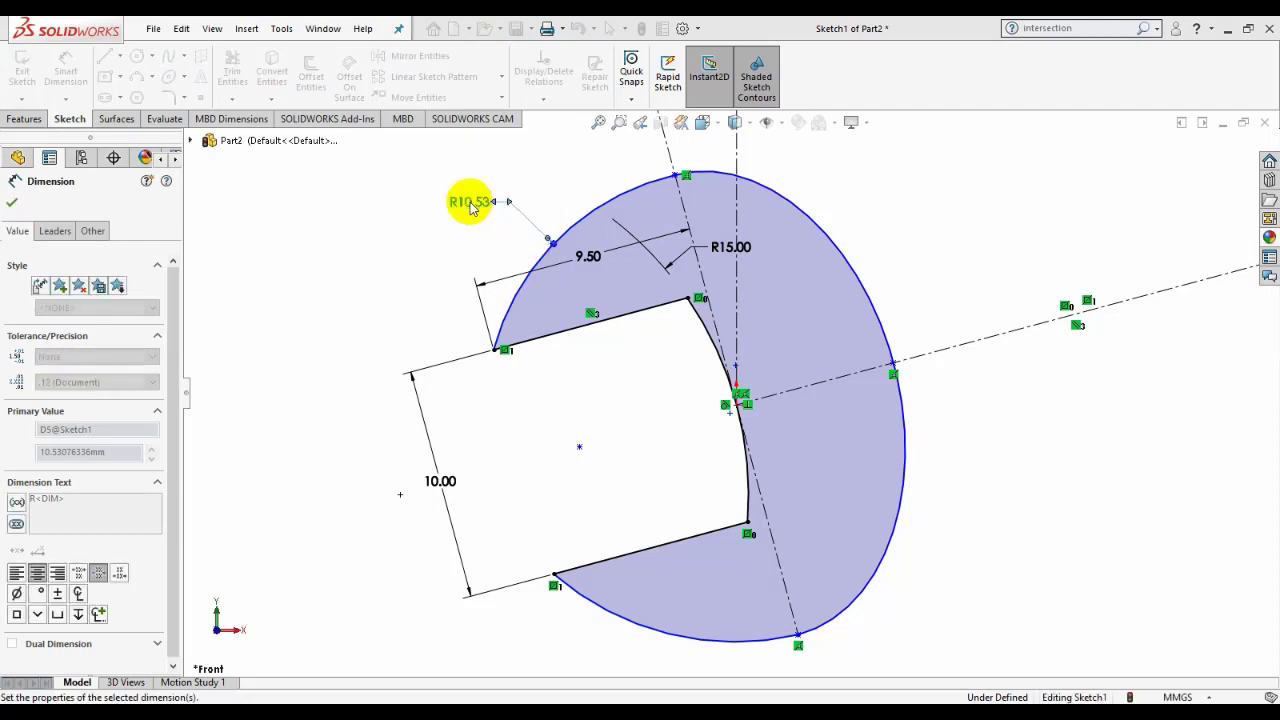
{"action": "left_click", "coordinate": [660, 640]}
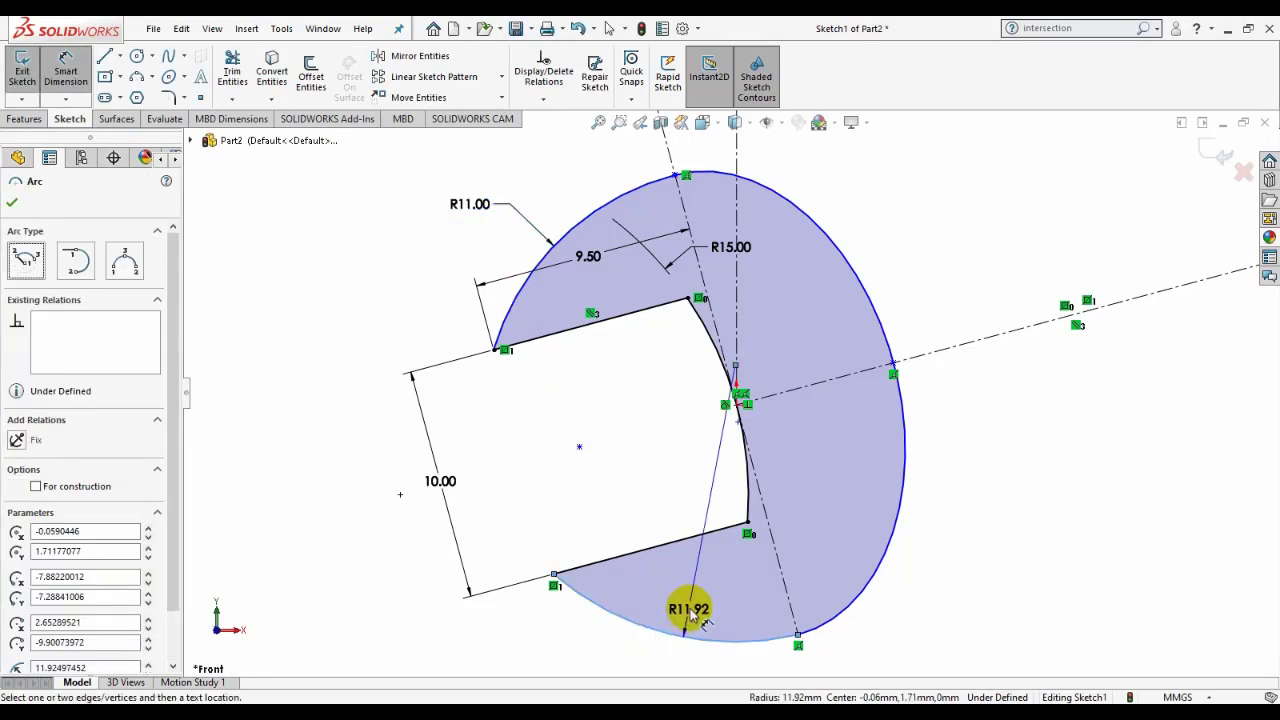
{"action": "left_click", "coordinate": [695, 610]}
{"action": "type", "text": "11"}
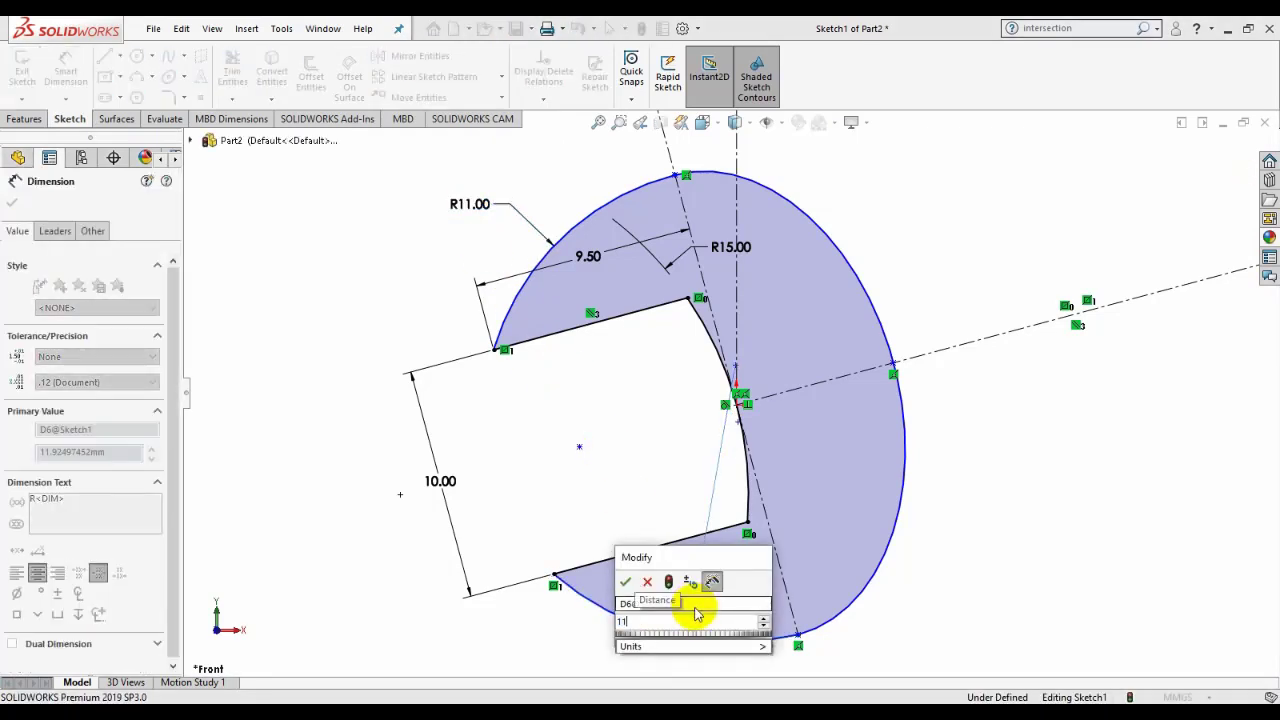
{"action": "key", "text": "Return"}
{"action": "left_click", "coordinate": [14, 203]}
Step: Extrude the jaw-head profile mid-plane to 5.30 mm as Boss-Extrude1
{"action": "key", "text": "z"}
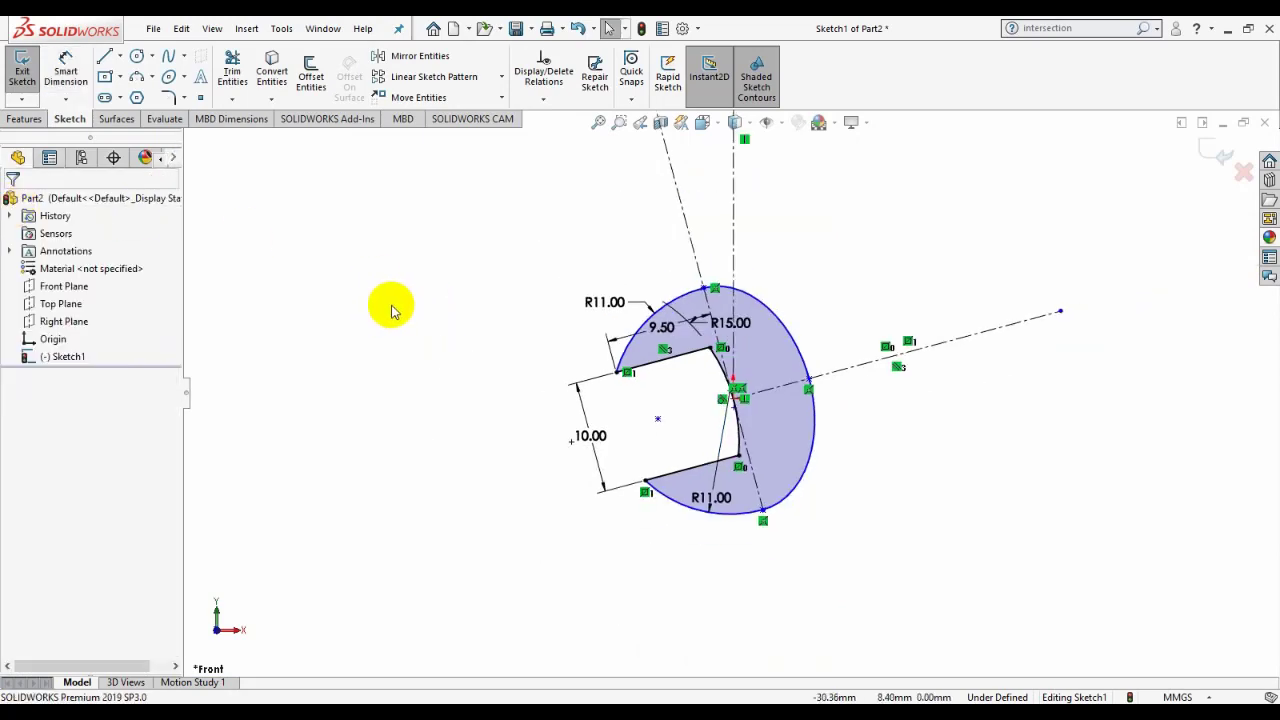
{"action": "middle_click_drag", "start_coordinate": [922, 428], "coordinate": [690, 410], "text": "ctrl"}
{"action": "right_click", "coordinate": [808, 230]}
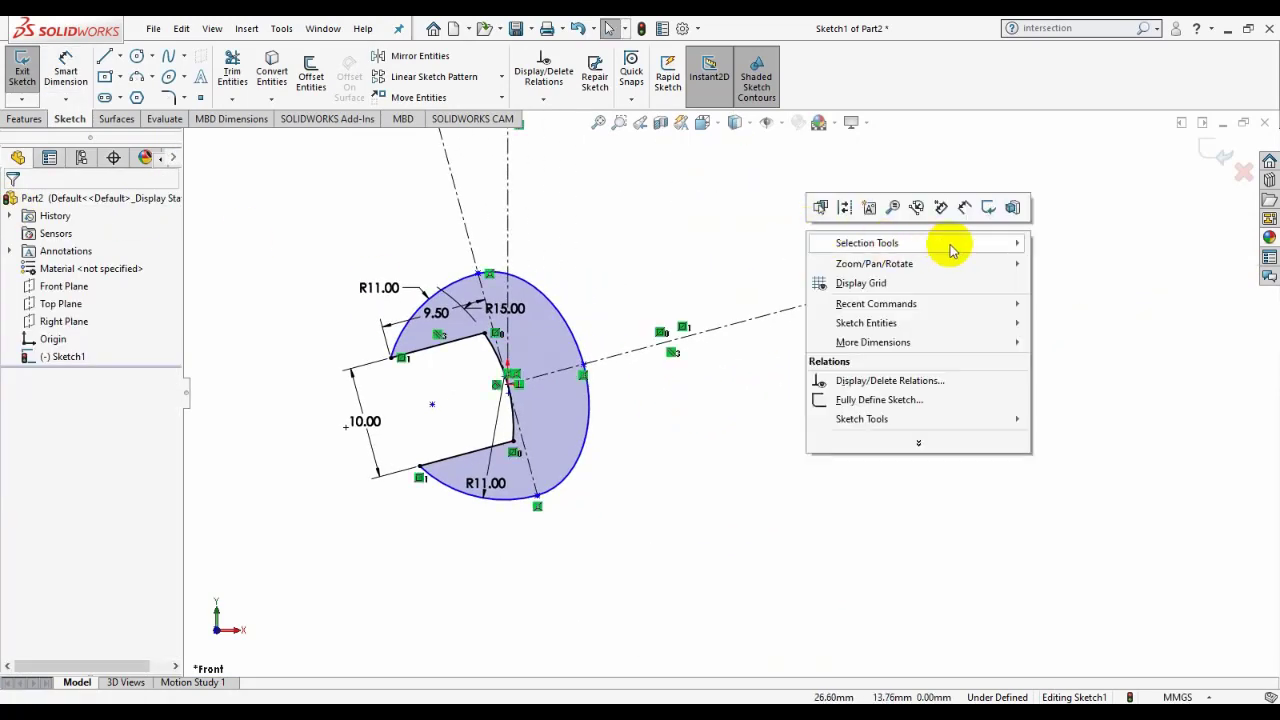
{"action": "left_click", "coordinate": [1014, 207]}
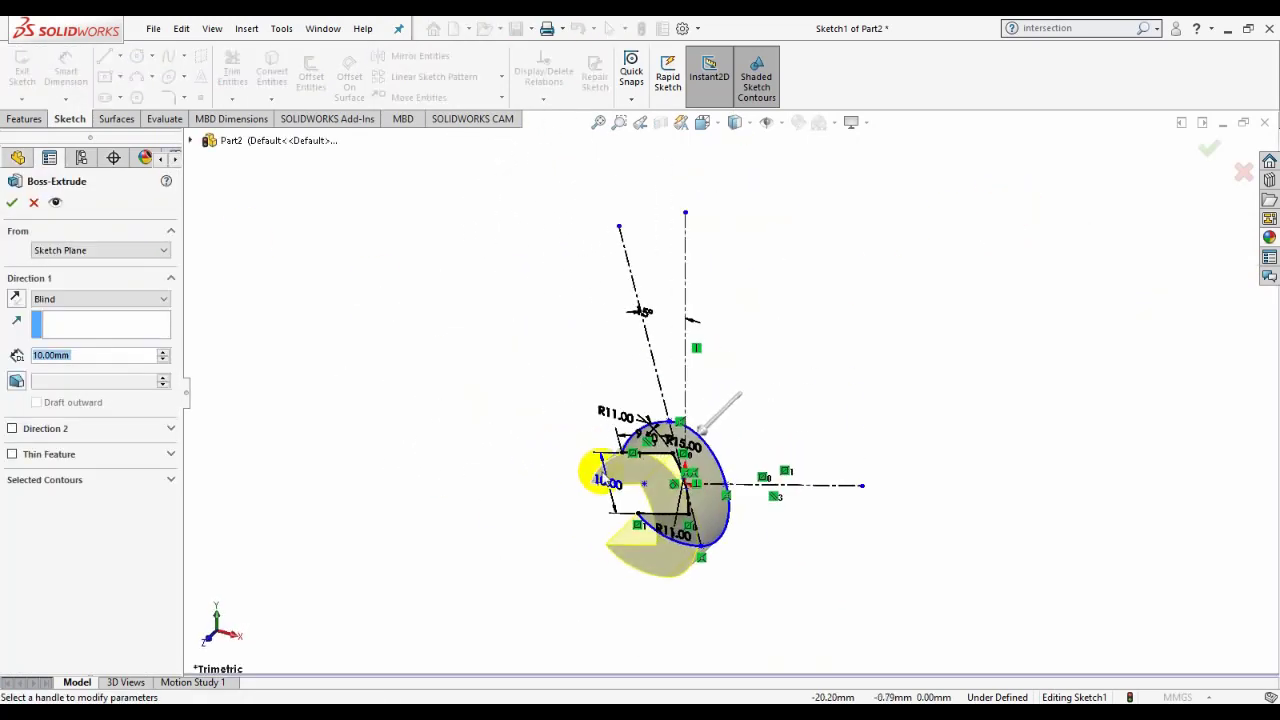
{"action": "middle_click_drag", "start_coordinate": [645, 465], "coordinate": [740, 400]}
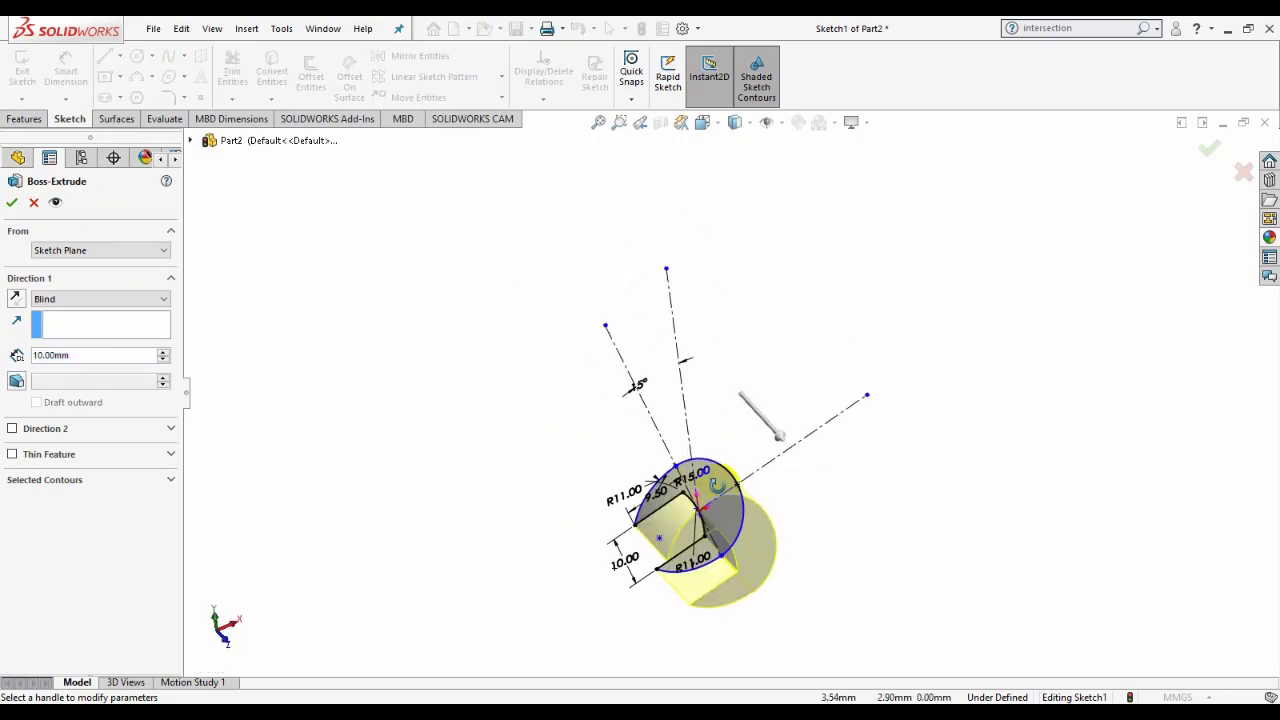
{"action": "left_click", "coordinate": [69, 299]}
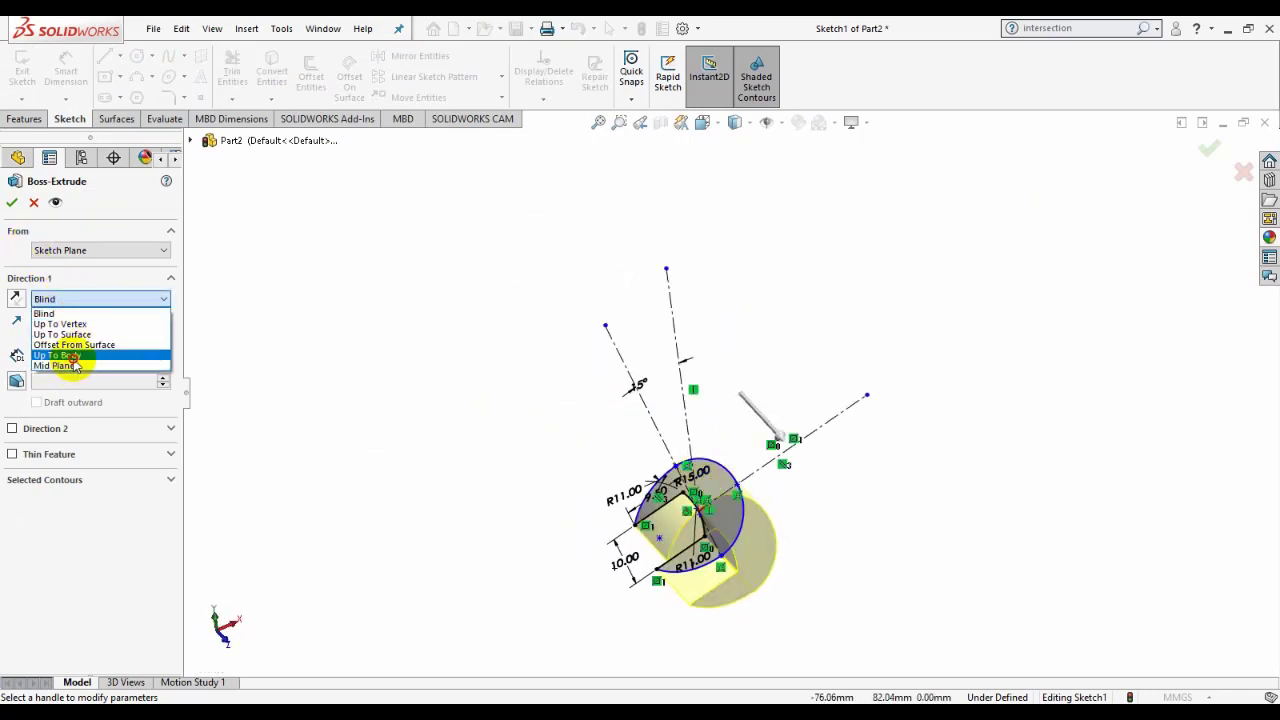
{"action": "left_click", "coordinate": [70, 357]}
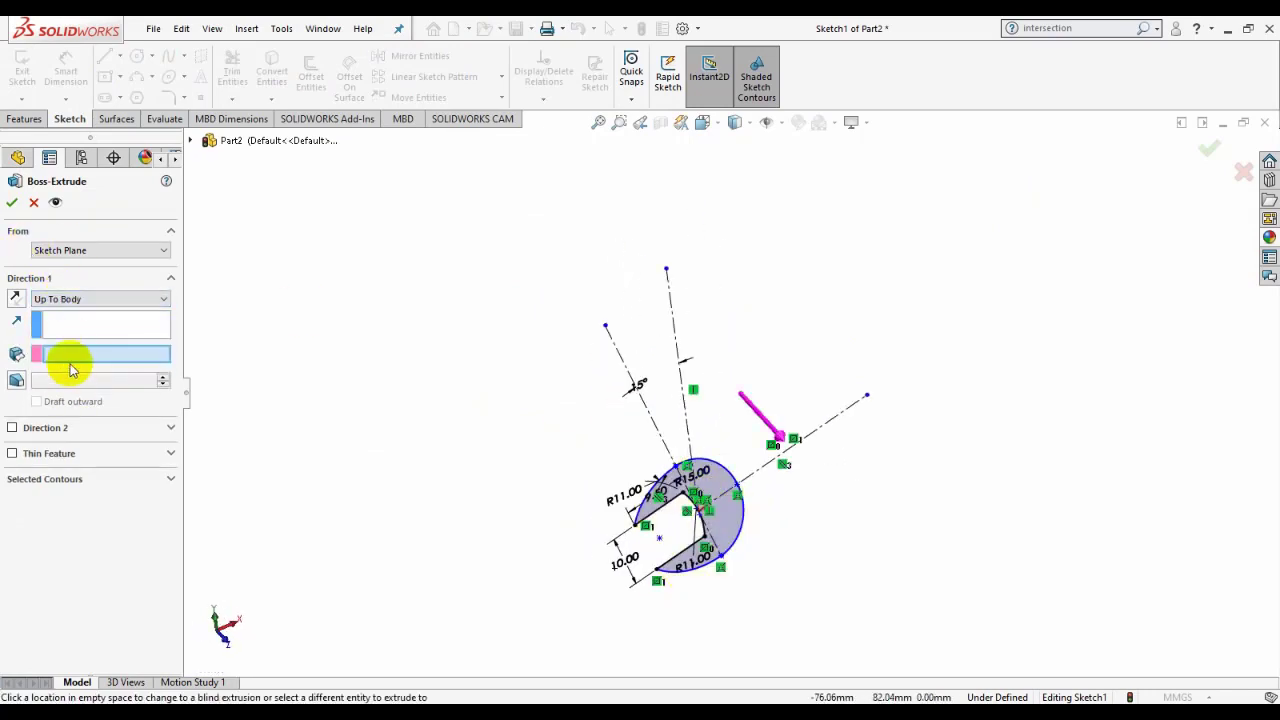
{"action": "left_click", "coordinate": [71, 300]}
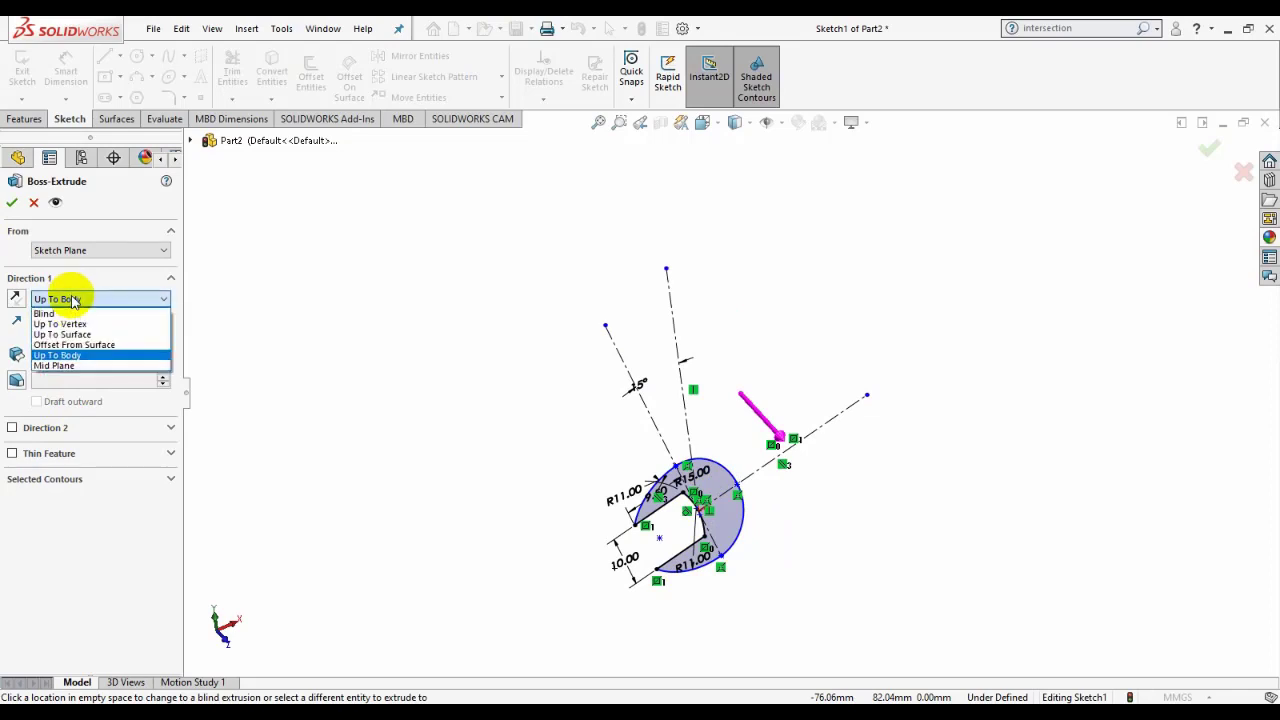
{"action": "left_click", "coordinate": [69, 367]}
{"action": "type", "text": "5.3"}
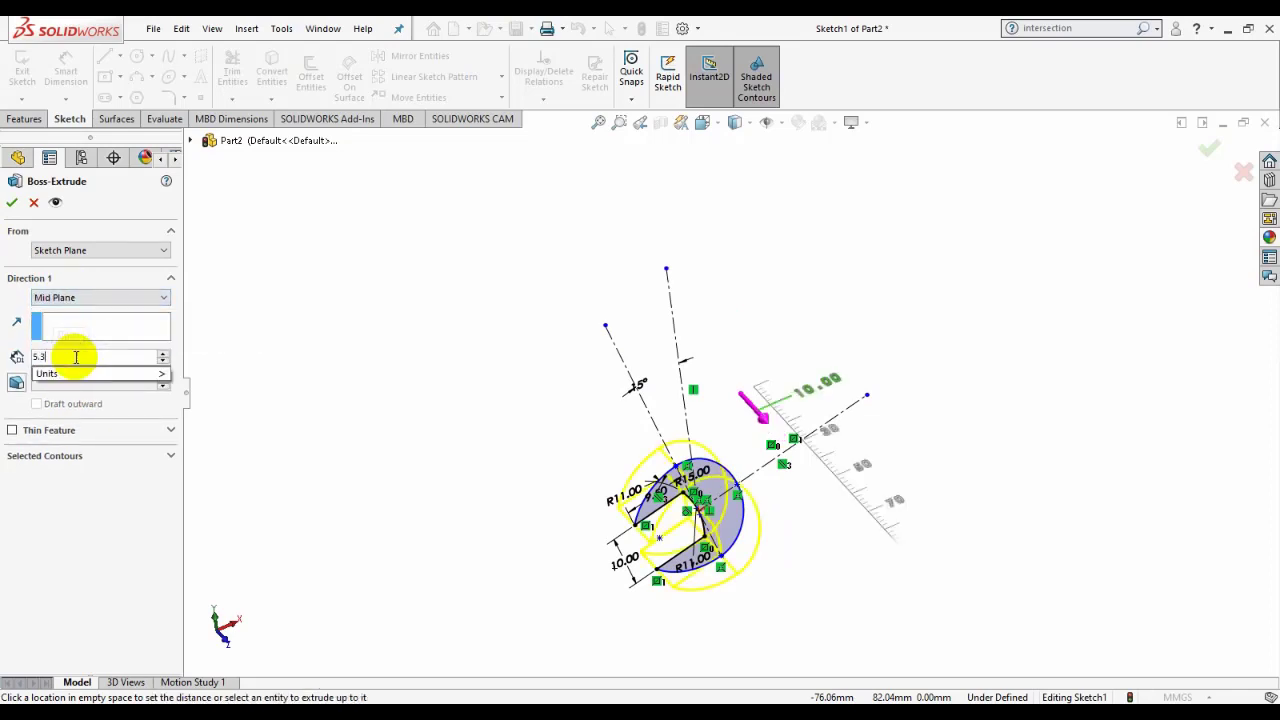
{"action": "key", "text": "Return"}
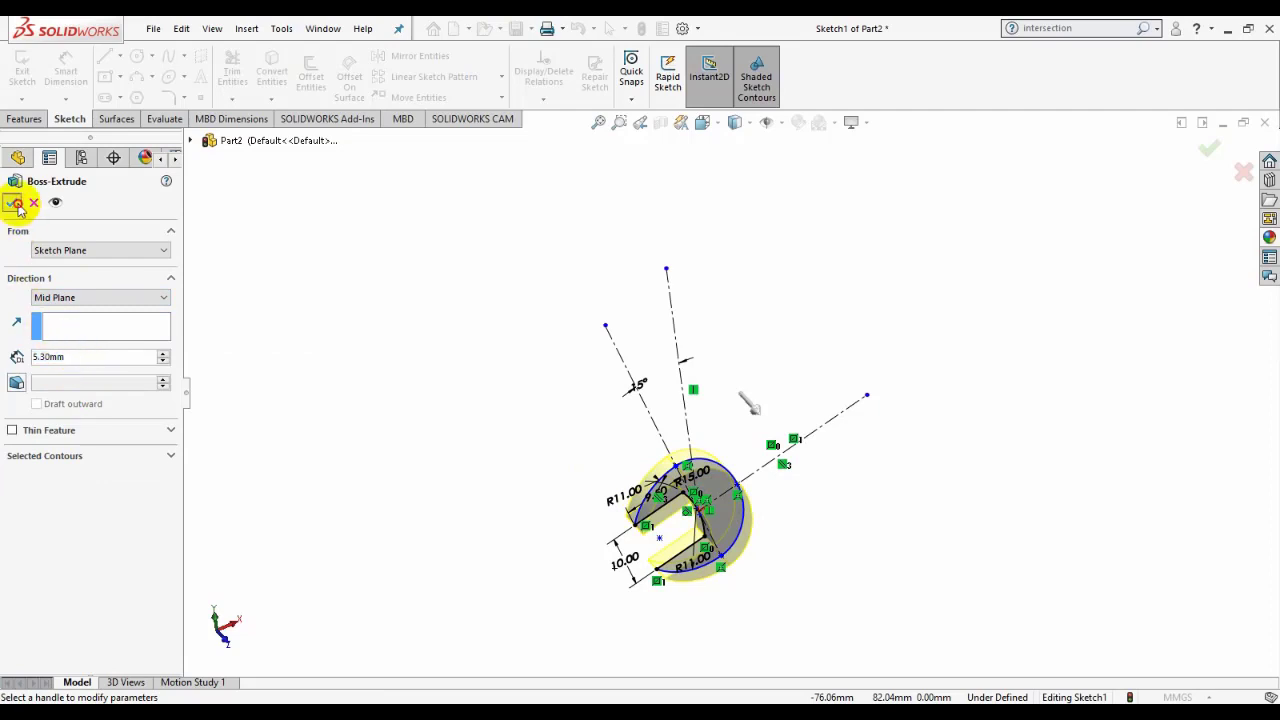
{"action": "left_click", "coordinate": [14, 204]}
Step: Start a new sketch on the Front Plane, viewed face-on
{"action": "key", "text": "ctrl+7"}
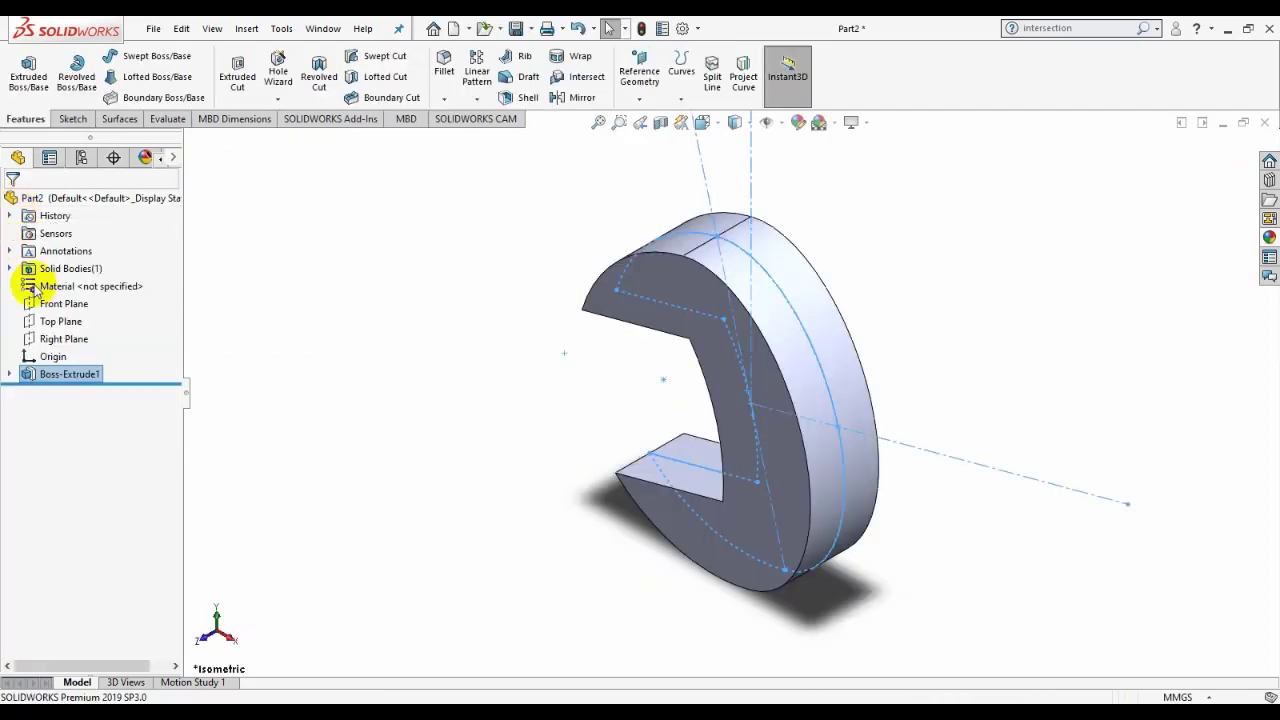
{"action": "mouse_move", "coordinate": [340, 397]}
{"action": "middle_mouse_down"}
{"action": "mouse_move", "coordinate": [811, 480]}
{"action": "mouse_move", "coordinate": [737, 386]}
{"action": "mouse_move", "coordinate": [657, 432]}
{"action": "middle_mouse_up"}
{"action": "left_click", "coordinate": [75, 303]}
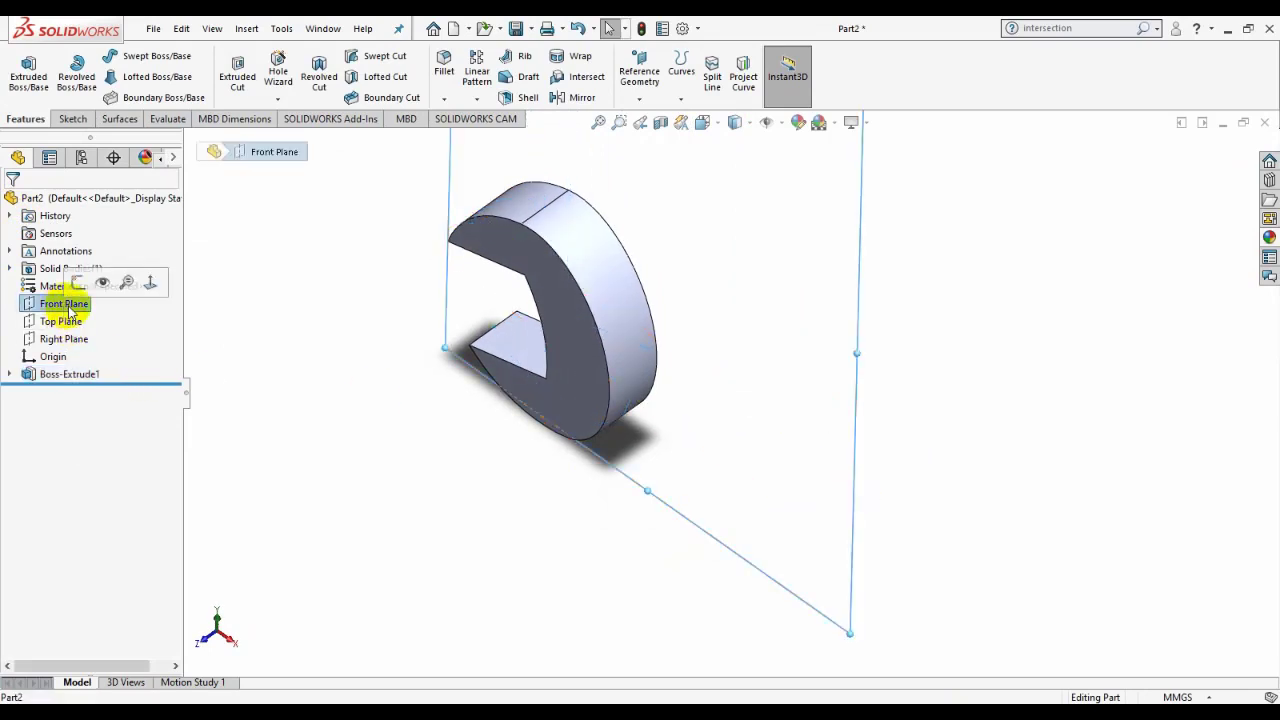
{"action": "left_click", "coordinate": [86, 280]}
{"action": "key", "text": "z"}
{"action": "key", "text": "z"}
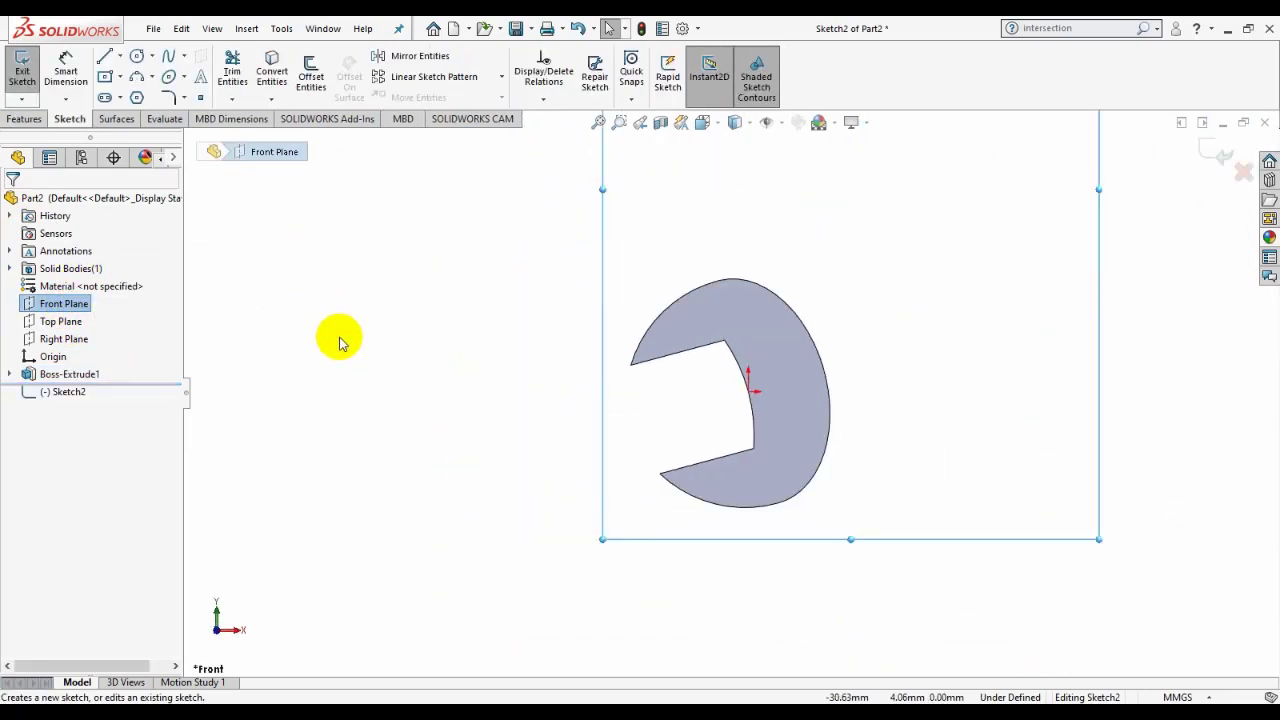
{"action": "key", "text": "z"}
{"action": "key", "text": "z"}
{"action": "middle_click_drag", "start_coordinate": [951, 371], "coordinate": [666, 371], "text": "ctrl"}
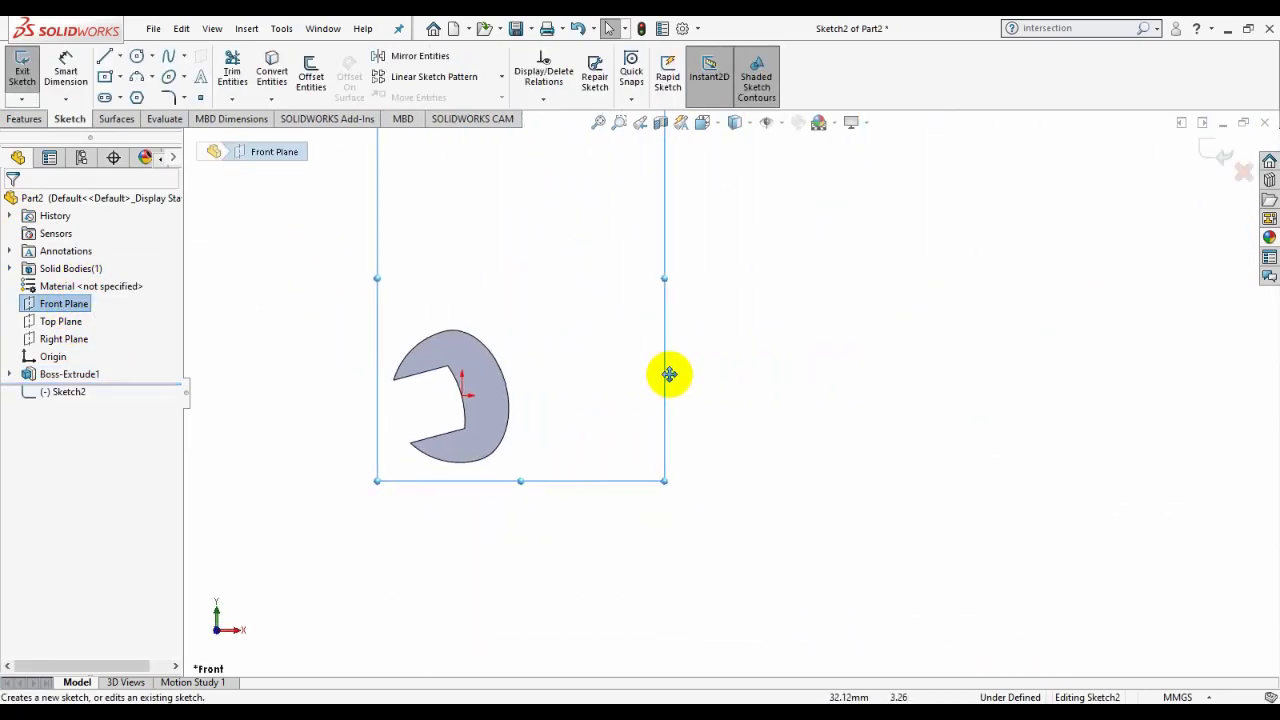
Step: Draw a corner rectangle from the jaw head's centre out to the right for the handle
{"action": "left_click", "coordinate": [119, 77]}
{"action": "left_click", "coordinate": [130, 94]}
{"action": "left_click", "coordinate": [471, 363]}
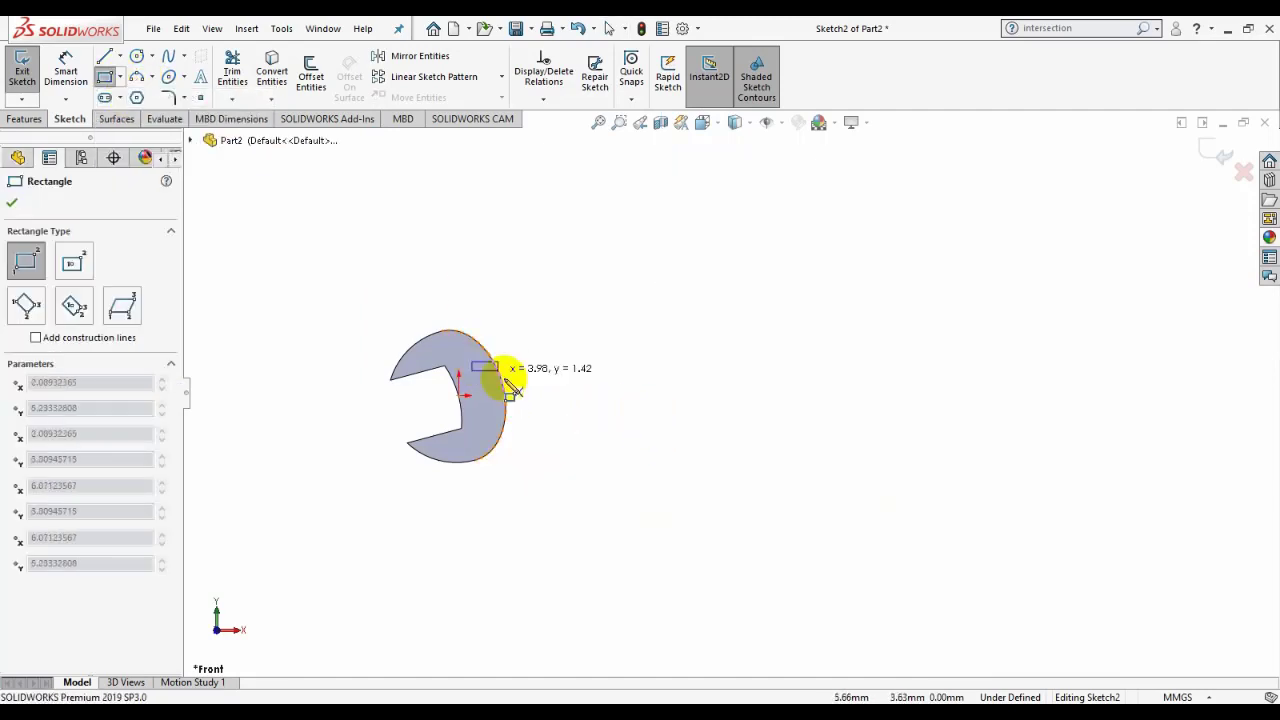
{"action": "left_click", "coordinate": [934, 420]}
{"action": "right_click", "coordinate": [934, 420]}
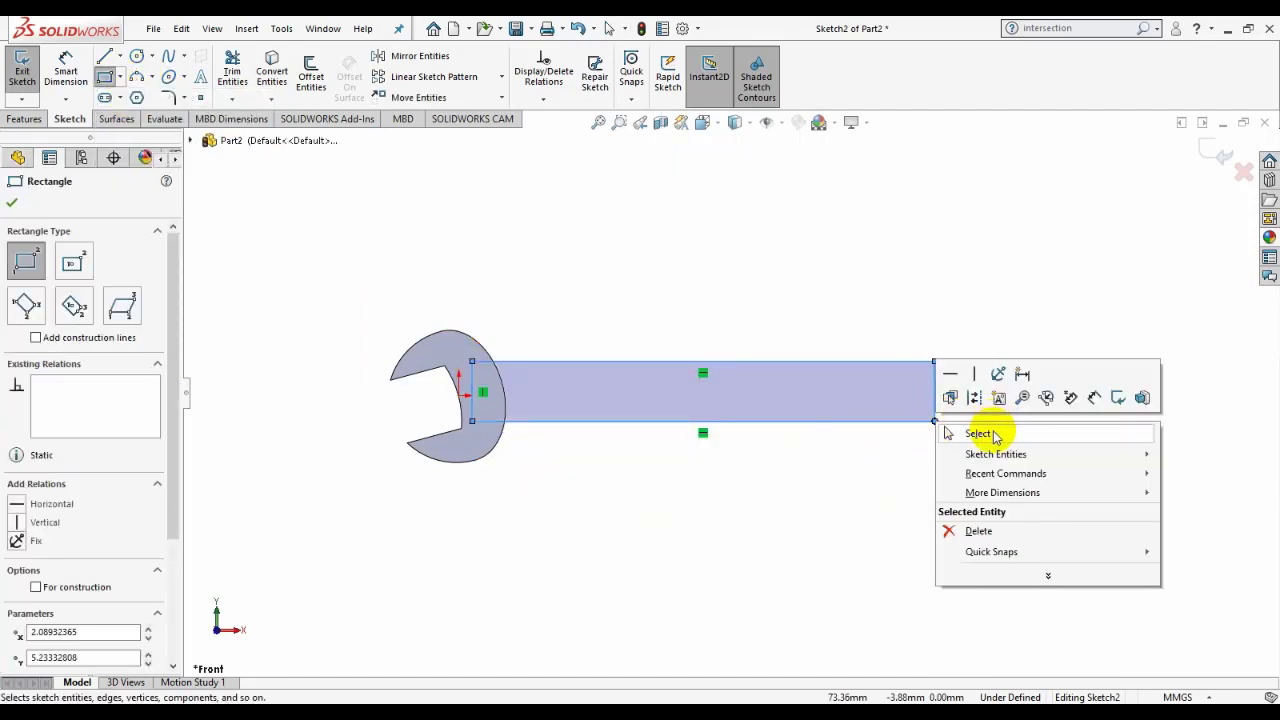
{"action": "left_click", "coordinate": [978, 433]}
Step: Draw a centreline along the middle of the handle rectangle
{"action": "left_click", "coordinate": [119, 56]}
{"action": "left_click", "coordinate": [128, 73]}
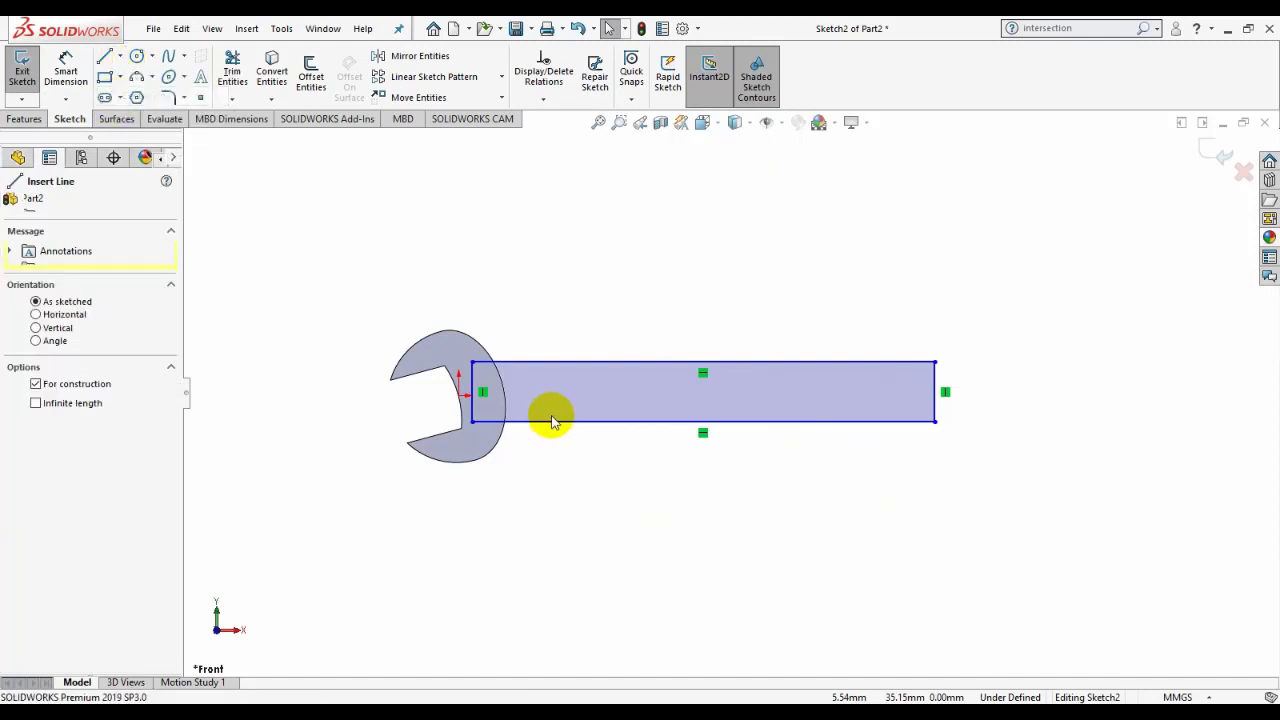
{"action": "left_click", "coordinate": [471, 393]}
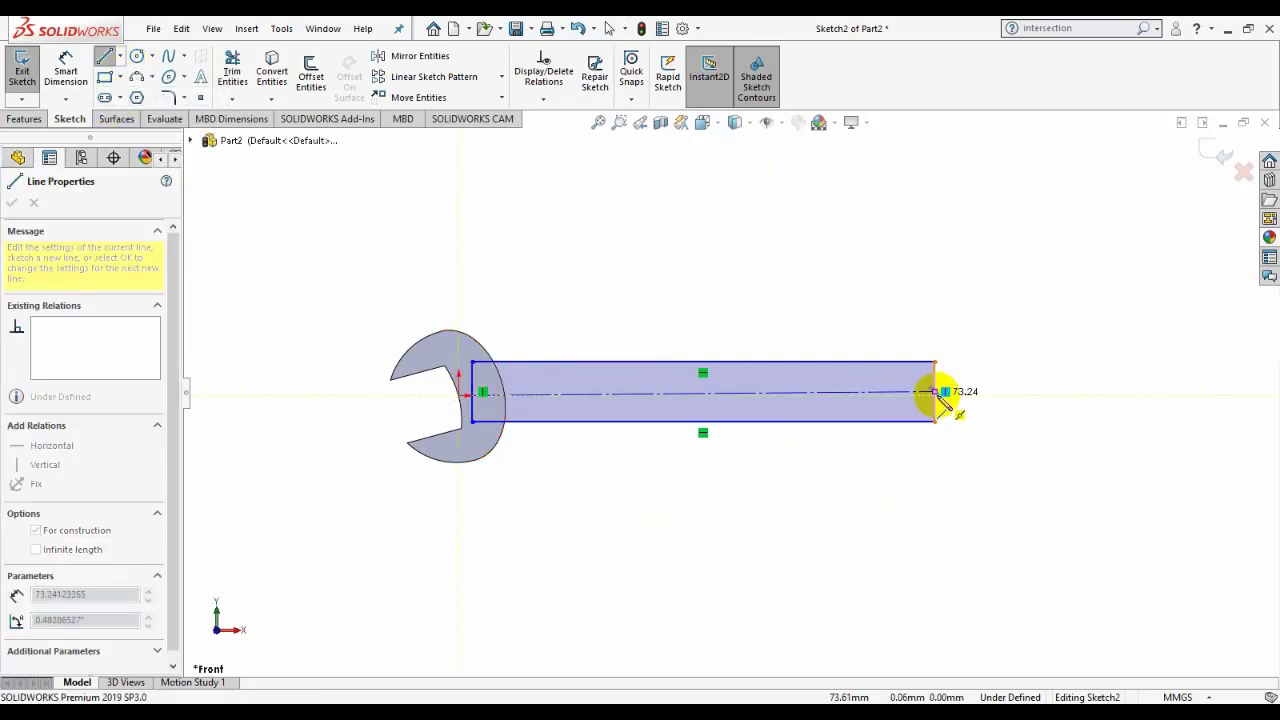
{"action": "right_click", "coordinate": [938, 395]}
{"action": "left_click", "coordinate": [955, 400]}
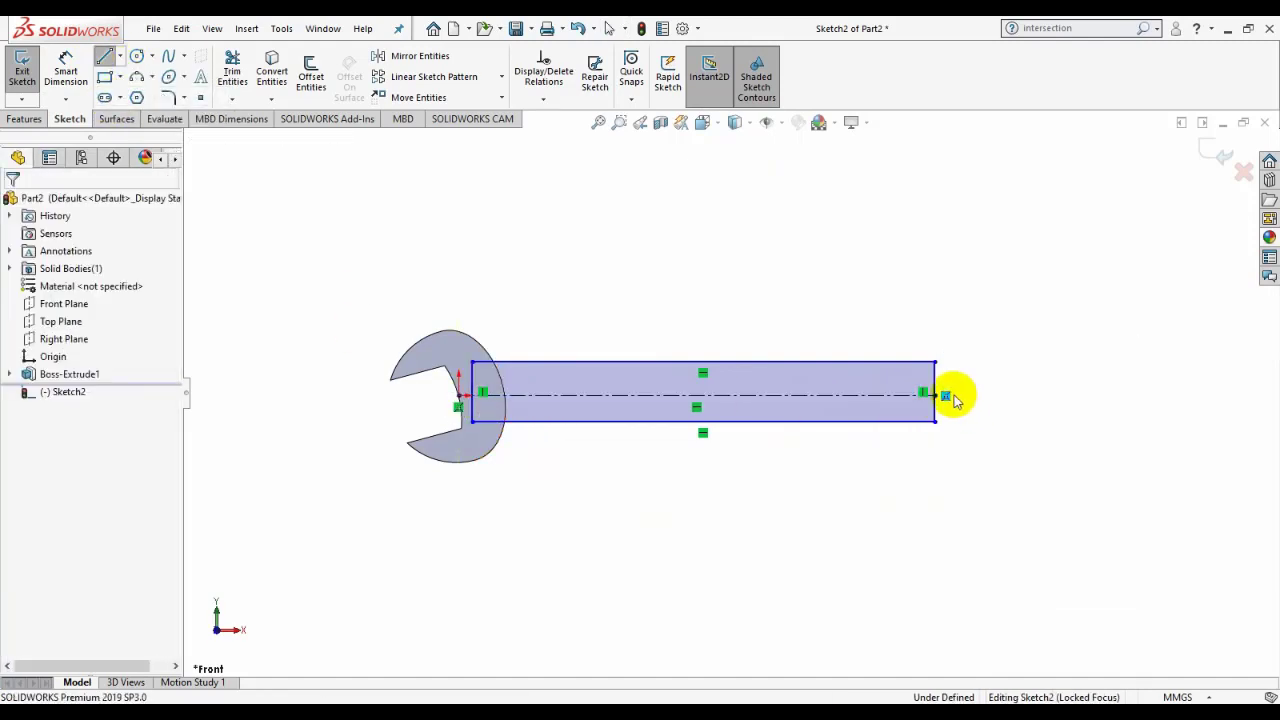
{"action": "scroll", "coordinate": [955, 395], "scroll_direction": "down", "scroll_amount": 3}
{"action": "left_click", "coordinate": [853, 325]}
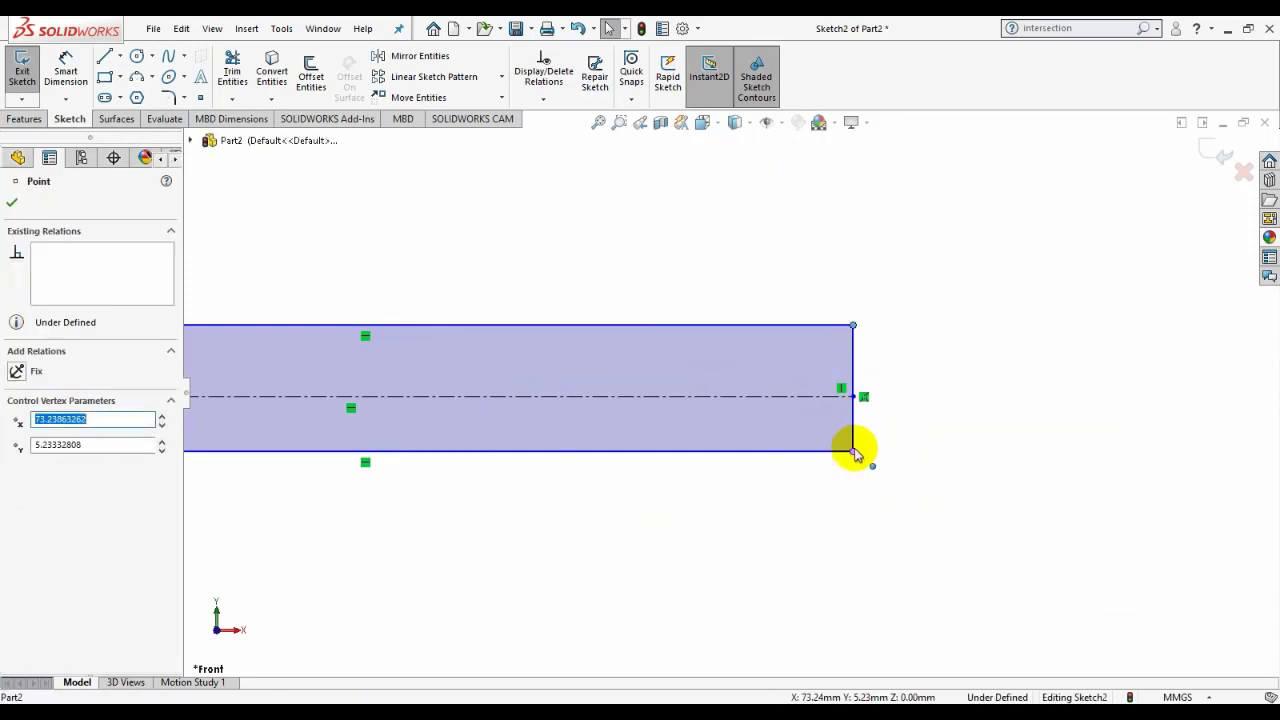
Step: Make the rectangle's right corners symmetric about the centerline
{"action": "left_click", "coordinate": [853, 451], "text": "ctrl"}
{"action": "left_click", "coordinate": [229, 396], "text": "ctrl"}
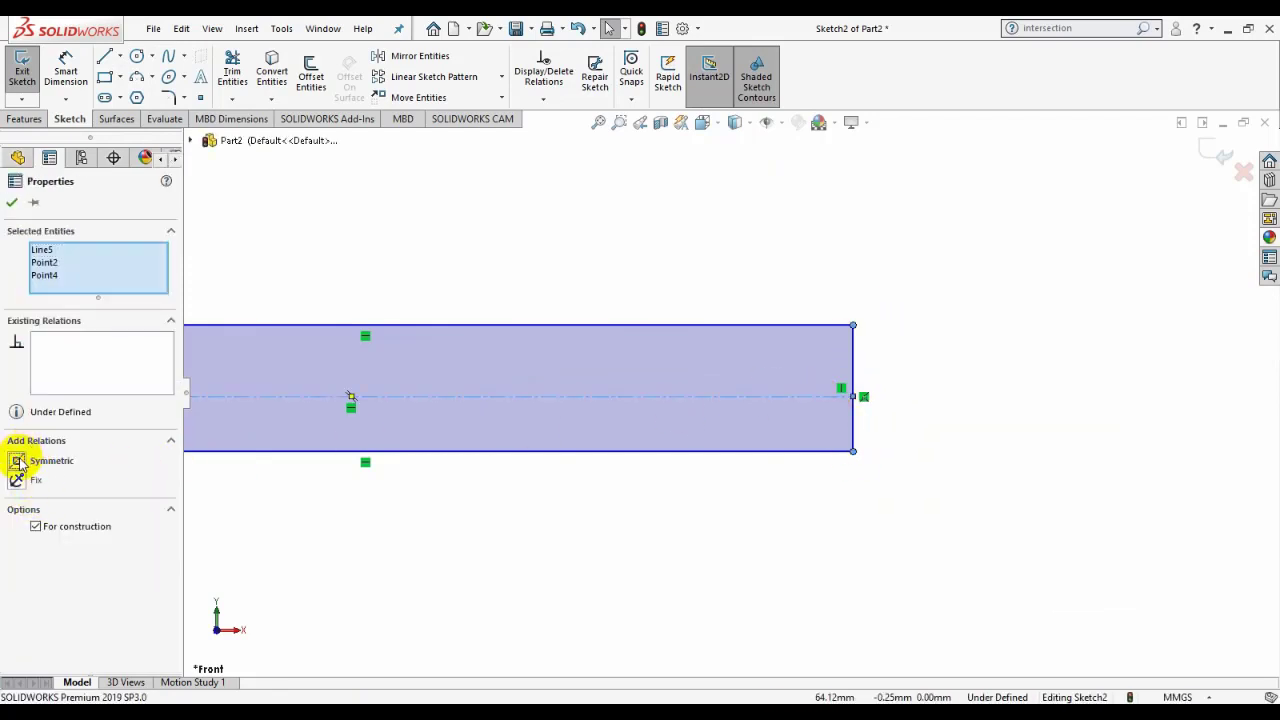
{"action": "left_click", "coordinate": [18, 461]}
{"action": "left_click", "coordinate": [17, 158]}
Step: Dimension the handle rectangle 10 mm tall and 2 mm from the origin
{"action": "left_click", "coordinate": [65, 70]}
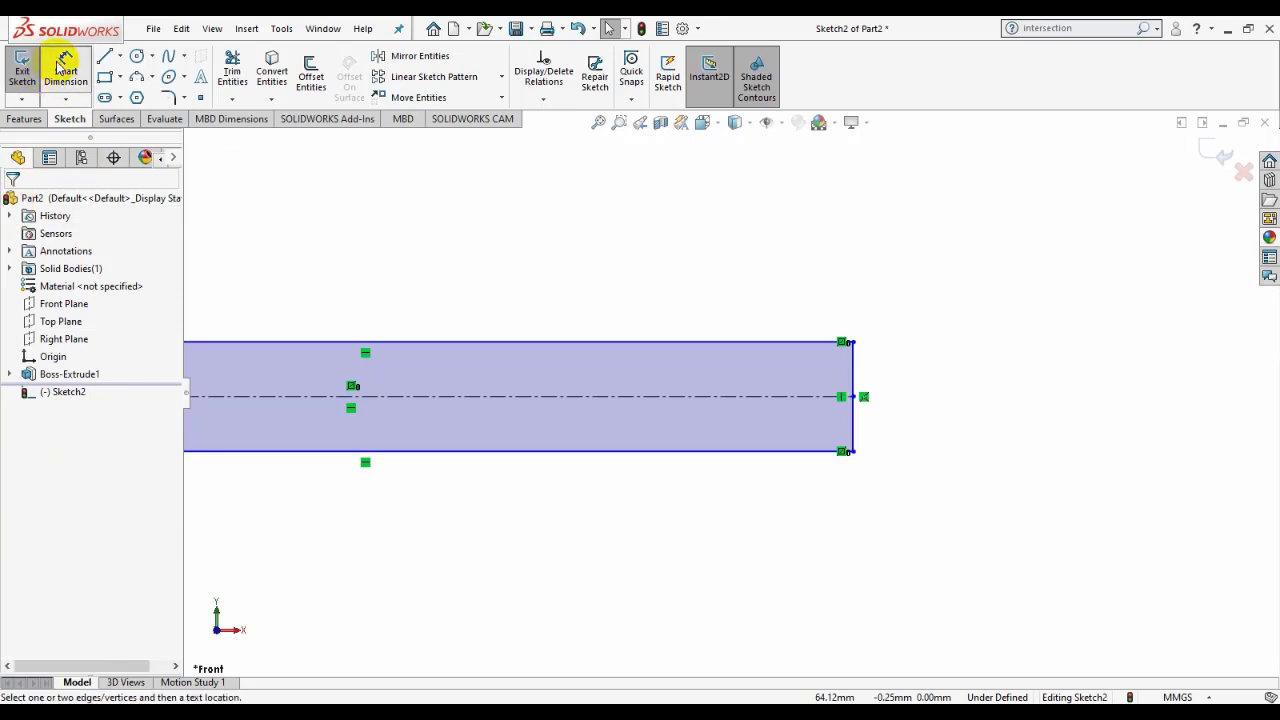
{"action": "left_click", "coordinate": [855, 385]}
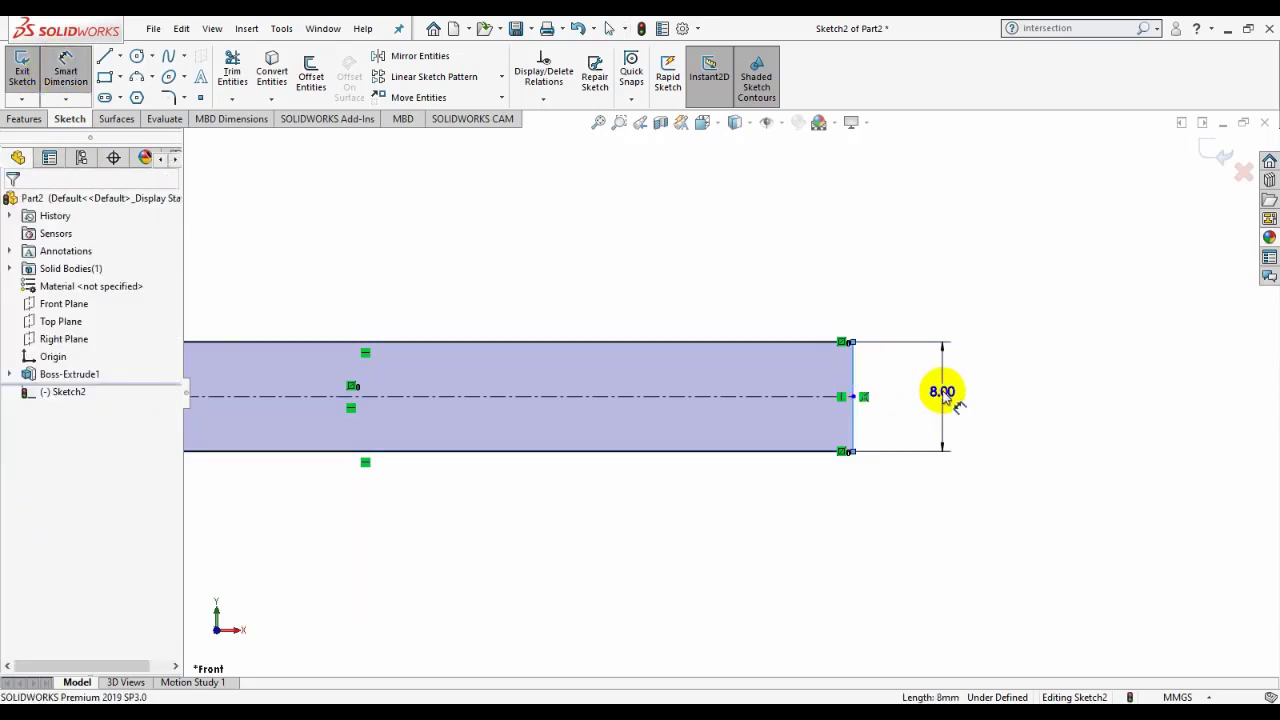
{"action": "left_click", "coordinate": [943, 393]}
{"action": "type", "text": "10"}
{"action": "key", "text": "Return"}
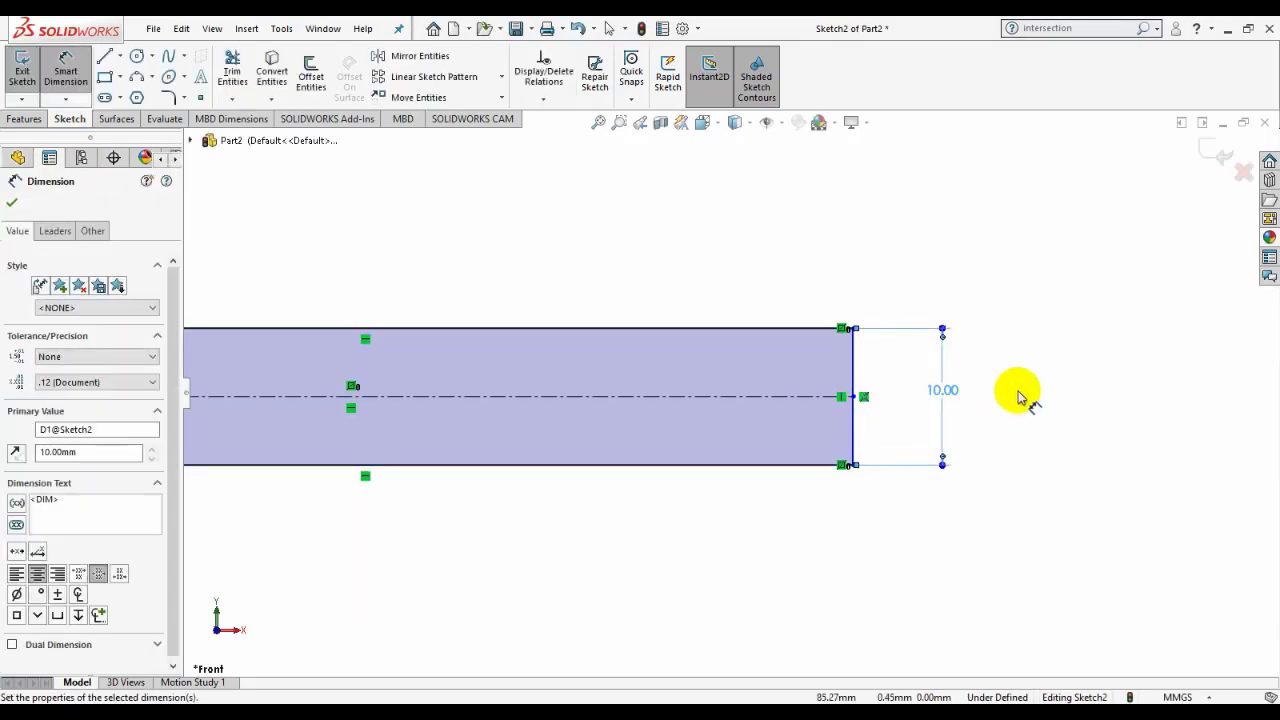
{"action": "scroll", "coordinate": [1023, 394], "scroll_direction": "up", "scroll_amount": 1}
{"action": "scroll", "coordinate": [1023, 394], "scroll_direction": "up", "scroll_amount": 3}
{"action": "scroll", "coordinate": [449, 408], "scroll_direction": "down", "scroll_amount": 5}
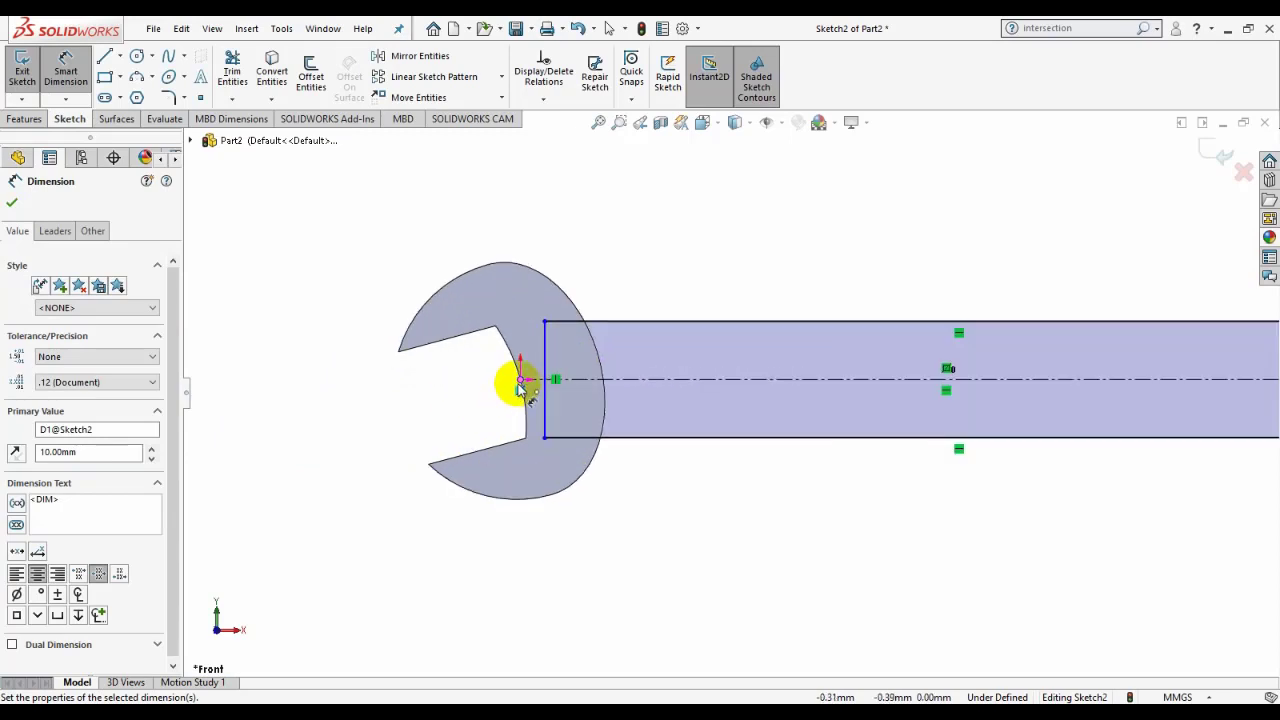
{"action": "left_click", "coordinate": [554, 366]}
{"action": "left_click", "coordinate": [545, 350]}
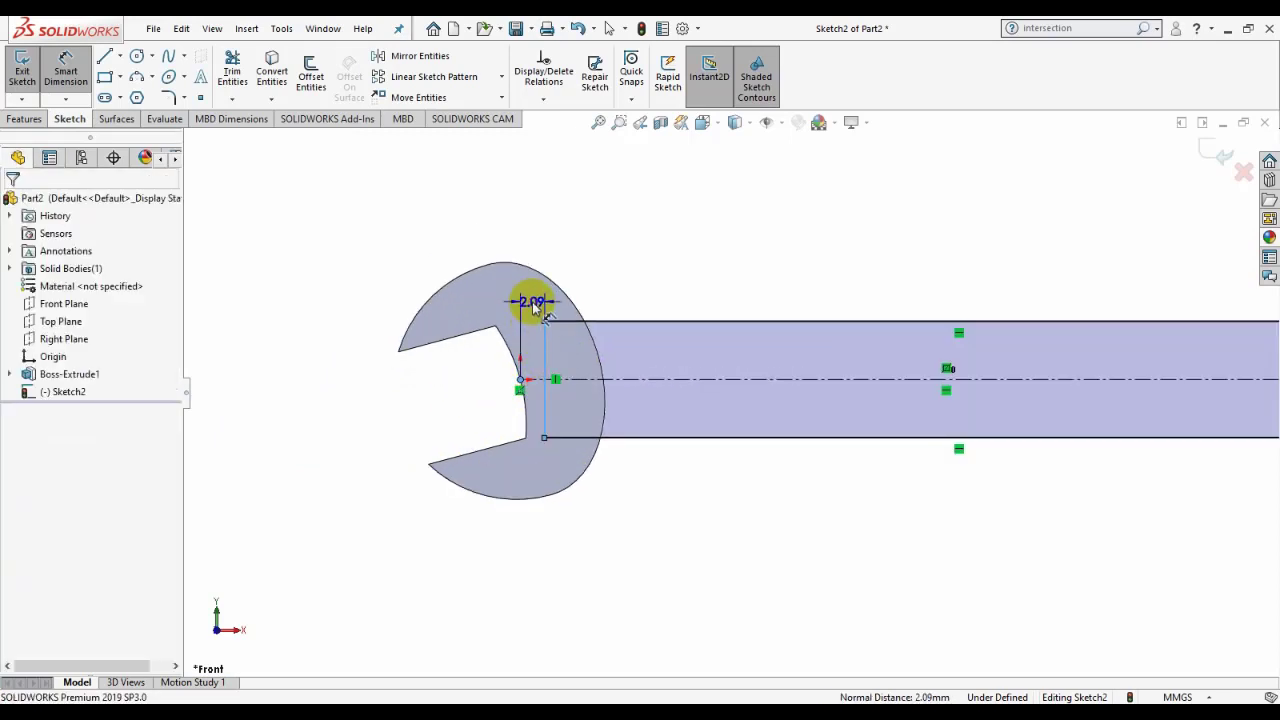
{"action": "left_click", "coordinate": [533, 302]}
{"action": "type", "text": "2.00mm"}
{"action": "key", "text": "Return"}
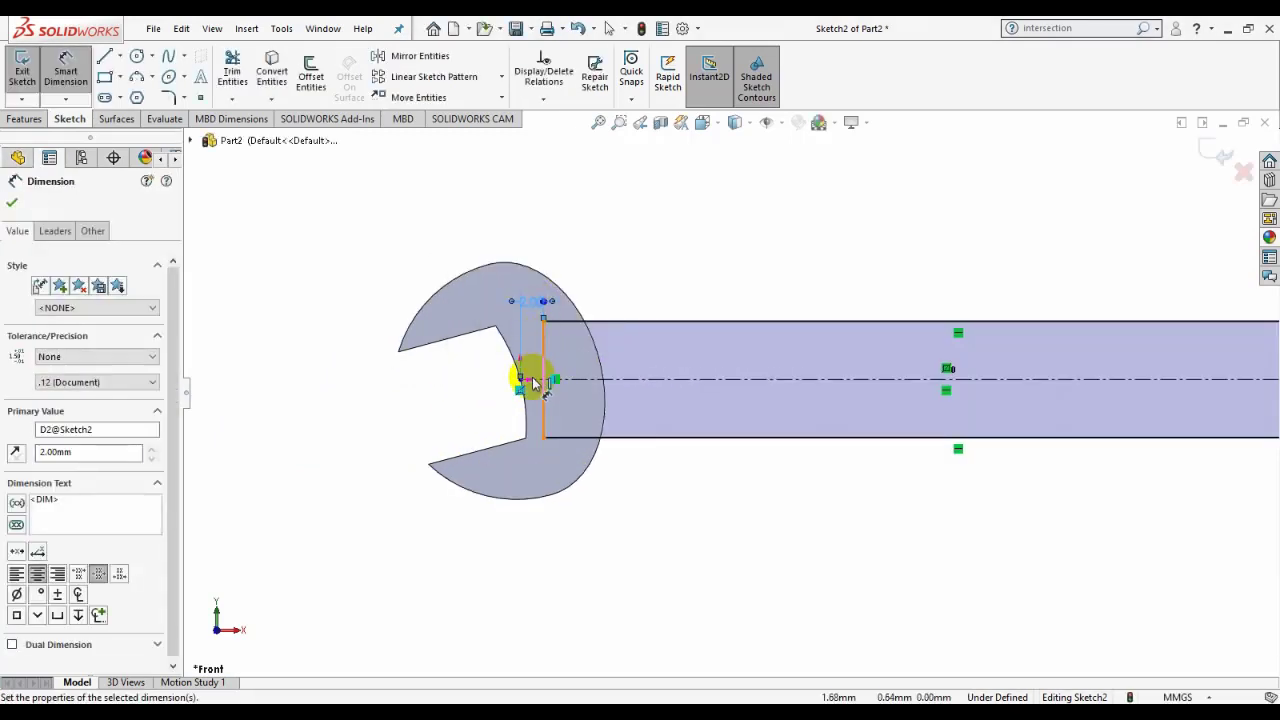
Step: Dimension the handle rectangle's length to 105 mm
{"action": "scroll", "coordinate": [629, 343], "scroll_direction": "up", "scroll_amount": 3}
{"action": "scroll", "coordinate": [791, 368], "scroll_direction": "down", "scroll_amount": 1}
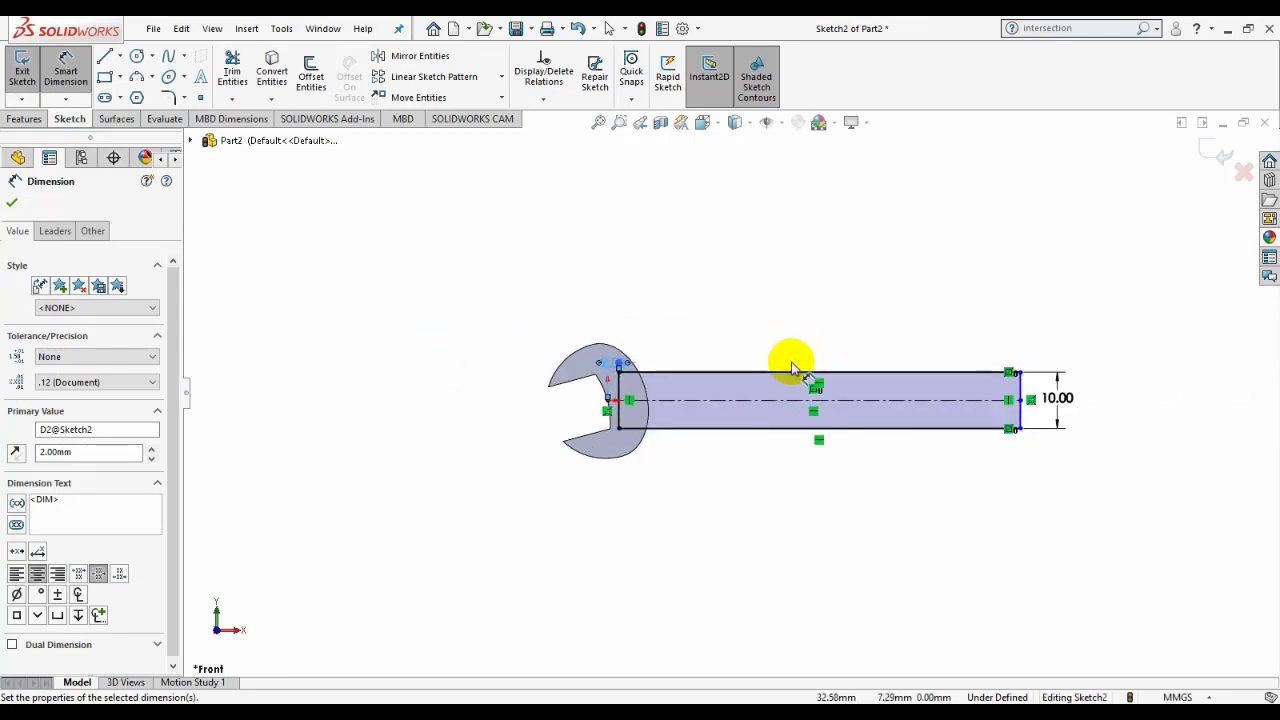
{"action": "left_click", "coordinate": [791, 372]}
{"action": "left_click", "coordinate": [779, 293]}
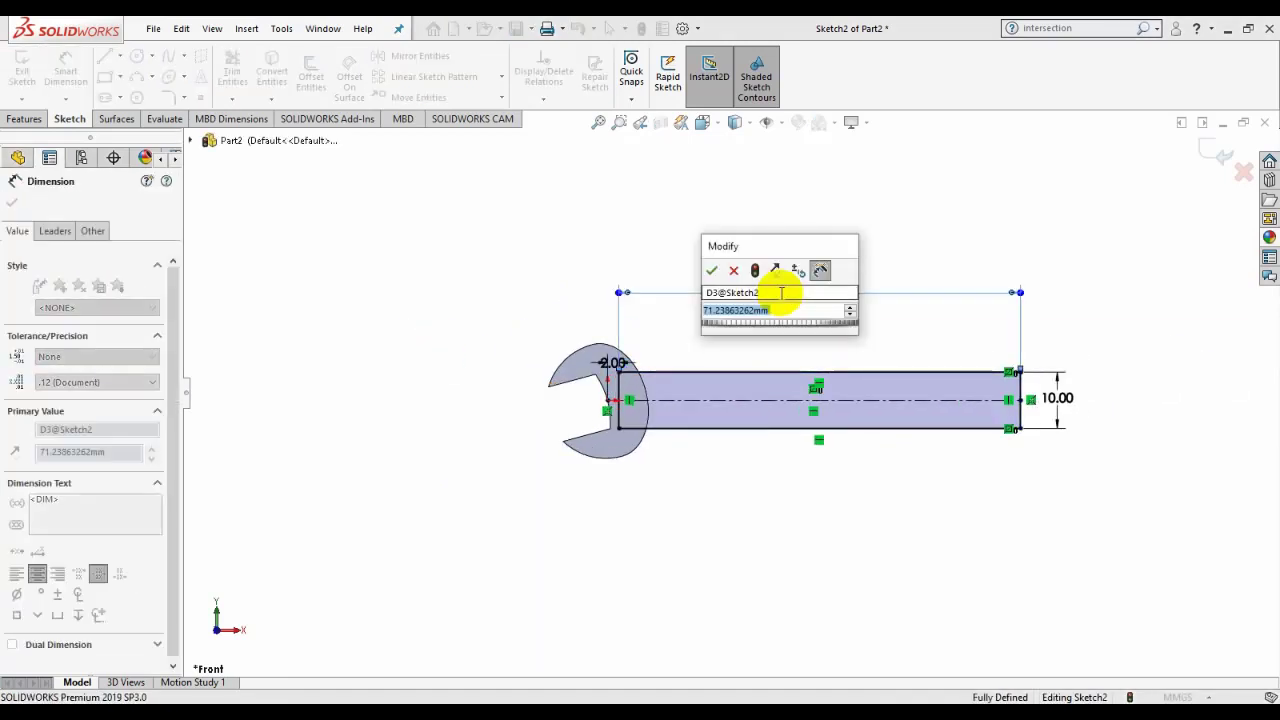
{"action": "type", "text": "105"}
{"action": "key", "text": "Return"}
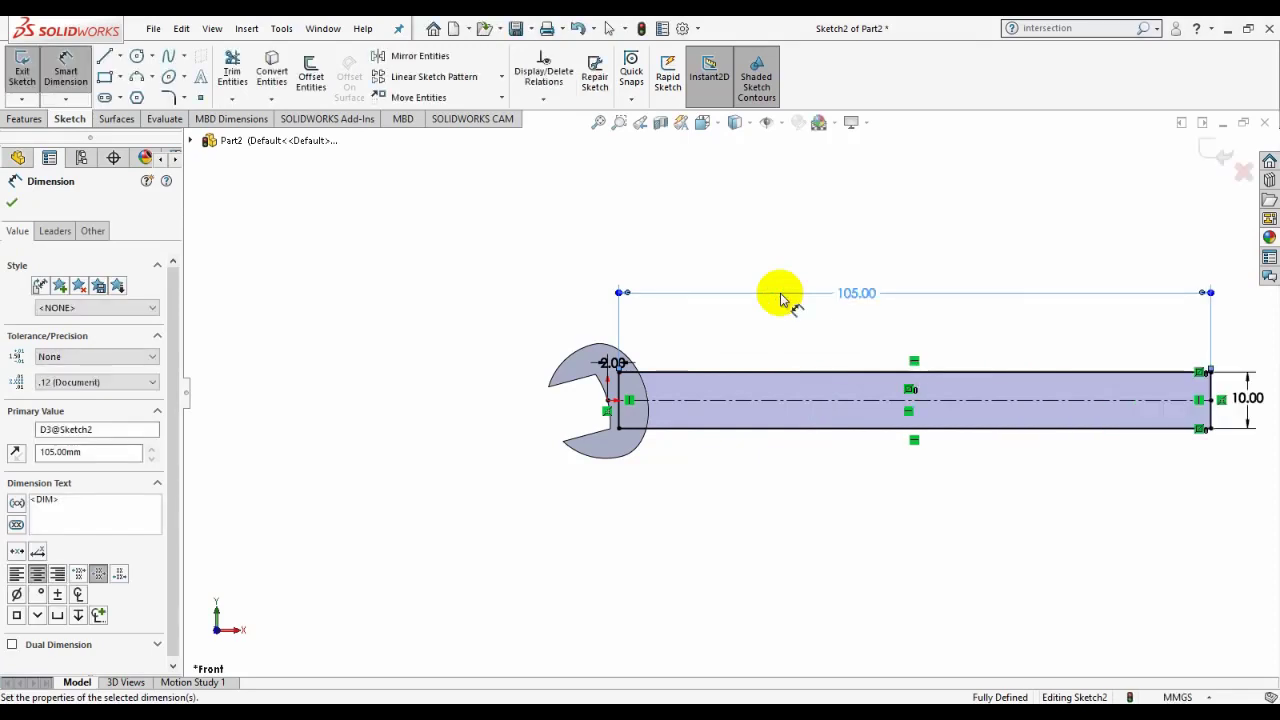
{"action": "scroll", "coordinate": [1000, 443], "scroll_direction": "down", "scroll_amount": 1}
{"action": "scroll", "coordinate": [834, 434], "scroll_direction": "up", "scroll_amount": 1}
{"action": "right_click", "coordinate": [834, 434]}
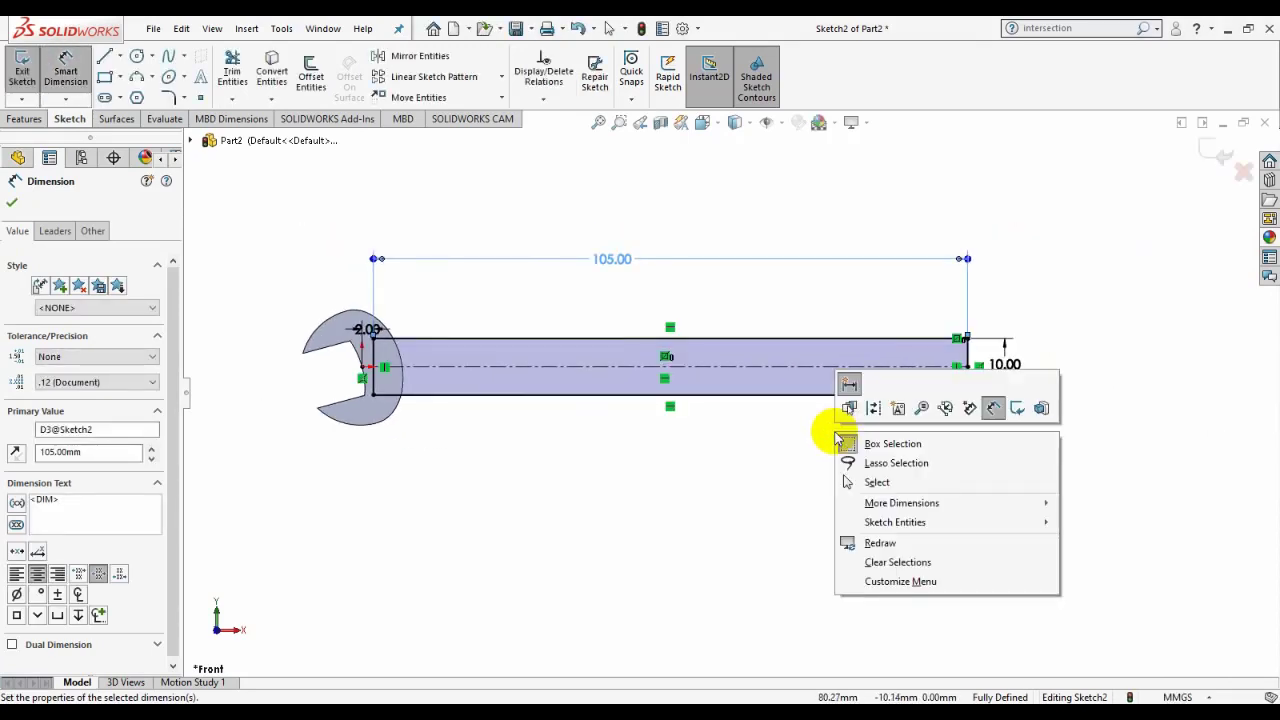
{"action": "left_click", "coordinate": [1042, 408]}
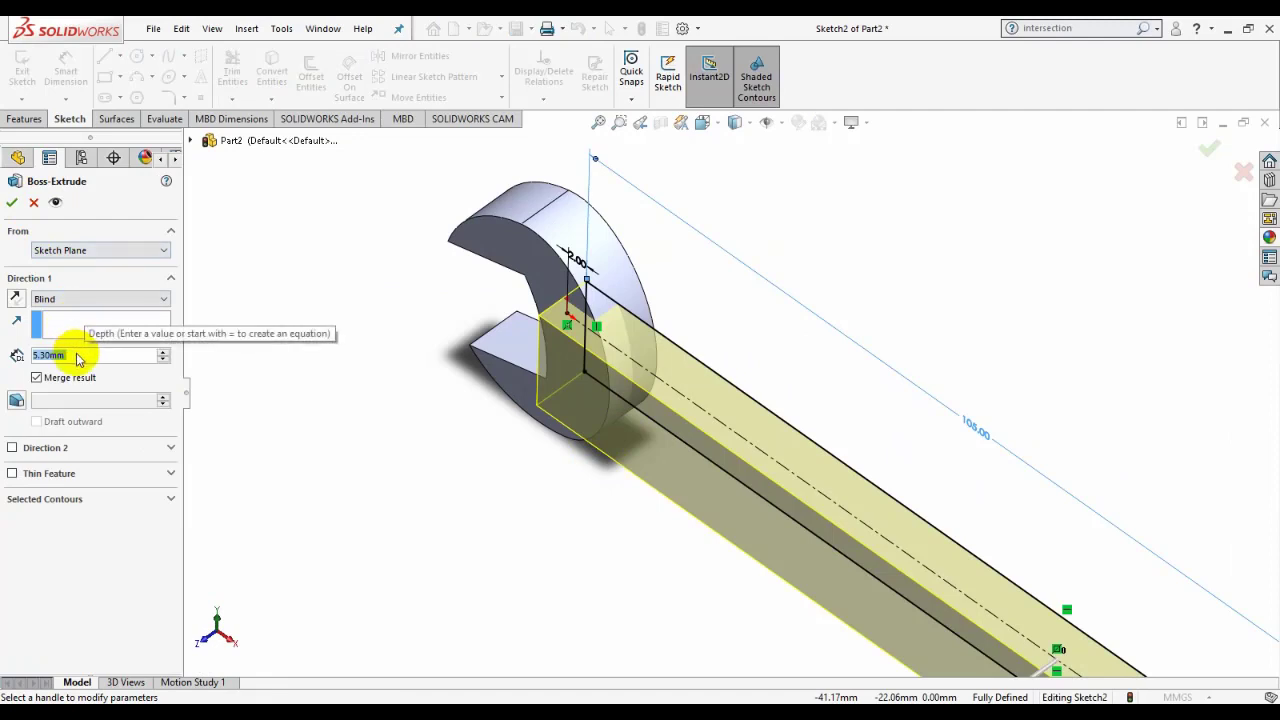
Step: Extrude the handle 3.50 mm Mid Plane, merged with the jaw head
{"action": "type", "text": "3.5"}
{"action": "key", "text": "Return"}
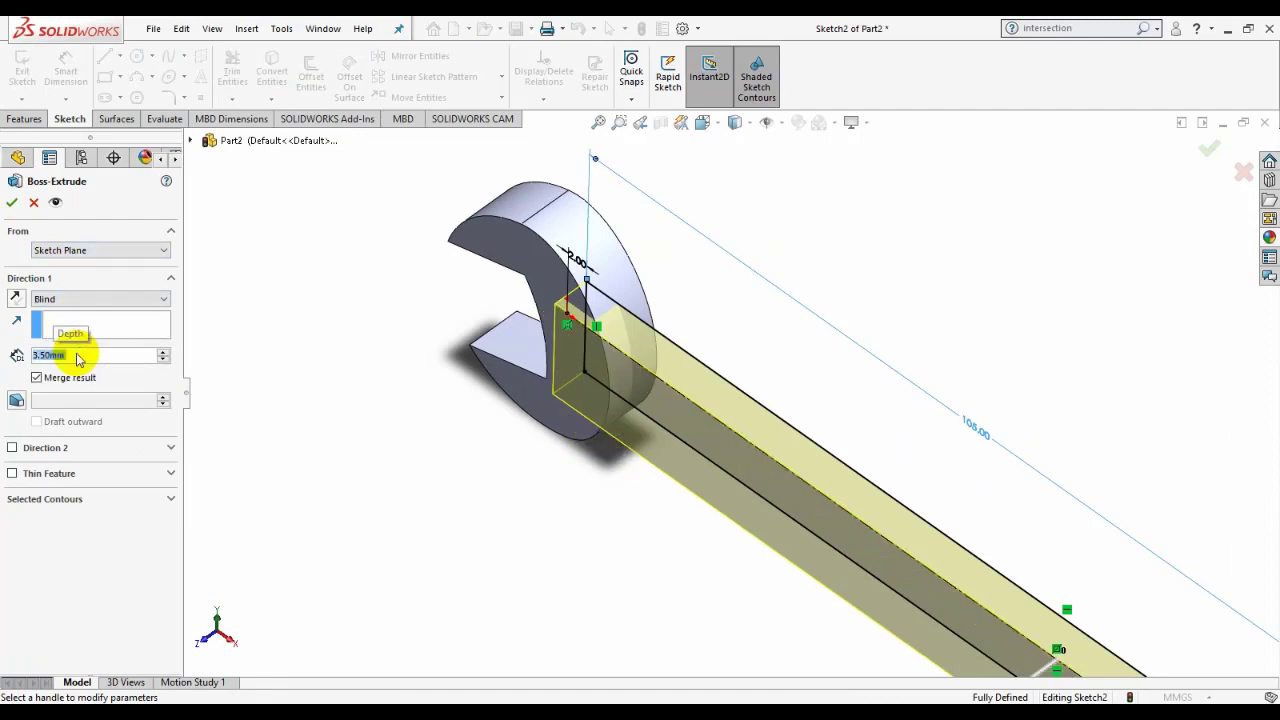
{"action": "left_click", "coordinate": [70, 298]}
{"action": "left_click", "coordinate": [85, 376]}
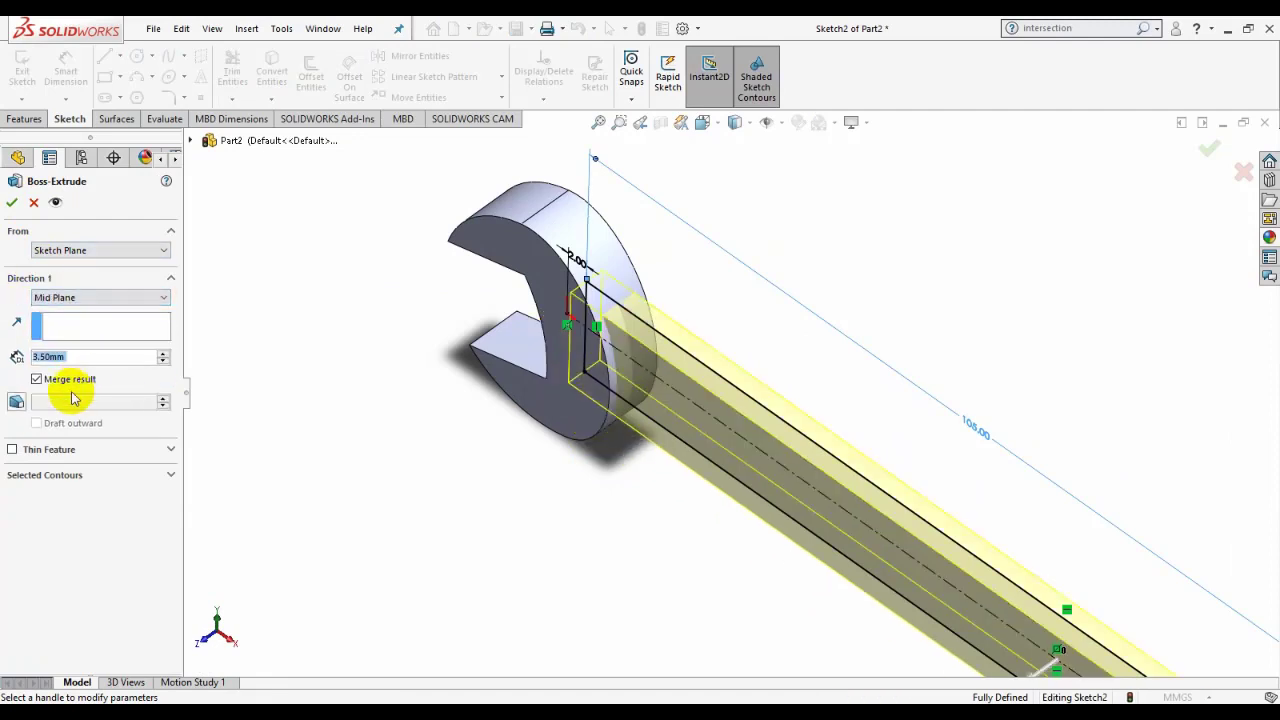
{"action": "scroll", "coordinate": [886, 543], "scroll_direction": "up", "scroll_amount": 3}
{"action": "scroll", "coordinate": [1007, 537], "scroll_direction": "down", "scroll_amount": 3}
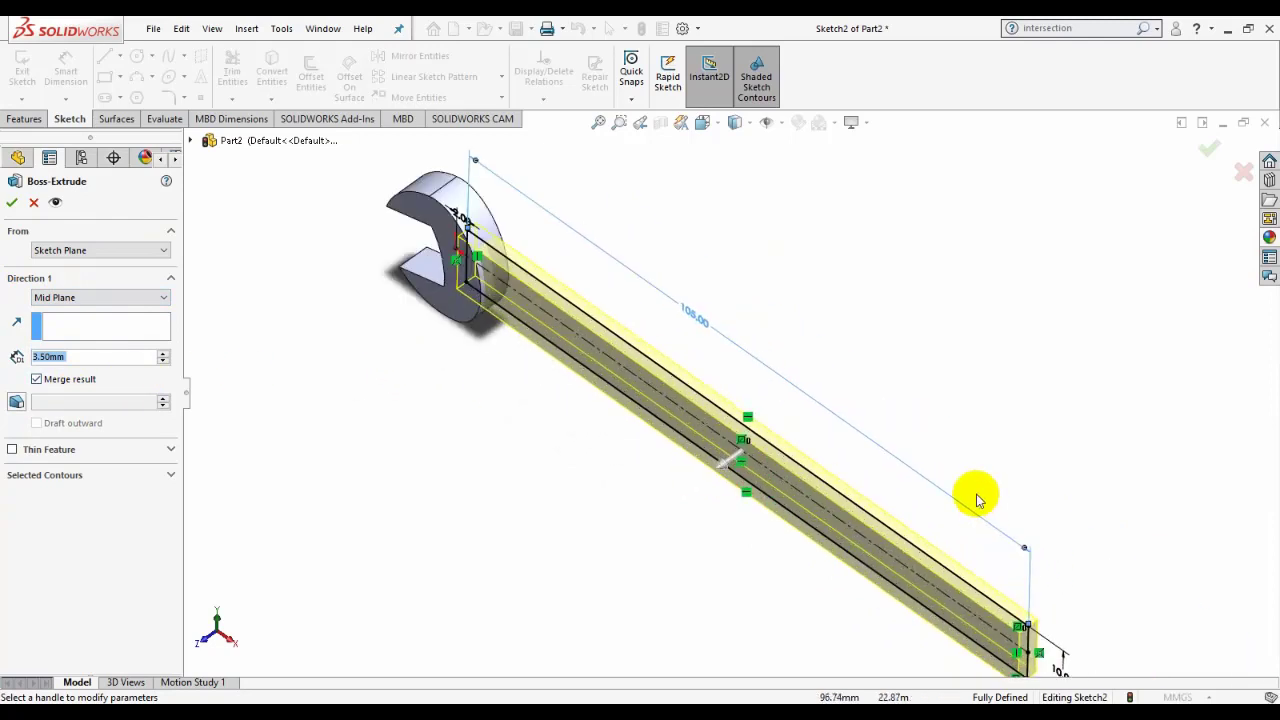
{"action": "left_click", "coordinate": [12, 202]}
{"action": "mouse_move", "coordinate": [423, 429]}
{"action": "middle_mouse_down"}
{"action": "mouse_move", "coordinate": [497, 446]}
{"action": "mouse_move", "coordinate": [588, 150]}
{"action": "middle_mouse_up"}
{"action": "middle_click_drag", "start_coordinate": [900, 549], "coordinate": [484, 255]}
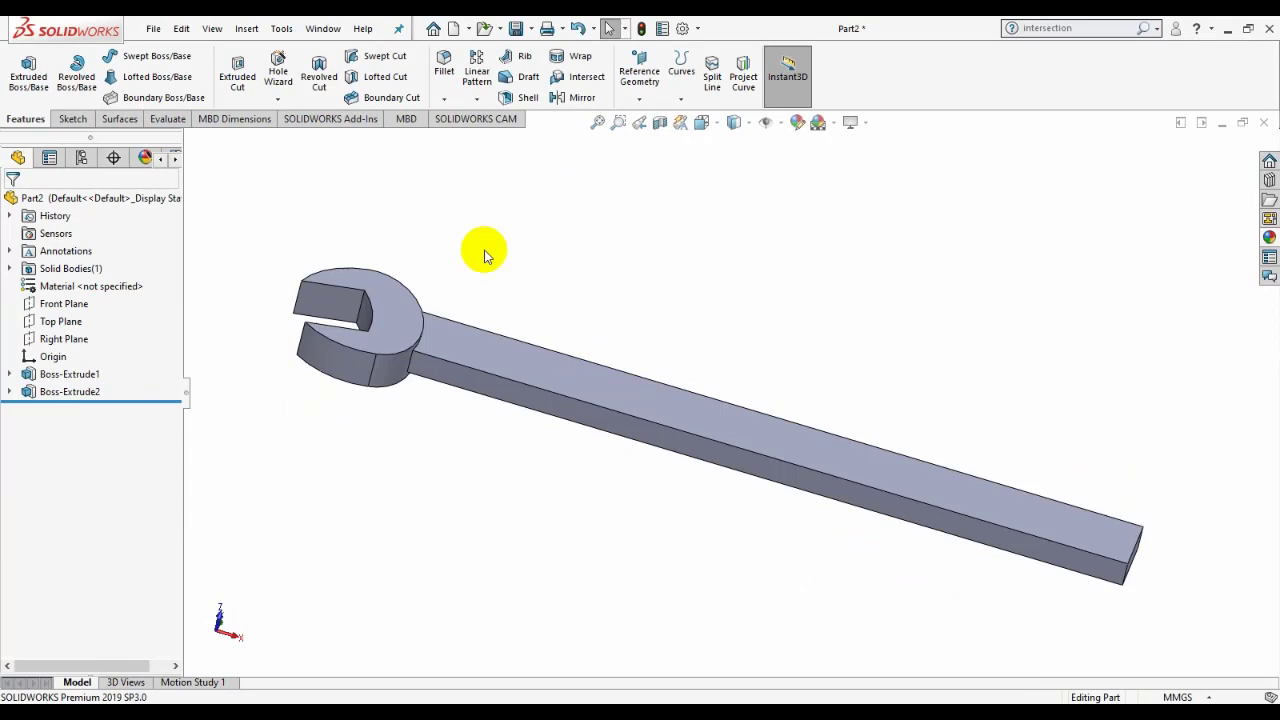
Step: Start an Intersection Curve using the Front Plane and the wrench head faces
{"action": "left_click", "coordinate": [281, 28]}
{"action": "mouse_move", "coordinate": [318, 471]}
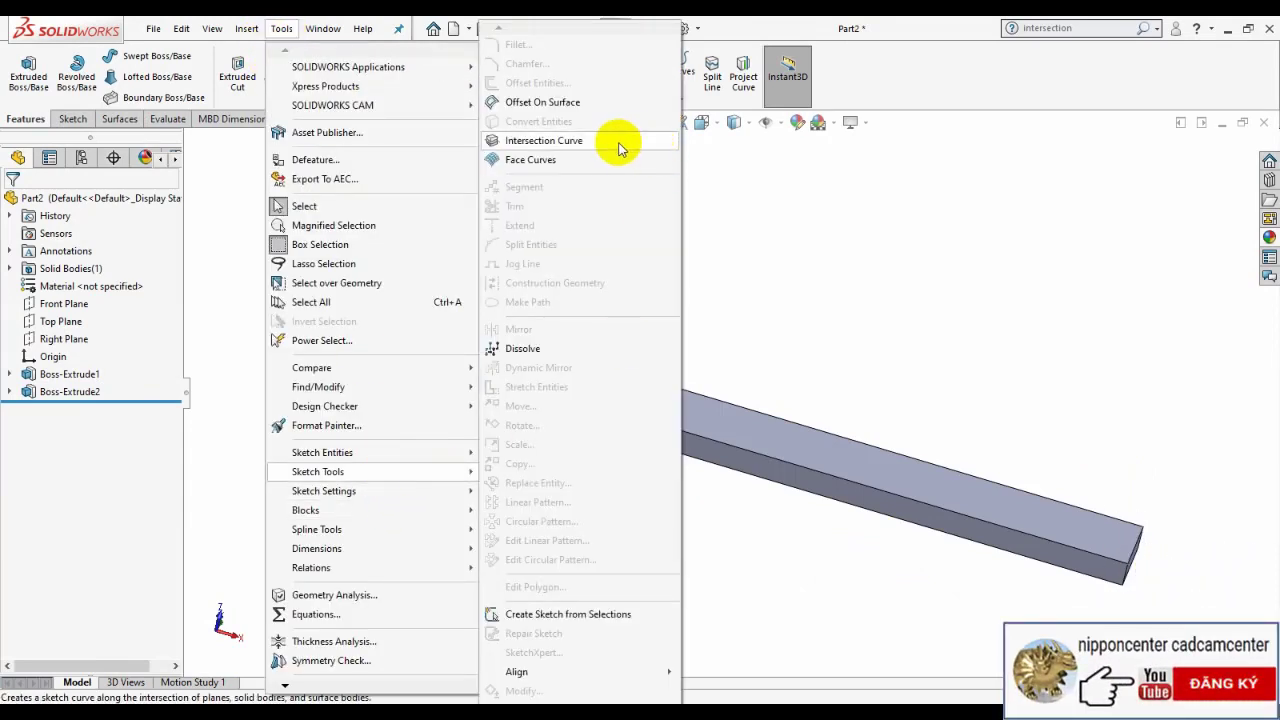
{"action": "left_click", "coordinate": [620, 148]}
{"action": "left_click", "coordinate": [191, 141]}
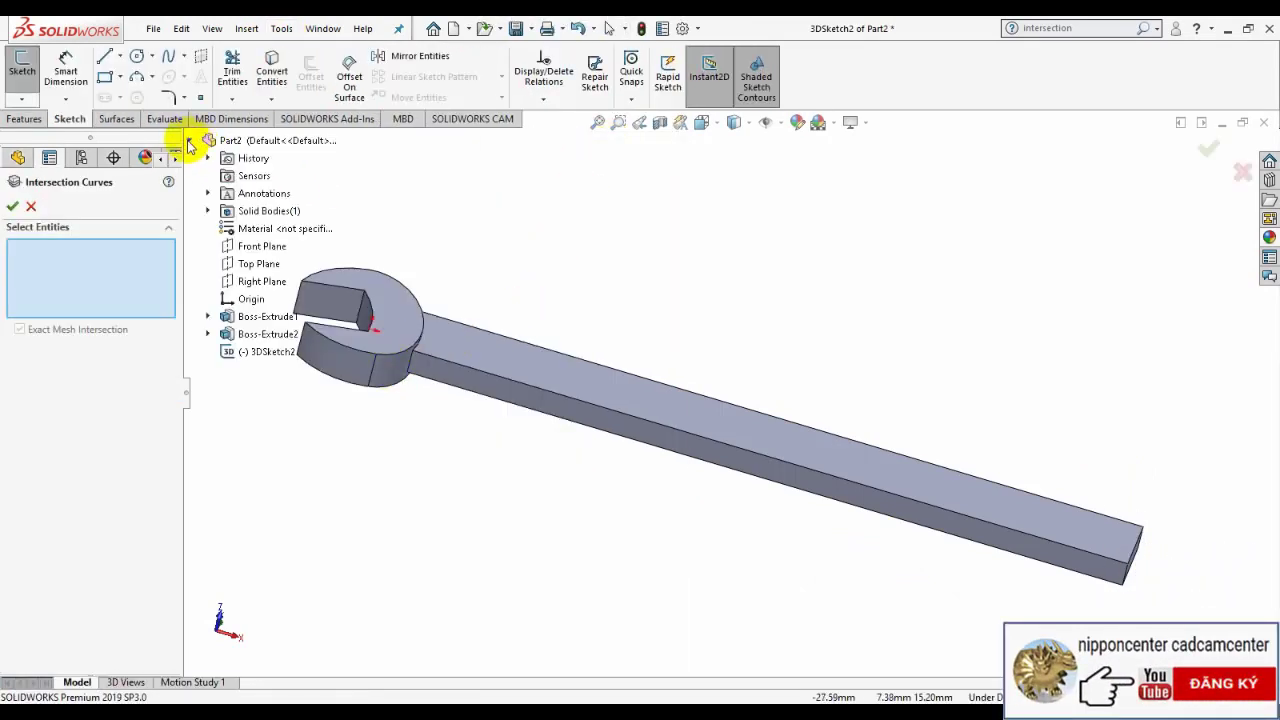
{"action": "left_click", "coordinate": [252, 250]}
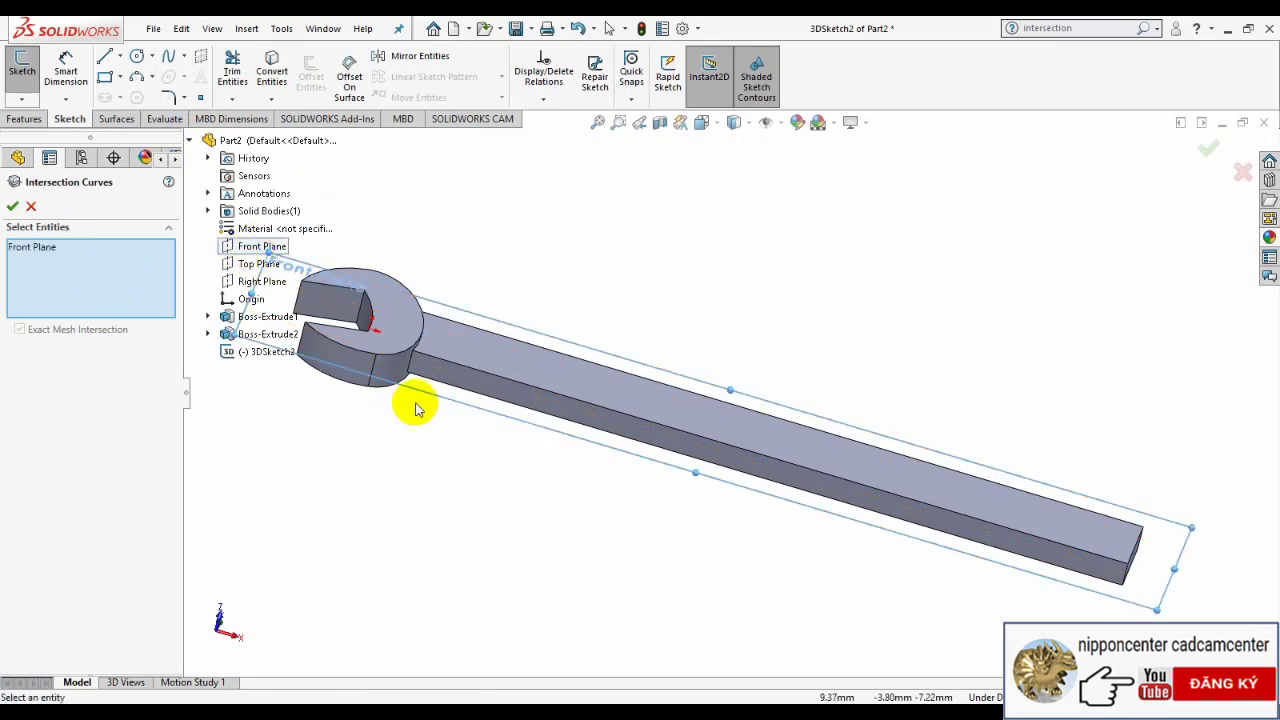
{"action": "left_click", "coordinate": [358, 368]}
{"action": "left_click", "coordinate": [400, 330]}
{"action": "left_click", "coordinate": [423, 268]}
Step: Add the handle faces, generate the intersection curves, and exit the 3D sketch
{"action": "mouse_move", "coordinate": [423, 268]}
{"action": "middle_mouse_down"}
{"action": "mouse_move", "coordinate": [457, 531]}
{"action": "mouse_move", "coordinate": [432, 463]}
{"action": "middle_mouse_up"}
{"action": "left_click", "coordinate": [531, 417]}
{"action": "left_click", "coordinate": [971, 443]}
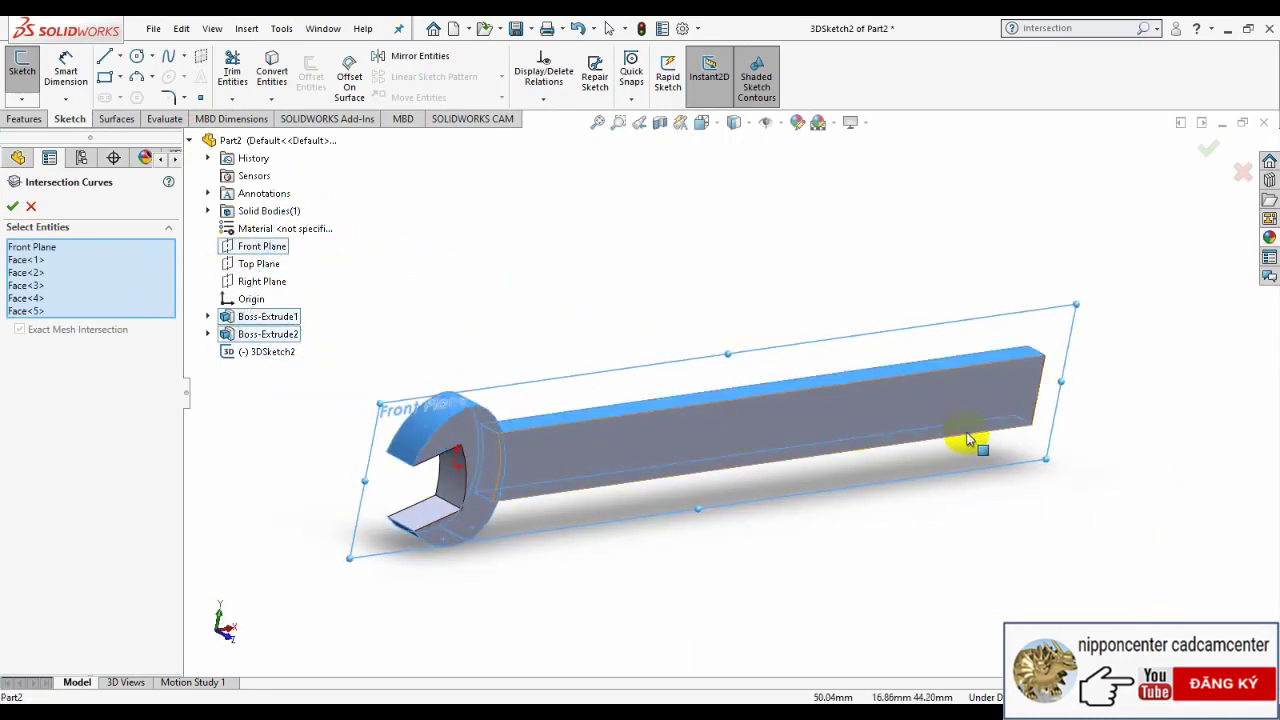
{"action": "middle_click_drag", "start_coordinate": [971, 443], "coordinate": [785, 401]}
{"action": "mouse_move", "coordinate": [542, 485]}
{"action": "middle_mouse_down"}
{"action": "mouse_move", "coordinate": [700, 277]}
{"action": "mouse_move", "coordinate": [691, 257]}
{"action": "middle_mouse_up"}
{"action": "left_click", "coordinate": [1208, 155]}
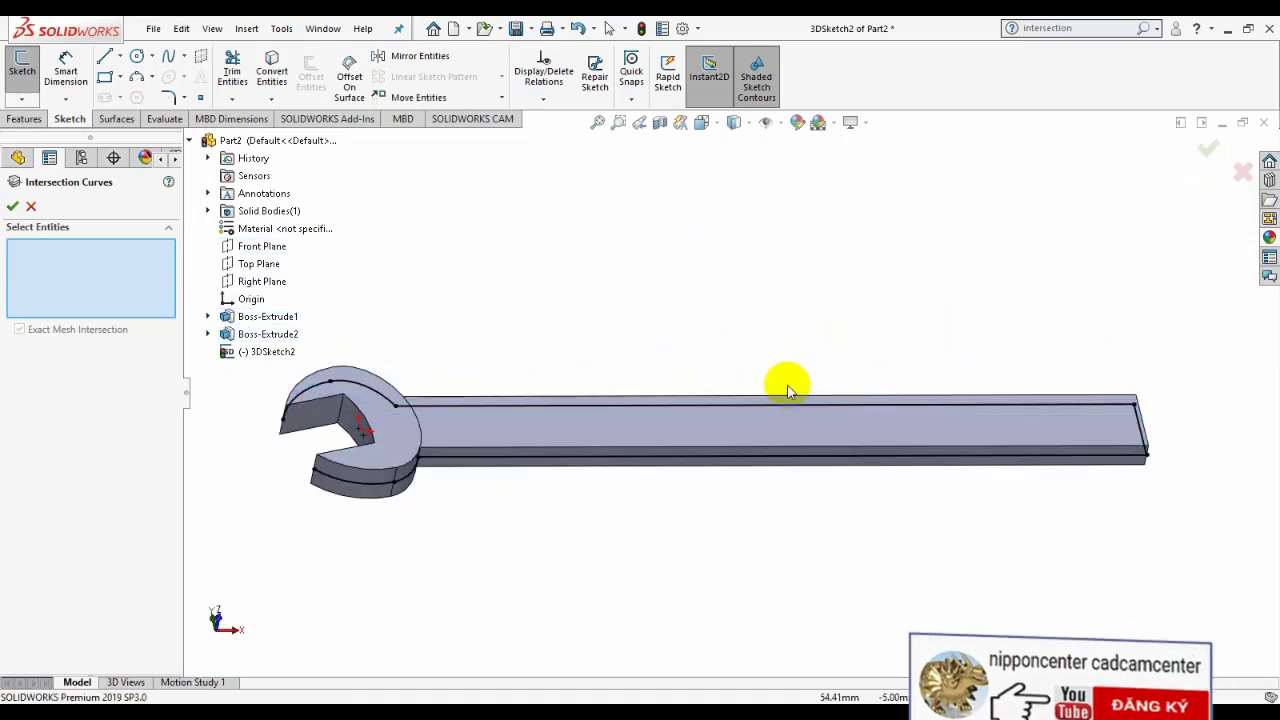
{"action": "left_click", "coordinate": [20, 213]}
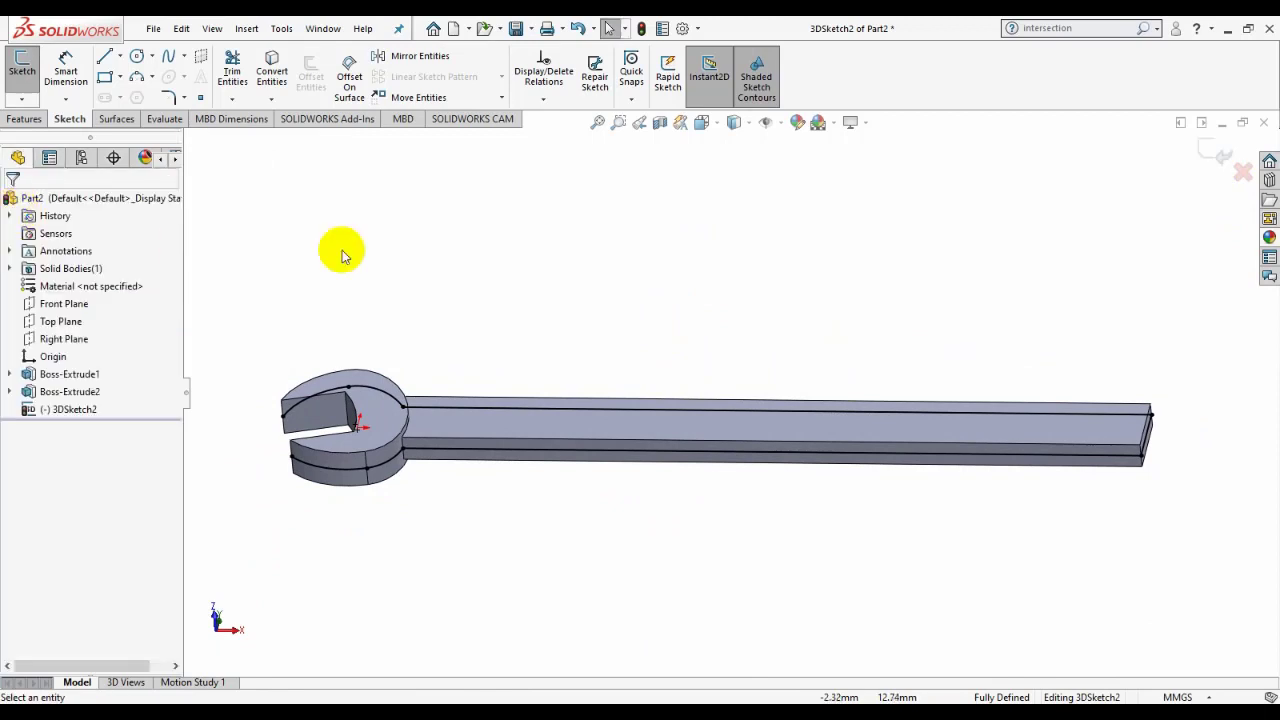
{"action": "mouse_move", "coordinate": [623, 423]}
{"action": "middle_mouse_down"}
{"action": "mouse_move", "coordinate": [626, 457]}
{"action": "mouse_move", "coordinate": [651, 388]}
{"action": "middle_mouse_up"}
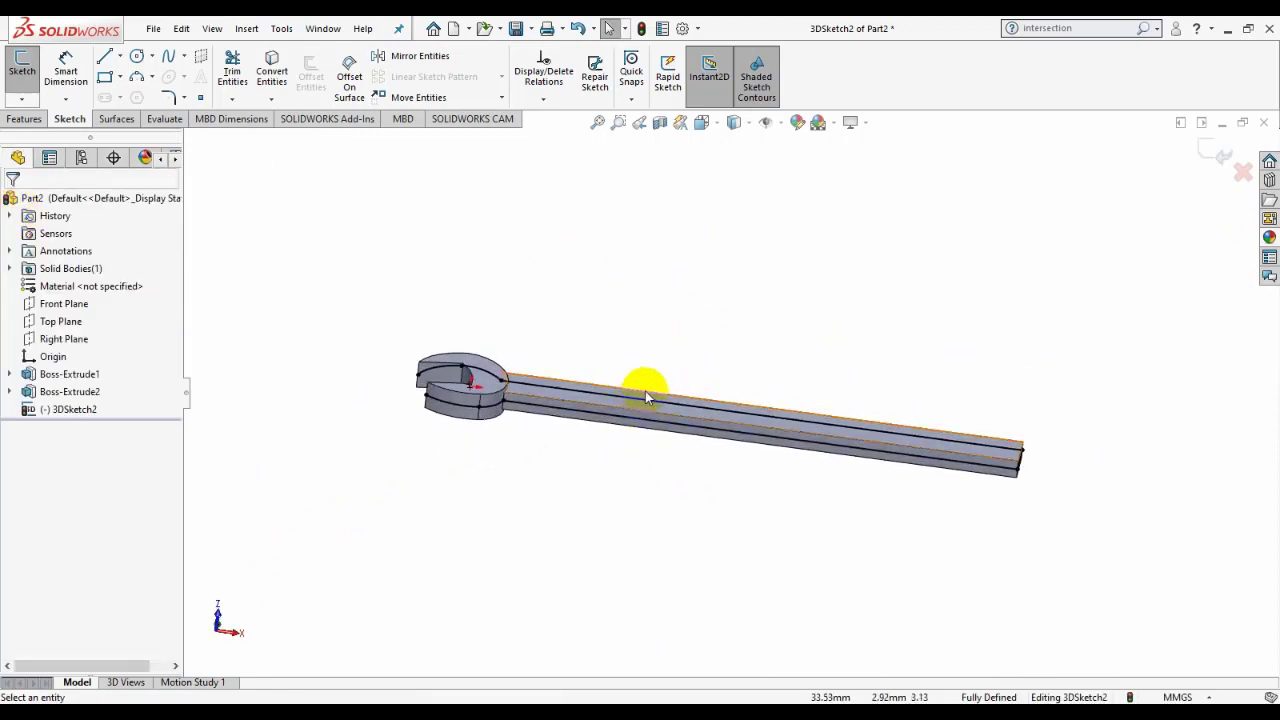
{"action": "left_click", "coordinate": [1213, 148]}
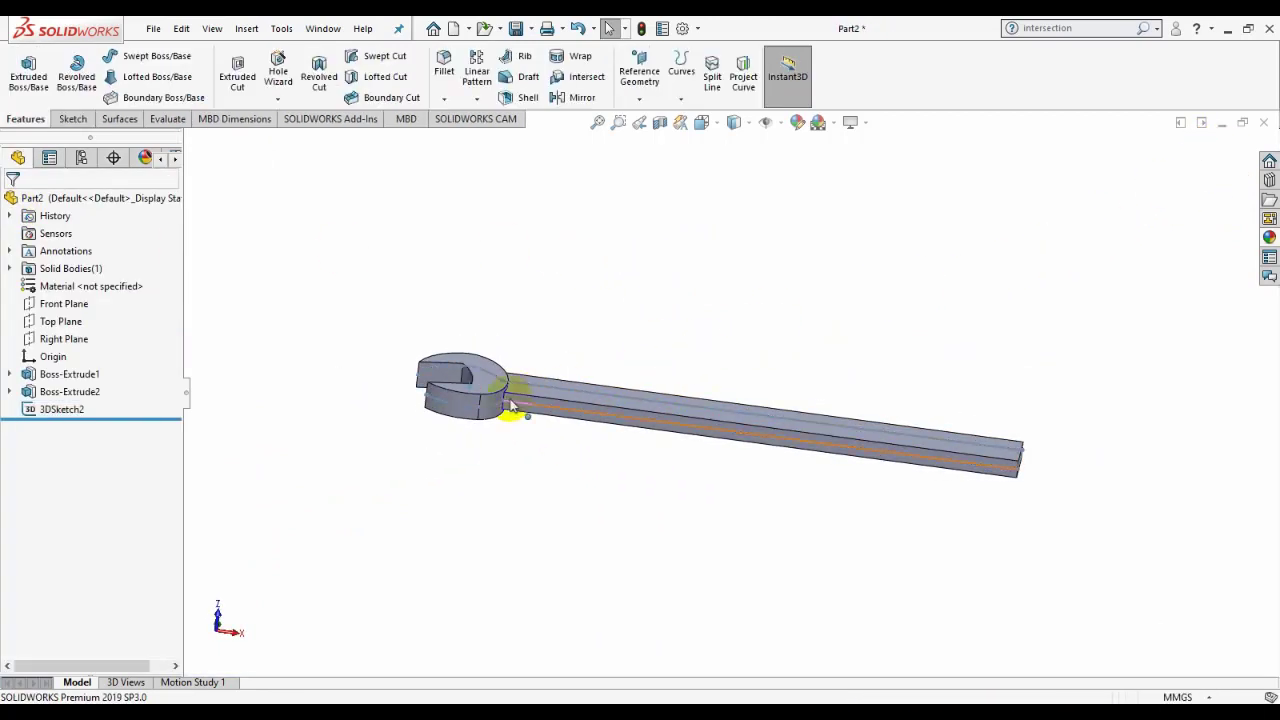
Step: Create Plane1 through a 3DSketch2 point, perpendicular to its arc on the head
{"action": "scroll", "coordinate": [509, 400], "scroll_direction": "down", "scroll_amount": 3}
{"action": "middle_click_drag", "start_coordinate": [571, 420], "coordinate": [553, 394]}
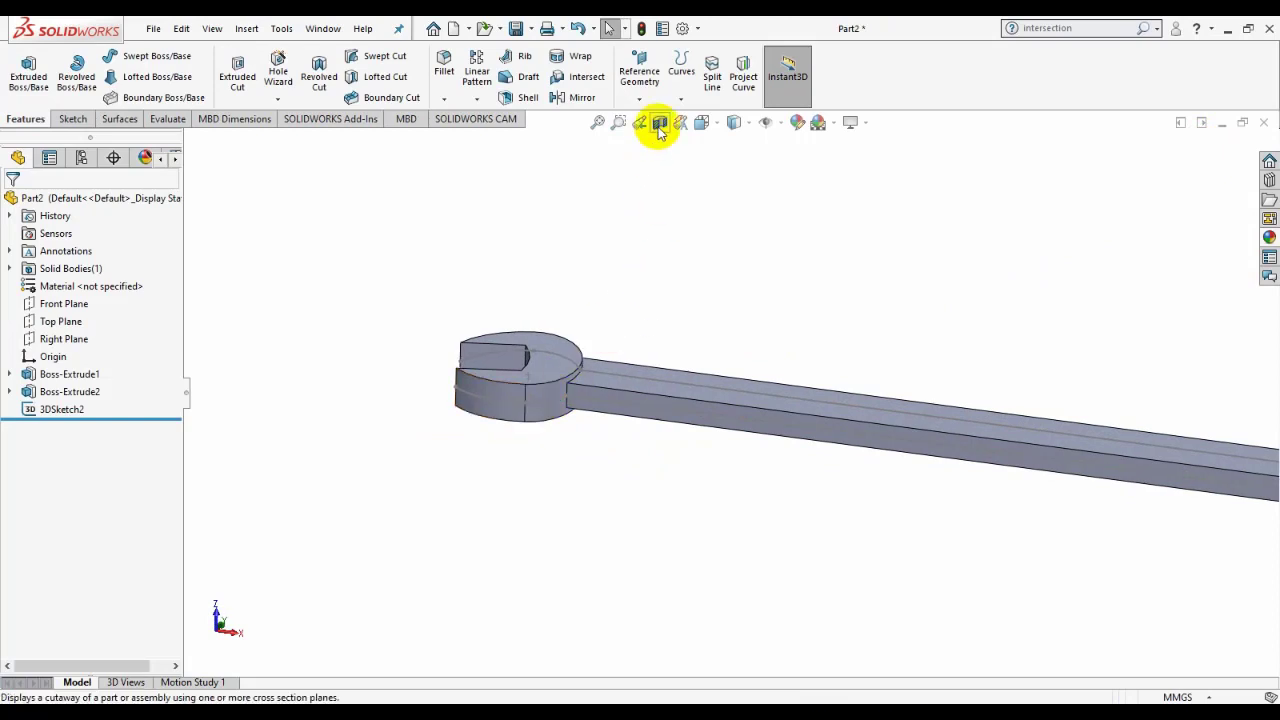
{"action": "left_click", "coordinate": [640, 99]}
{"action": "left_click", "coordinate": [652, 119]}
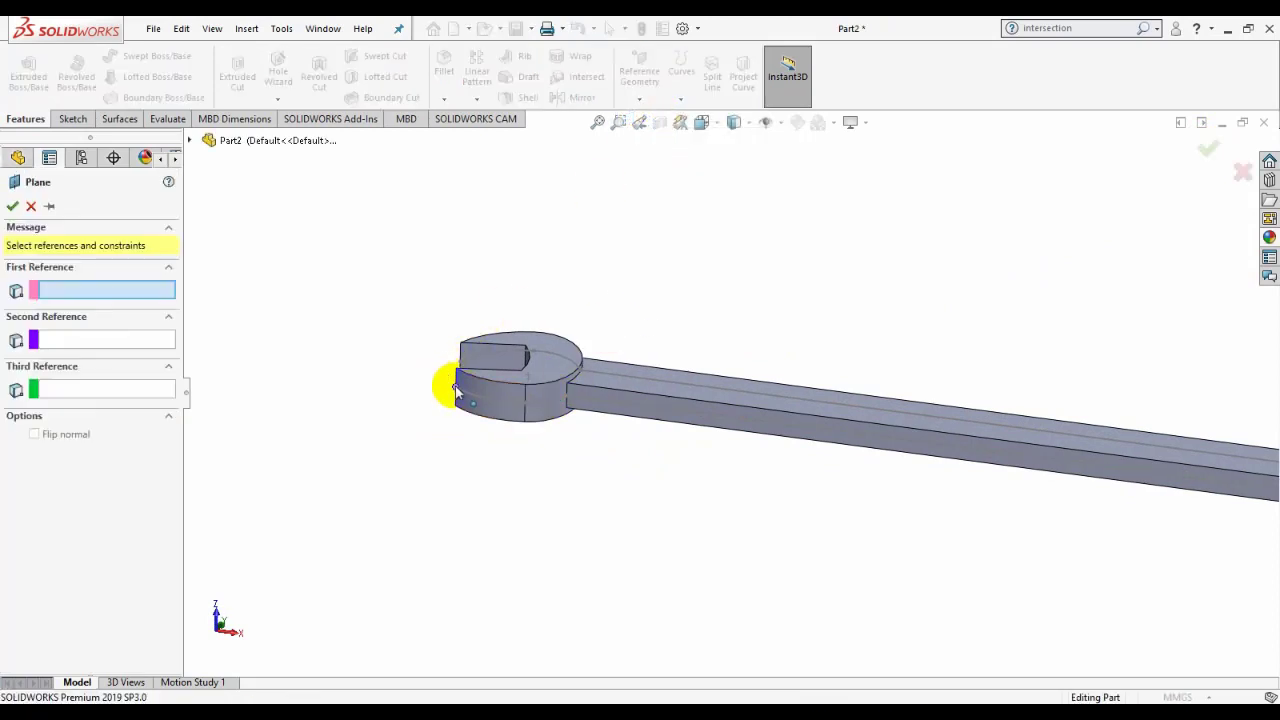
{"action": "left_click", "coordinate": [464, 399]}
{"action": "left_click", "coordinate": [473, 403]}
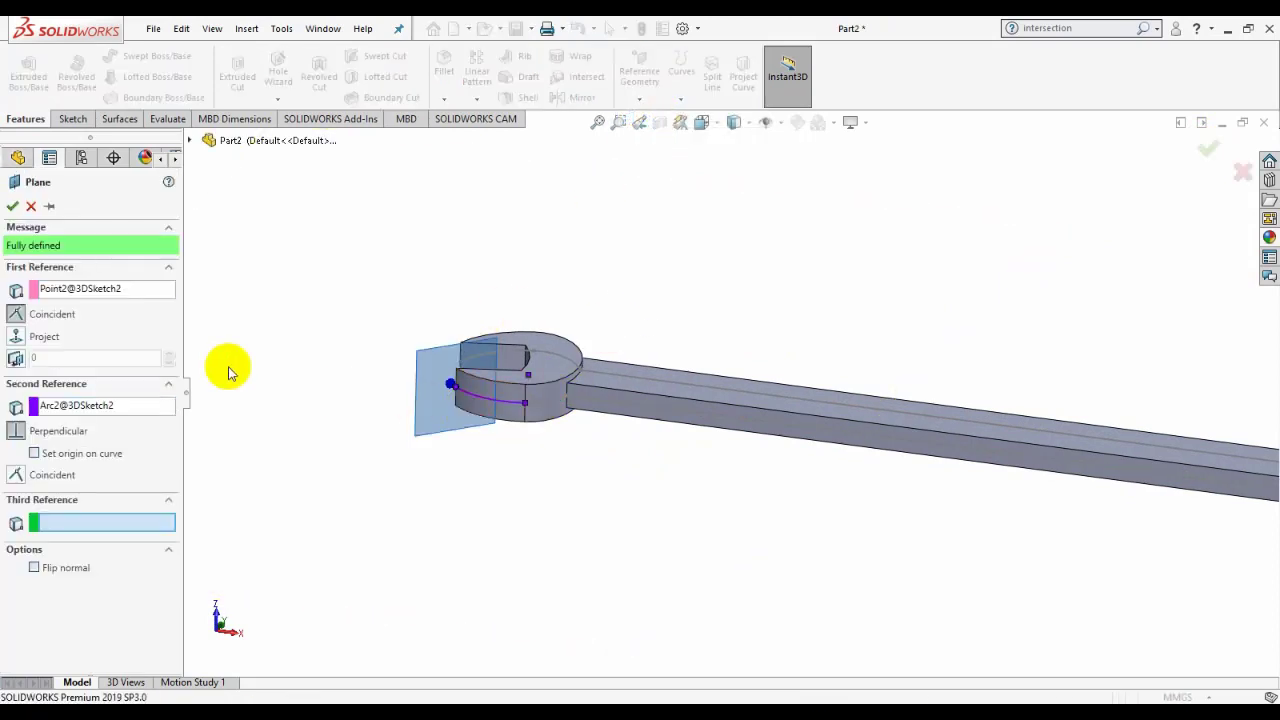
{"action": "left_click", "coordinate": [13, 207]}
{"action": "right_click", "coordinate": [386, 251]}
{"action": "left_click", "coordinate": [422, 229]}
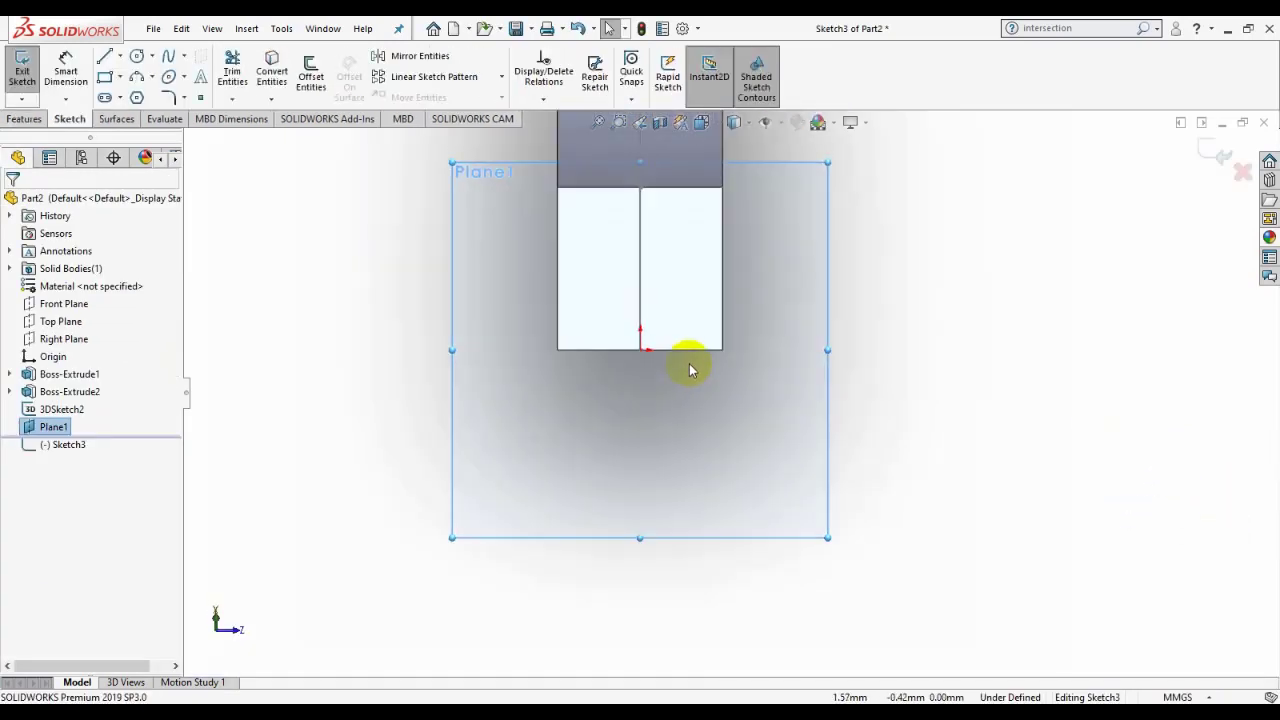
Step: Draw a shallow 3-point arc across the section on Plane1
{"action": "left_click", "coordinate": [143, 78]}
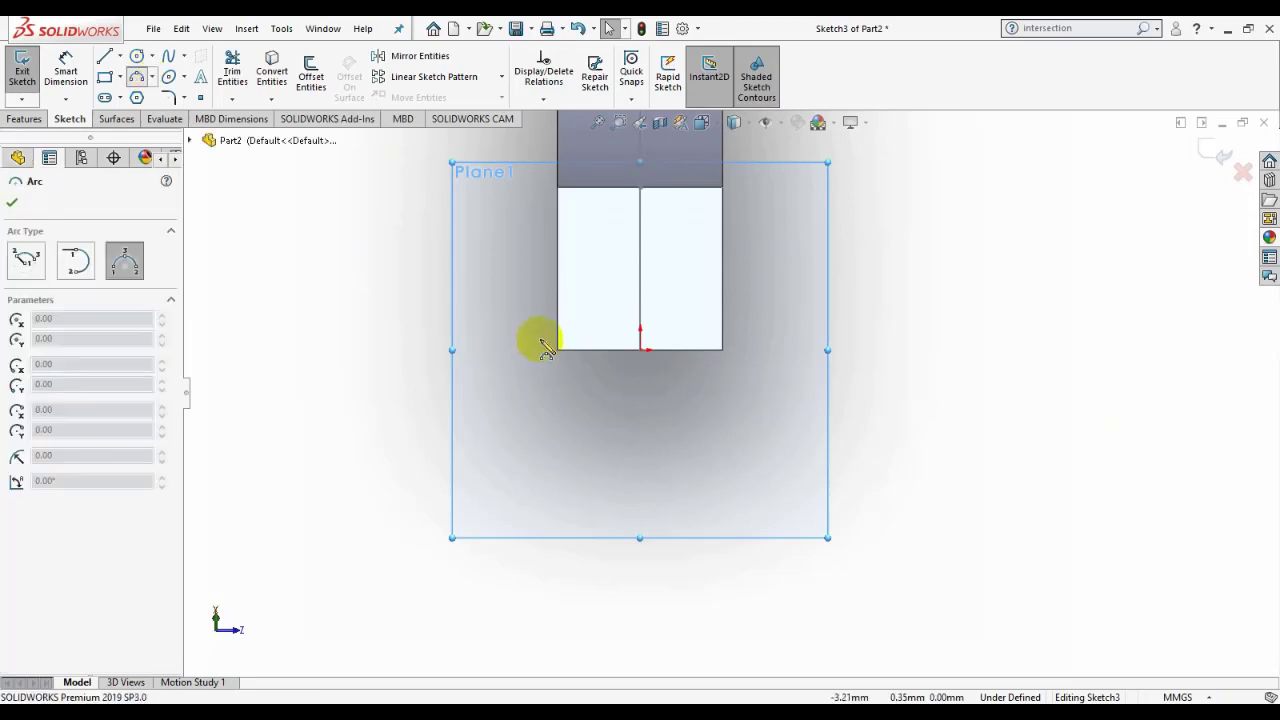
{"action": "left_click", "coordinate": [558, 320]}
{"action": "left_click", "coordinate": [724, 322]}
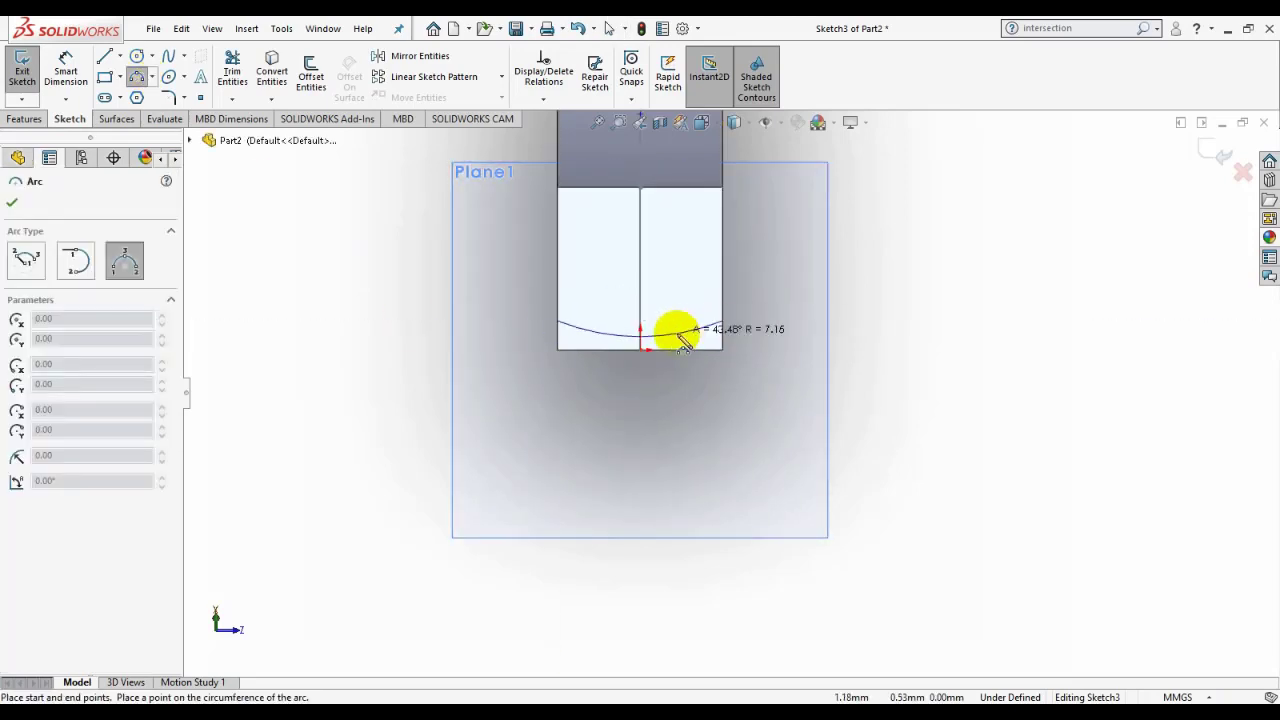
{"action": "left_click", "coordinate": [642, 352]}
{"action": "right_click", "coordinate": [645, 356]}
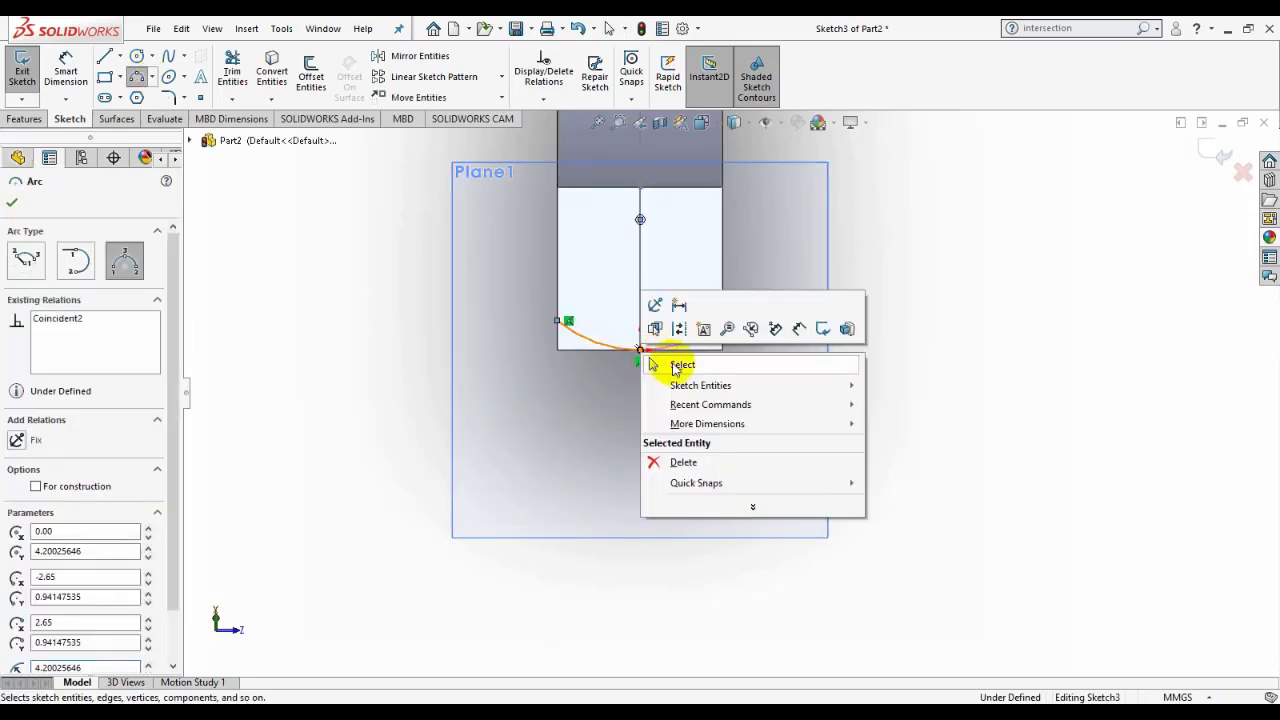
{"action": "left_click", "coordinate": [655, 363]}
Step: Close the arc into a profile with three lines below it
{"action": "left_click", "coordinate": [106, 60]}
{"action": "scroll", "coordinate": [625, 352], "scroll_direction": "down", "scroll_amount": 2}
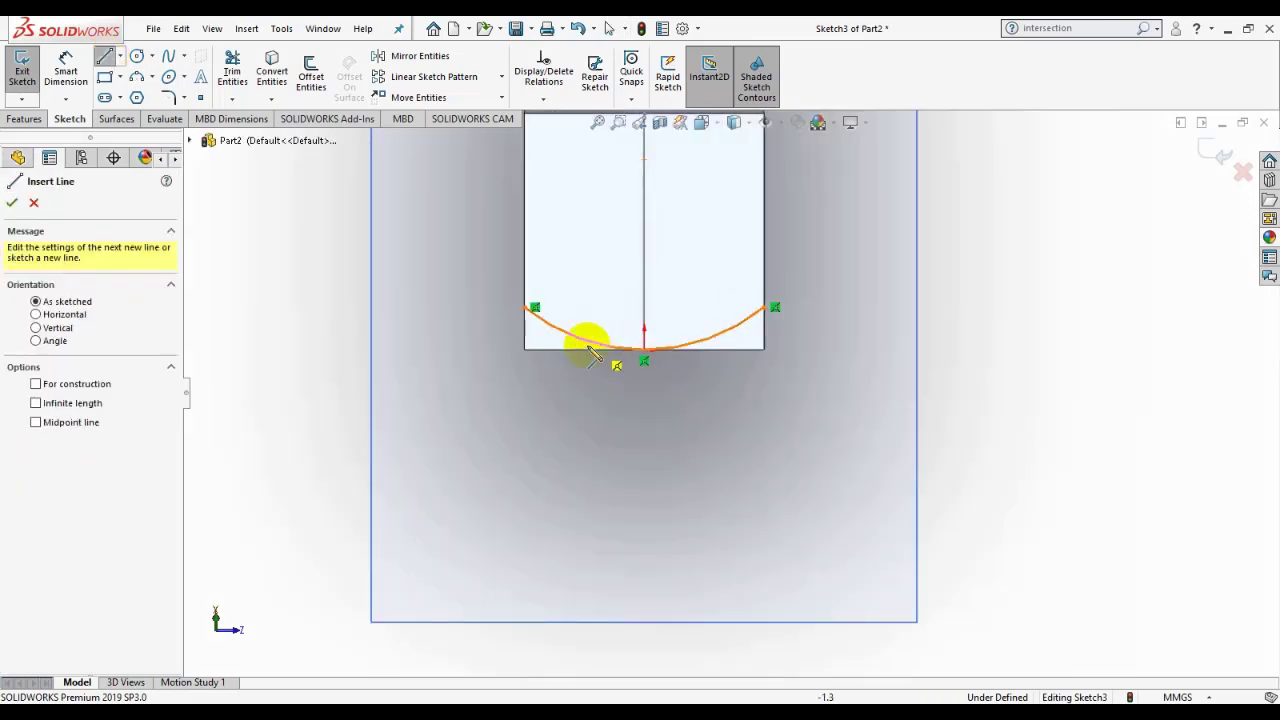
{"action": "left_click", "coordinate": [527, 309]}
{"action": "left_click", "coordinate": [525, 508]}
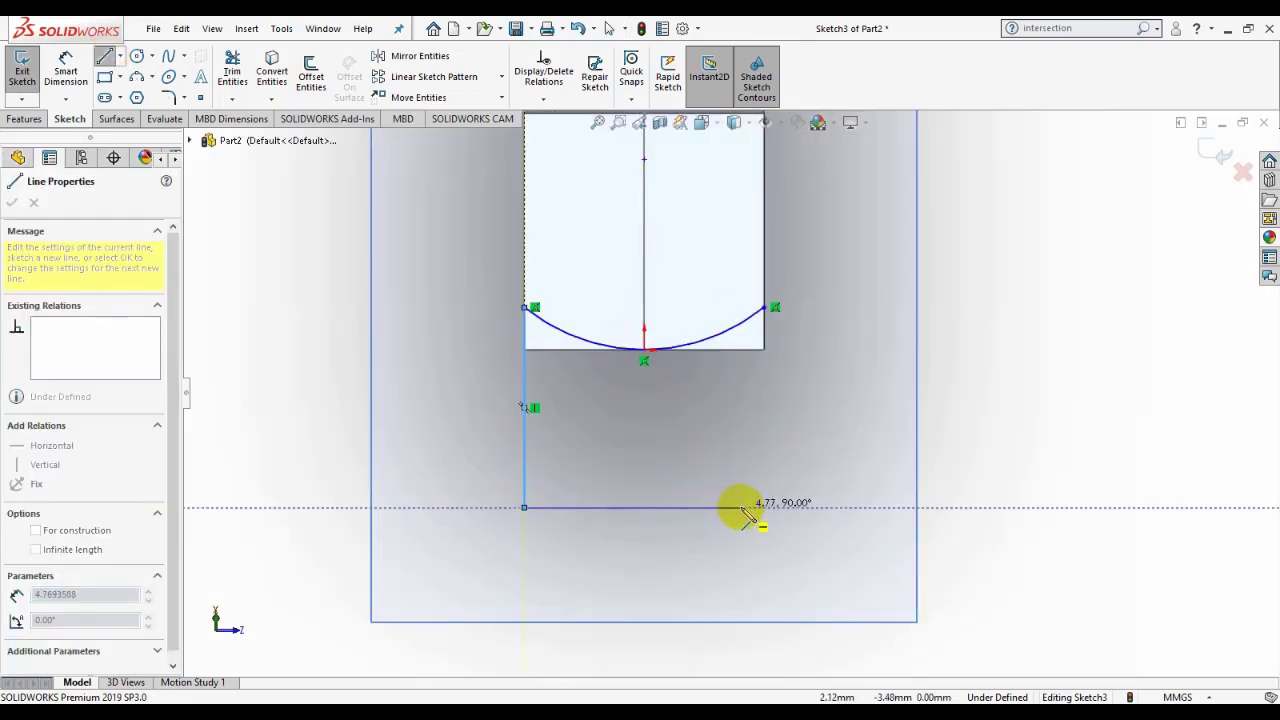
{"action": "left_click", "coordinate": [766, 508]}
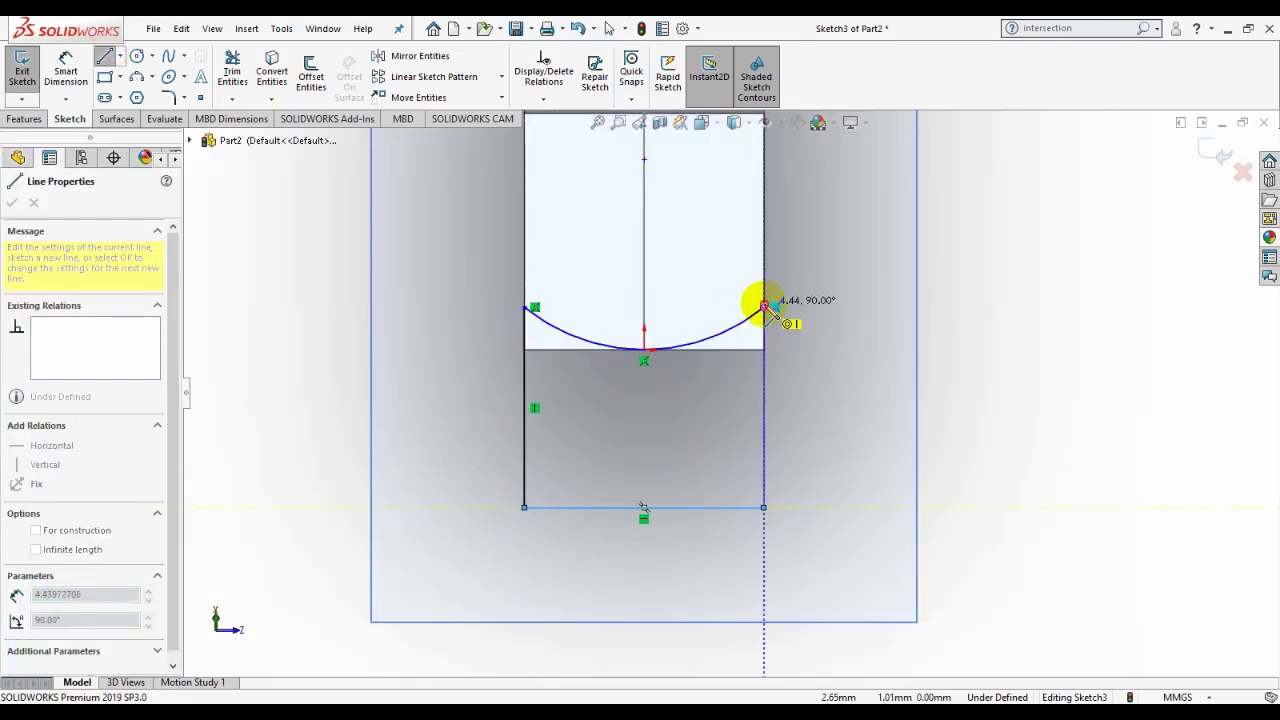
{"action": "left_click", "coordinate": [764, 306]}
{"action": "right_click", "coordinate": [768, 308]}
{"action": "left_click", "coordinate": [806, 317]}
Step: Dimension the arc's right-end offset to 0.50 mm
{"action": "left_click", "coordinate": [65, 70]}
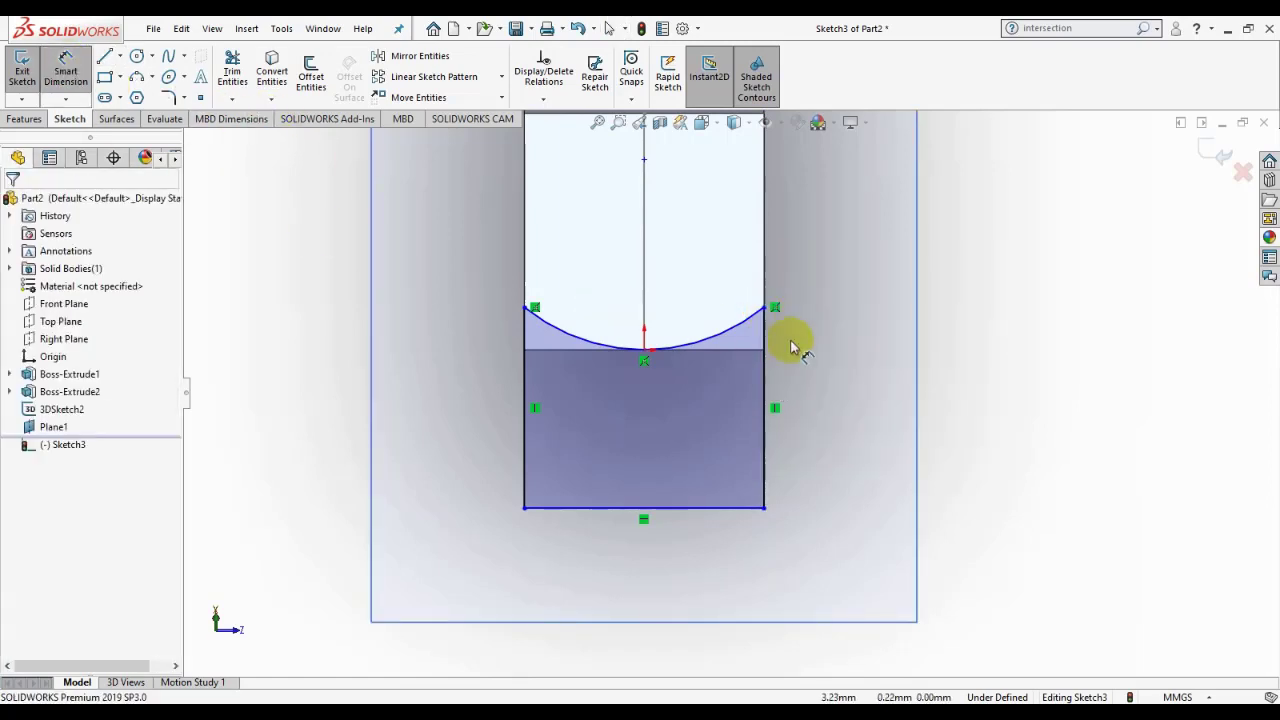
{"action": "left_click", "coordinate": [764, 308]}
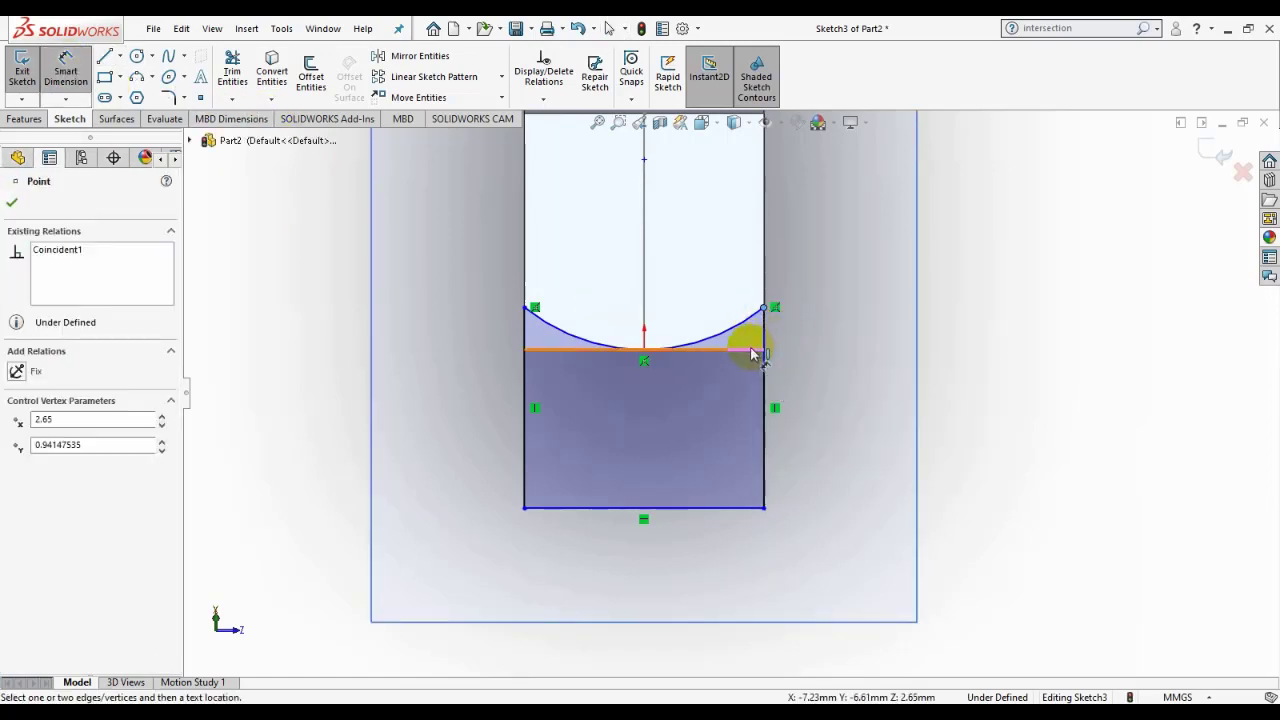
{"action": "left_click", "coordinate": [752, 352]}
{"action": "left_click", "coordinate": [846, 335]}
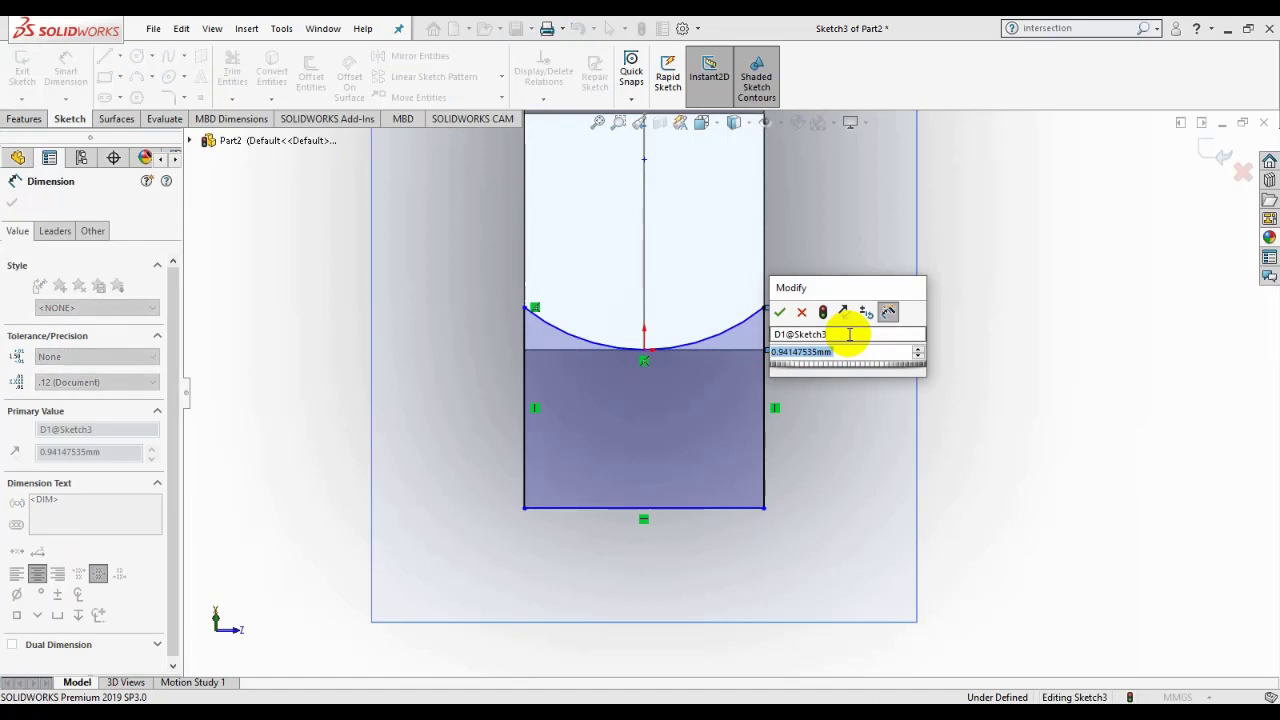
{"action": "type", "text": "0.5"}
{"action": "key", "text": "Return"}
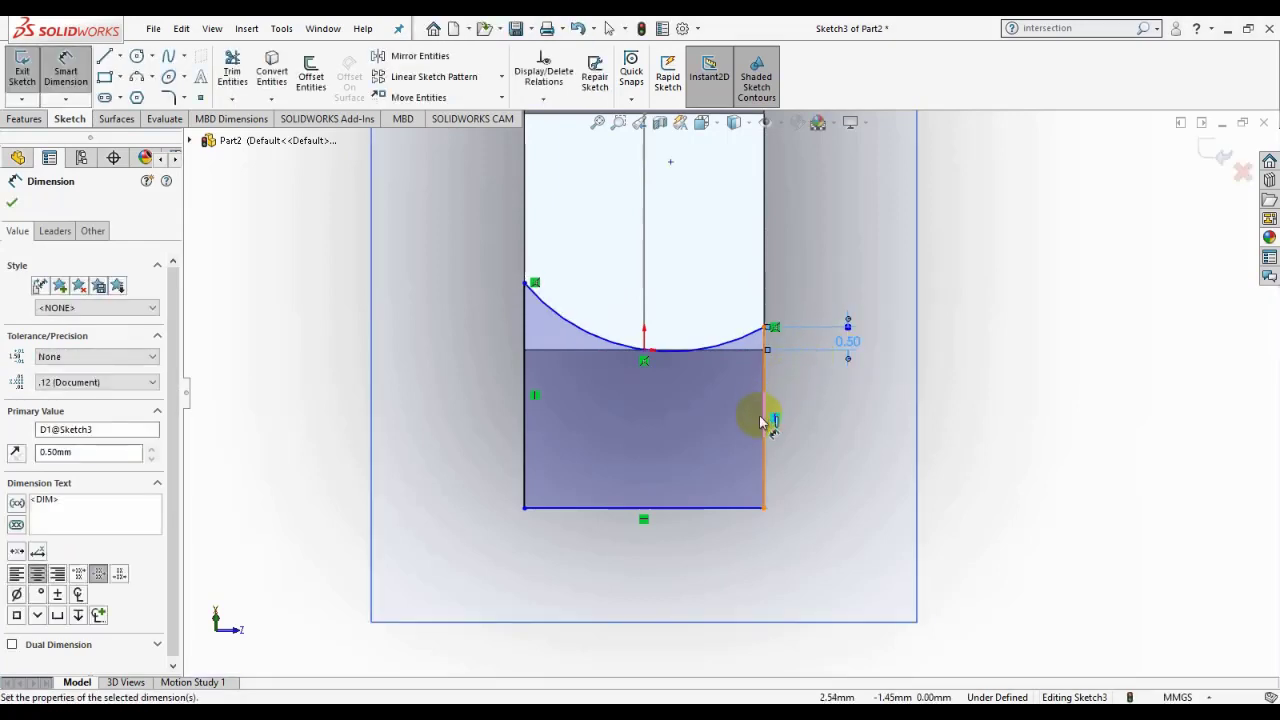
{"action": "key", "text": "Escape"}
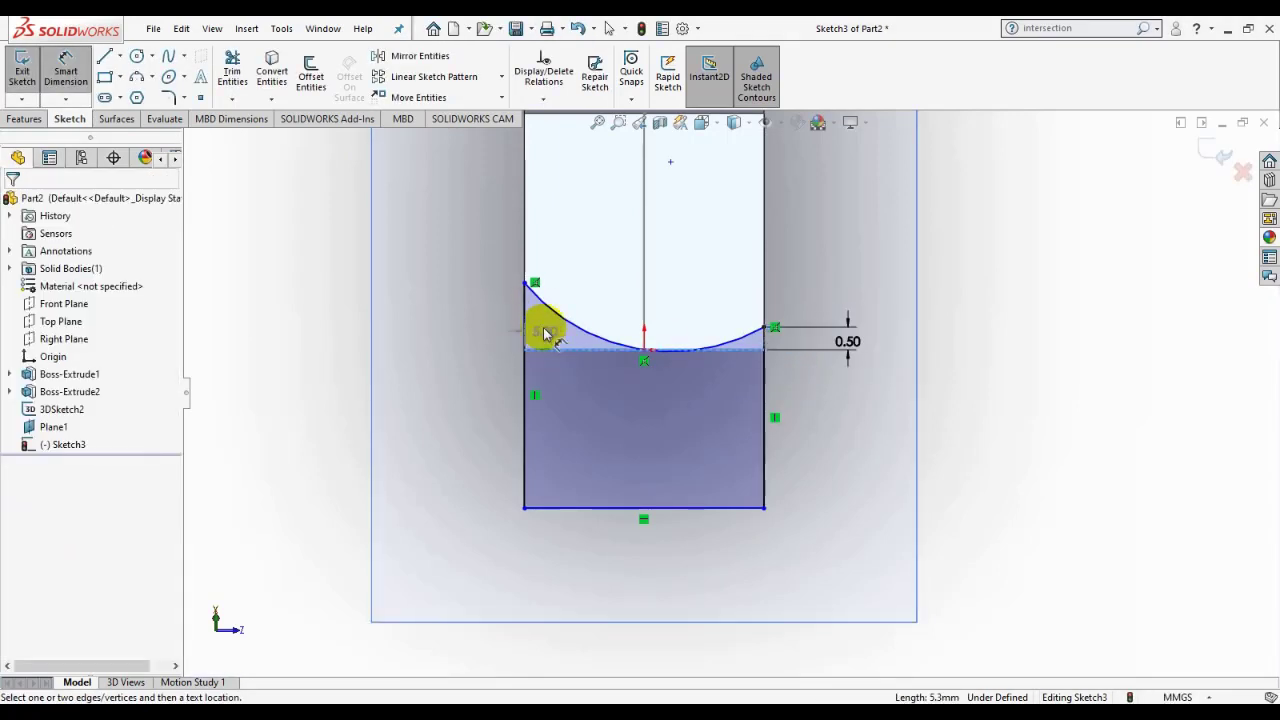
Step: Dimension the left-end offset 0.50 mm and the side line 4.00 mm, then close the sketch
{"action": "left_click", "coordinate": [527, 286]}
{"action": "left_click", "coordinate": [490, 336]}
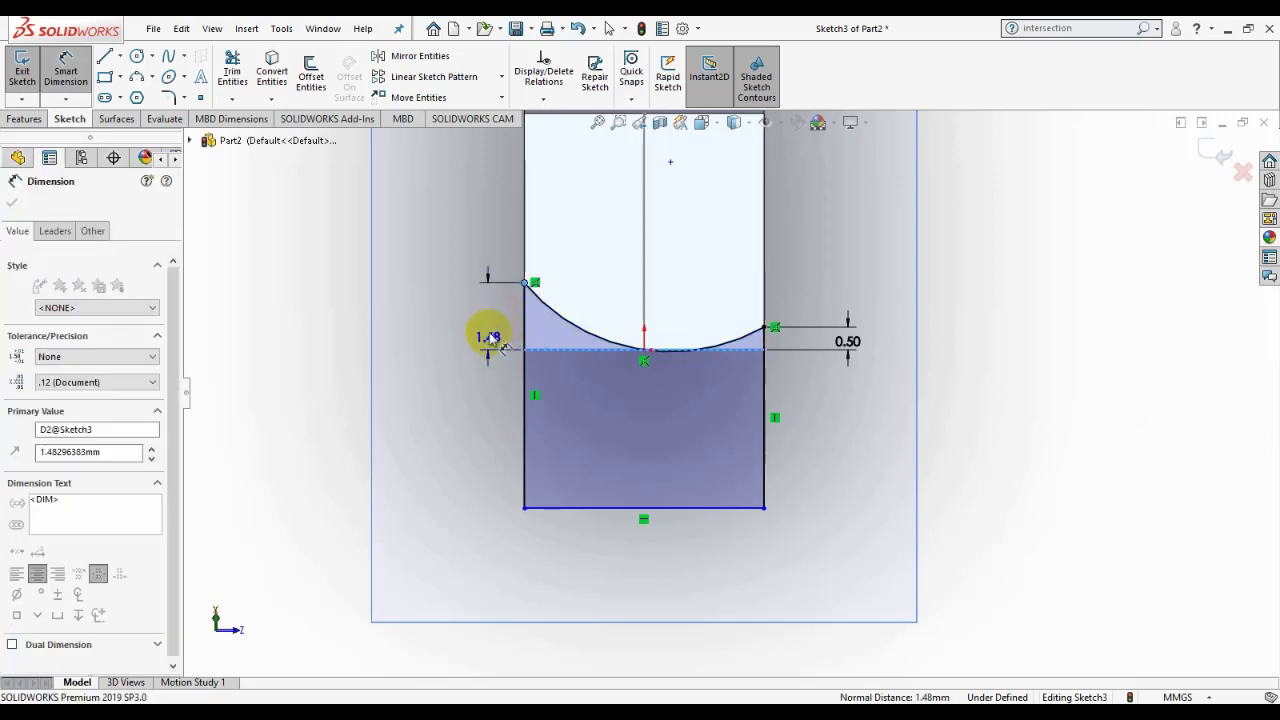
{"action": "type", "text": "0.5"}
{"action": "key", "text": "Return"}
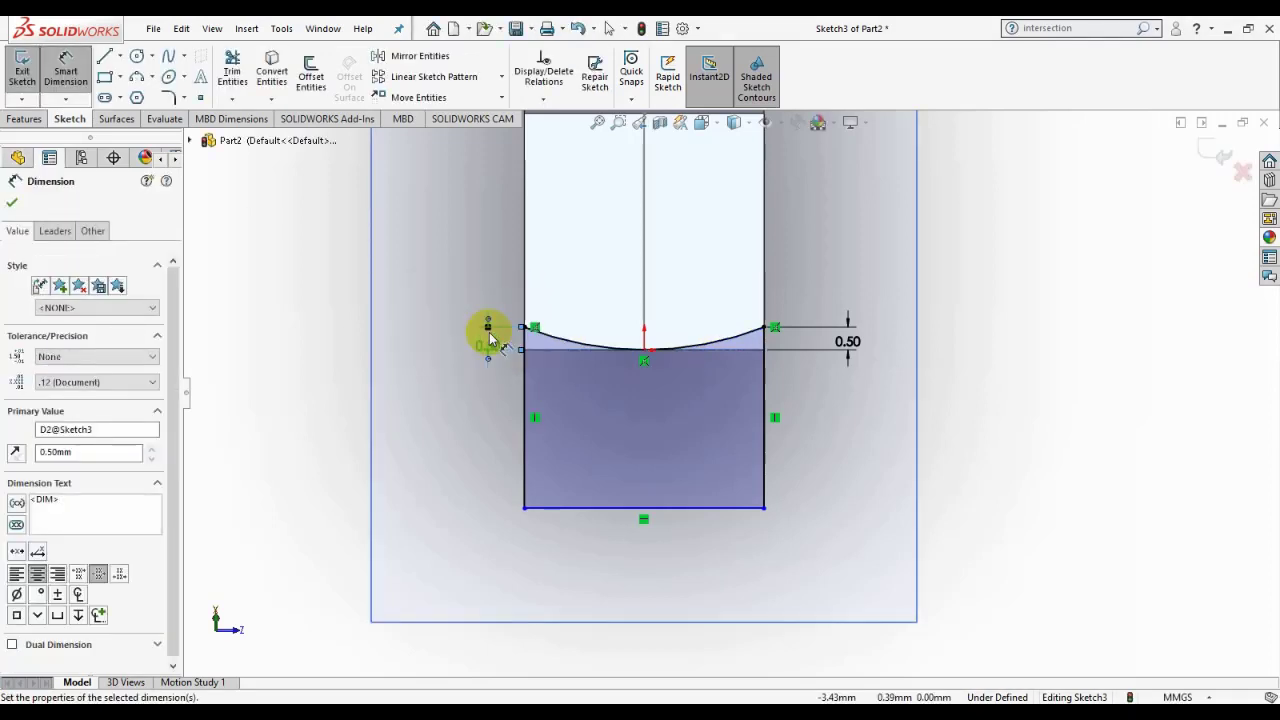
{"action": "left_click", "coordinate": [768, 453]}
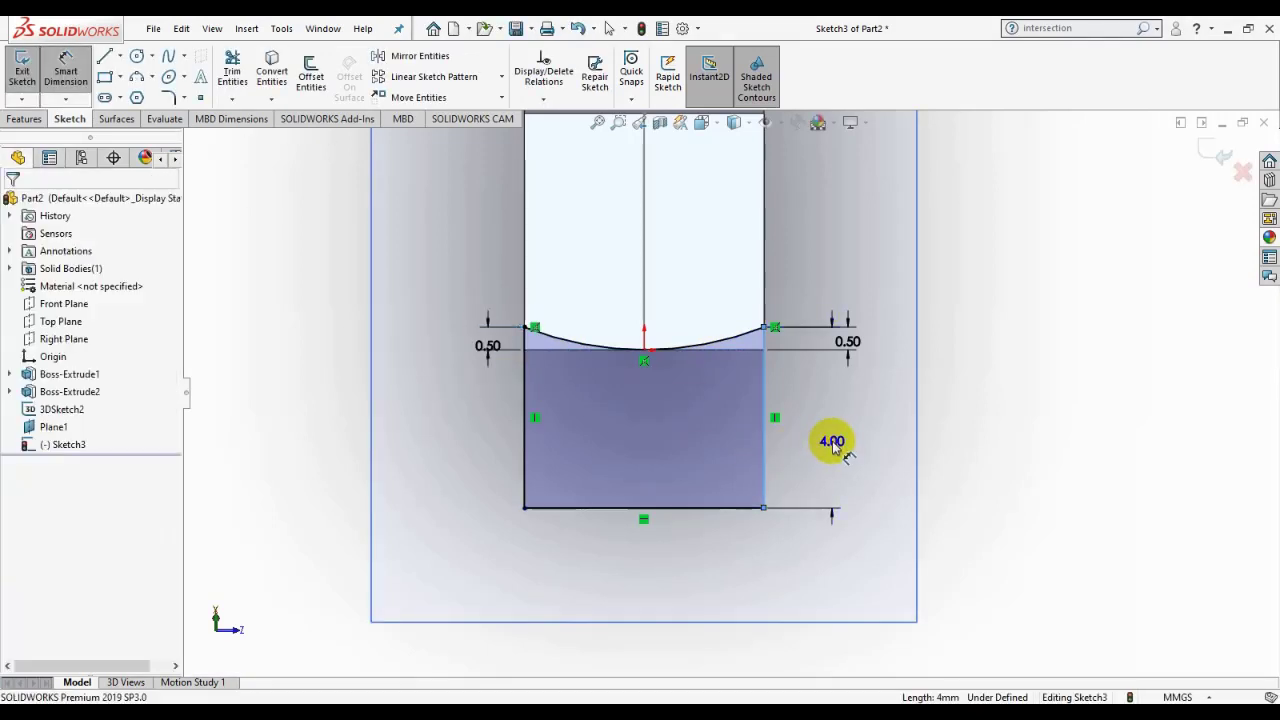
{"action": "left_click", "coordinate": [830, 445]}
{"action": "left_click", "coordinate": [764, 419]}
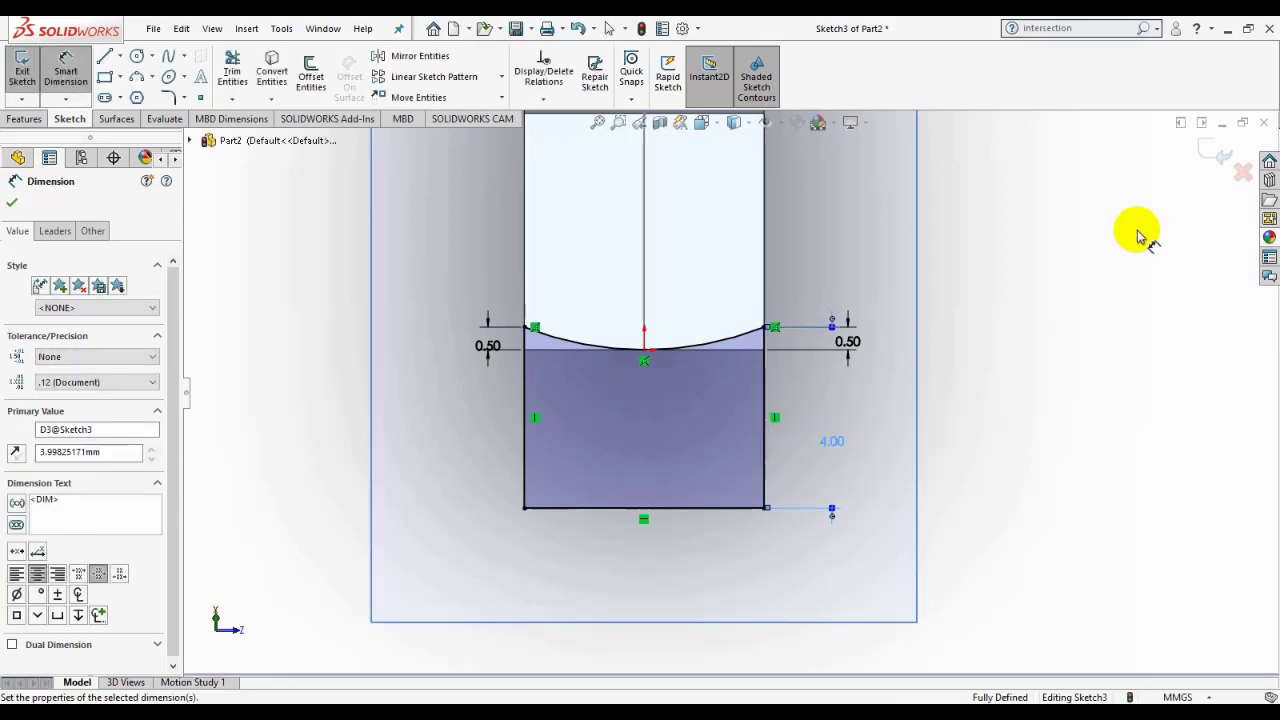
{"action": "left_click", "coordinate": [1218, 152]}
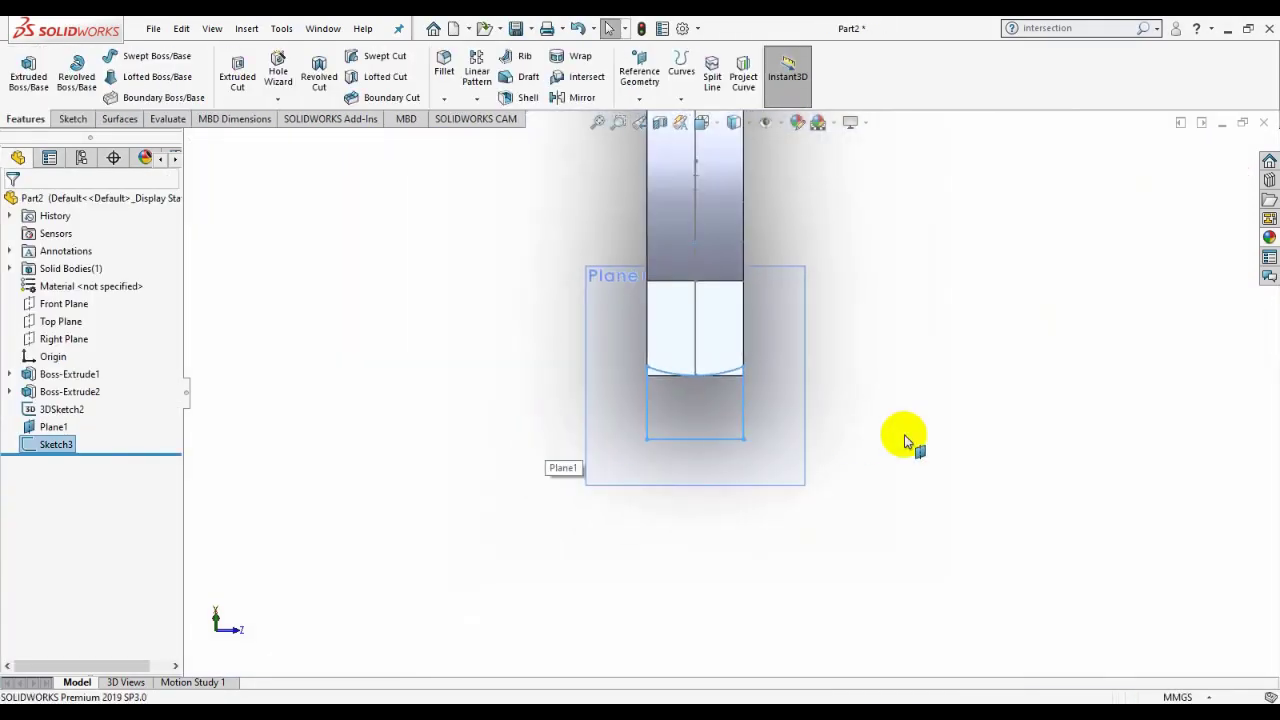
Step: Swept-cut Sketch3 along the 3DSketch2 path to trim the wrench edges
{"action": "scroll", "coordinate": [834, 380], "scroll_direction": "up", "scroll_amount": 3}
{"action": "scroll", "coordinate": [743, 366], "scroll_direction": "up", "scroll_amount": 2}
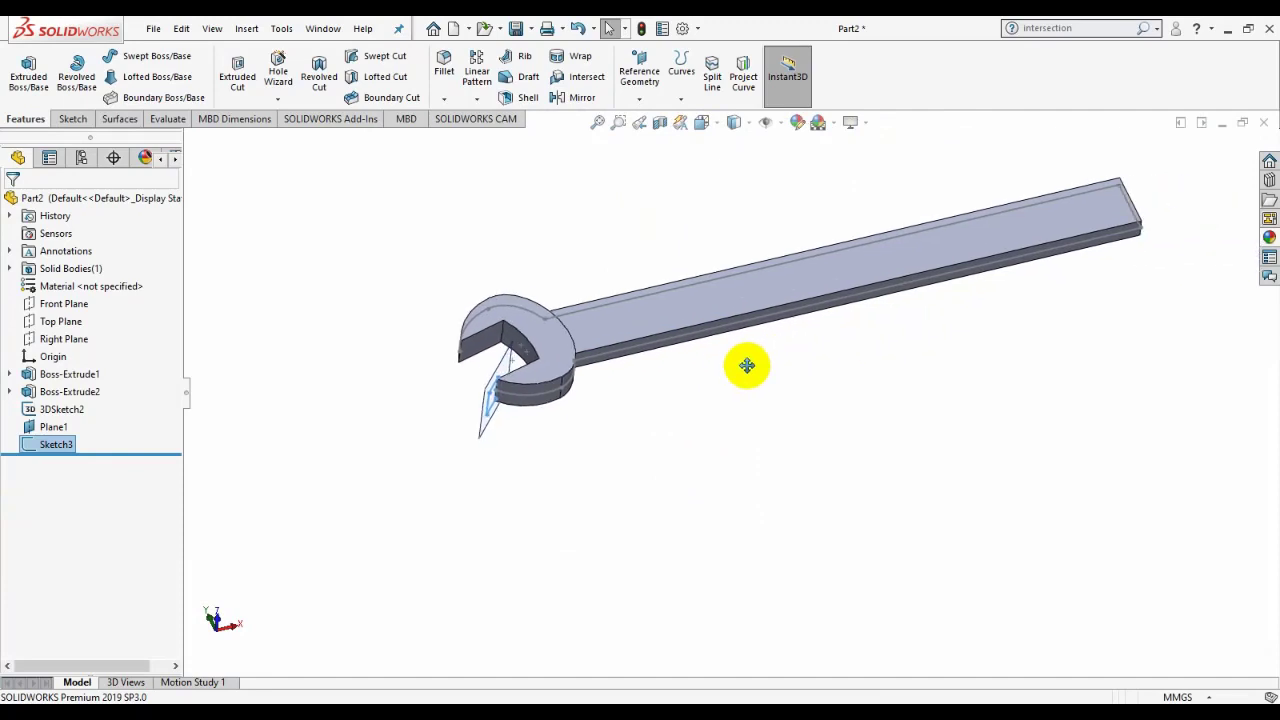
{"action": "mouse_move", "coordinate": [743, 366]}
{"action": "middle_mouse_down"}
{"action": "mouse_move", "coordinate": [594, 451]}
{"action": "mouse_move", "coordinate": [550, 362]}
{"action": "middle_mouse_up"}
{"action": "scroll", "coordinate": [550, 362], "scroll_direction": "down", "scroll_amount": 3}
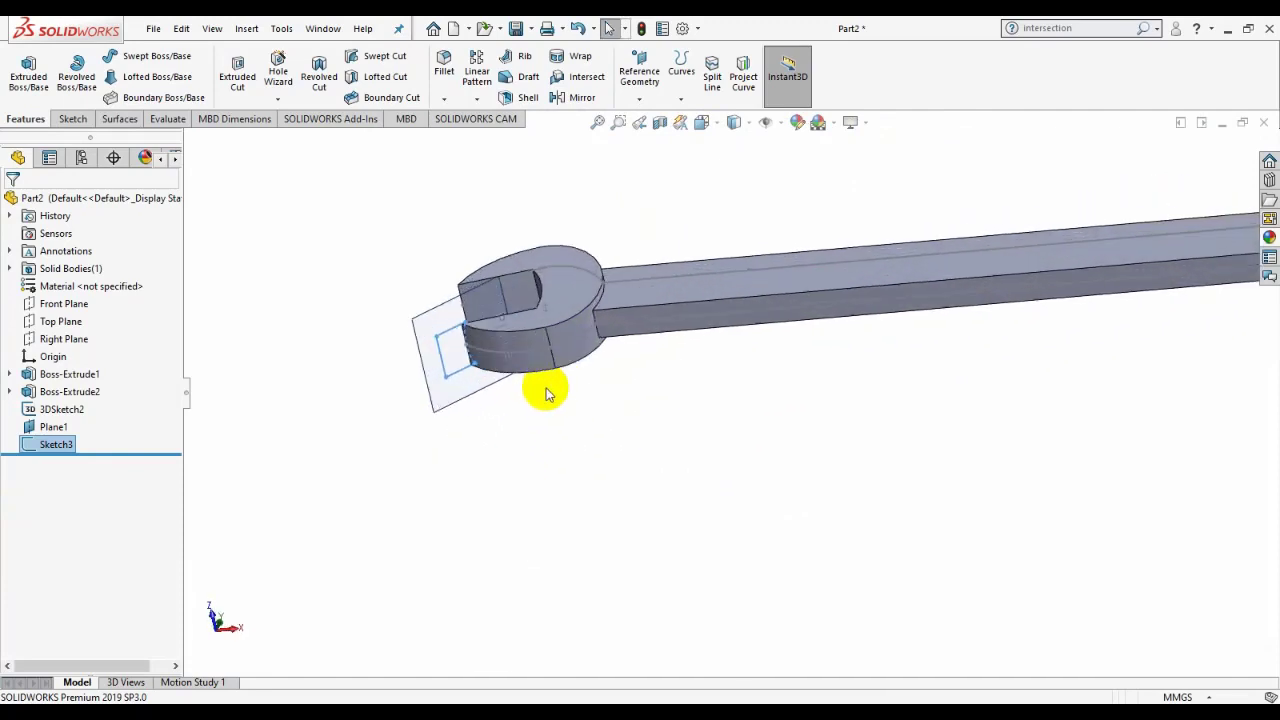
{"action": "left_click", "coordinate": [477, 391]}
{"action": "left_click", "coordinate": [651, 351]}
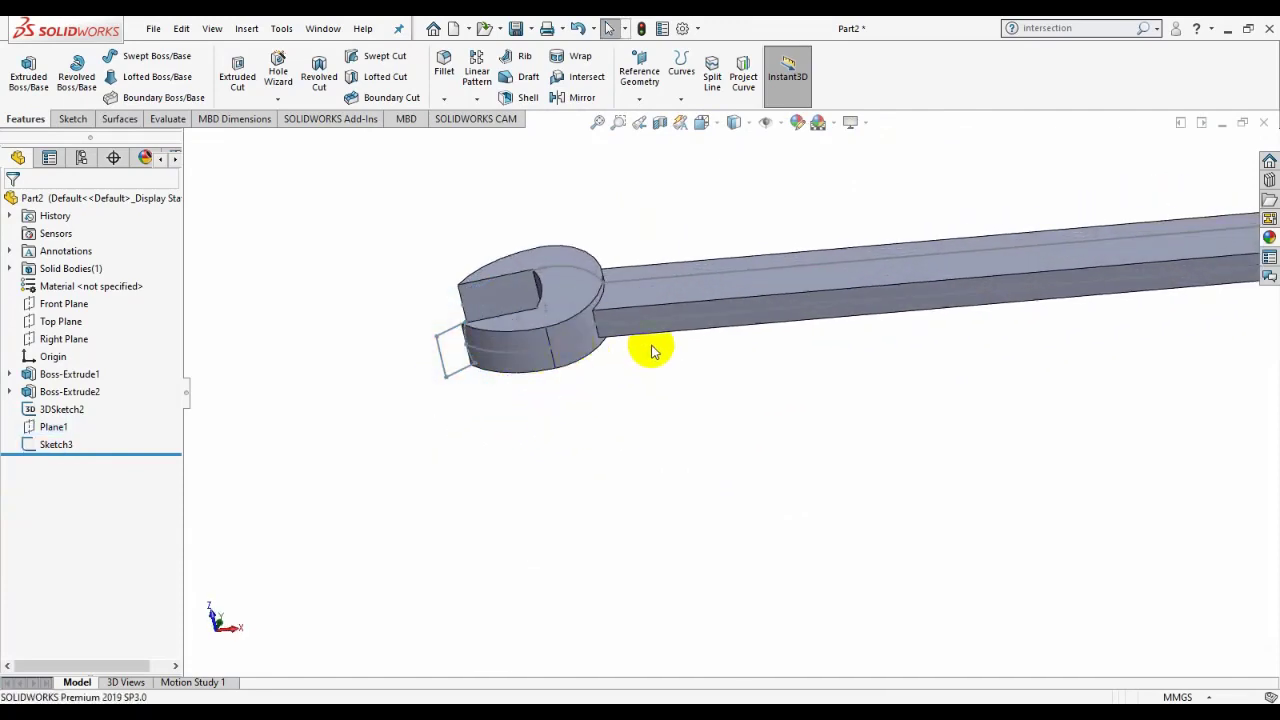
{"action": "mouse_move", "coordinate": [651, 351]}
{"action": "middle_mouse_down"}
{"action": "mouse_move", "coordinate": [814, 362]}
{"action": "mouse_move", "coordinate": [734, 420]}
{"action": "mouse_move", "coordinate": [686, 434]}
{"action": "middle_mouse_up"}
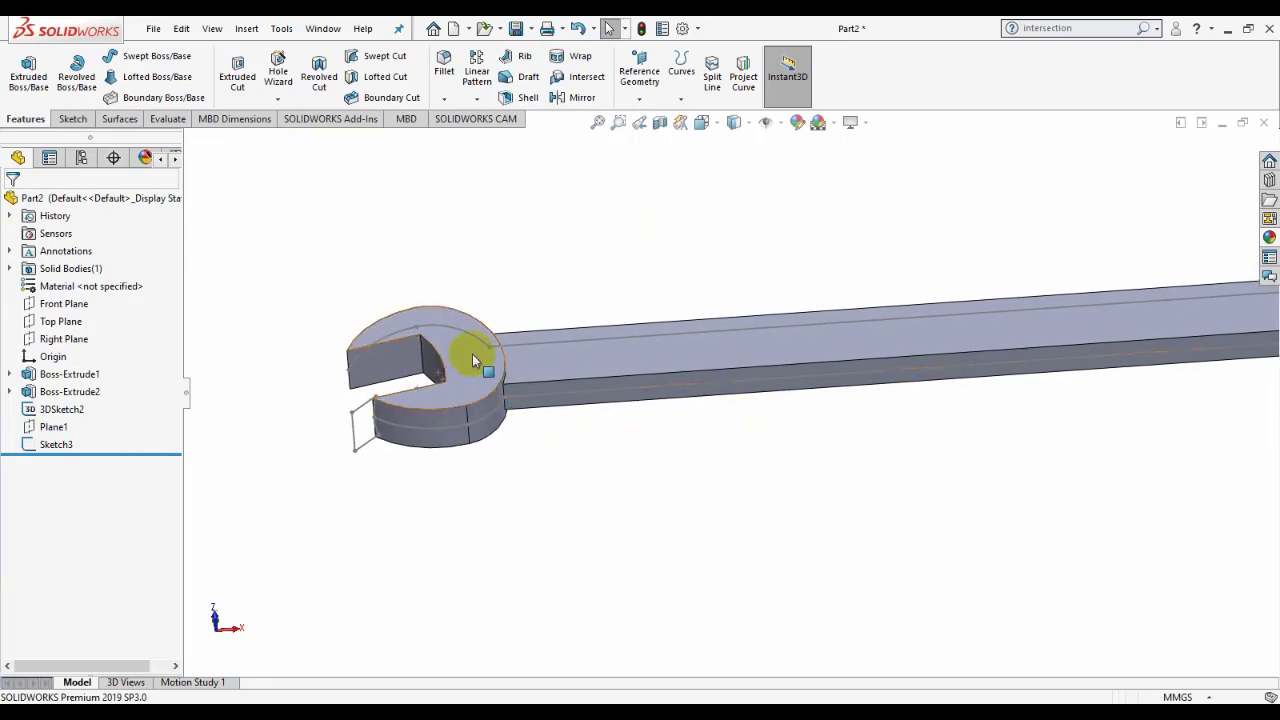
{"action": "left_click", "coordinate": [368, 60]}
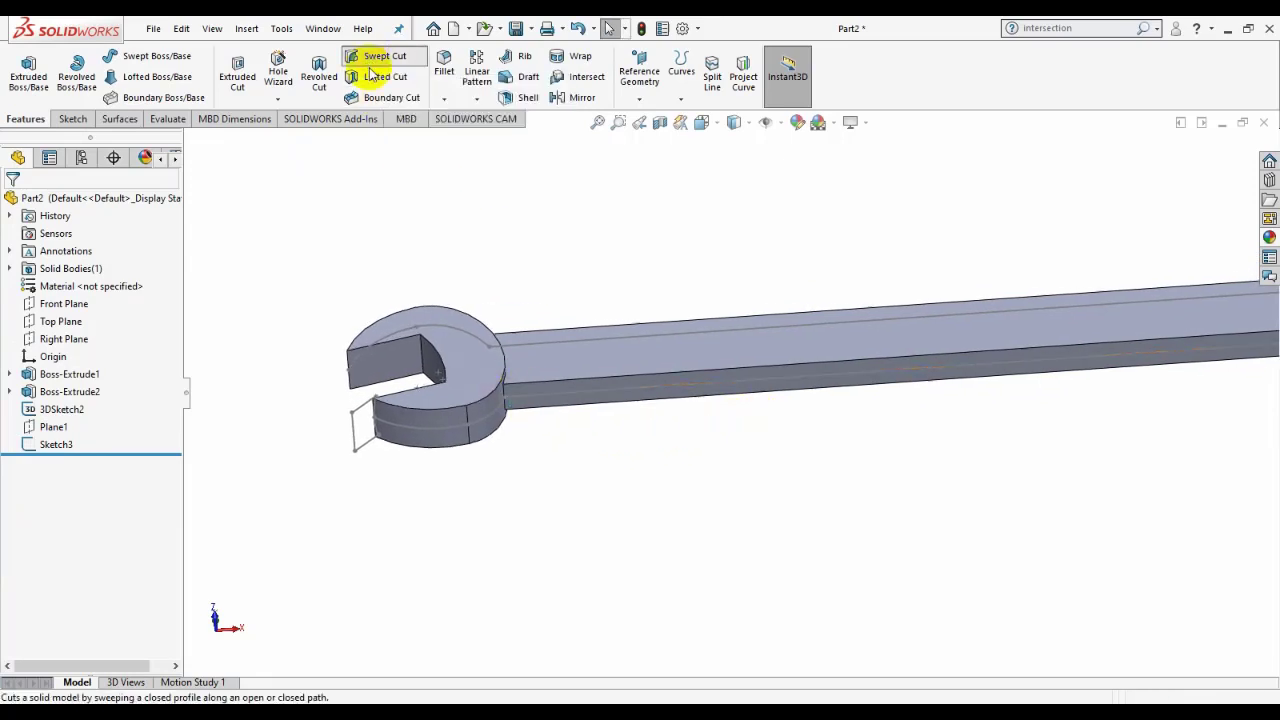
{"action": "left_click", "coordinate": [364, 443]}
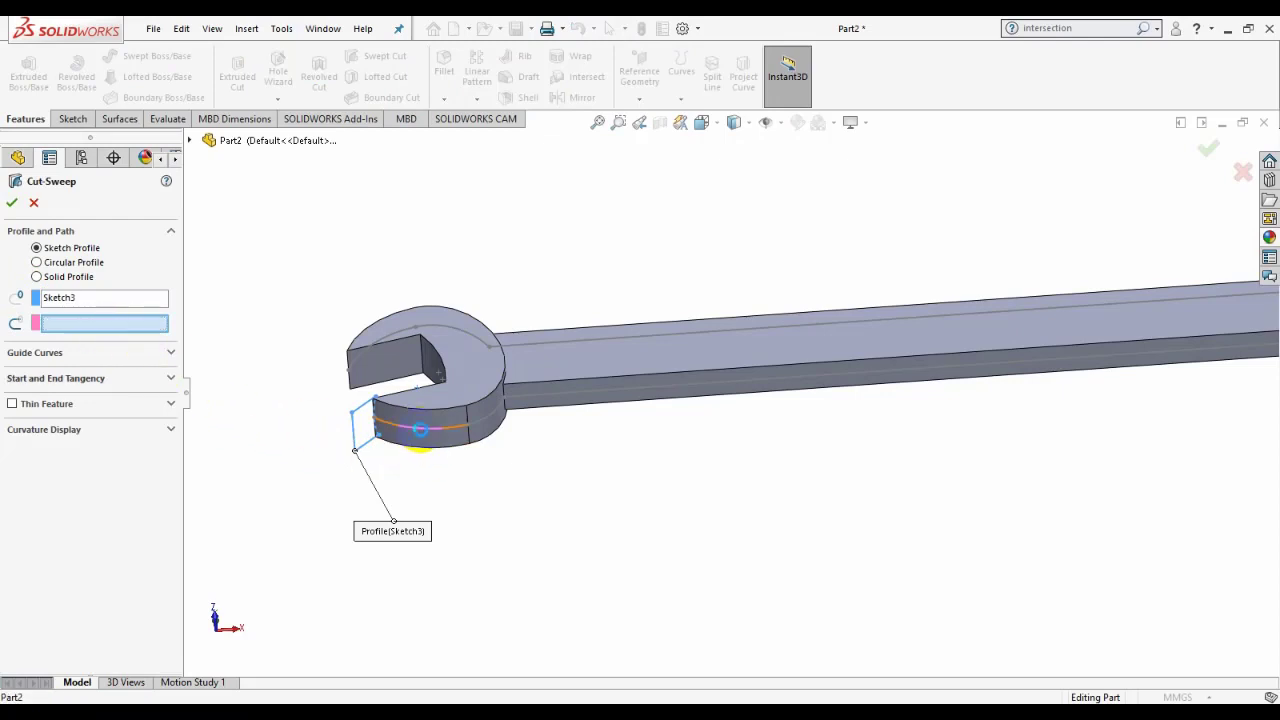
{"action": "left_click", "coordinate": [421, 431]}
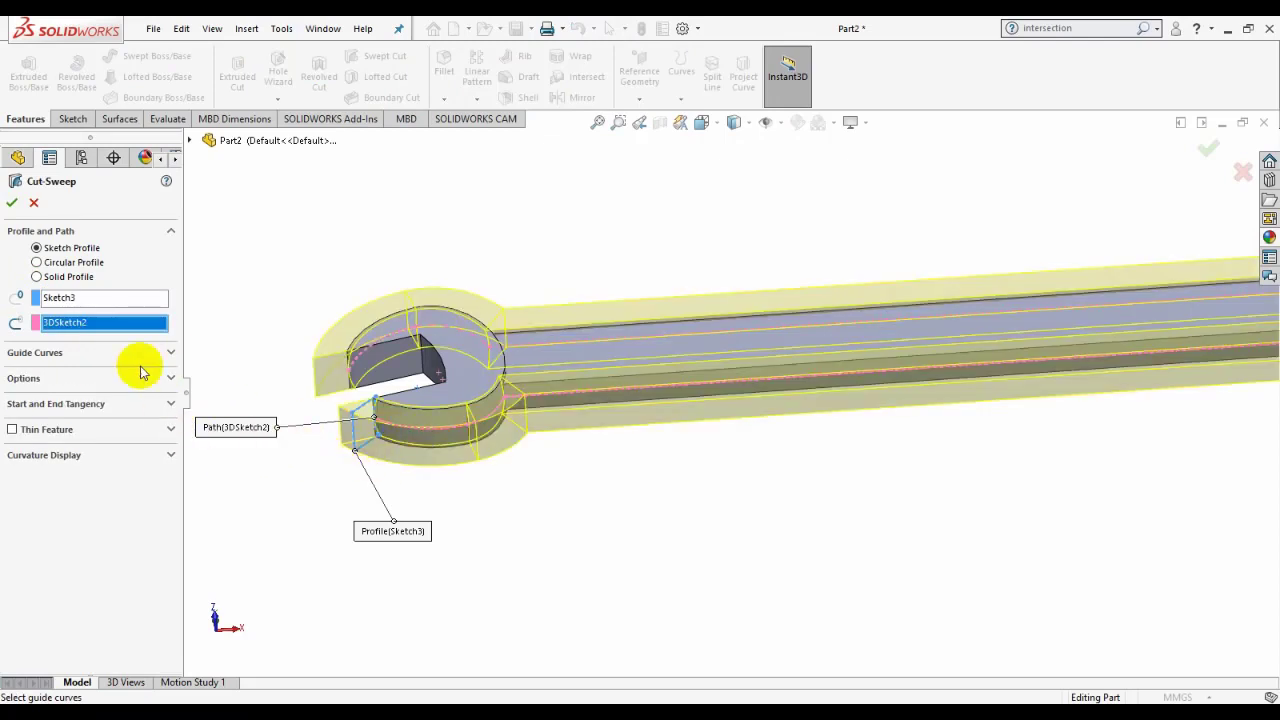
{"action": "key", "text": "Return"}
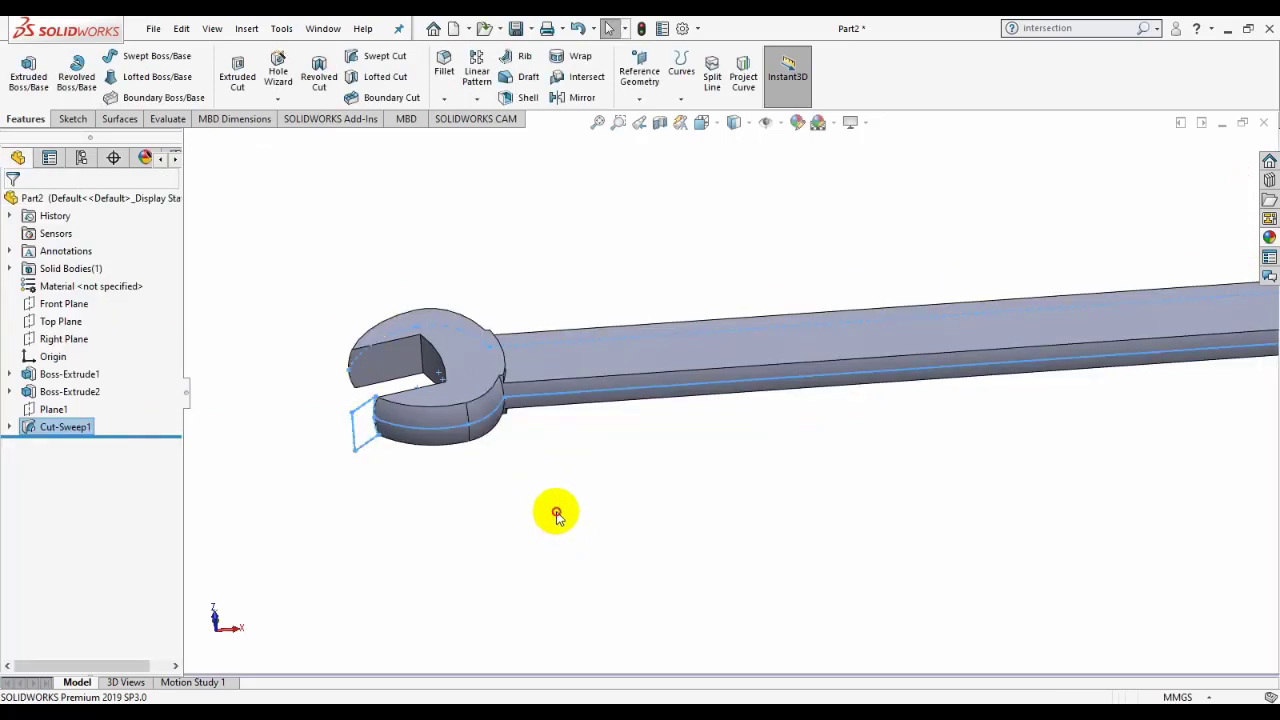
Step: Begin a new sketch on the Top Plane
{"action": "mouse_move", "coordinate": [551, 509]}
{"action": "middle_mouse_down"}
{"action": "mouse_move", "coordinate": [537, 400]}
{"action": "mouse_move", "coordinate": [540, 451]}
{"action": "middle_mouse_up"}
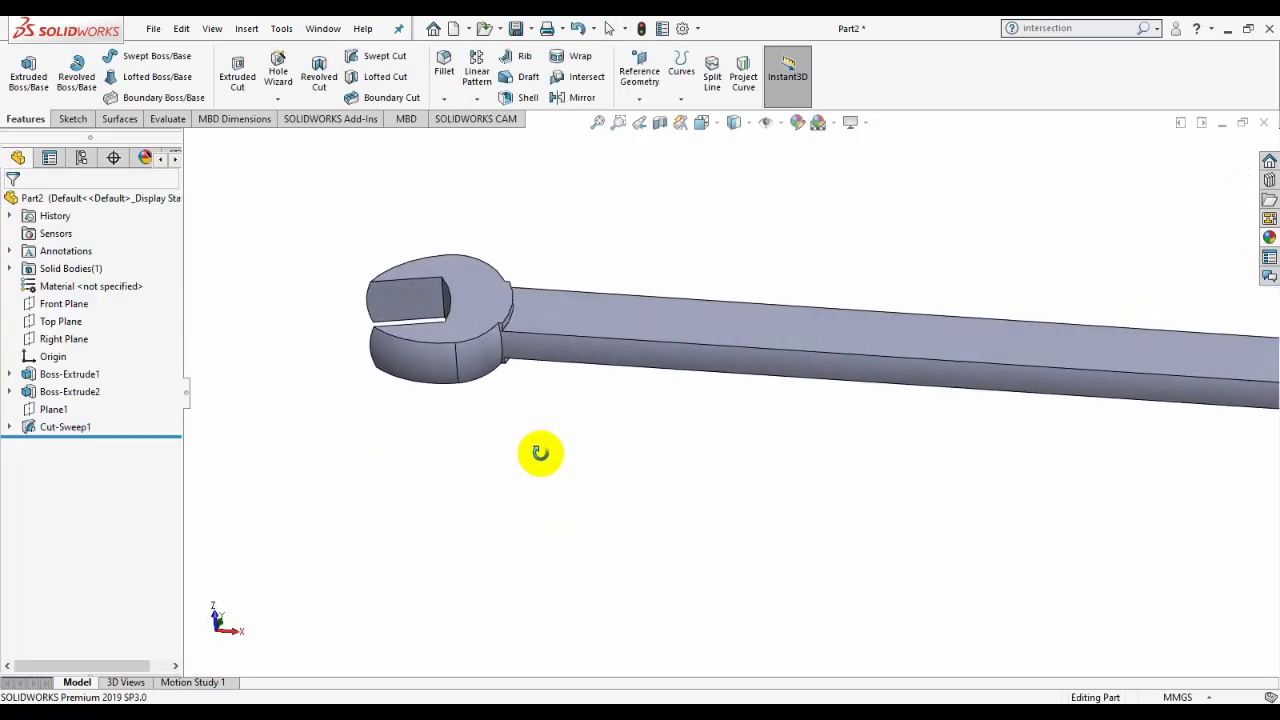
{"action": "middle_click_drag", "start_coordinate": [843, 417], "coordinate": [739, 411], "text": "ctrl"}
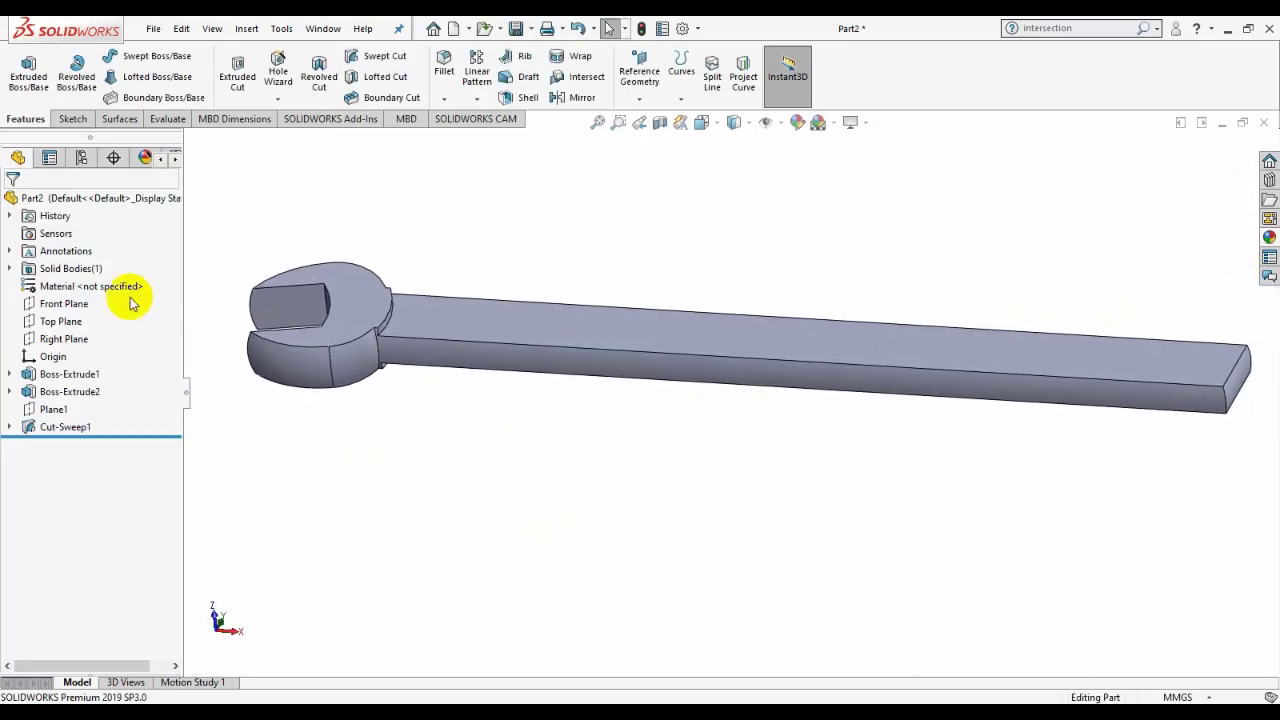
{"action": "left_click", "coordinate": [64, 325]}
{"action": "left_click", "coordinate": [77, 303]}
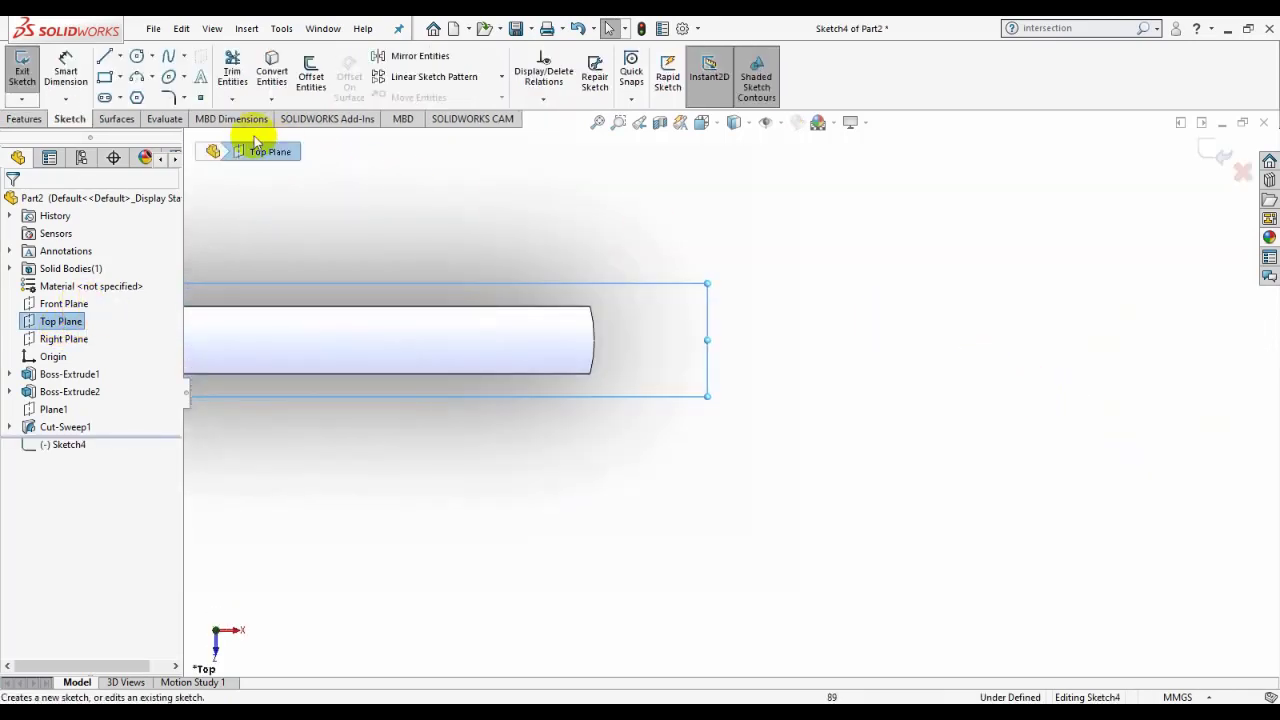
Step: Draw a slanted line and a horizontal centerline, both starting from the shaft end
{"action": "left_click", "coordinate": [104, 57]}
{"action": "left_click", "coordinate": [573, 340]}
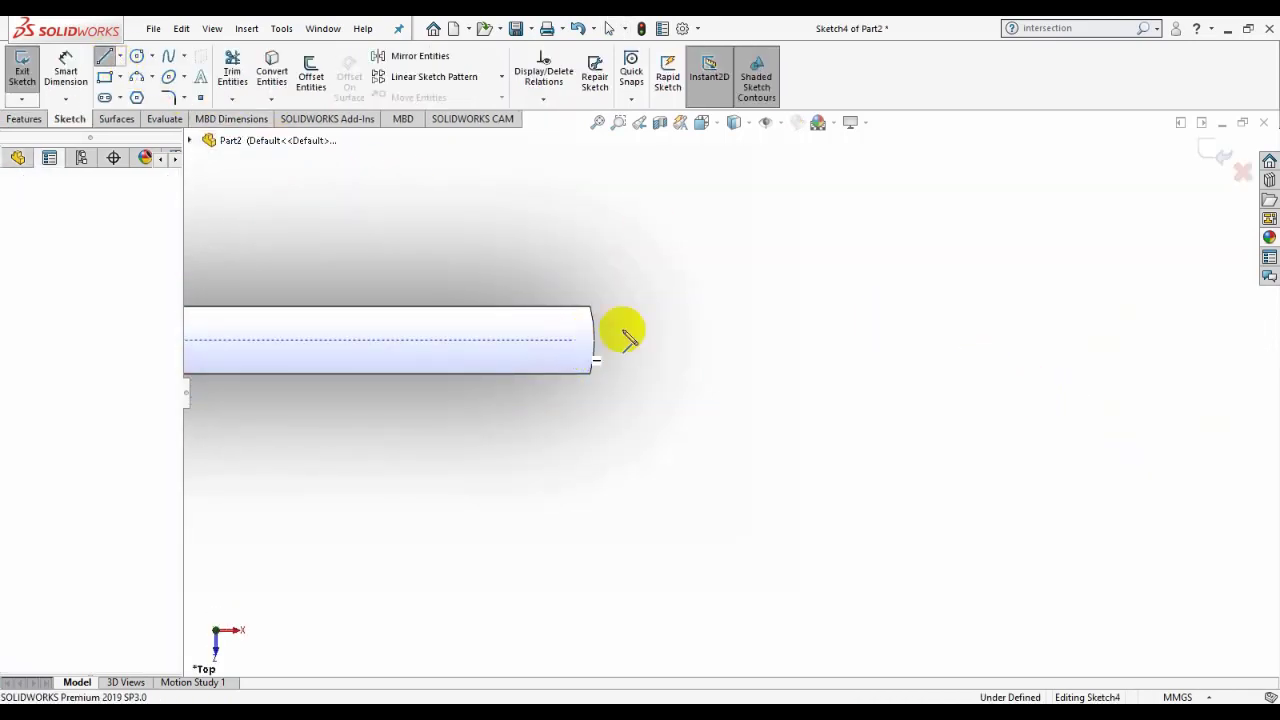
{"action": "left_click", "coordinate": [853, 241]}
{"action": "right_click", "coordinate": [855, 244]}
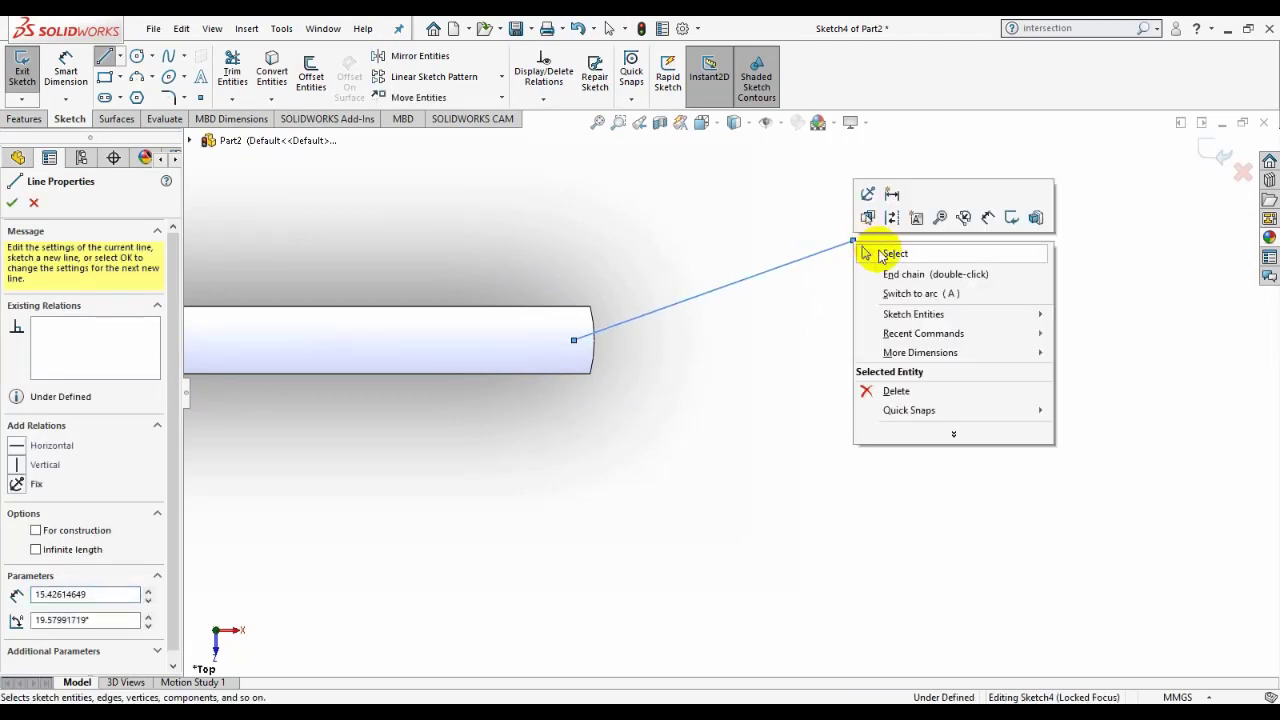
{"action": "left_click", "coordinate": [878, 250]}
{"action": "left_click", "coordinate": [120, 57]}
{"action": "left_click", "coordinate": [128, 78]}
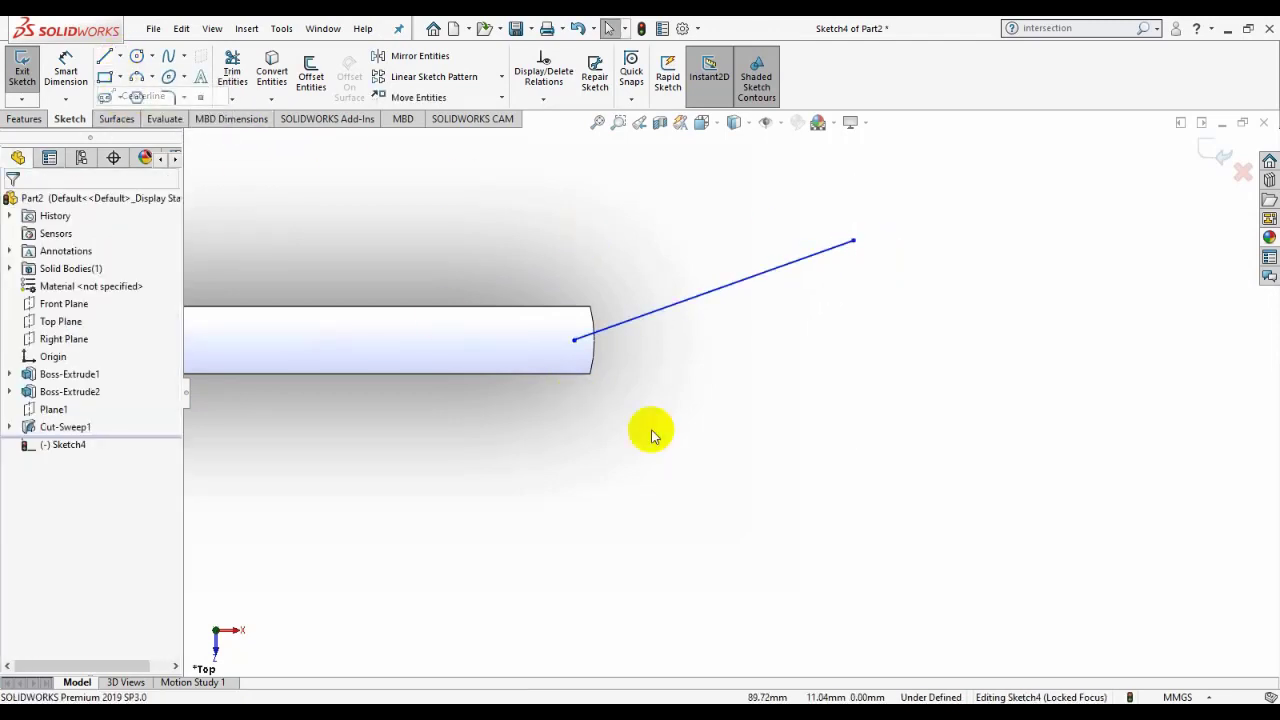
{"action": "left_click", "coordinate": [573, 340]}
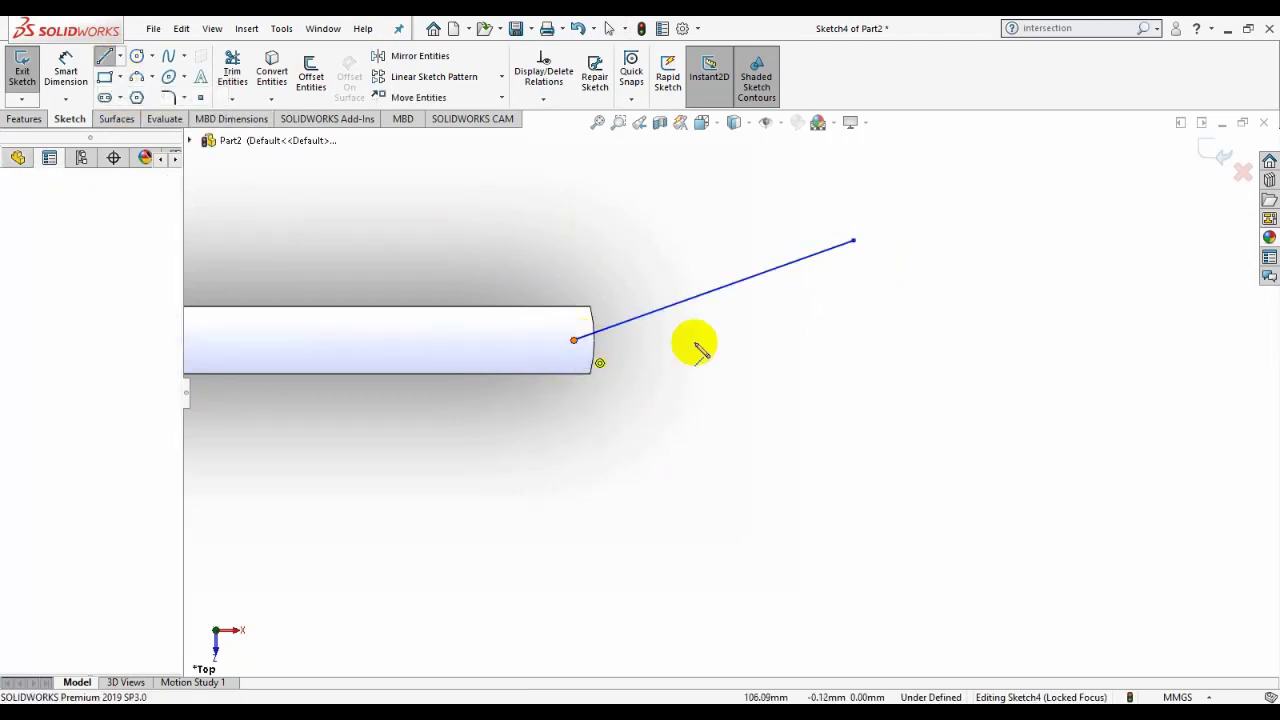
{"action": "left_click", "coordinate": [894, 340]}
{"action": "right_click", "coordinate": [896, 341]}
{"action": "left_click", "coordinate": [933, 356]}
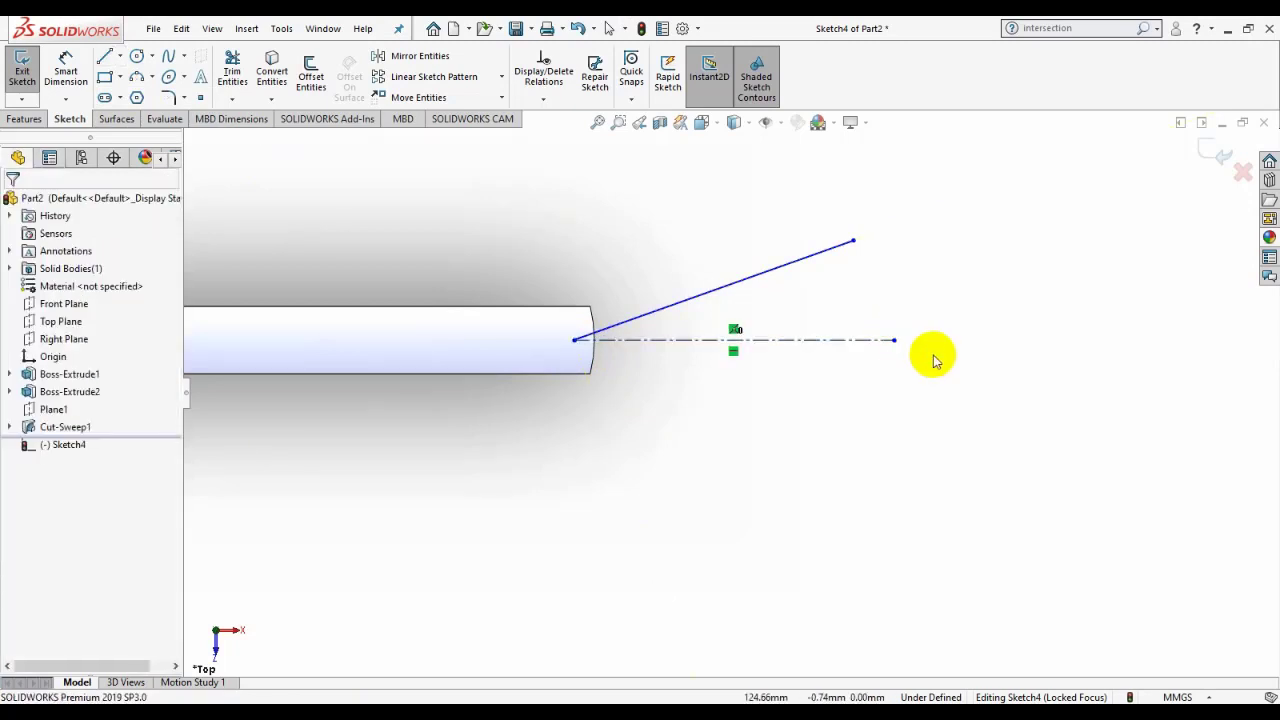
Step: Dimension the slanted line at 13° to the centerline and 20 mm long
{"action": "left_click", "coordinate": [85, 83]}
{"action": "left_click", "coordinate": [757, 344]}
{"action": "left_click", "coordinate": [751, 277]}
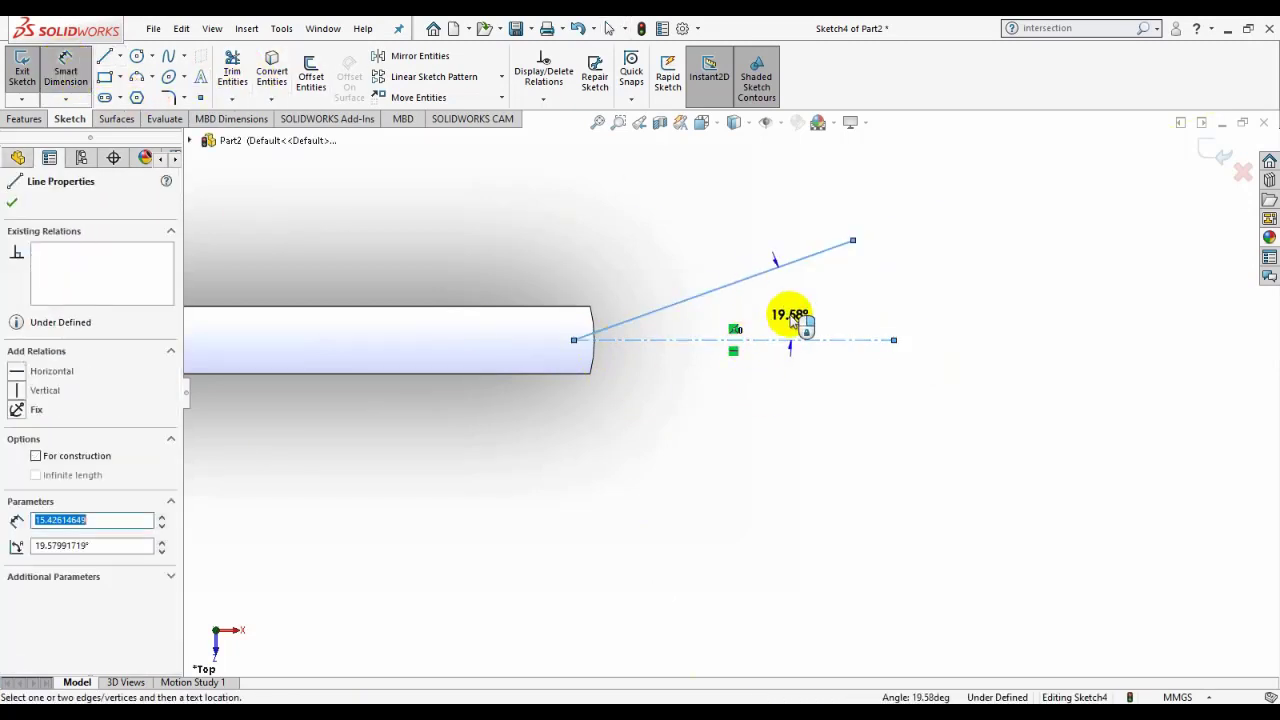
{"action": "left_click", "coordinate": [791, 314]}
{"action": "type", "text": "15"}
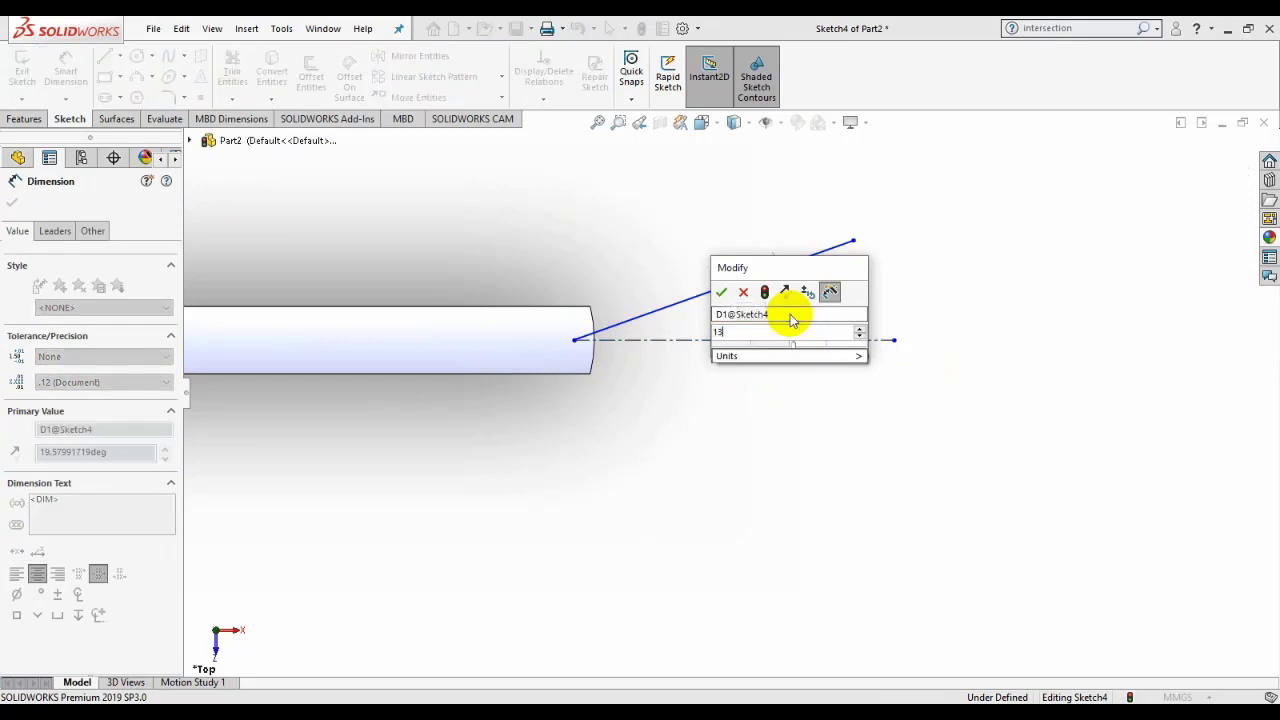
{"action": "key", "text": "Return"}
{"action": "left_click", "coordinate": [777, 295]}
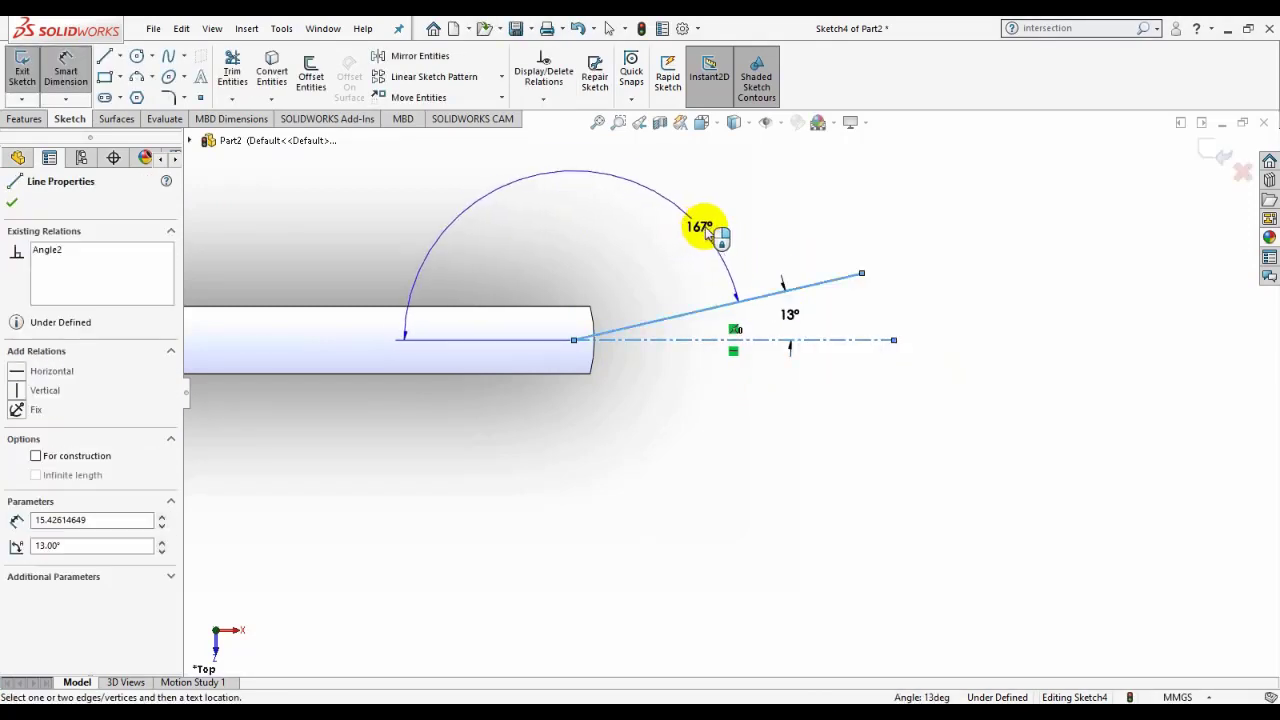
{"action": "left_click", "coordinate": [812, 282]}
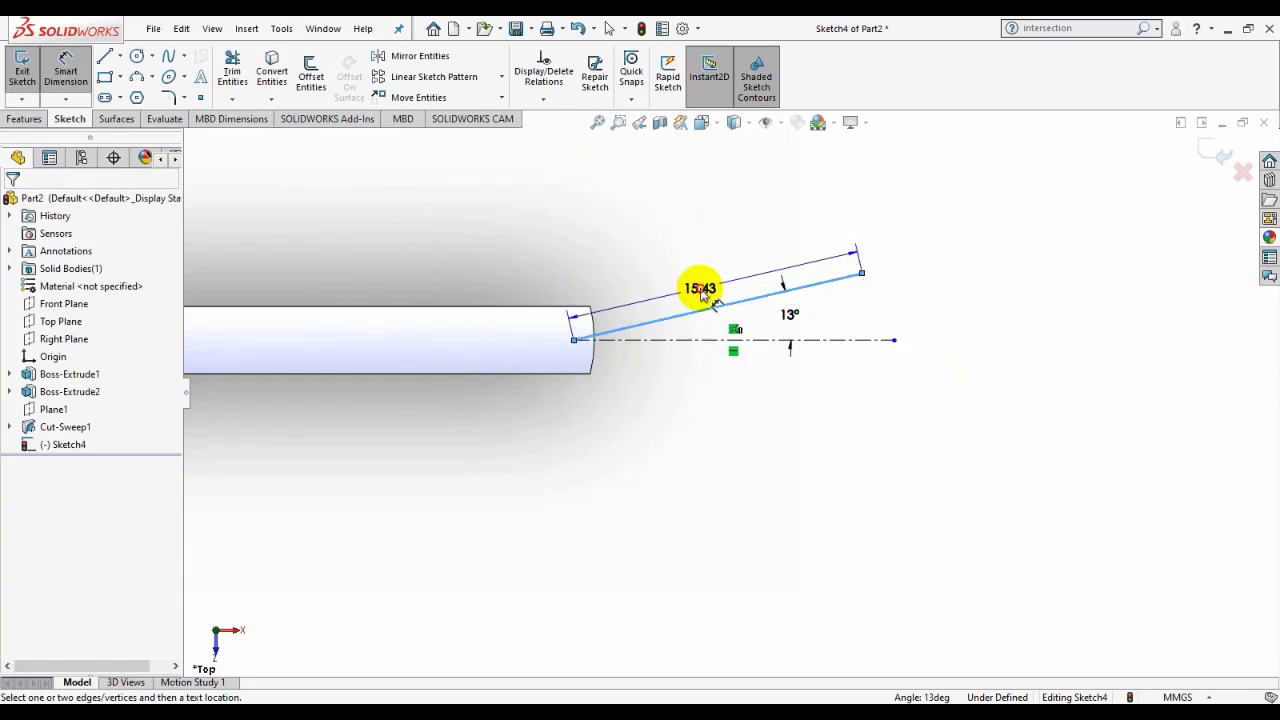
{"action": "left_click", "coordinate": [703, 290]}
{"action": "type", "text": "20"}
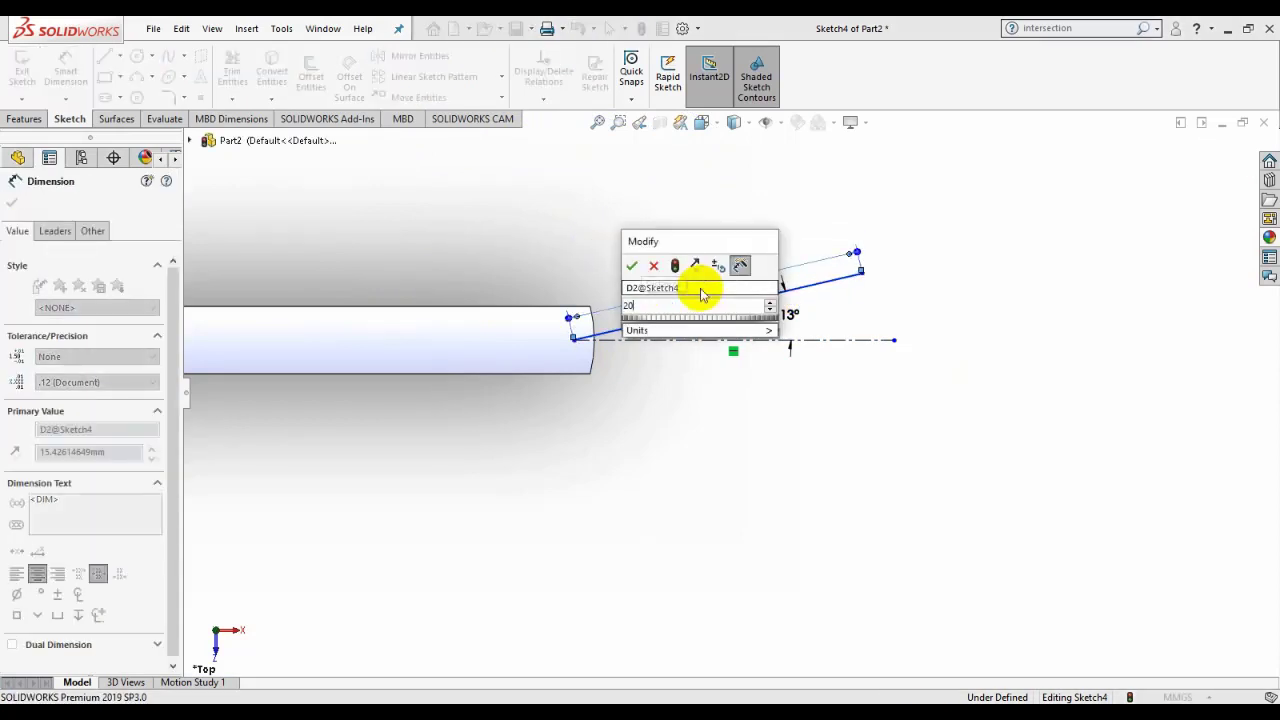
{"action": "key", "text": "Return"}
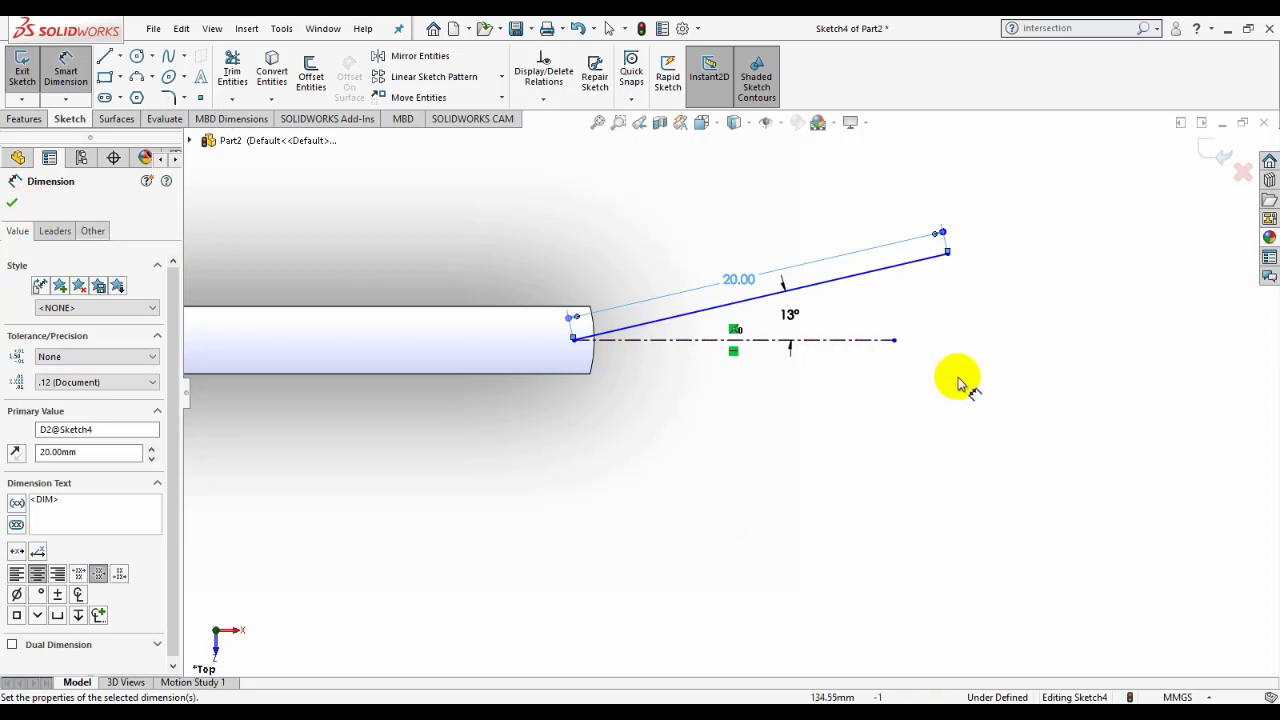
{"action": "scroll", "coordinate": [730, 389], "scroll_direction": "up", "scroll_amount": 3}
{"action": "left_click", "coordinate": [14, 204]}
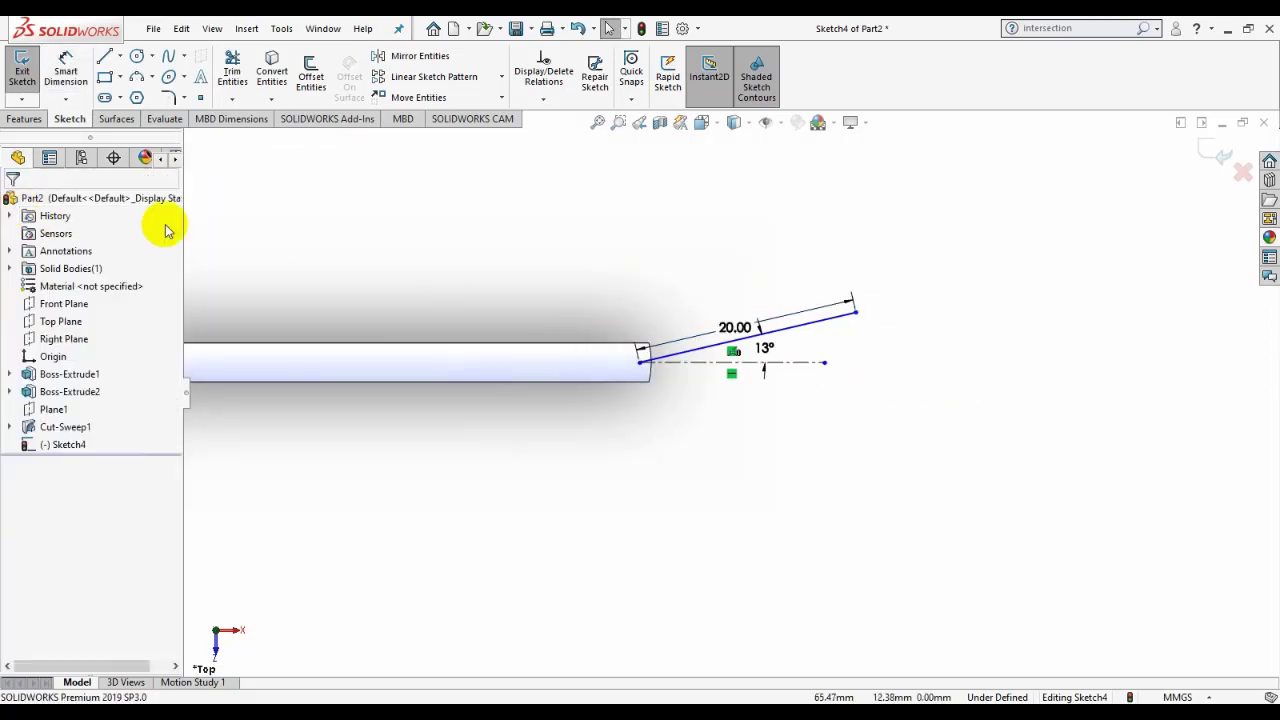
{"action": "left_click_drag", "start_coordinate": [736, 330], "coordinate": [689, 286]}
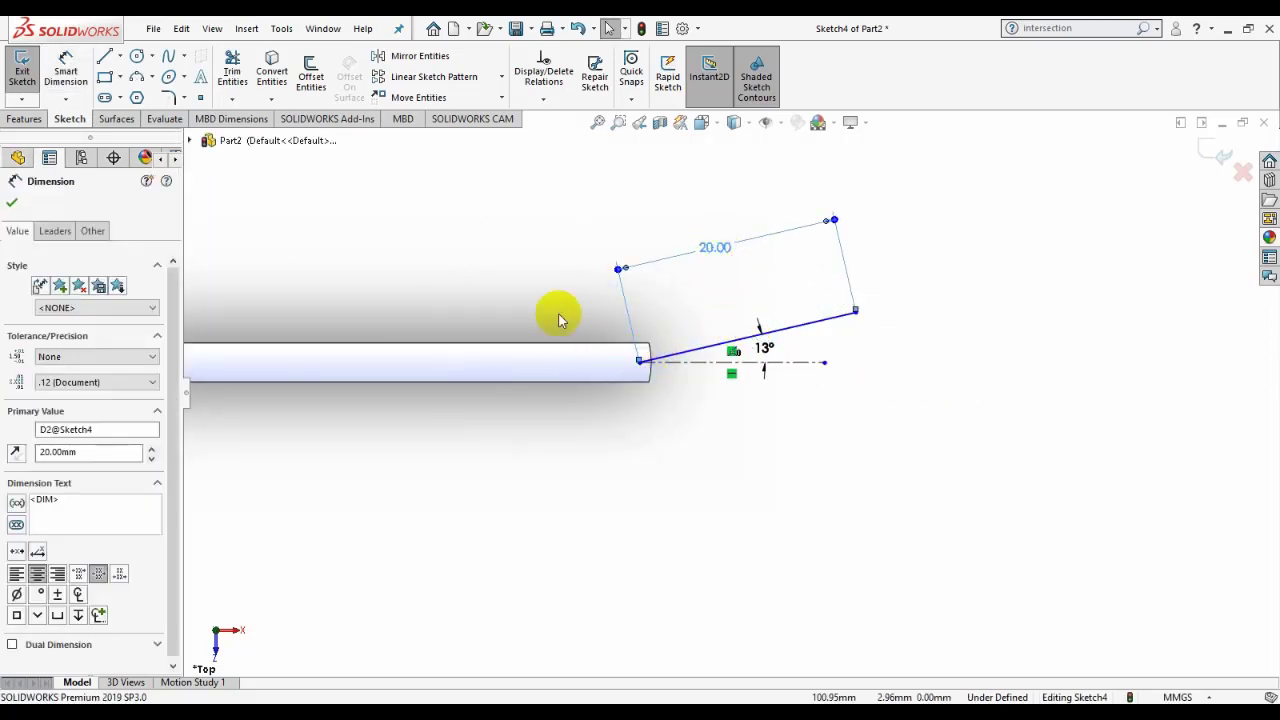
Step: Place the line's start 102 mm from the shaft's left end, then exit Sketch4
{"action": "left_click", "coordinate": [65, 72]}
{"action": "left_click", "coordinate": [641, 368]}
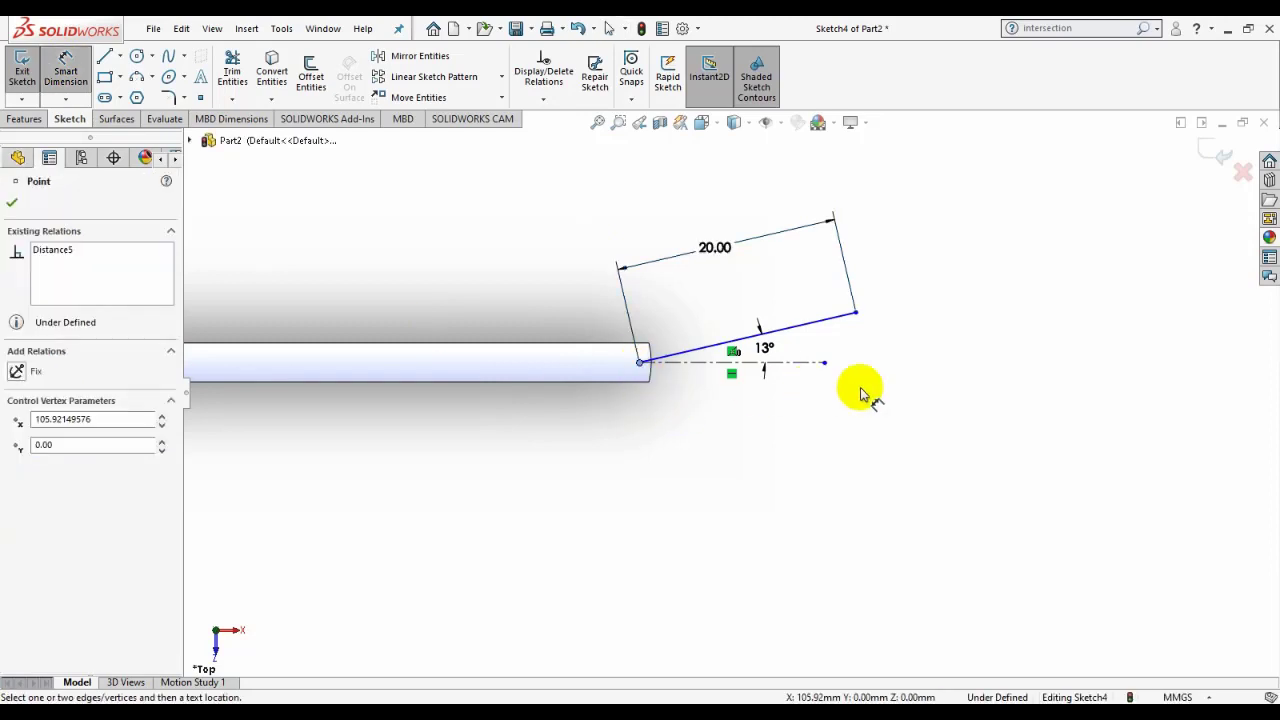
{"action": "scroll", "coordinate": [860, 386], "scroll_direction": "down", "scroll_amount": 5}
{"action": "left_click", "coordinate": [378, 385]}
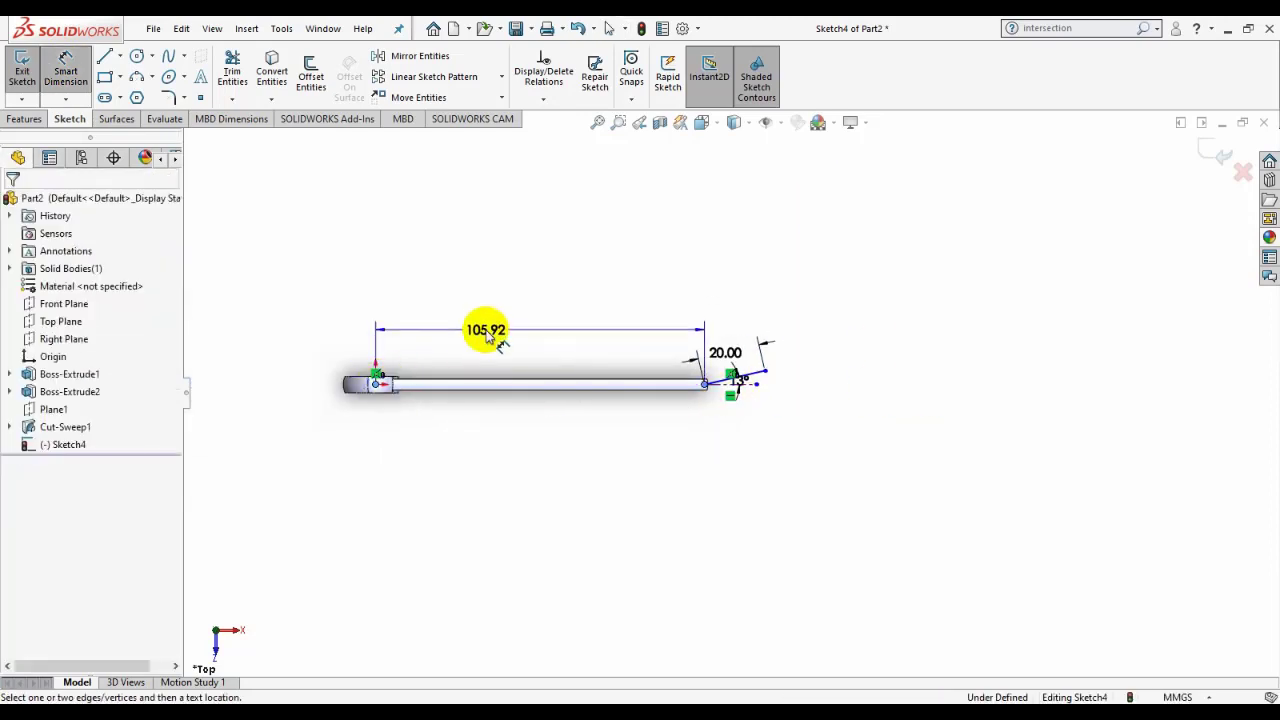
{"action": "left_click", "coordinate": [489, 329]}
{"action": "type", "text": "102"}
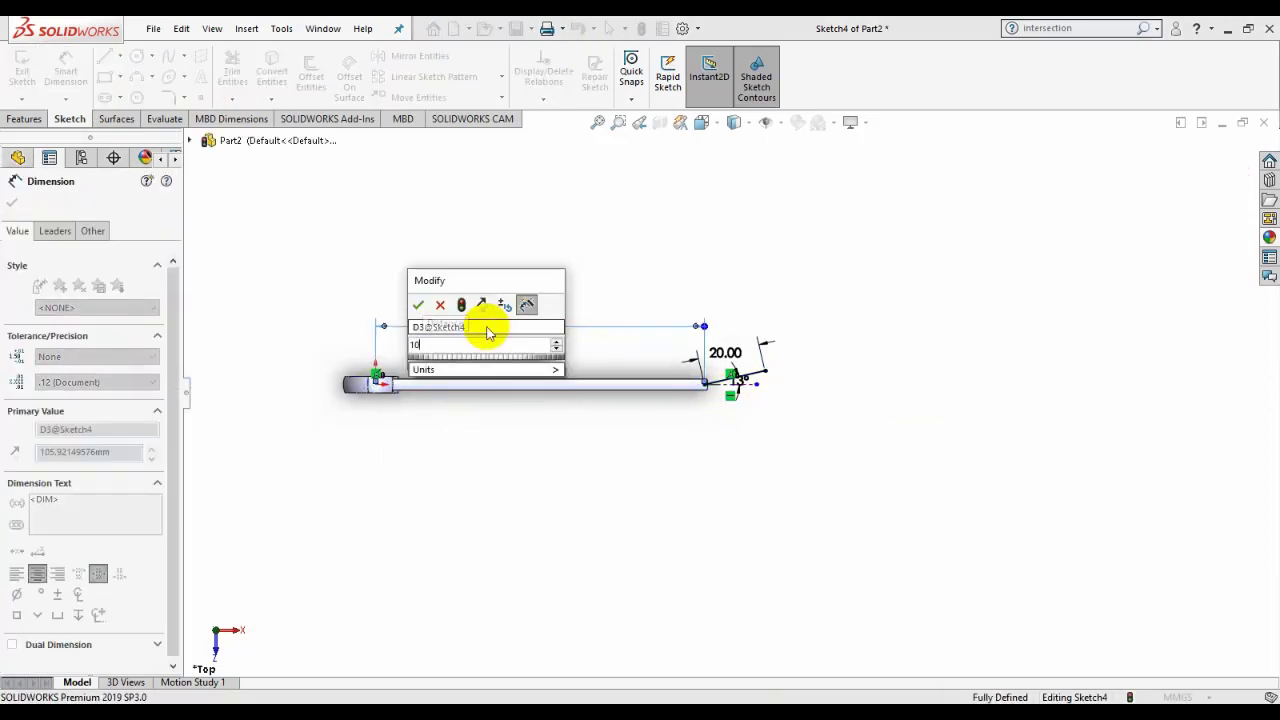
{"action": "key", "text": "Return"}
{"action": "scroll", "coordinate": [740, 405], "scroll_direction": "down", "scroll_amount": 2}
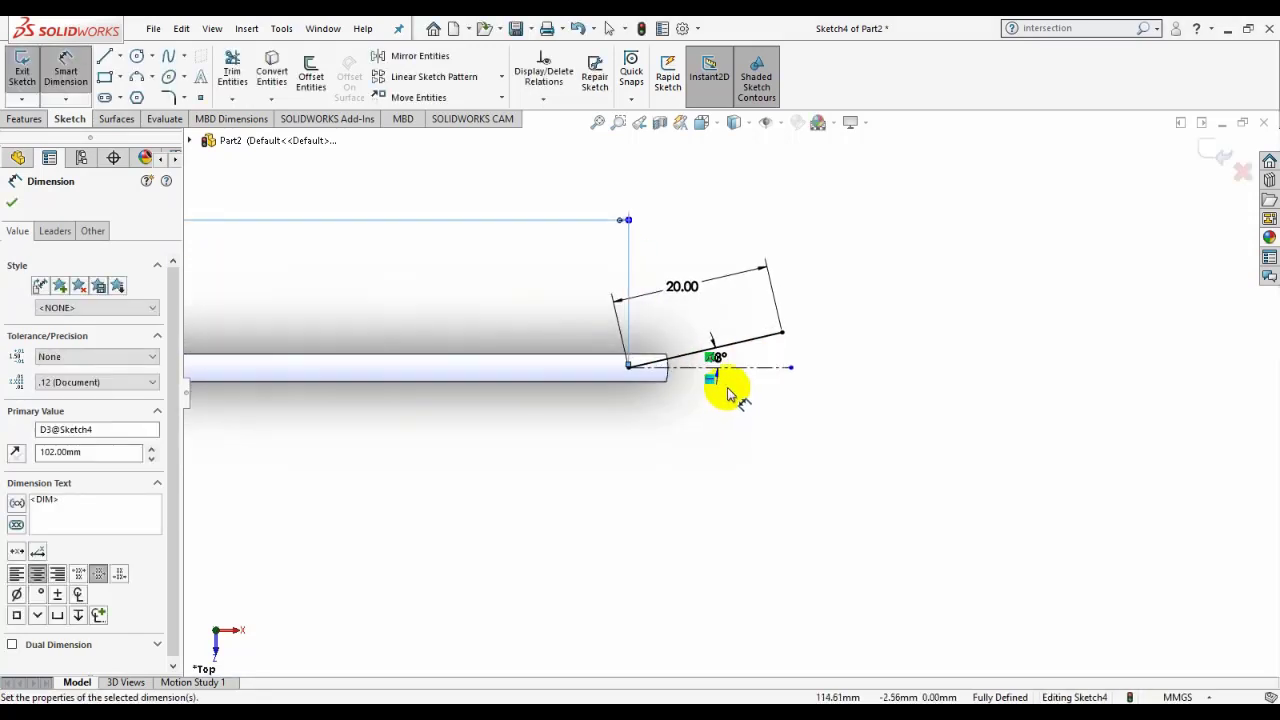
{"action": "scroll", "coordinate": [729, 386], "scroll_direction": "down", "scroll_amount": 1}
{"action": "left_click", "coordinate": [1217, 152]}
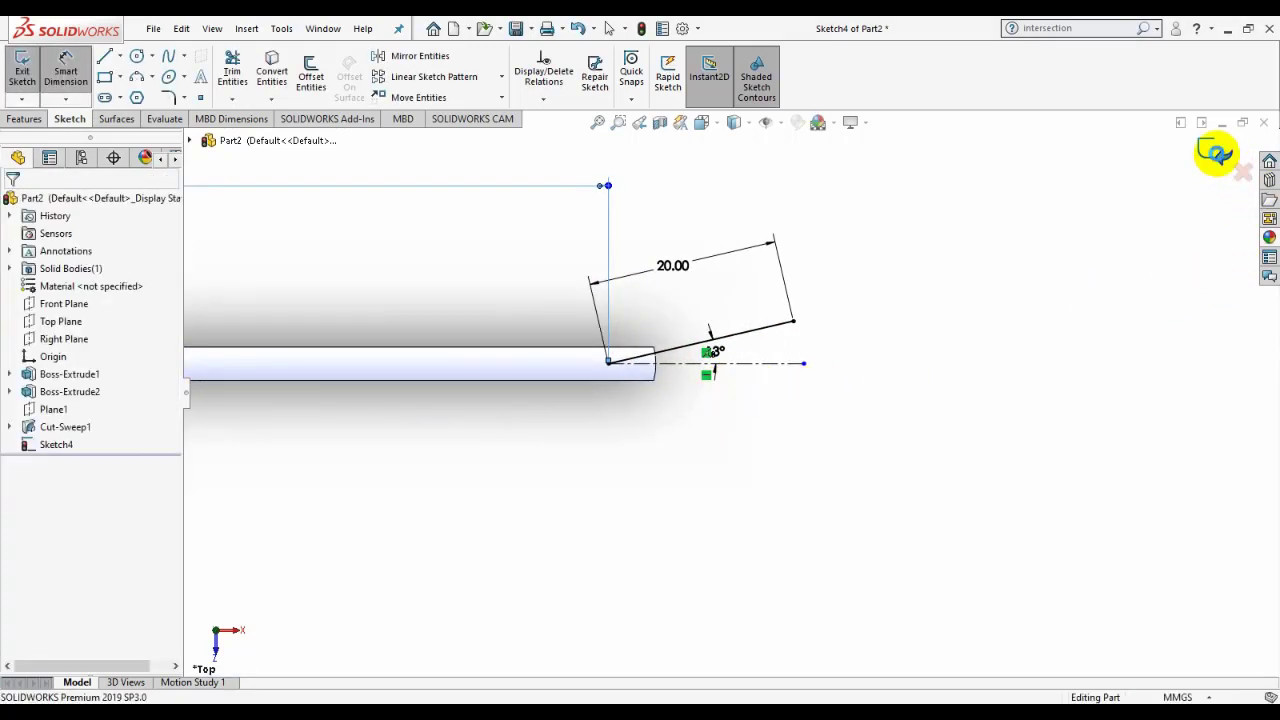
{"action": "left_click", "coordinate": [1217, 152]}
Step: Extrude Sketch4's slanted line into a 20 mm mid-plane surface
{"action": "mouse_move", "coordinate": [709, 289]}
{"action": "middle_mouse_down"}
{"action": "mouse_move", "coordinate": [646, 309]}
{"action": "mouse_move", "coordinate": [661, 434]}
{"action": "mouse_move", "coordinate": [600, 432]}
{"action": "middle_mouse_up"}
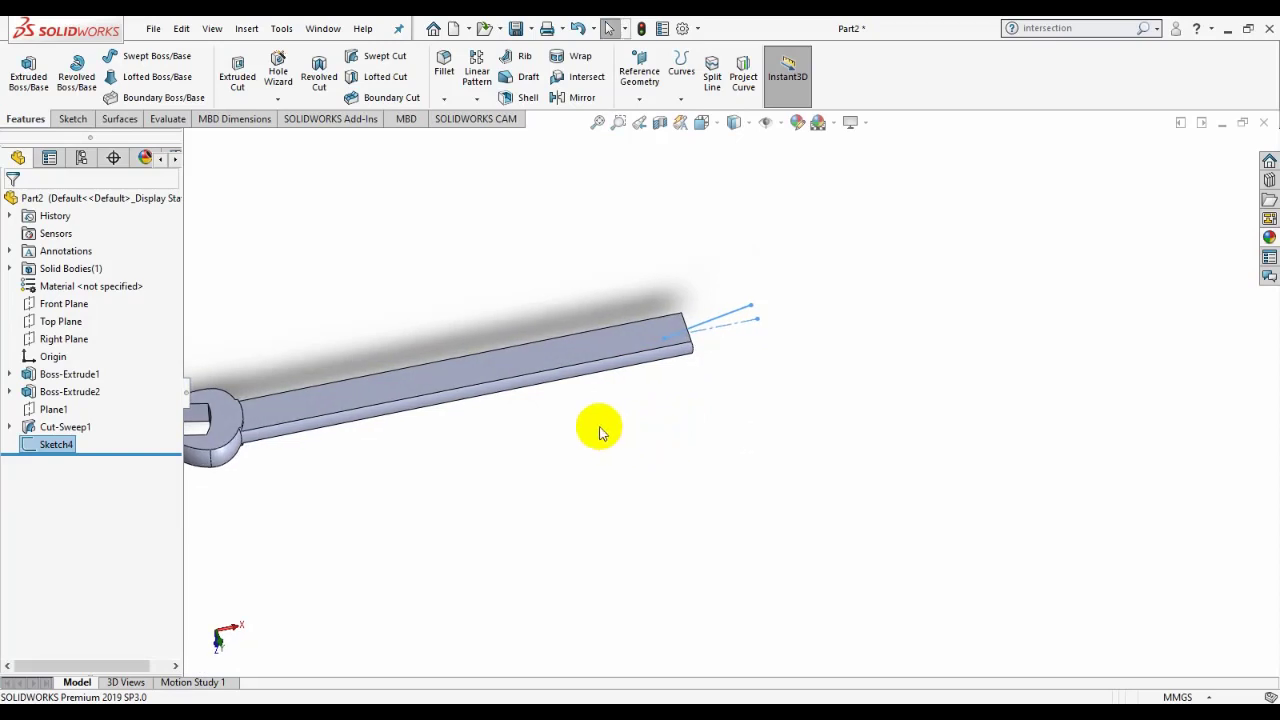
{"action": "left_click", "coordinate": [117, 121]}
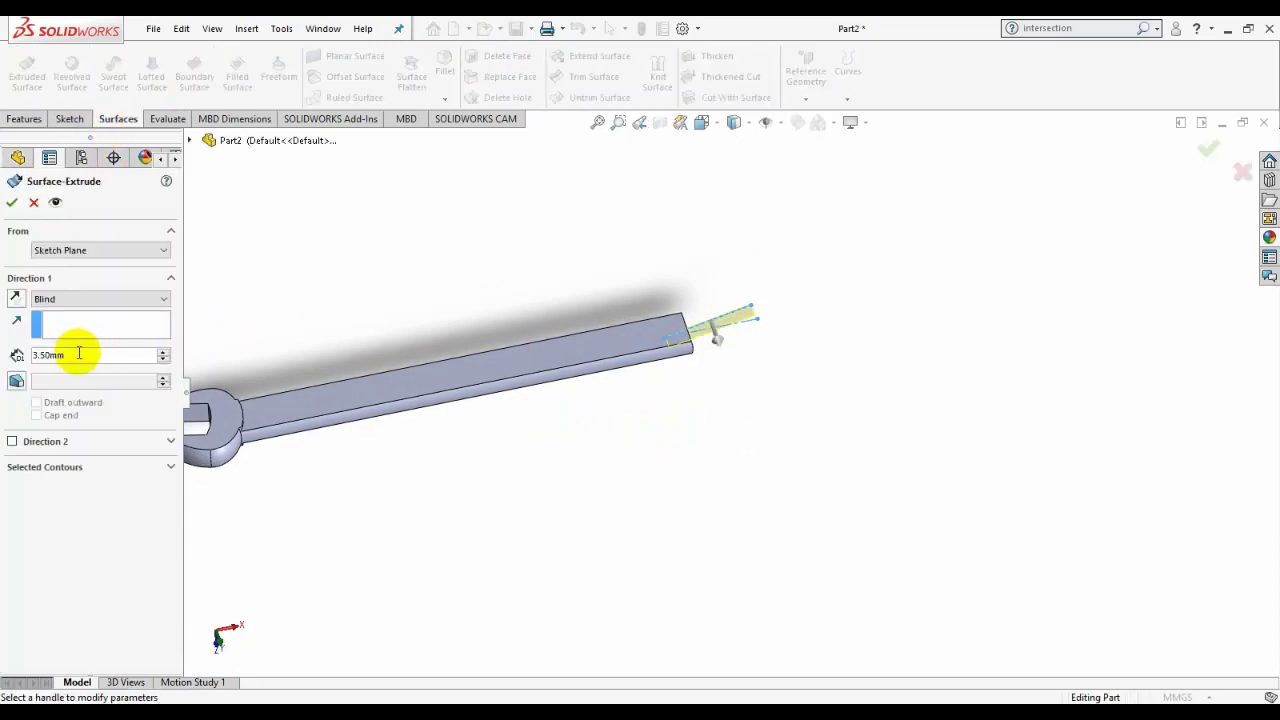
{"action": "type", "text": "20"}
{"action": "key", "text": "Return"}
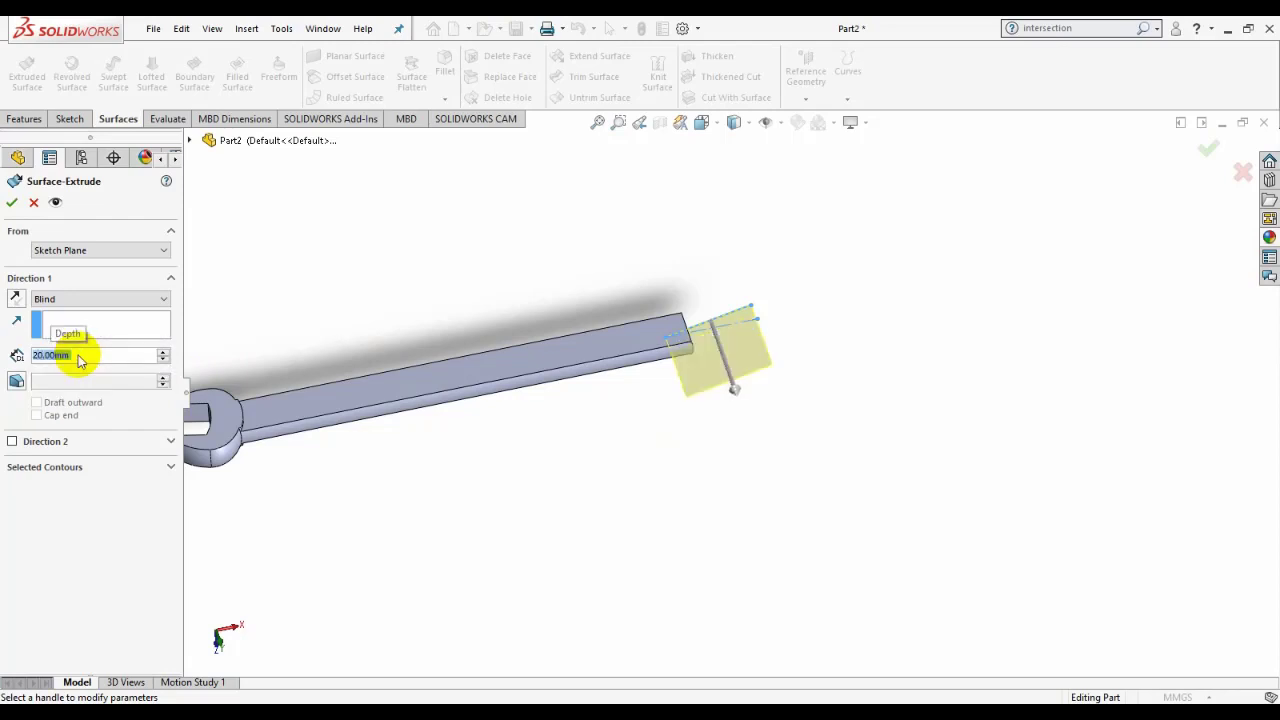
{"action": "left_click", "coordinate": [70, 386]}
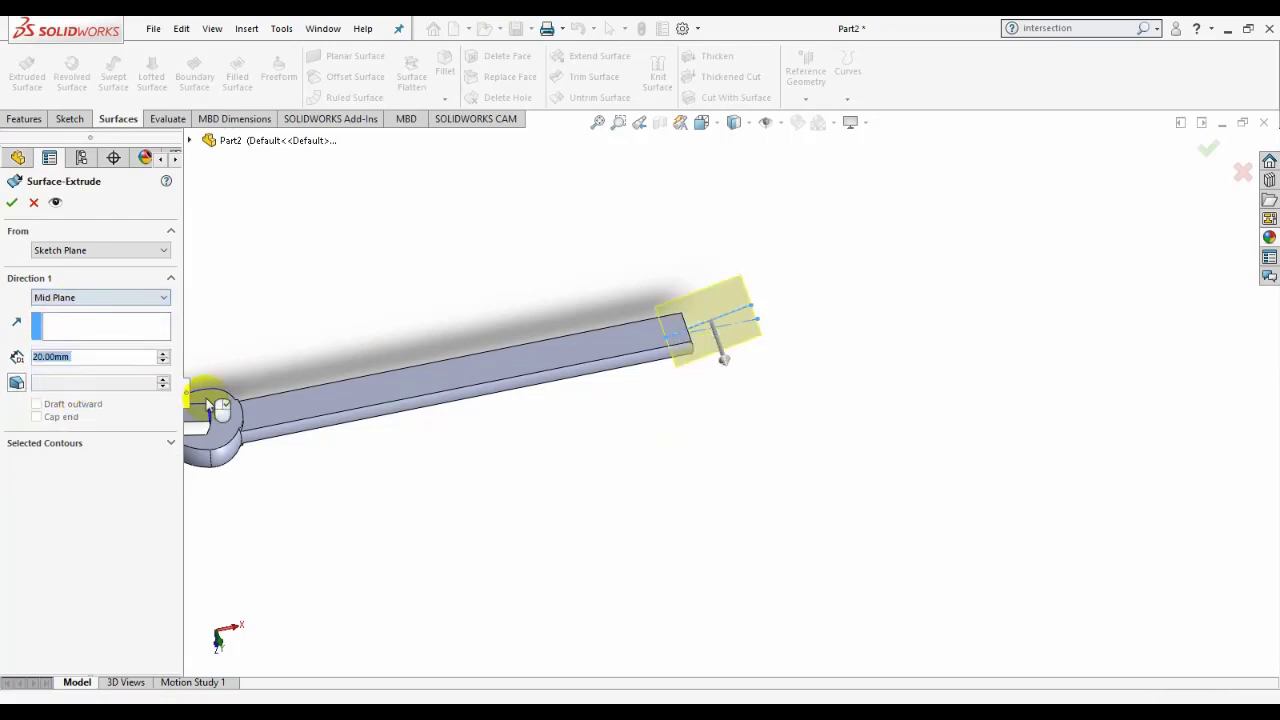
{"action": "left_click", "coordinate": [11, 203]}
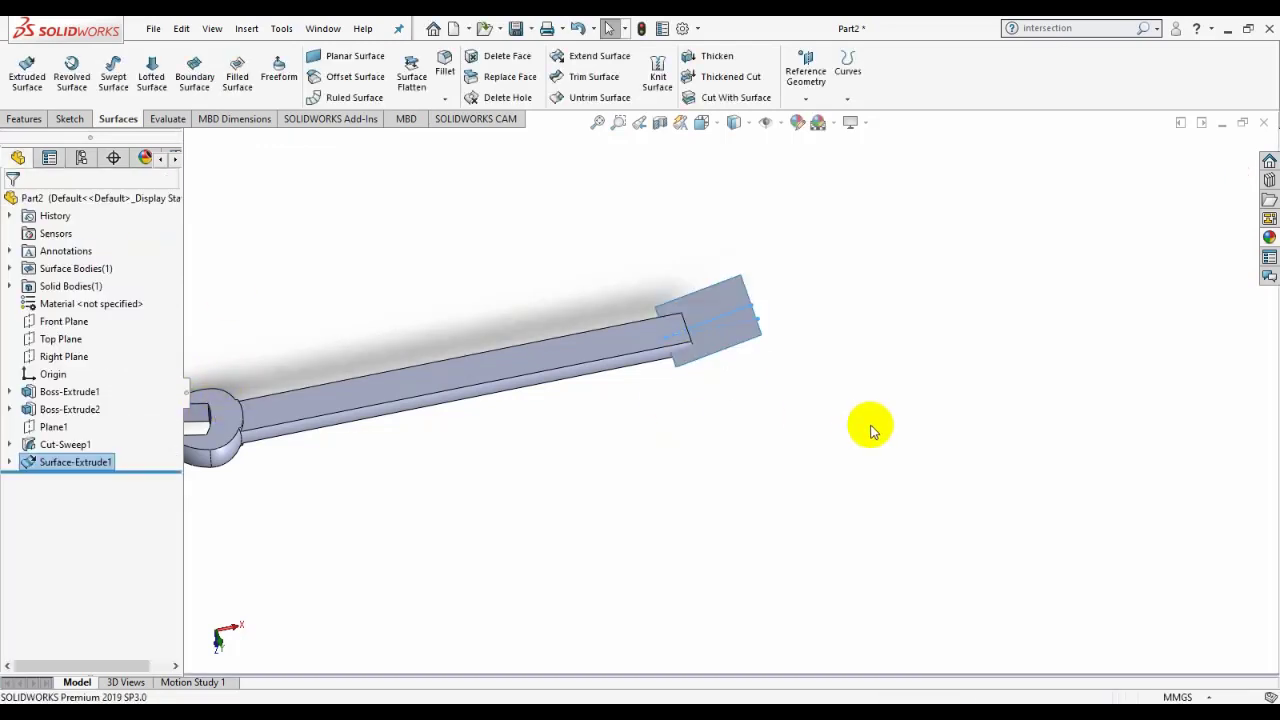
{"action": "mouse_move", "coordinate": [734, 366]}
{"action": "middle_mouse_down"}
{"action": "mouse_move", "coordinate": [683, 469]}
{"action": "mouse_move", "coordinate": [701, 425]}
{"action": "middle_mouse_up"}
Step: Start a sketch on the new surface and draw a radius-10 circle
{"action": "left_click", "coordinate": [737, 366]}
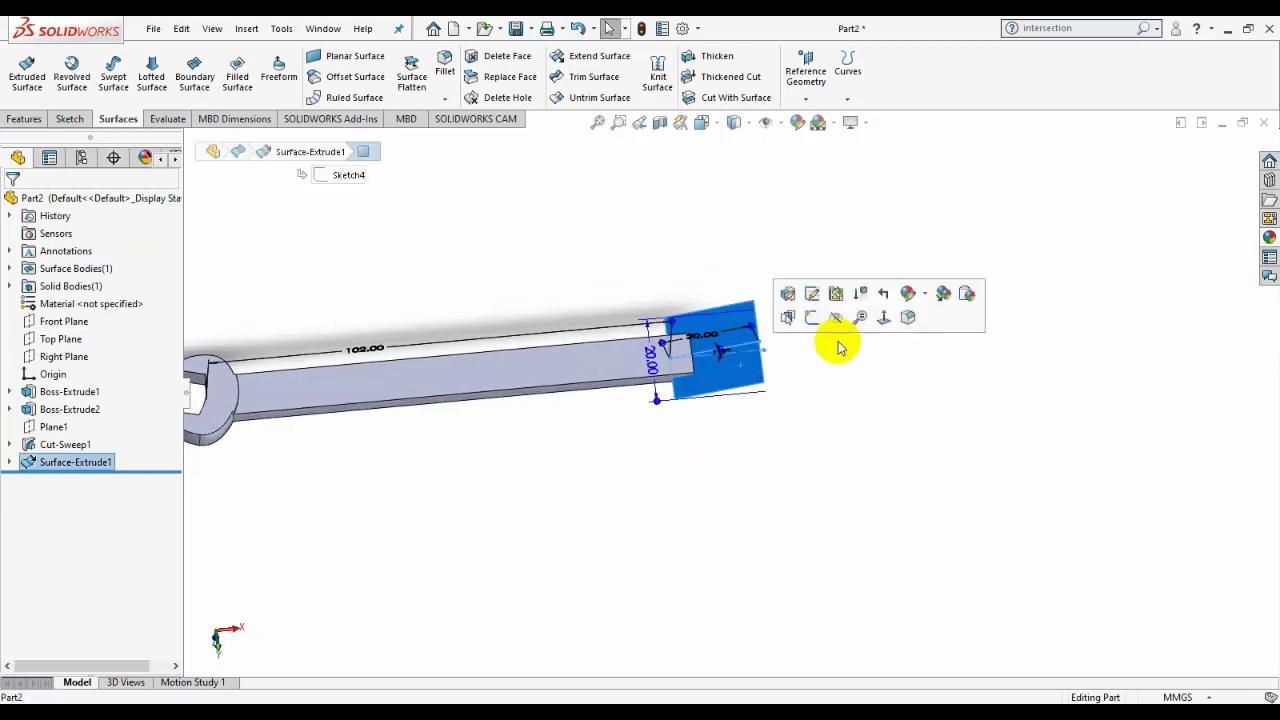
{"action": "left_click", "coordinate": [836, 318]}
{"action": "scroll", "coordinate": [1080, 417], "scroll_direction": "down", "scroll_amount": 1}
{"action": "scroll", "coordinate": [910, 362], "scroll_direction": "down", "scroll_amount": 4}
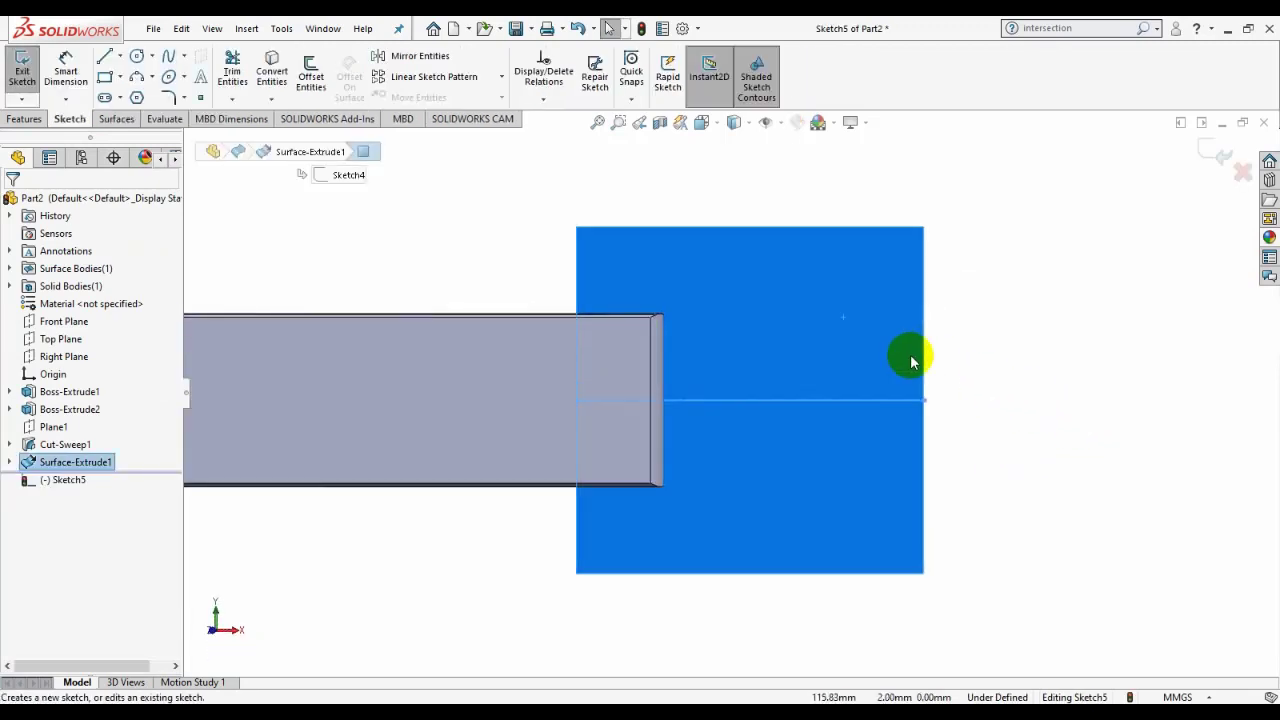
{"action": "left_click", "coordinate": [137, 56]}
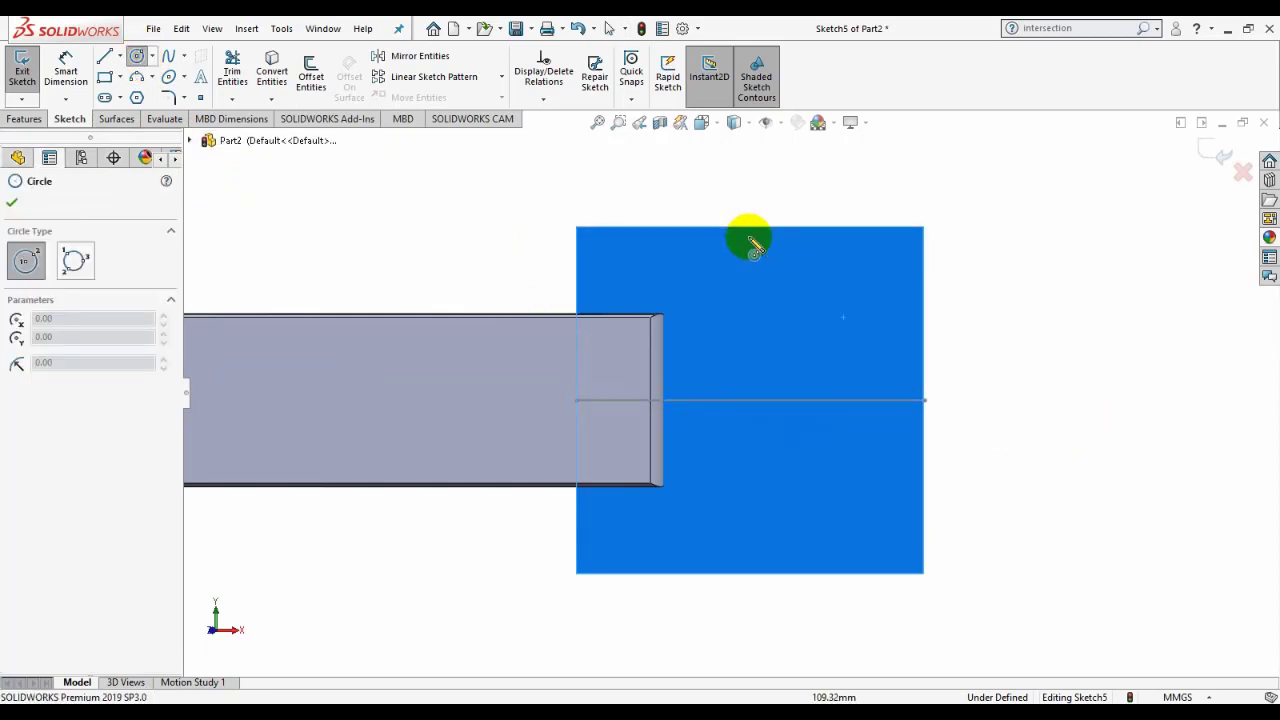
{"action": "left_click", "coordinate": [750, 400]}
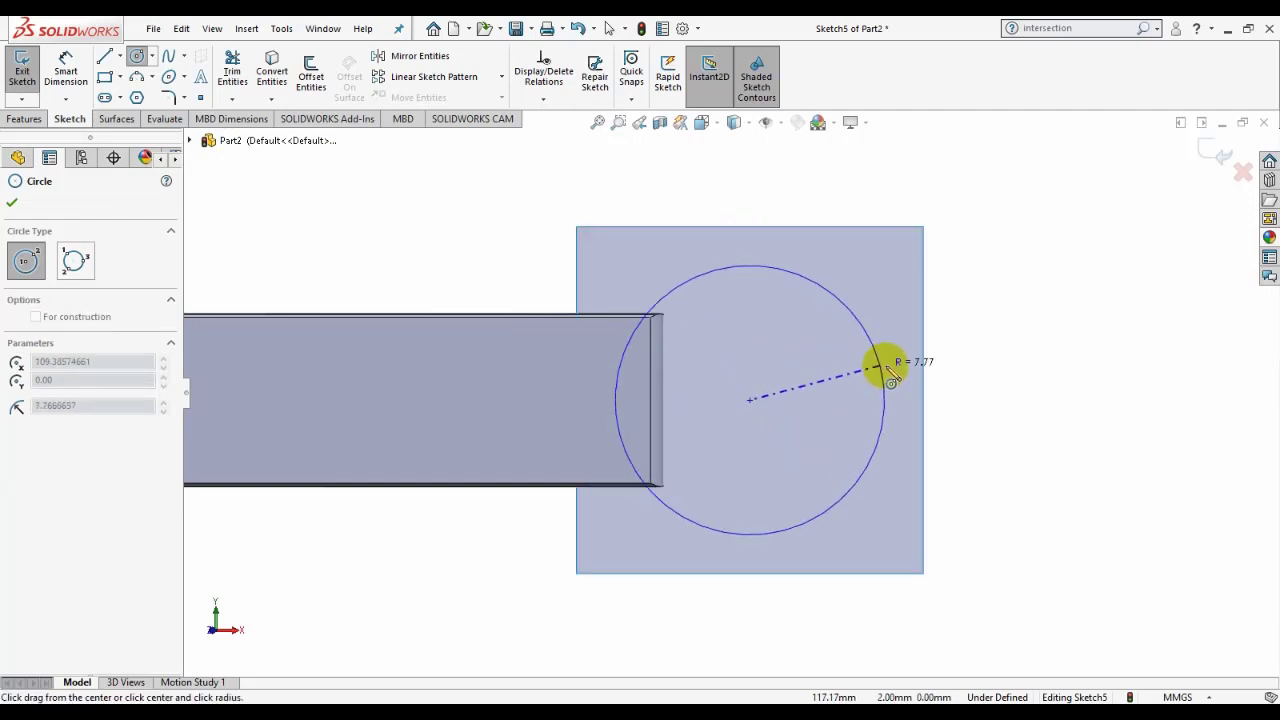
{"action": "left_click", "coordinate": [928, 390]}
{"action": "right_click", "coordinate": [986, 329]}
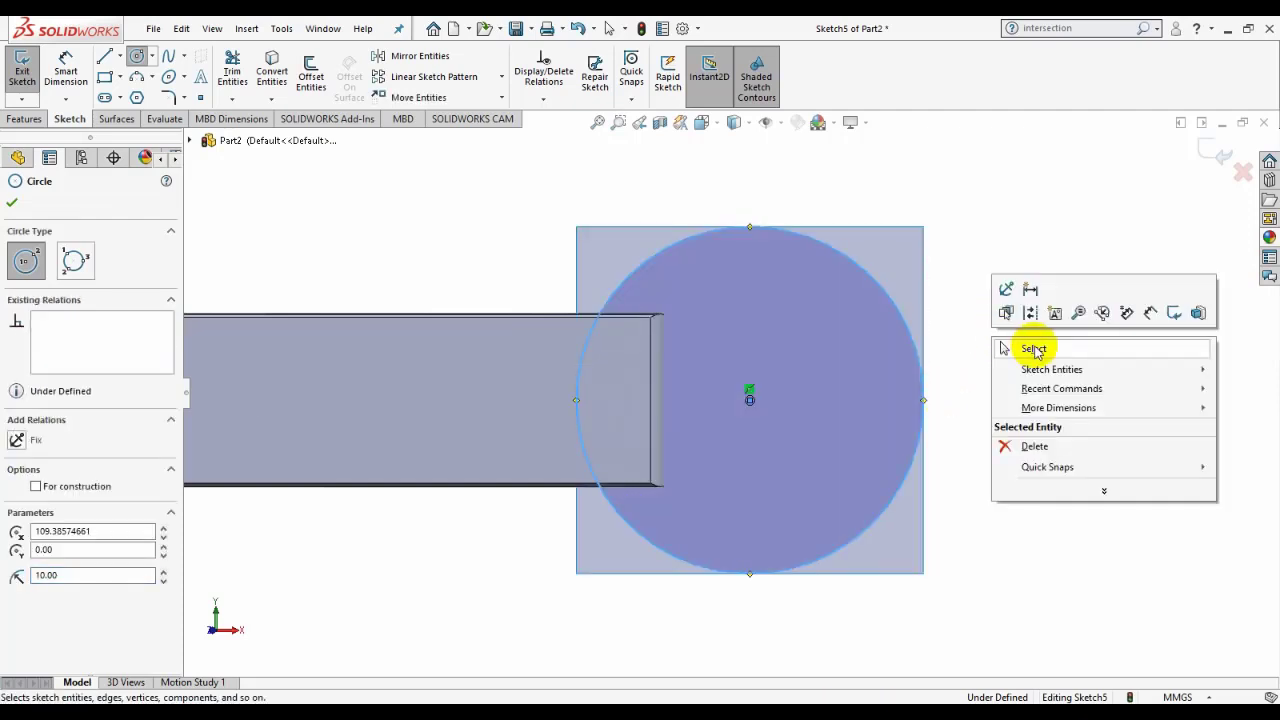
{"action": "left_click", "coordinate": [1034, 346]}
{"action": "scroll", "coordinate": [810, 360], "scroll_direction": "down", "scroll_amount": 1}
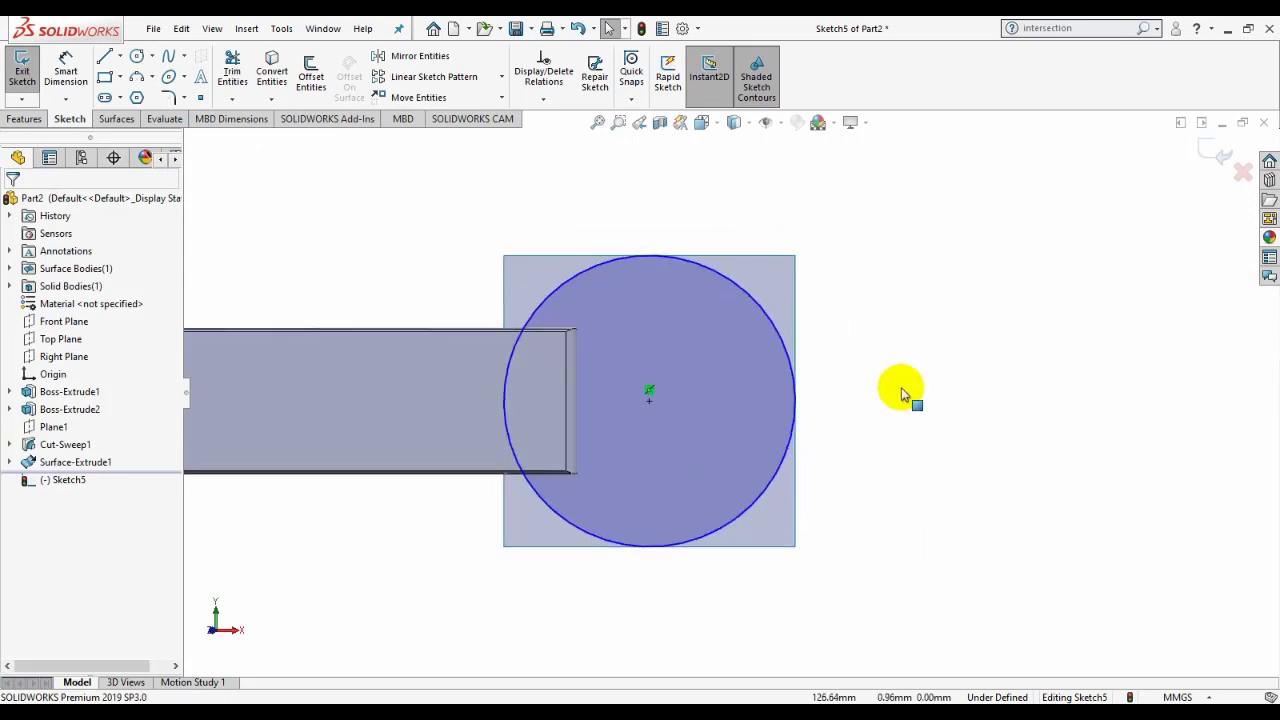
Step: Add two smaller concentric circles and set both to construction geometry
{"action": "left_click", "coordinate": [137, 56]}
{"action": "left_click", "coordinate": [650, 401]}
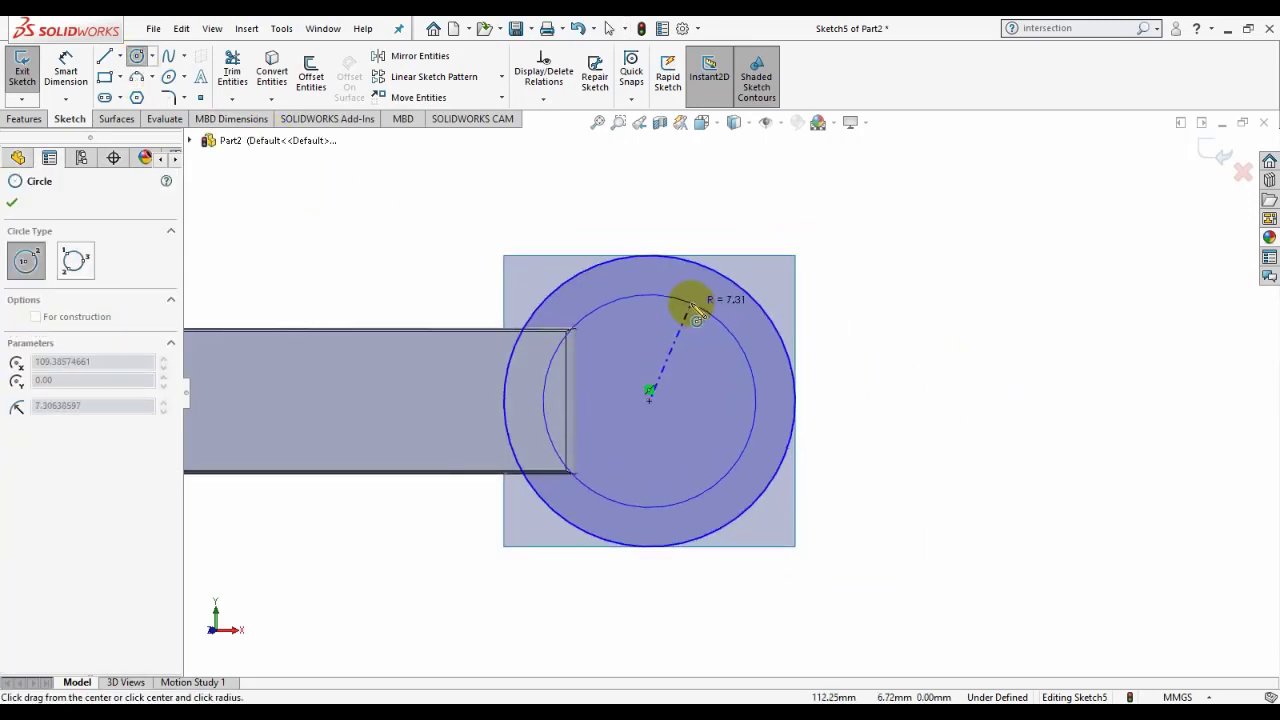
{"action": "left_click", "coordinate": [689, 299]}
{"action": "left_click", "coordinate": [650, 401]}
{"action": "left_click", "coordinate": [663, 323]}
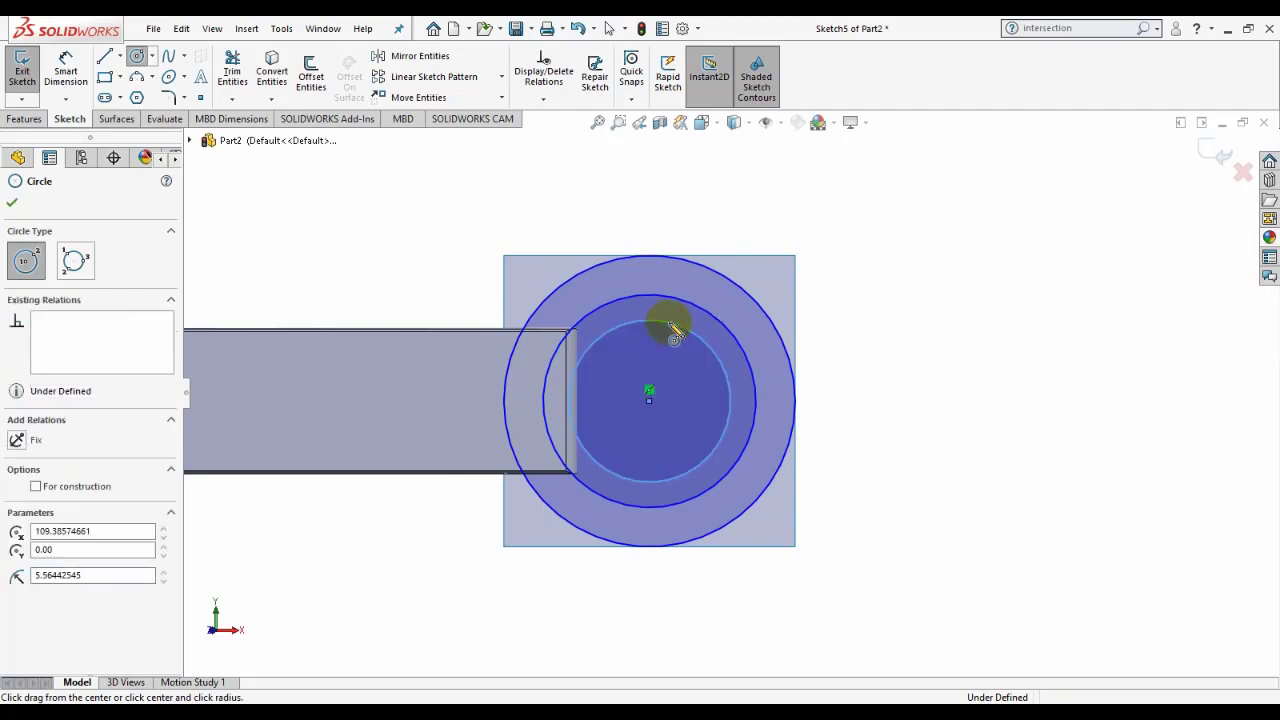
{"action": "right_click", "coordinate": [665, 325]}
{"action": "left_click", "coordinate": [705, 334]}
{"action": "scroll", "coordinate": [740, 310], "scroll_direction": "down", "scroll_amount": 1}
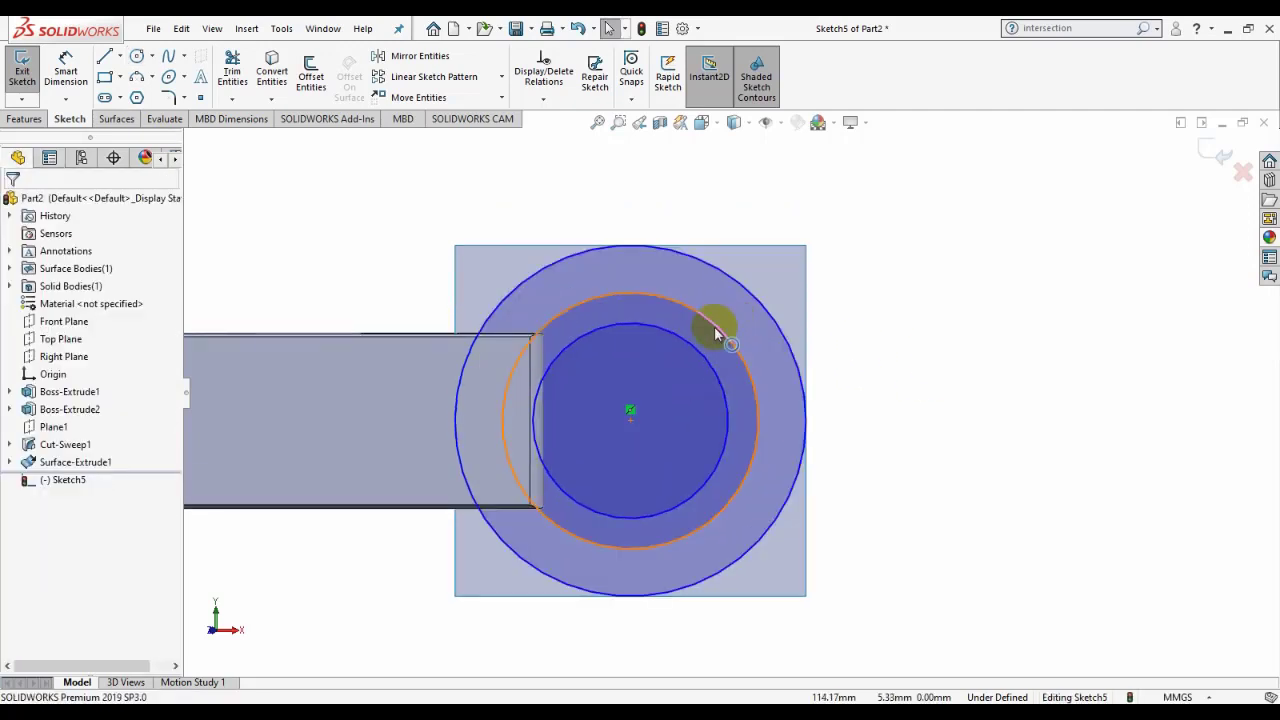
{"action": "left_click", "coordinate": [714, 326]}
{"action": "left_click", "coordinate": [786, 277]}
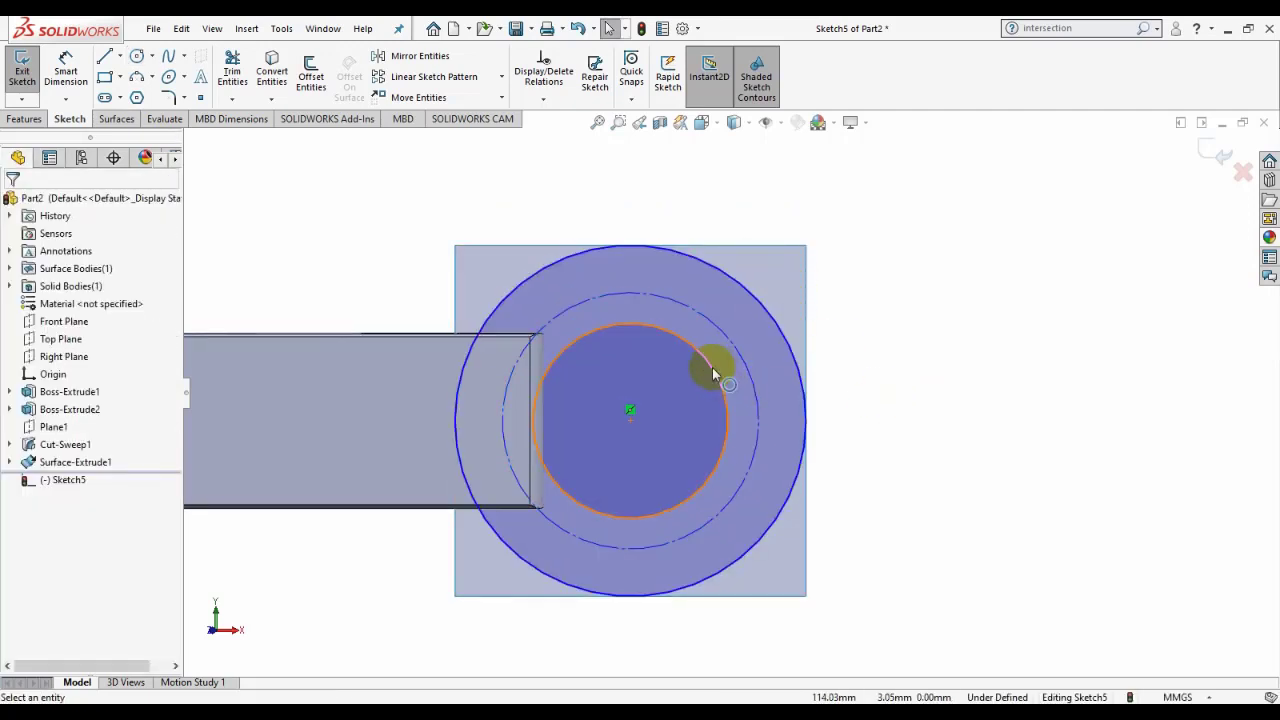
{"action": "left_click", "coordinate": [712, 368]}
{"action": "left_click", "coordinate": [770, 321]}
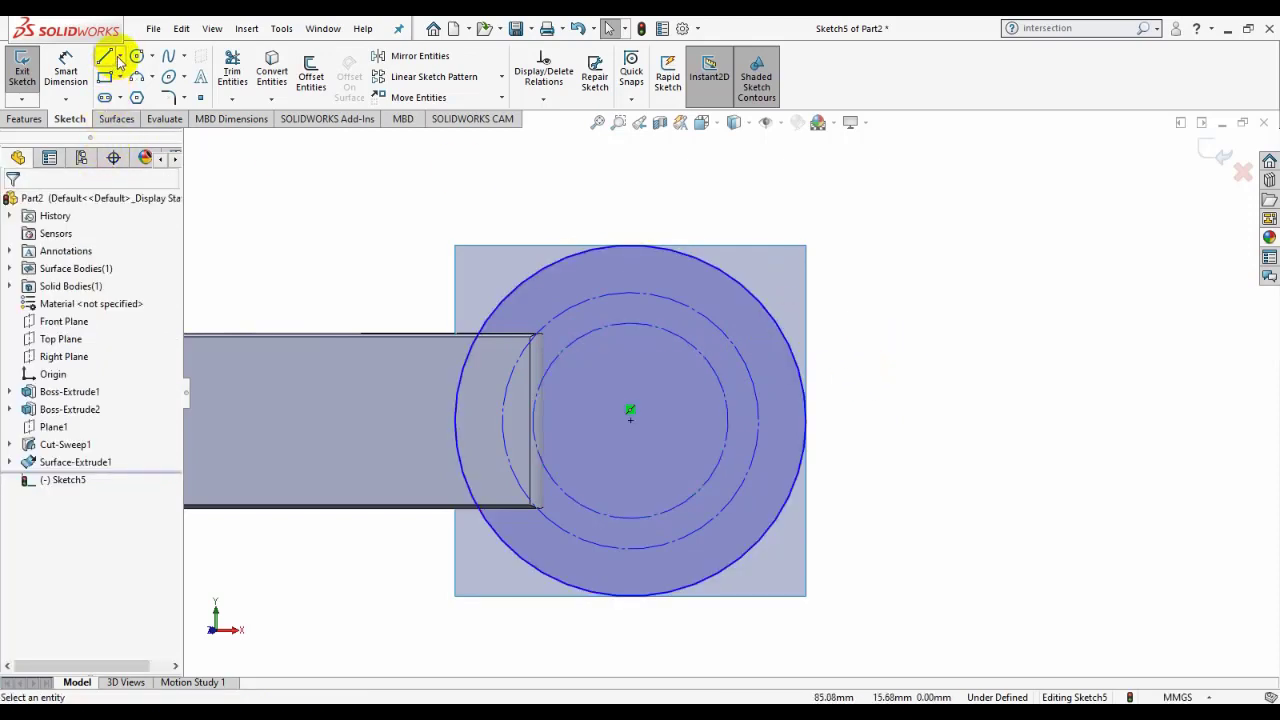
Step: Dimension the middle construction circle to Ø12 and shrink the inner circle
{"action": "left_click", "coordinate": [65, 65]}
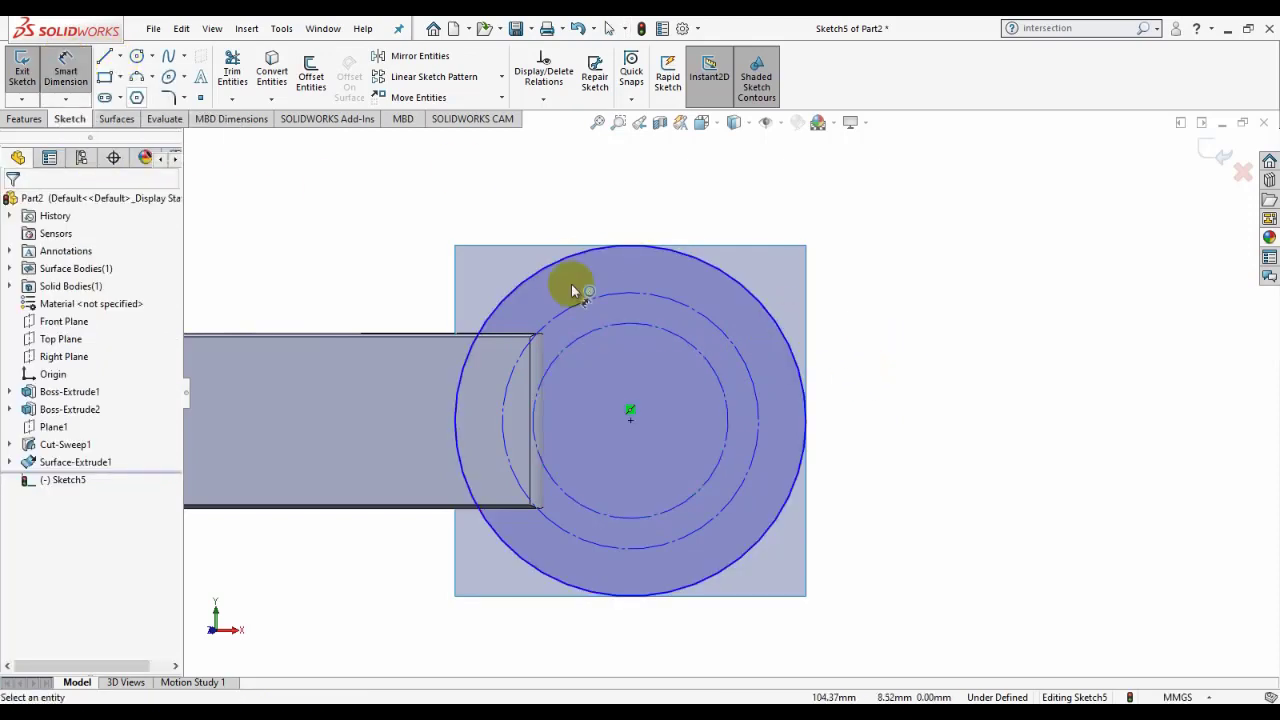
{"action": "left_click", "coordinate": [688, 314]}
{"action": "left_click", "coordinate": [831, 269]}
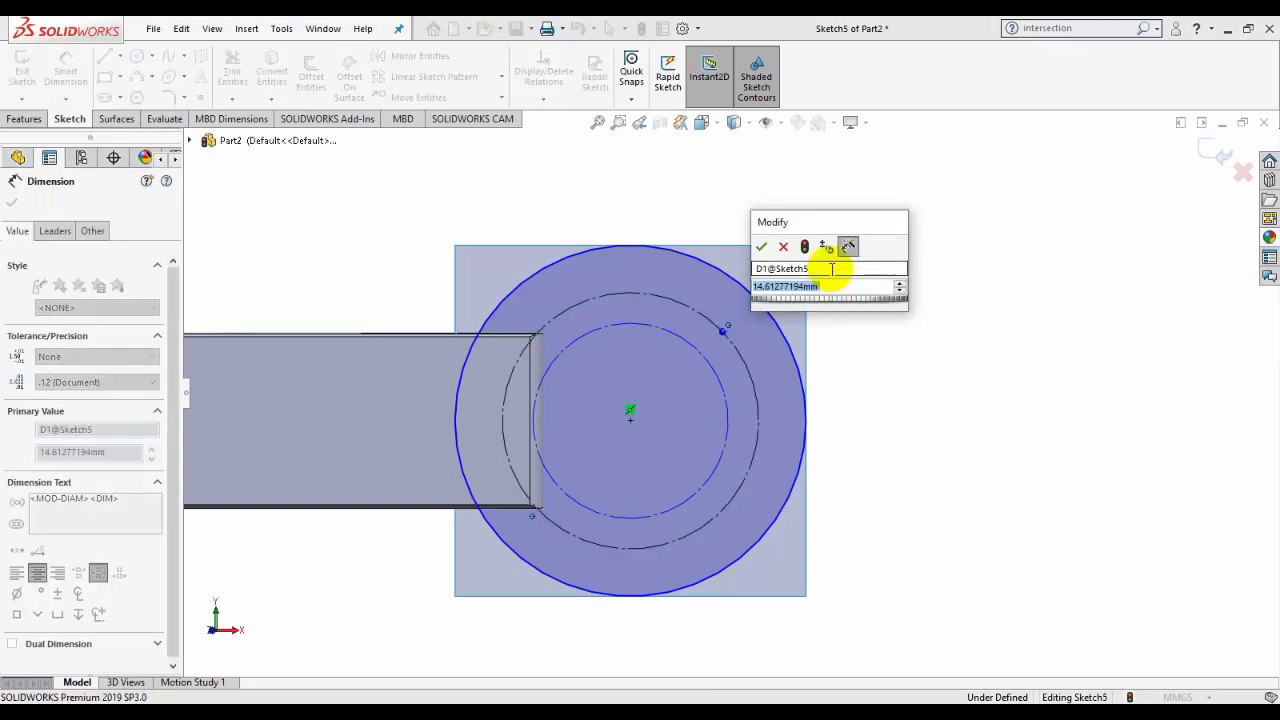
{"action": "type", "text": "12"}
{"action": "key", "text": "Return"}
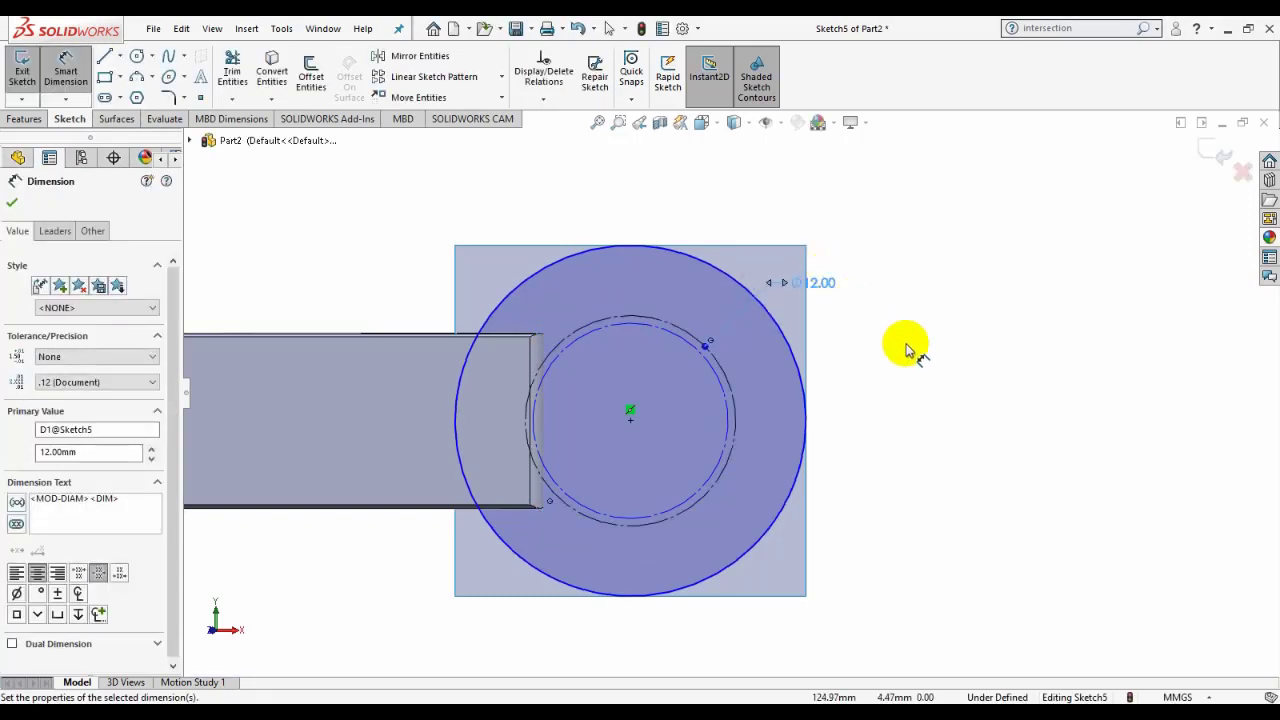
{"action": "key", "text": "Escape"}
{"action": "scroll", "coordinate": [665, 390], "scroll_direction": "down", "scroll_amount": 2}
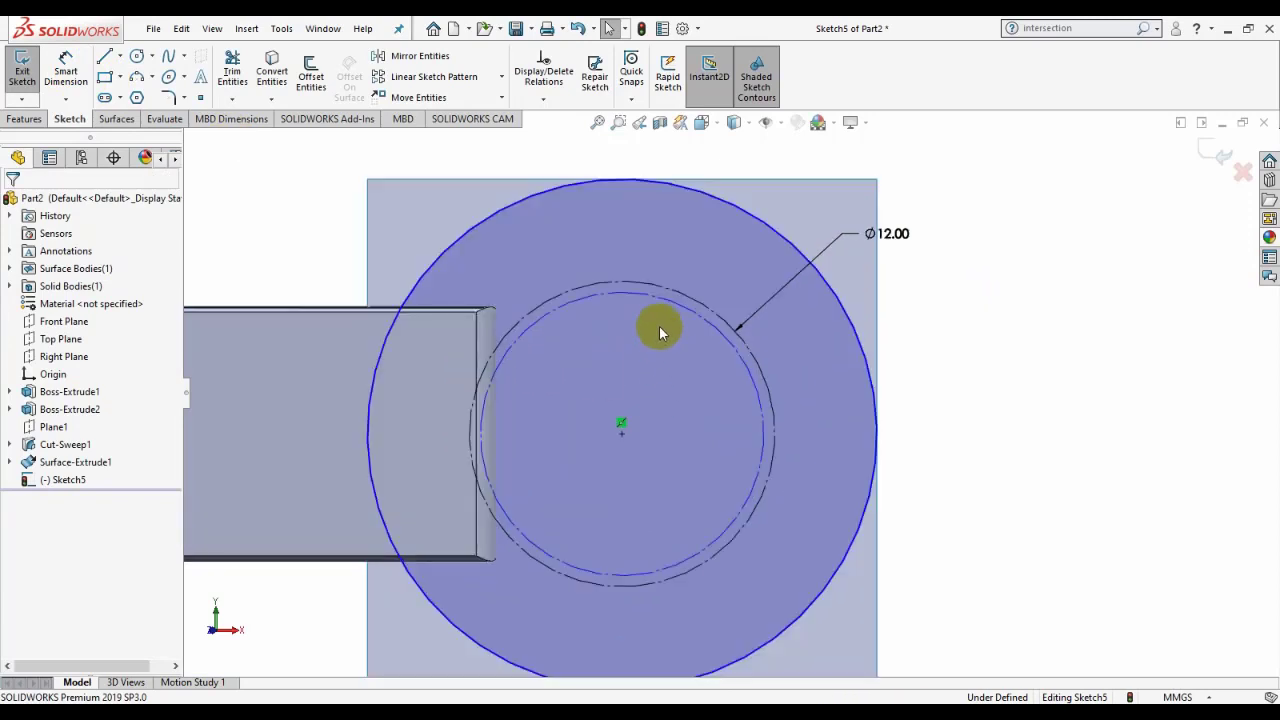
{"action": "left_click_drag", "start_coordinate": [657, 302], "coordinate": [656, 318]}
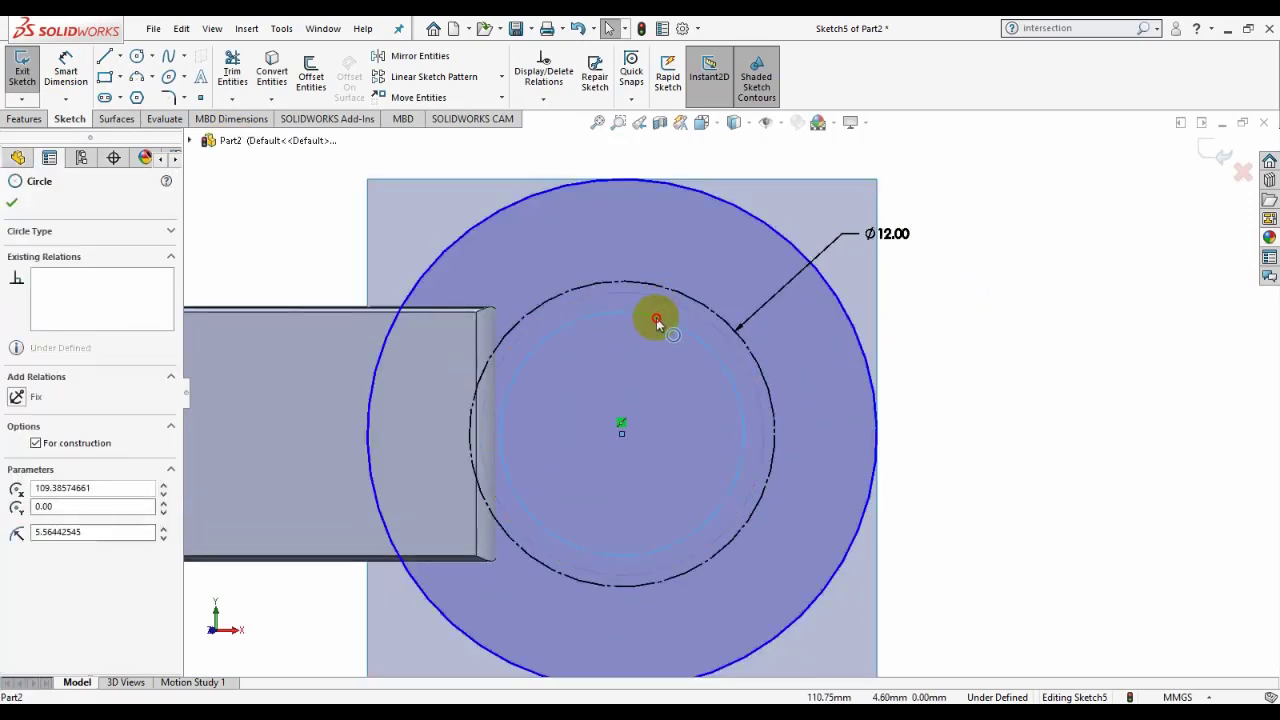
{"action": "left_click", "coordinate": [977, 369]}
{"action": "left_click", "coordinate": [118, 57]}
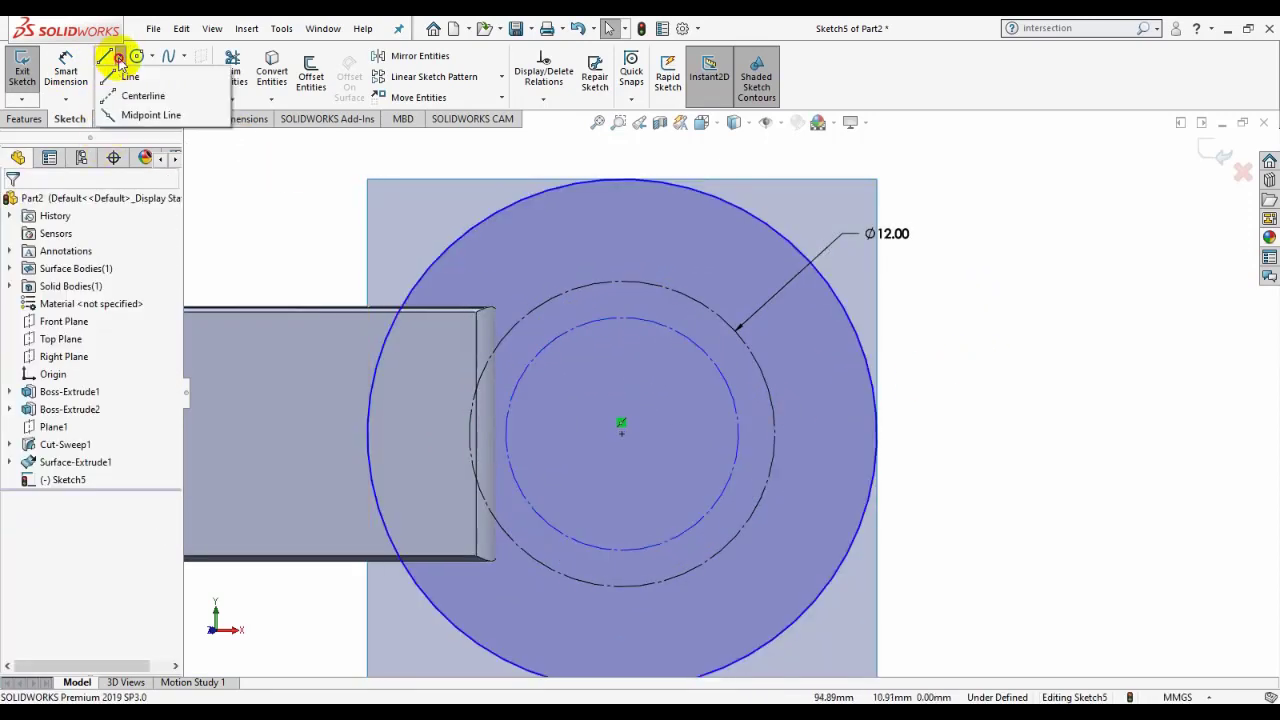
{"action": "left_click", "coordinate": [125, 92]}
Step: Draw a vertical centerline from the circle centre and a slanted tooth line
{"action": "left_click", "coordinate": [620, 432]}
{"action": "left_click", "coordinate": [621, 282]}
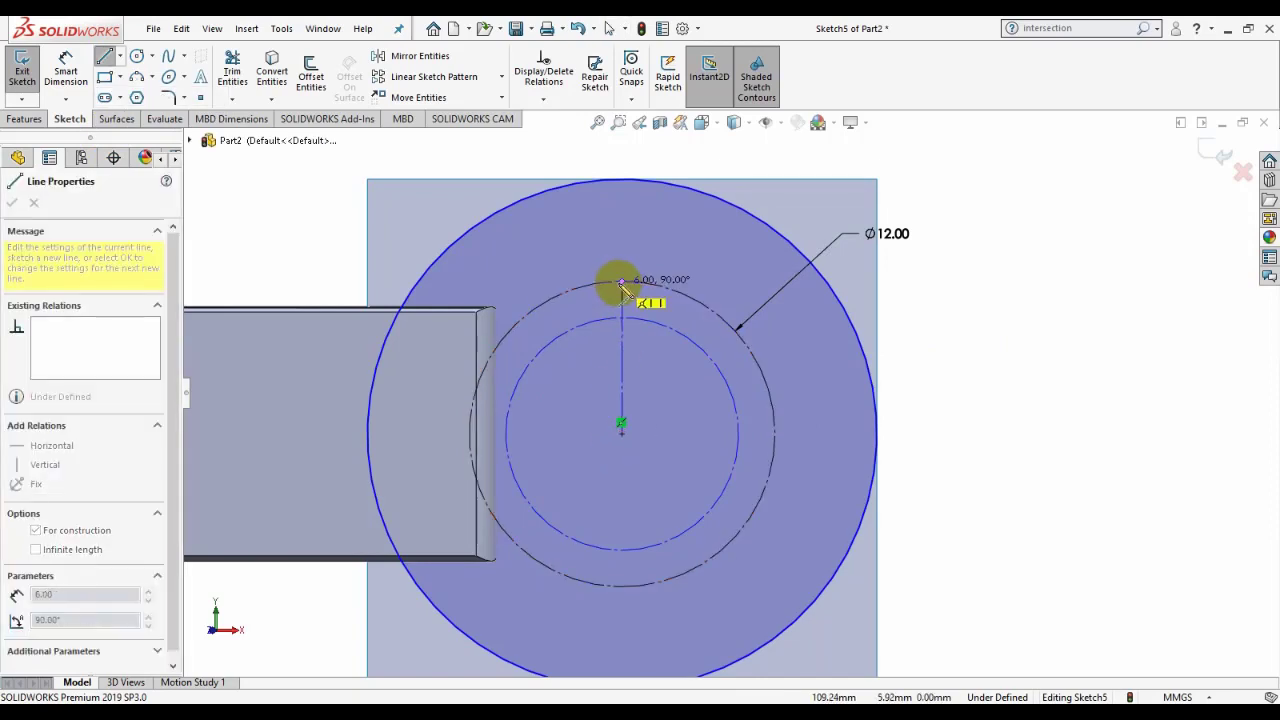
{"action": "right_click", "coordinate": [621, 284]}
{"action": "left_click", "coordinate": [648, 313]}
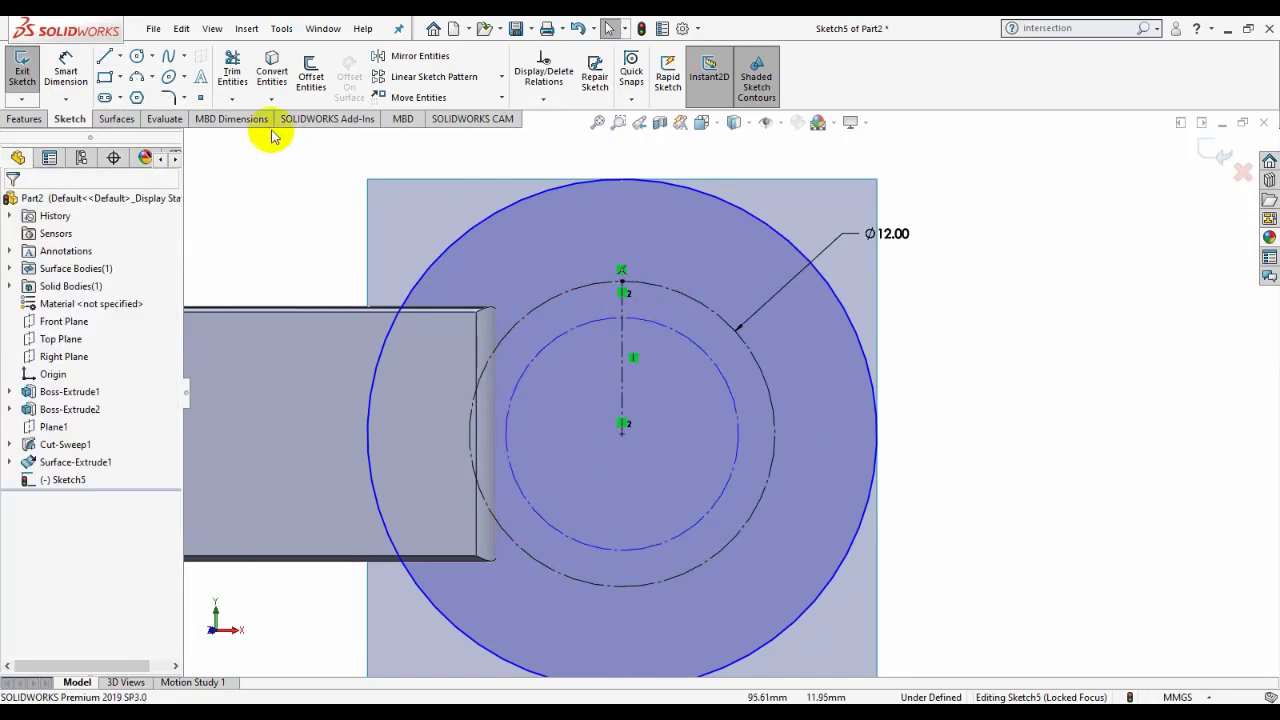
{"action": "left_click", "coordinate": [105, 57]}
{"action": "scroll", "coordinate": [630, 280], "scroll_direction": "down", "scroll_amount": 4}
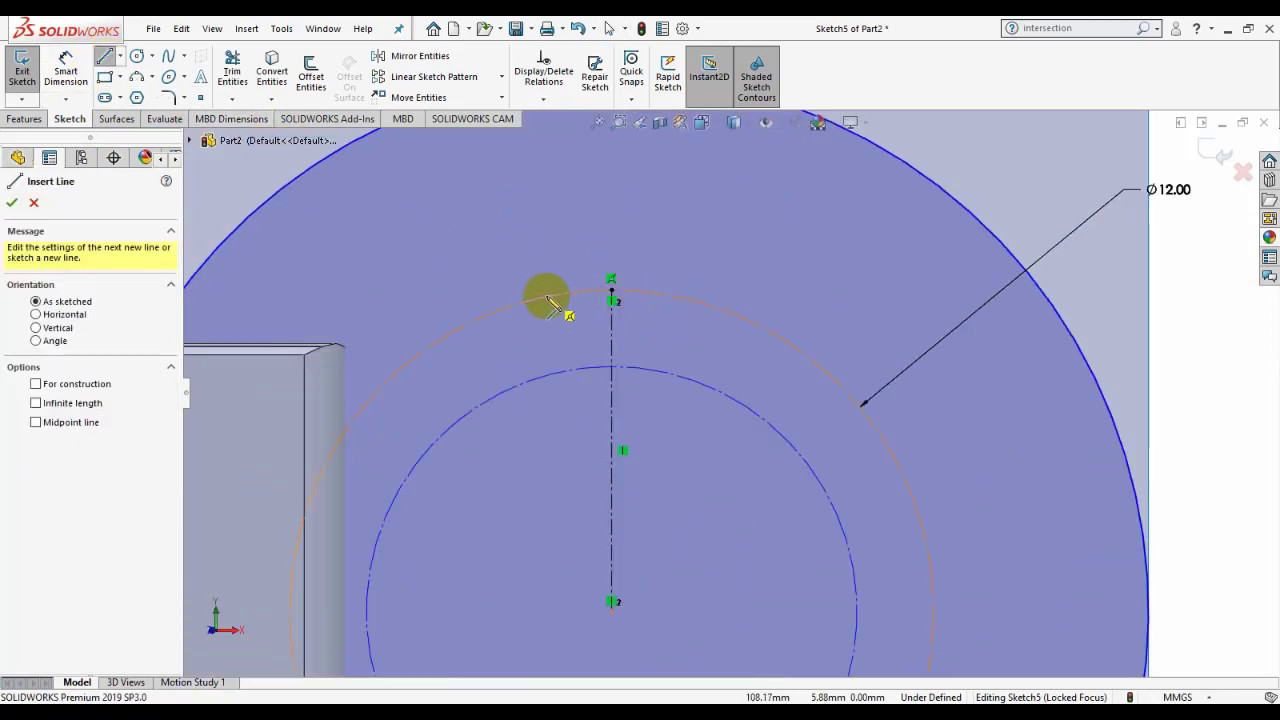
{"action": "left_click_drag", "start_coordinate": [589, 340], "coordinate": [610, 366]}
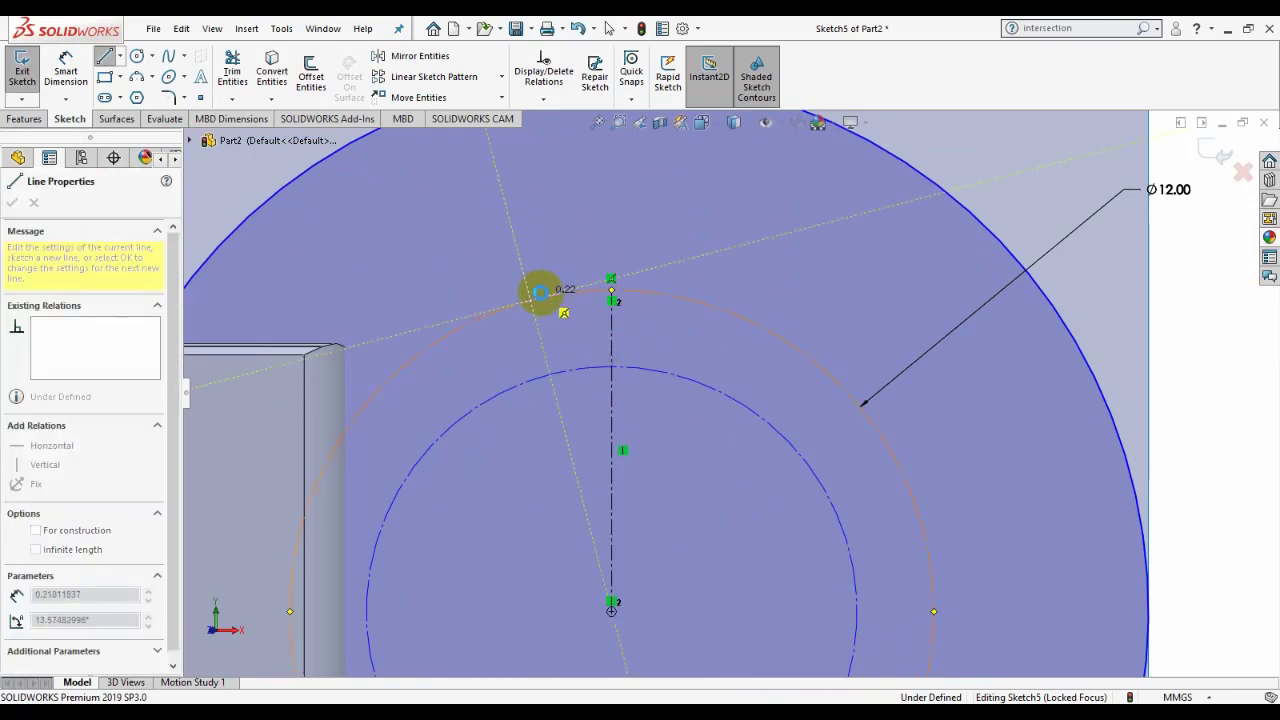
{"action": "key", "text": "Escape"}
{"action": "left_click", "coordinate": [105, 59]}
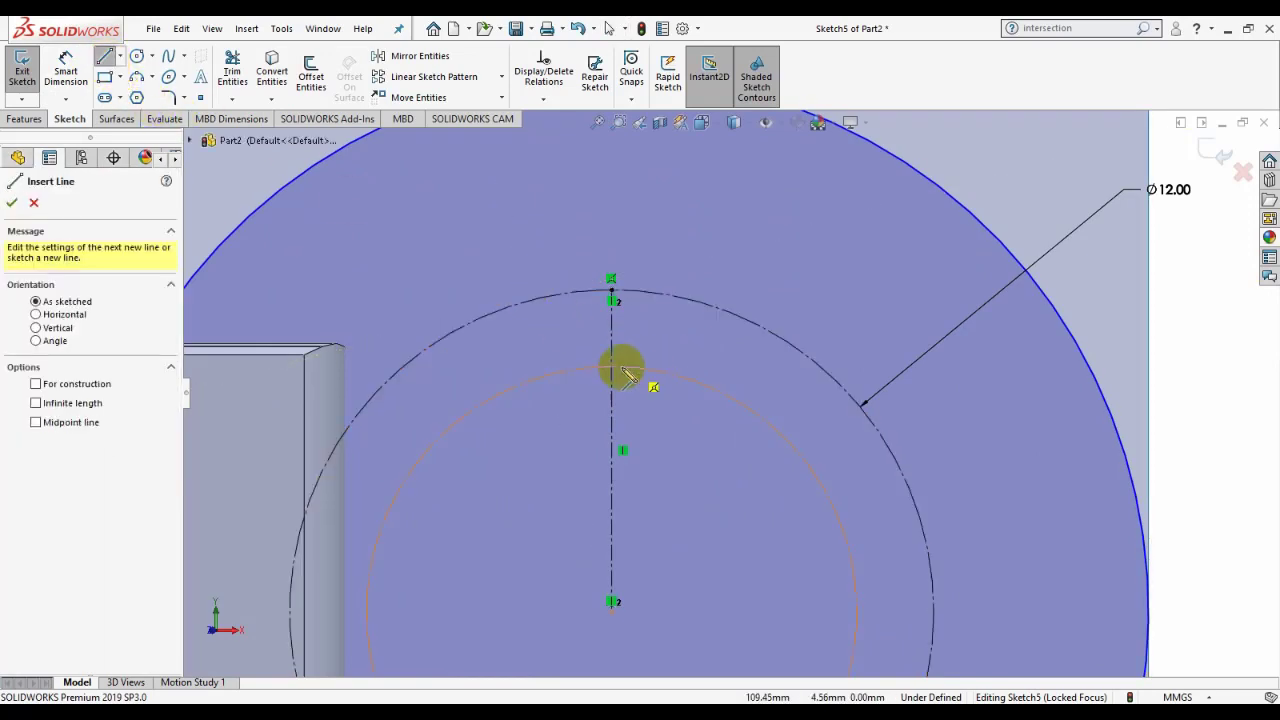
{"action": "left_click", "coordinate": [556, 373]}
{"action": "right_click", "coordinate": [614, 295]}
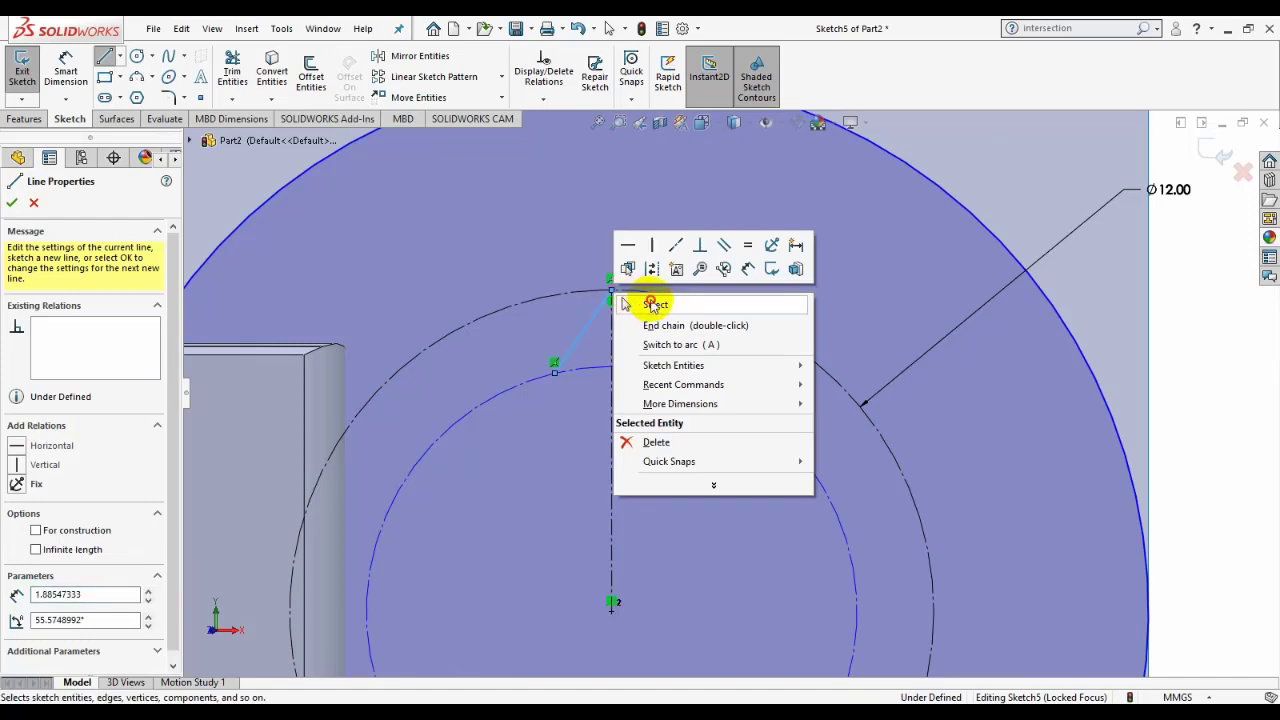
{"action": "left_click", "coordinate": [651, 297]}
Step: Mirror the slanted tooth line about the vertical centerline
{"action": "left_click", "coordinate": [418, 56]}
{"action": "left_click", "coordinate": [586, 330]}
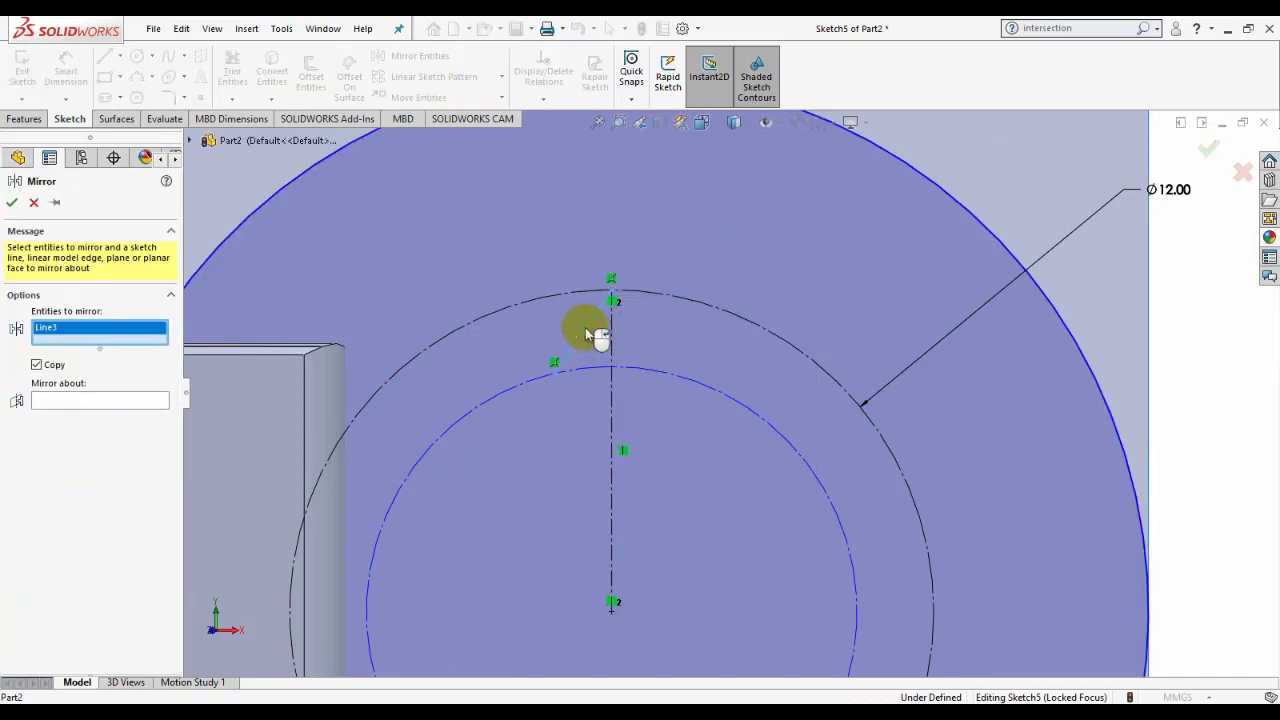
{"action": "left_click", "coordinate": [72, 401]}
{"action": "left_click", "coordinate": [611, 386]}
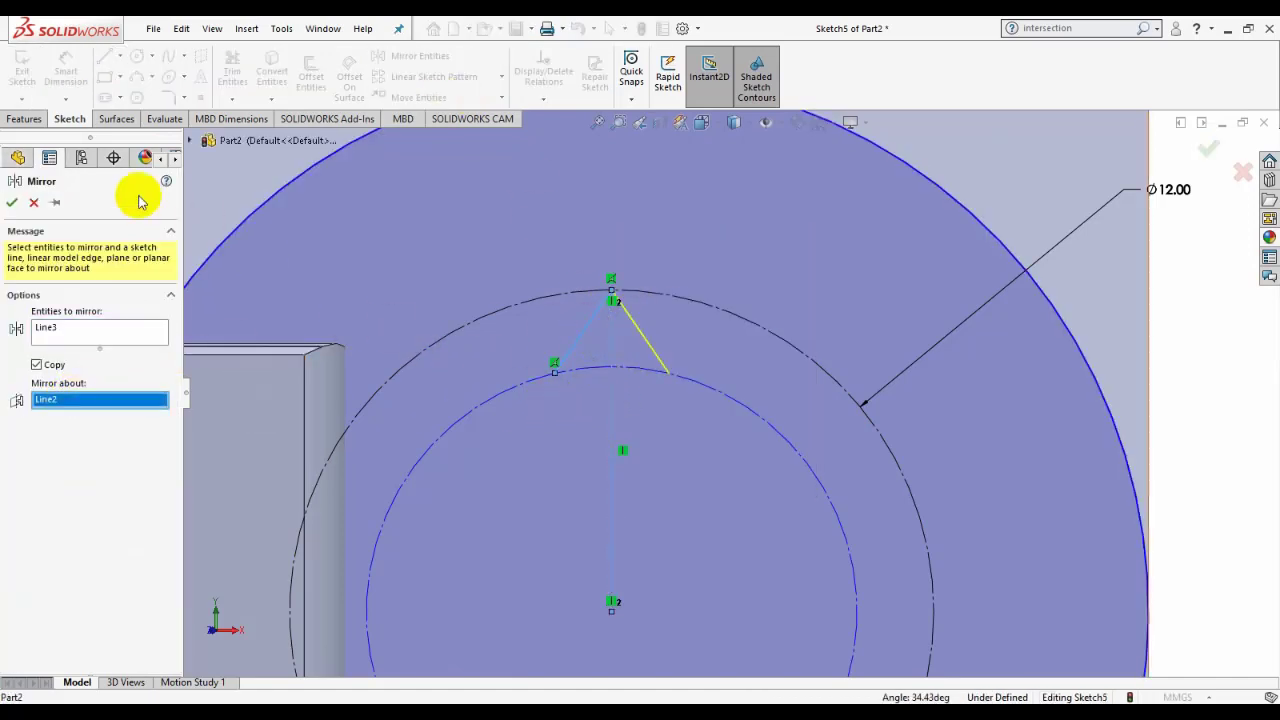
{"action": "left_click", "coordinate": [12, 203]}
Step: Draw a construction line from the bottom centre point to the tooth's right corner
{"action": "left_click", "coordinate": [119, 58]}
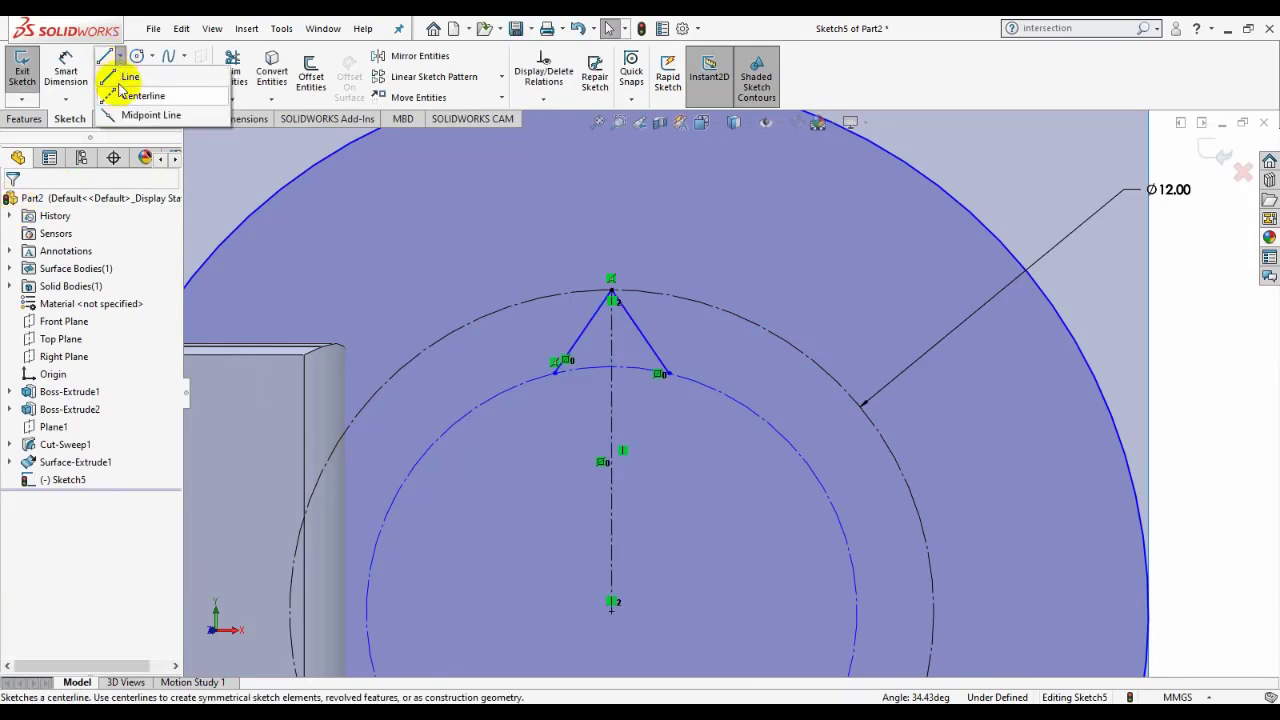
{"action": "left_click", "coordinate": [125, 90]}
{"action": "left_click", "coordinate": [611, 602]}
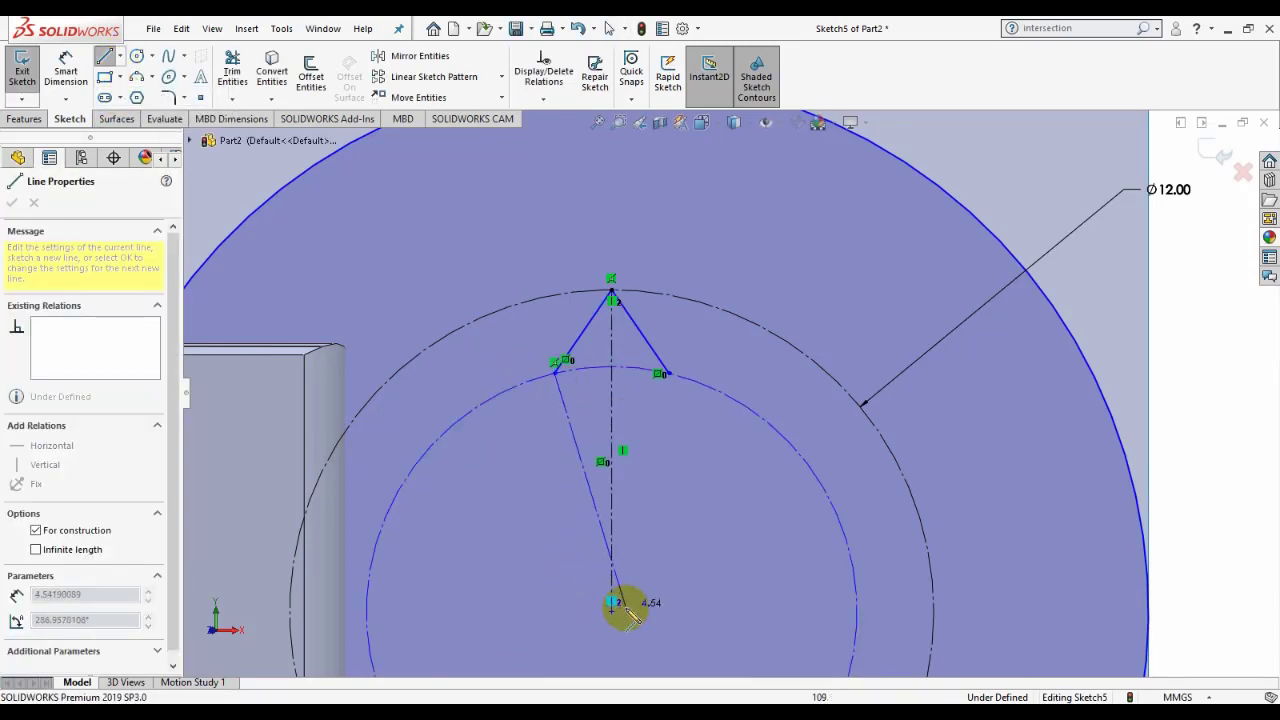
{"action": "left_click", "coordinate": [661, 374]}
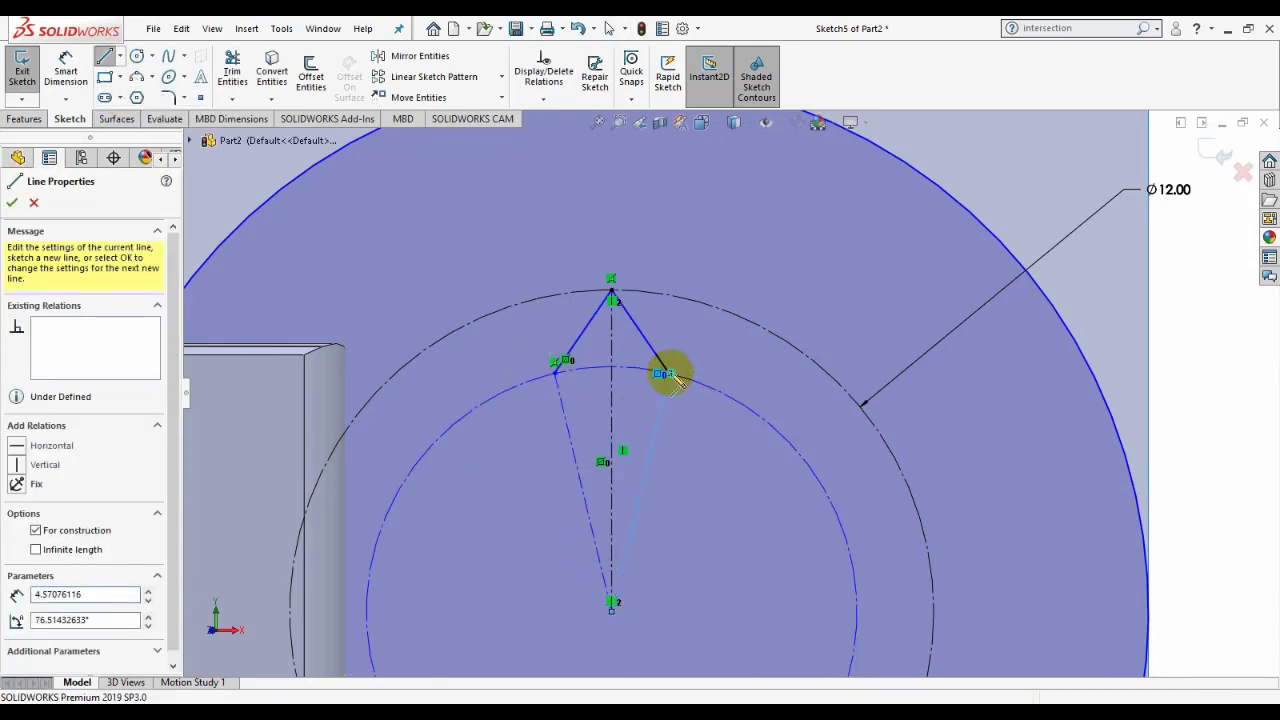
{"action": "right_click", "coordinate": [671, 371]}
{"action": "left_click", "coordinate": [729, 323]}
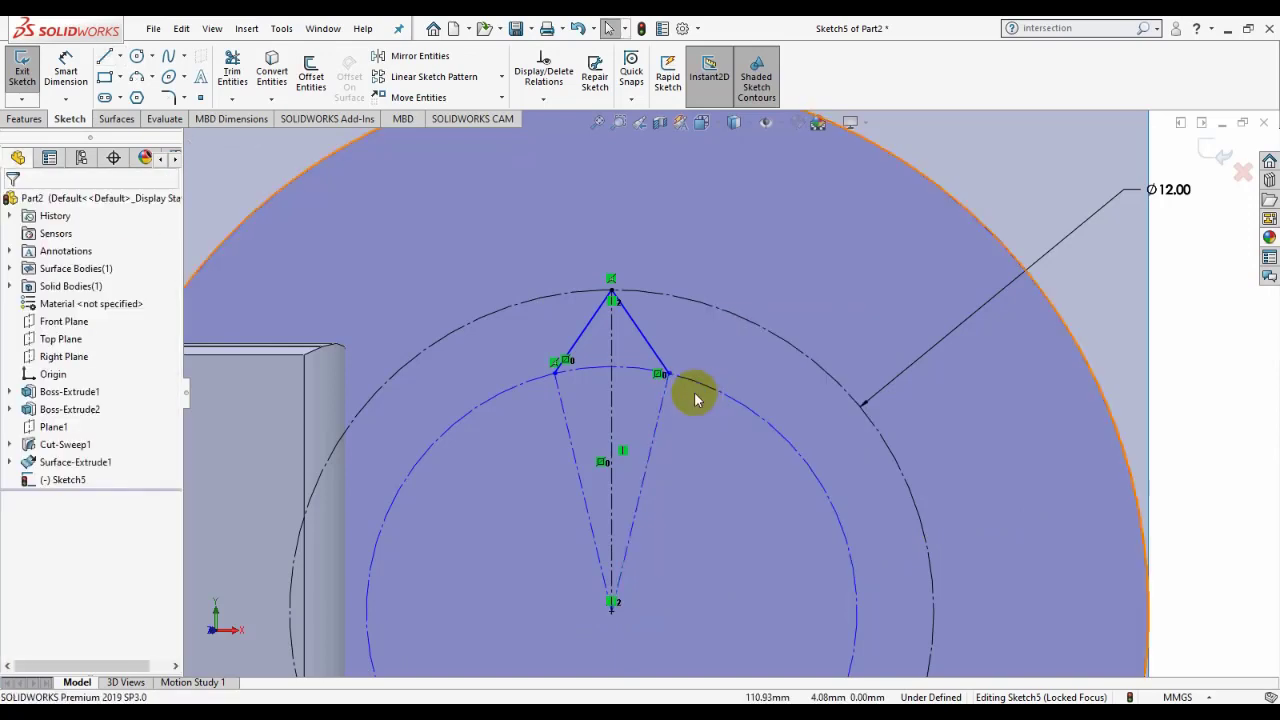
{"action": "left_click", "coordinate": [65, 68]}
Step: Set the angle between the two construction lines to 30° (360/12)
{"action": "left_click", "coordinate": [651, 435]}
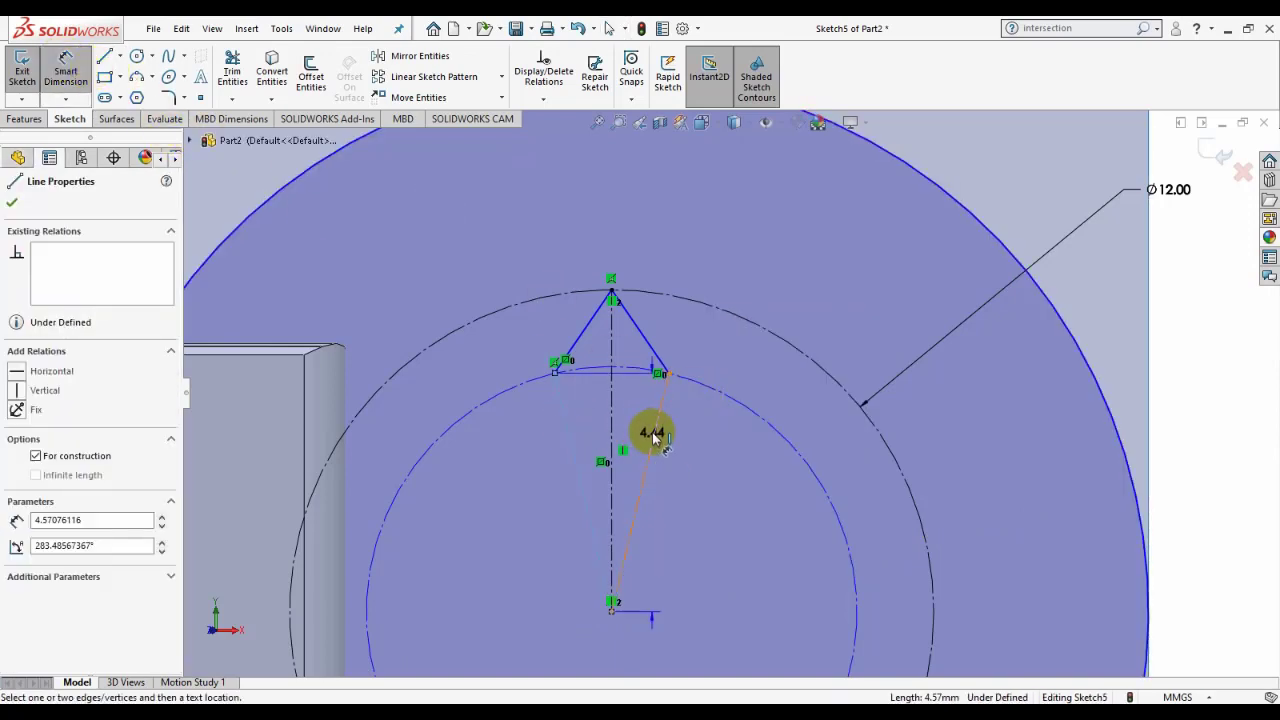
{"action": "left_click", "coordinate": [617, 294]}
{"action": "left_click", "coordinate": [612, 215]}
{"action": "type", "text": "360/12"}
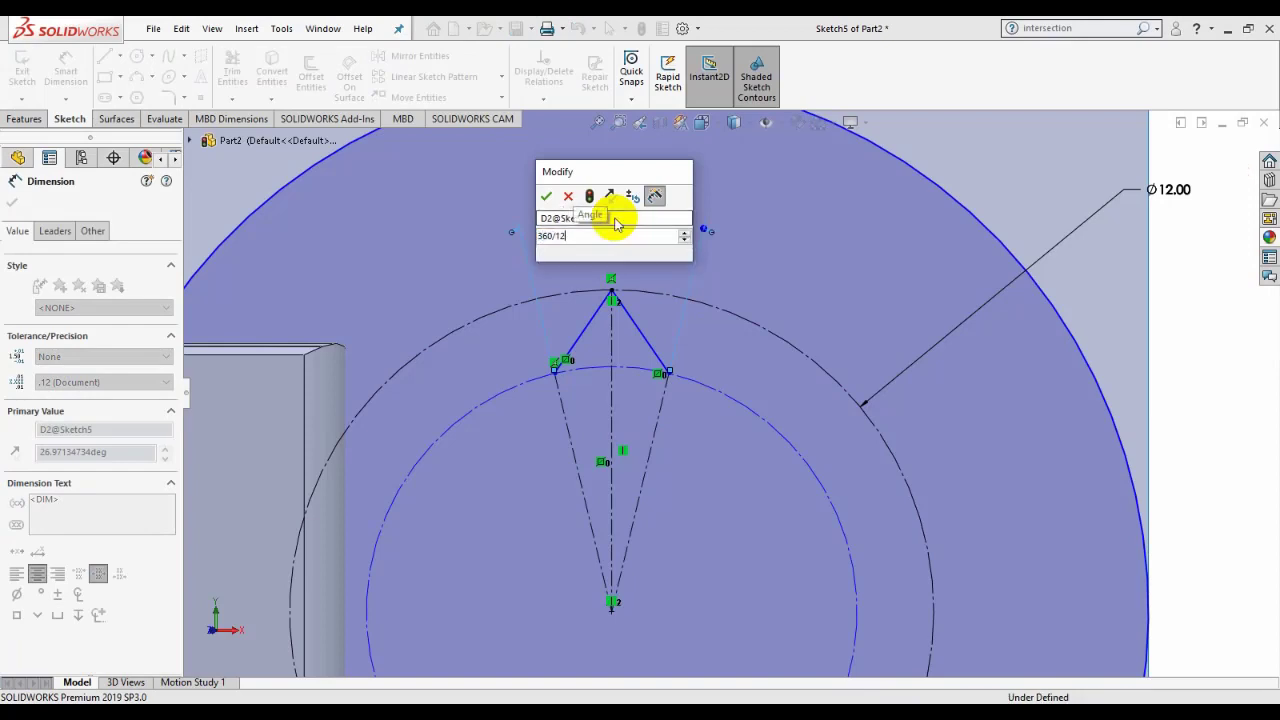
{"action": "key", "text": "Return"}
{"action": "left_click", "coordinate": [10, 205]}
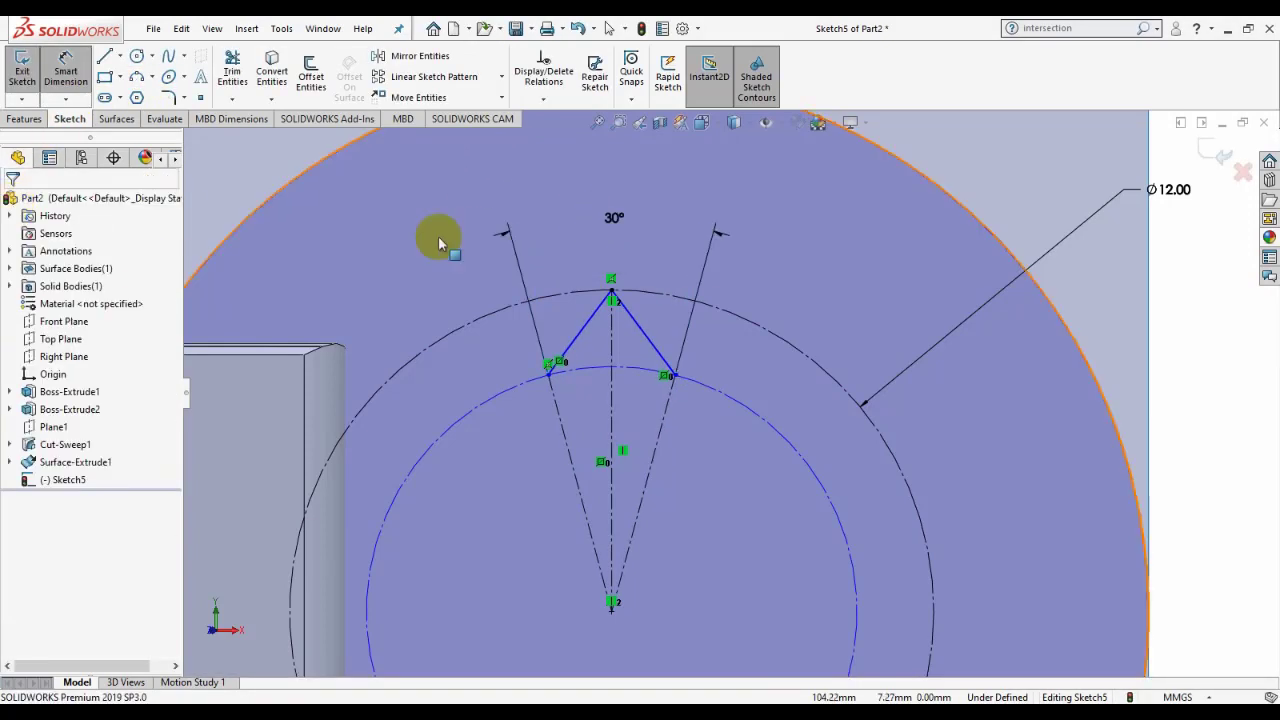
{"action": "scroll", "coordinate": [614, 214], "scroll_direction": "up", "scroll_amount": 3}
{"action": "scroll", "coordinate": [714, 423], "scroll_direction": "up", "scroll_amount": 2}
{"action": "middle_click_drag", "start_coordinate": [798, 520], "coordinate": [766, 402], "text": "ctrl"}
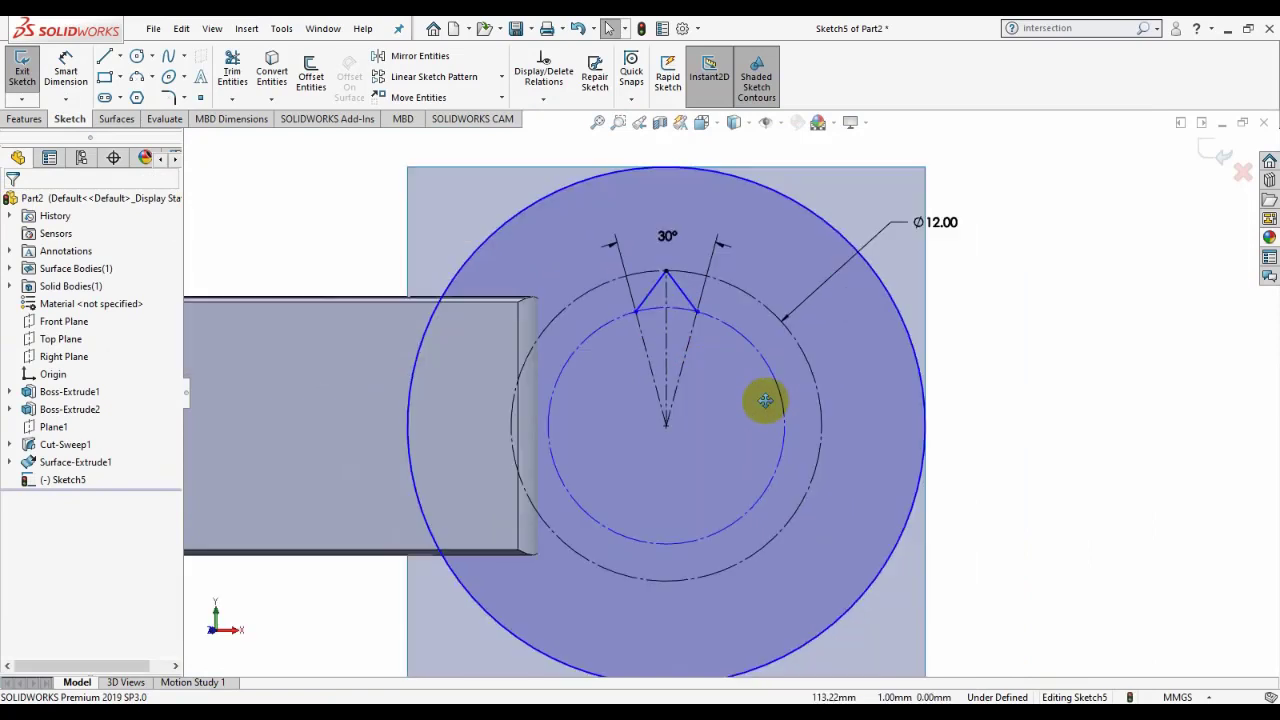
Step: Dimension the tooth's base corner 5.00 vertically above the centre point
{"action": "left_click", "coordinate": [62, 62]}
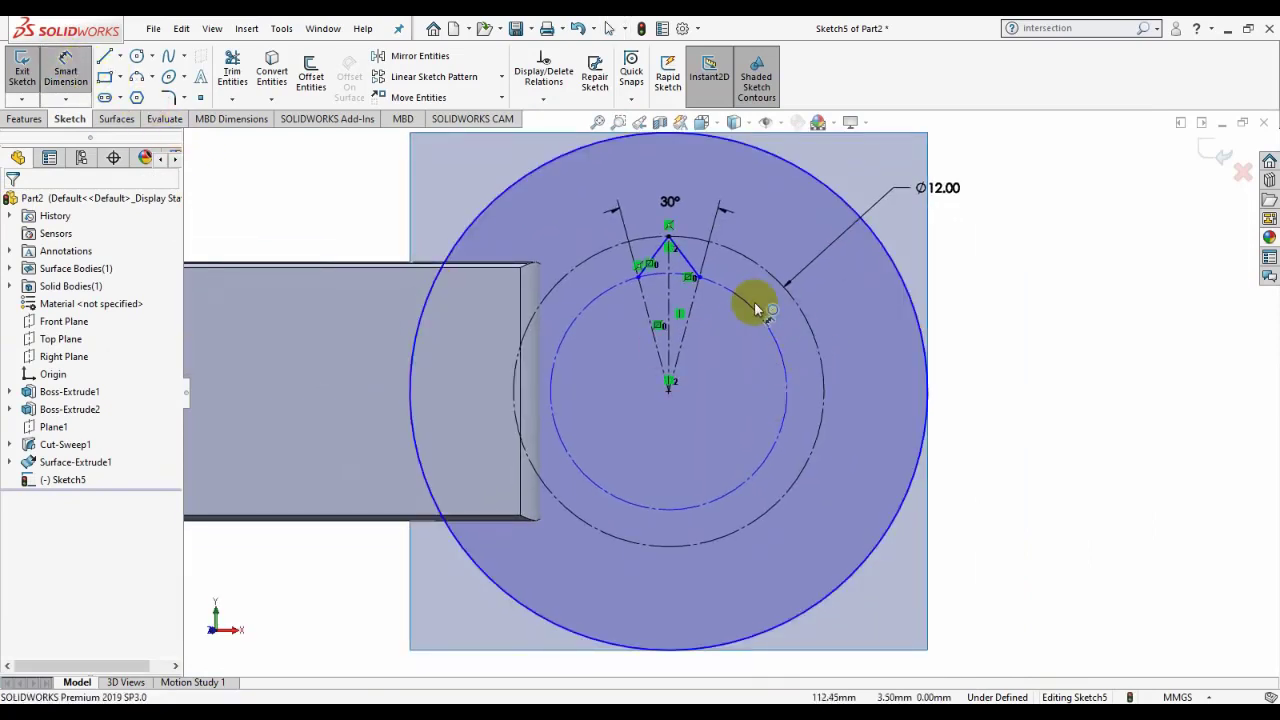
{"action": "left_click", "coordinate": [702, 284]}
{"action": "left_click", "coordinate": [674, 396]}
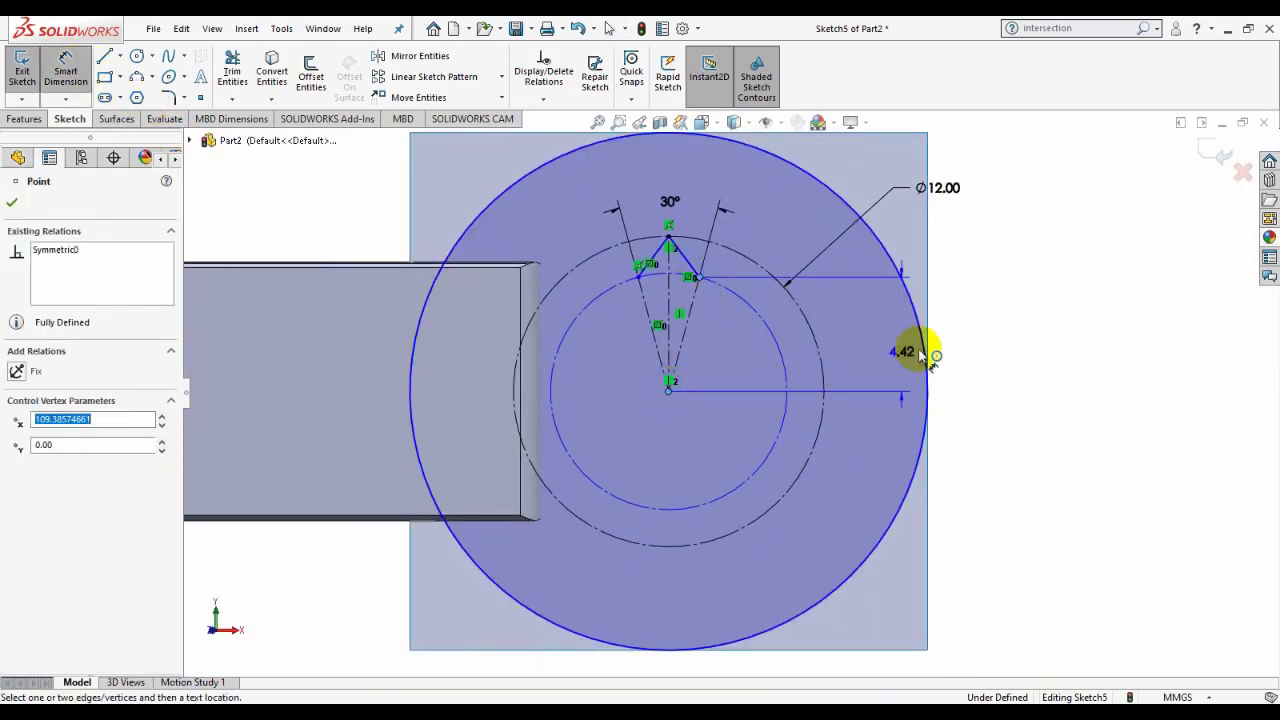
{"action": "left_click", "coordinate": [1002, 336]}
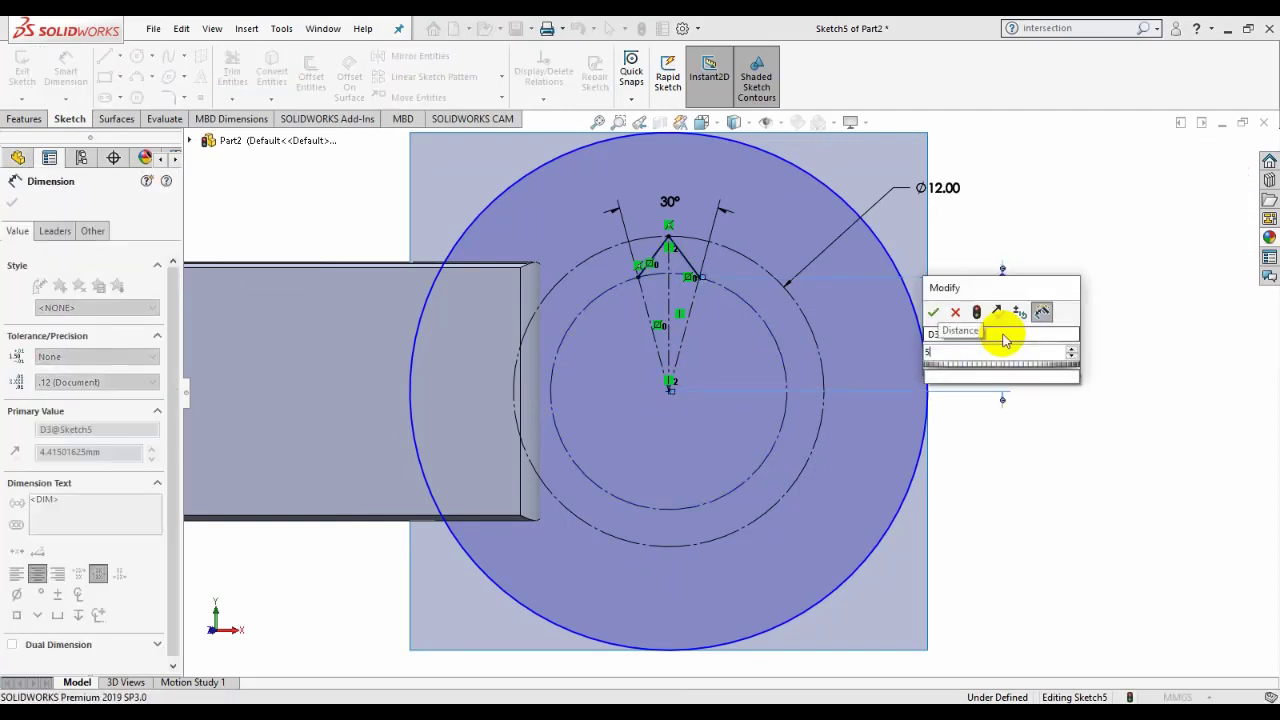
{"action": "type", "text": "5"}
{"action": "key", "text": "Return"}
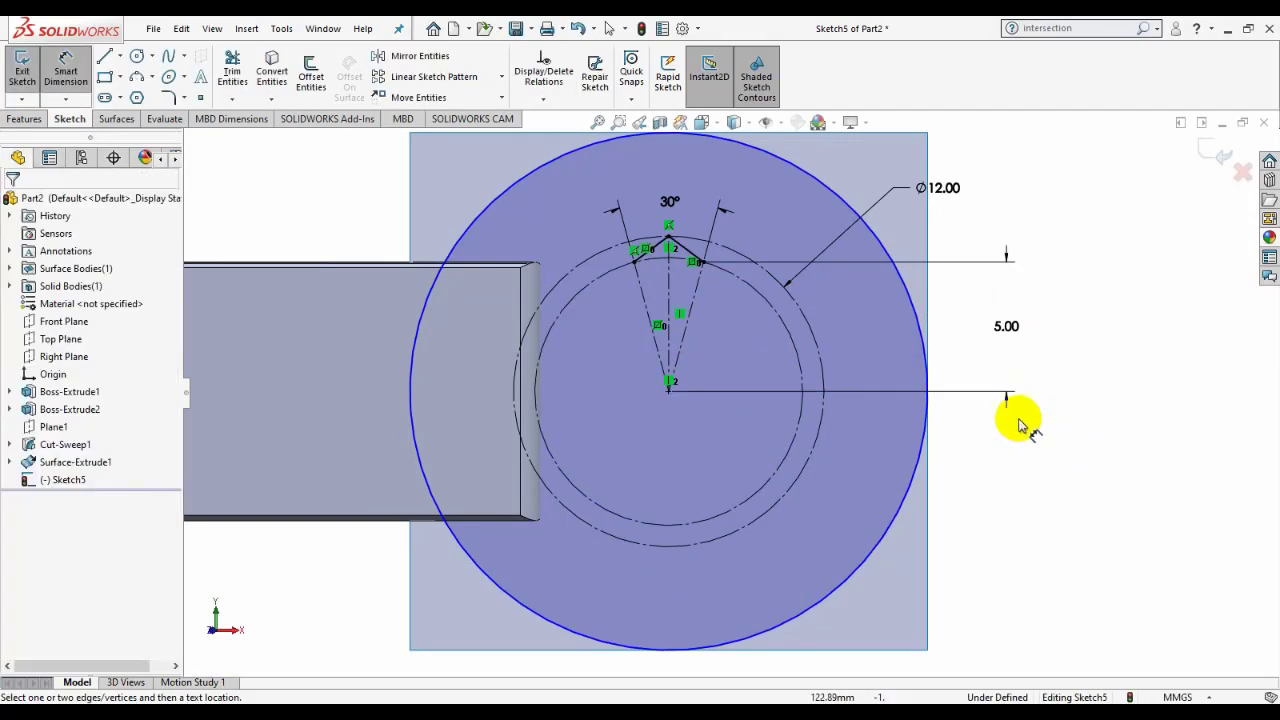
{"action": "left_click", "coordinate": [66, 70]}
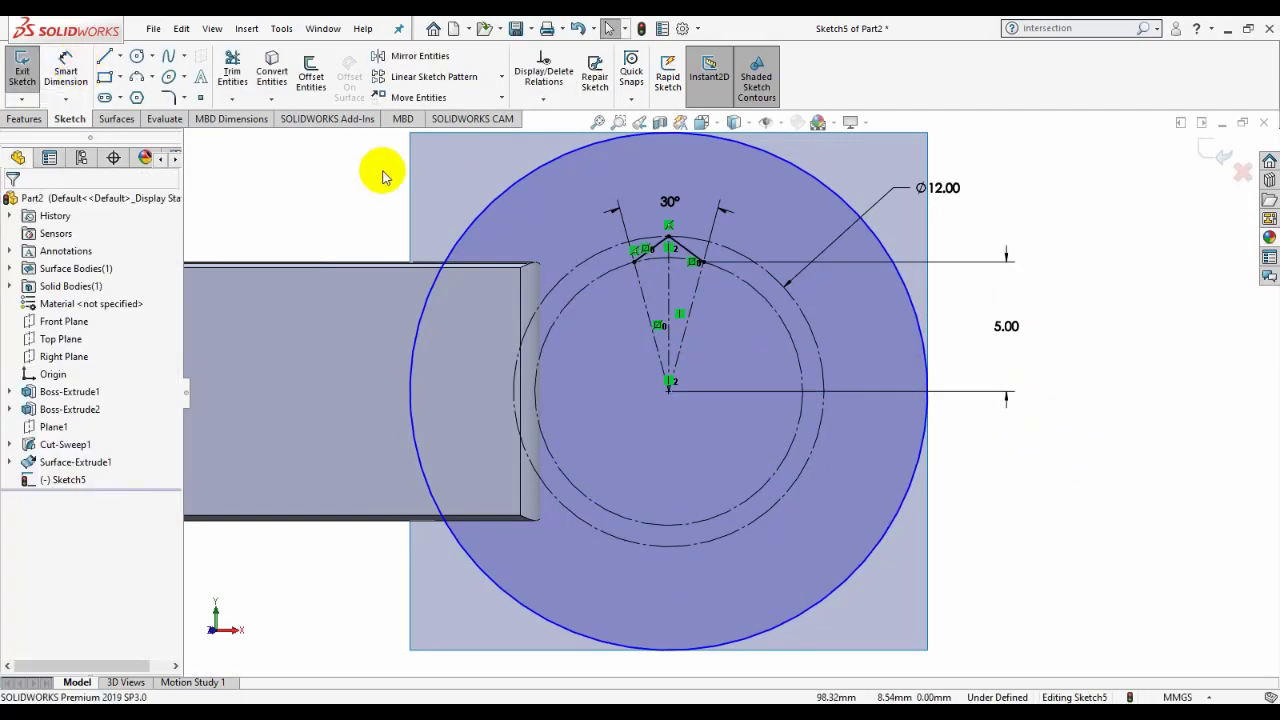
Step: Start a circular sketch pattern of the two tooth lines (Line3, Line4) about Point-1
{"action": "left_click", "coordinate": [501, 77]}
{"action": "left_click", "coordinate": [455, 116]}
{"action": "left_click", "coordinate": [654, 290]}
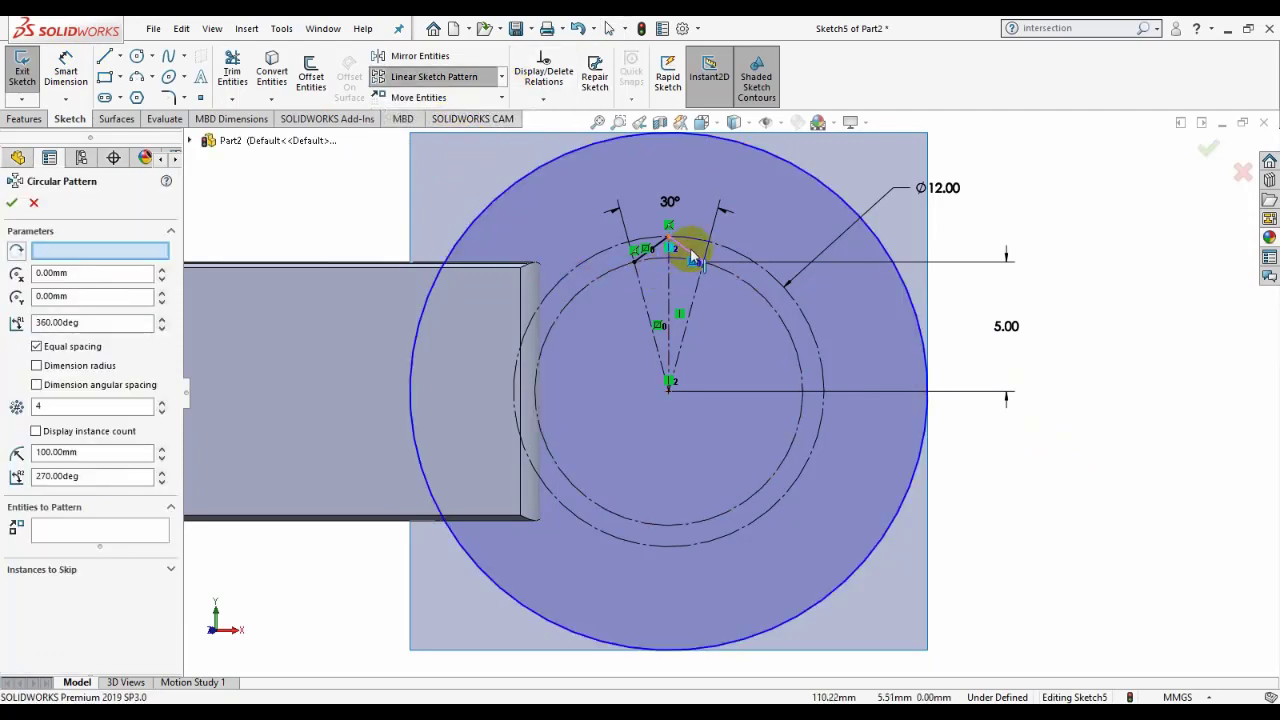
{"action": "left_click", "coordinate": [697, 248]}
{"action": "left_click", "coordinate": [671, 251]}
{"action": "scroll", "coordinate": [822, 253], "scroll_direction": "up", "scroll_amount": 5}
{"action": "scroll", "coordinate": [822, 253], "scroll_direction": "up", "scroll_amount": 3}
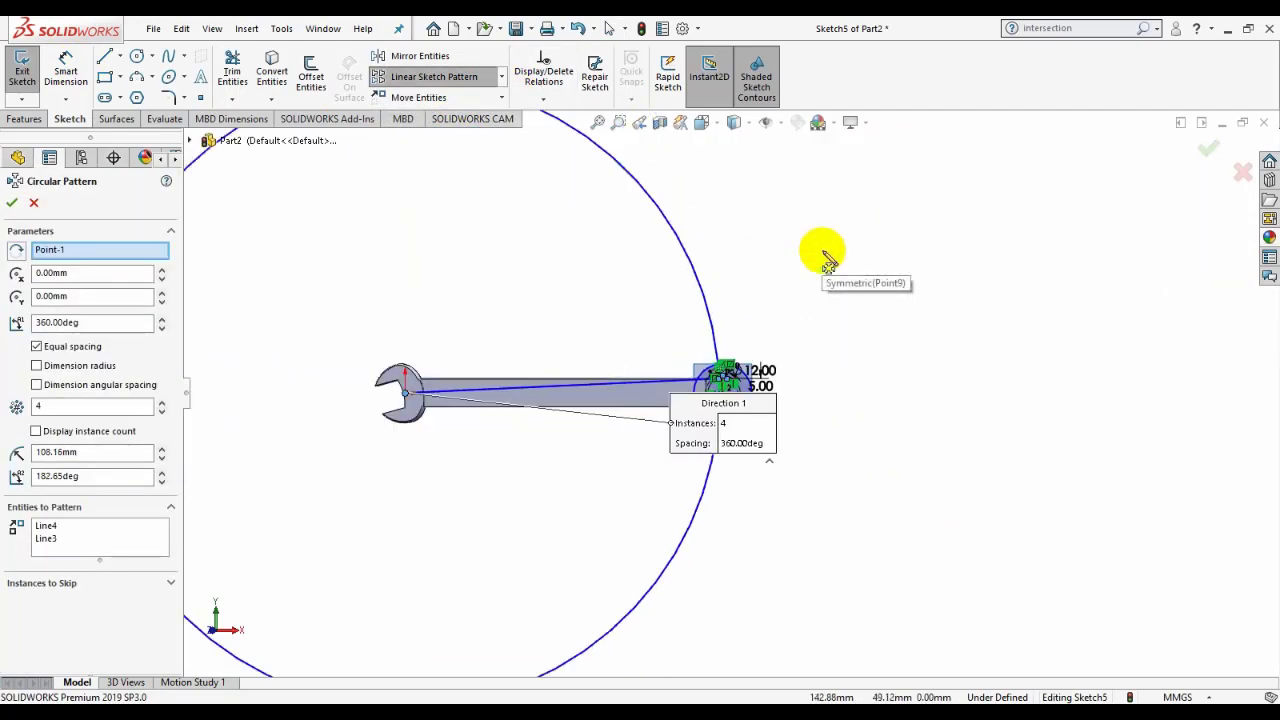
Step: Centre the pattern on the ring's centre and repeat the tooth 12 times
{"action": "left_click", "coordinate": [406, 395]}
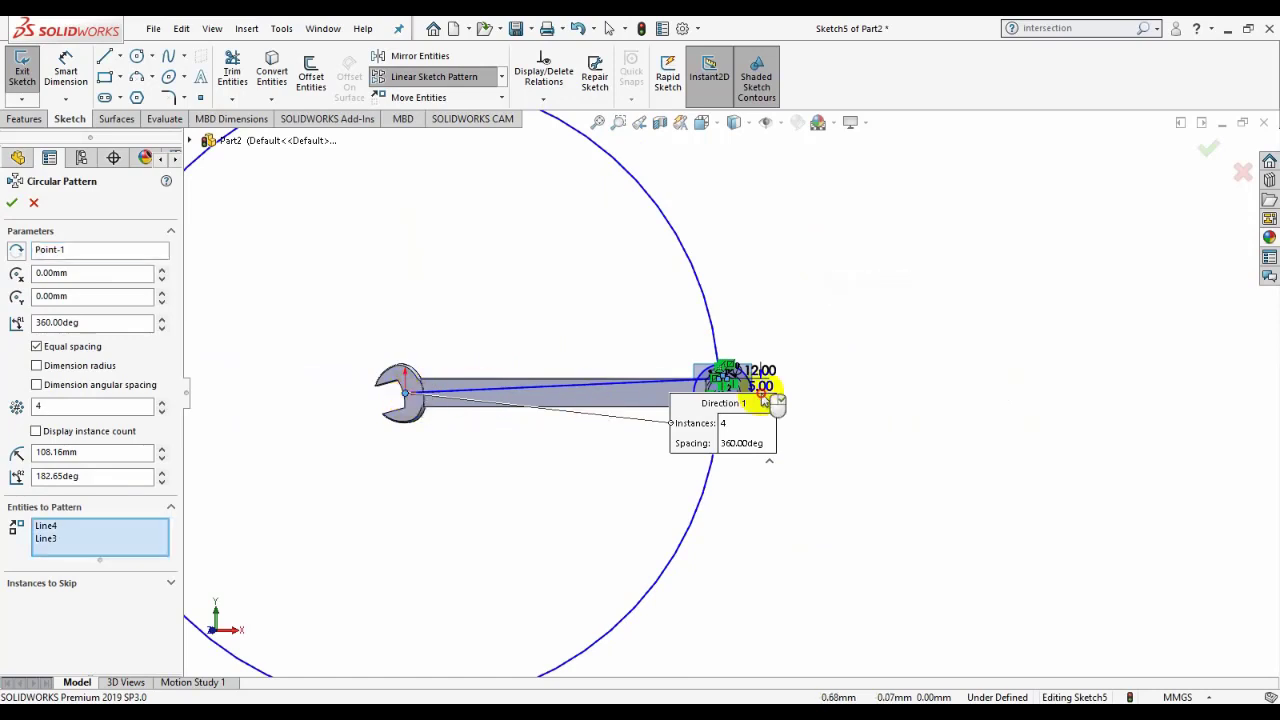
{"action": "scroll", "coordinate": [737, 398], "scroll_direction": "down", "scroll_amount": 4}
{"action": "scroll", "coordinate": [725, 392], "scroll_direction": "up", "scroll_amount": 2}
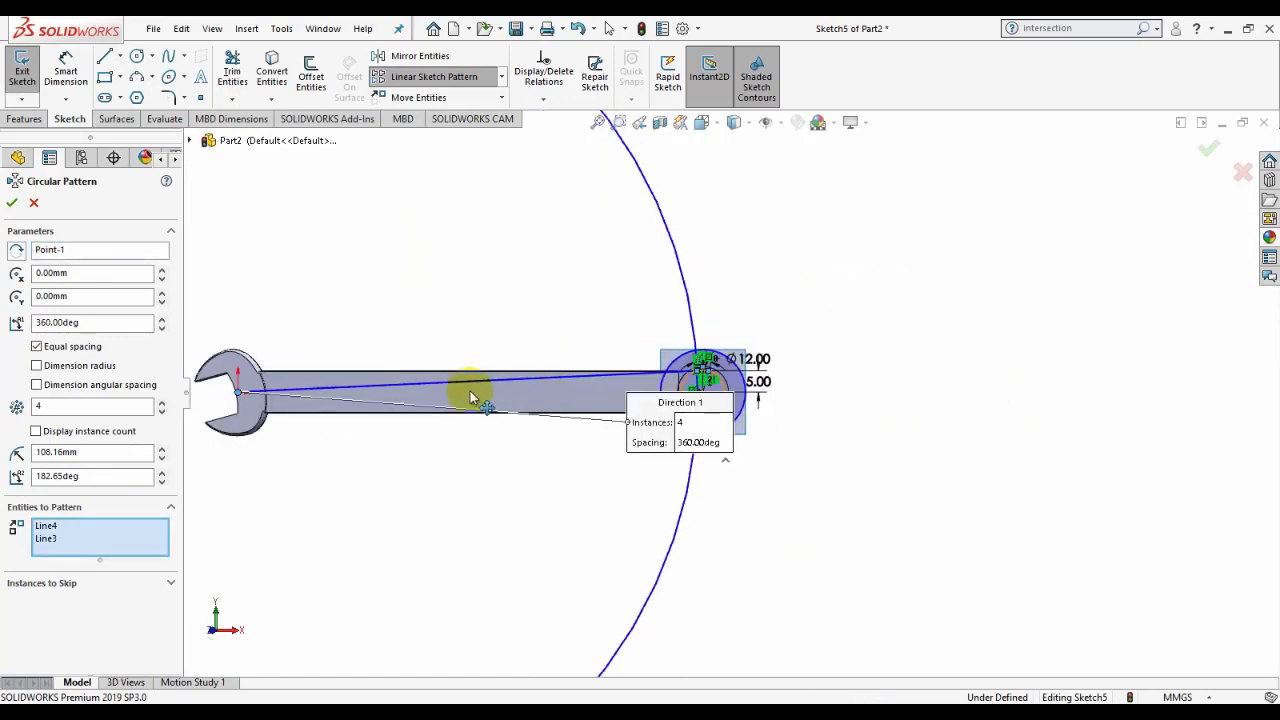
{"action": "left_click_drag", "start_coordinate": [240, 395], "coordinate": [716, 403]}
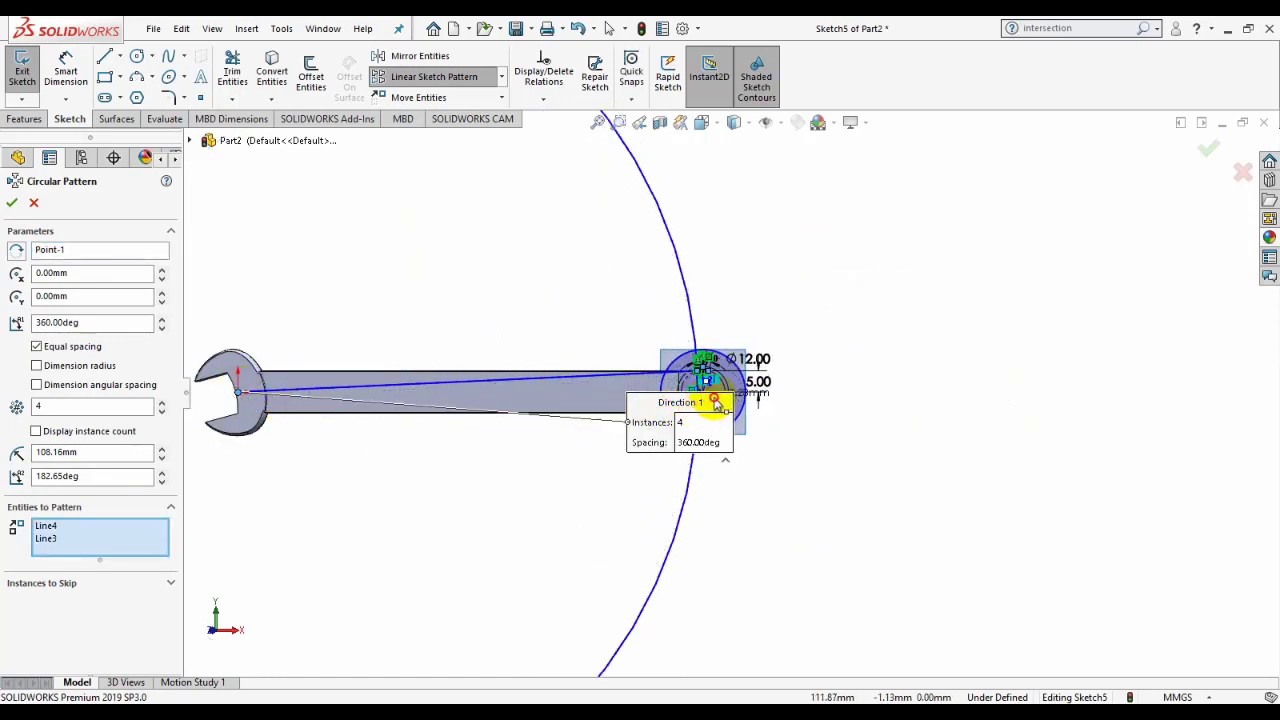
{"action": "scroll", "coordinate": [708, 397], "scroll_direction": "down", "scroll_amount": 3}
{"action": "scroll", "coordinate": [712, 400], "scroll_direction": "down", "scroll_amount": 2}
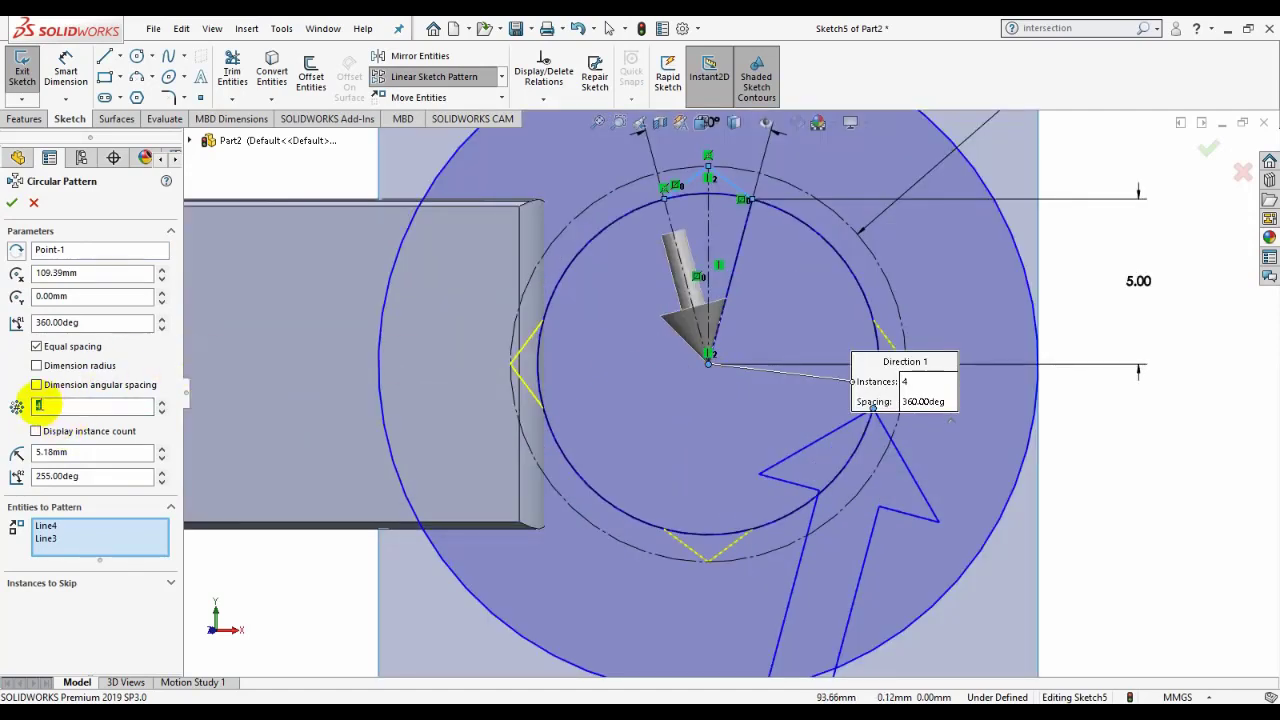
{"action": "type", "text": "12"}
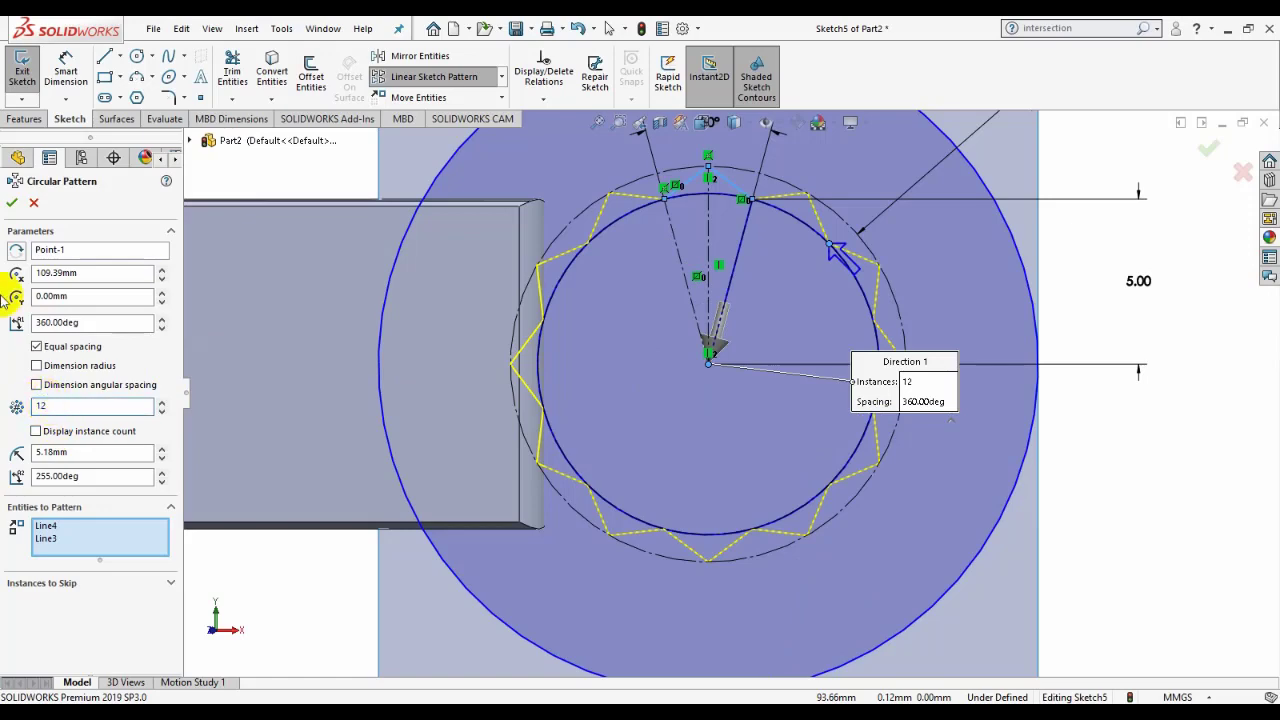
{"action": "key", "text": "Return"}
Step: Exit the sketch and hide the Surface-Extrude1 surface body
{"action": "scroll", "coordinate": [680, 374], "scroll_direction": "up", "scroll_amount": 4}
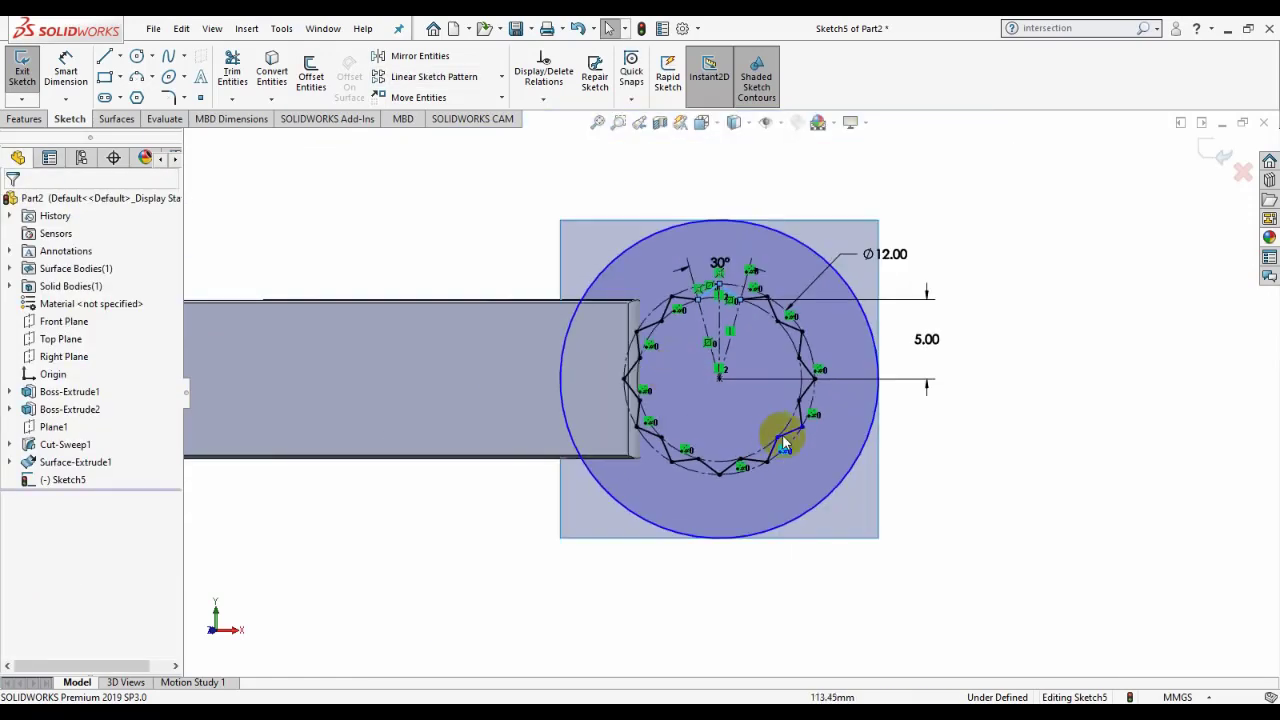
{"action": "mouse_move", "coordinate": [782, 434]}
{"action": "middle_mouse_down"}
{"action": "mouse_move", "coordinate": [772, 295]}
{"action": "mouse_move", "coordinate": [957, 466]}
{"action": "middle_mouse_up"}
{"action": "scroll", "coordinate": [937, 455], "scroll_direction": "down", "scroll_amount": 2}
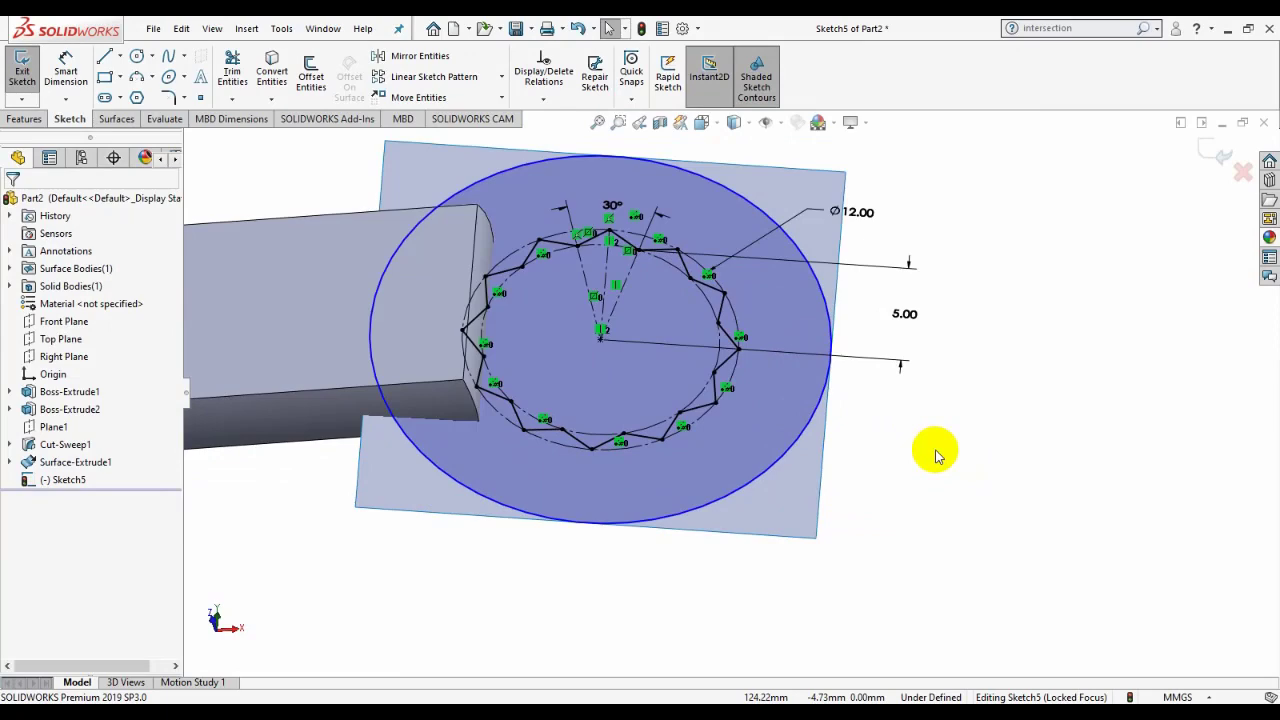
{"action": "key", "text": "ctrl+8"}
{"action": "left_click", "coordinate": [1220, 150]}
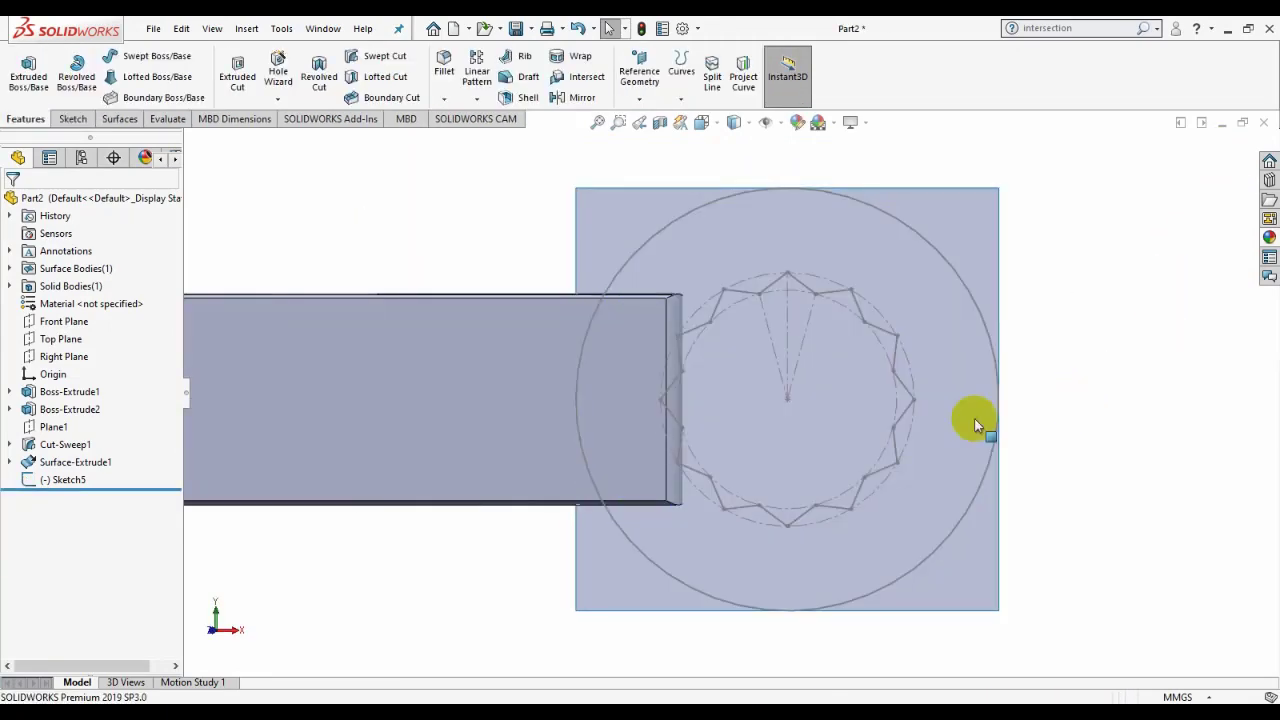
{"action": "mouse_move", "coordinate": [976, 425]}
{"action": "middle_mouse_down"}
{"action": "mouse_move", "coordinate": [837, 400]}
{"action": "mouse_move", "coordinate": [878, 342]}
{"action": "middle_mouse_up"}
{"action": "left_click", "coordinate": [913, 332]}
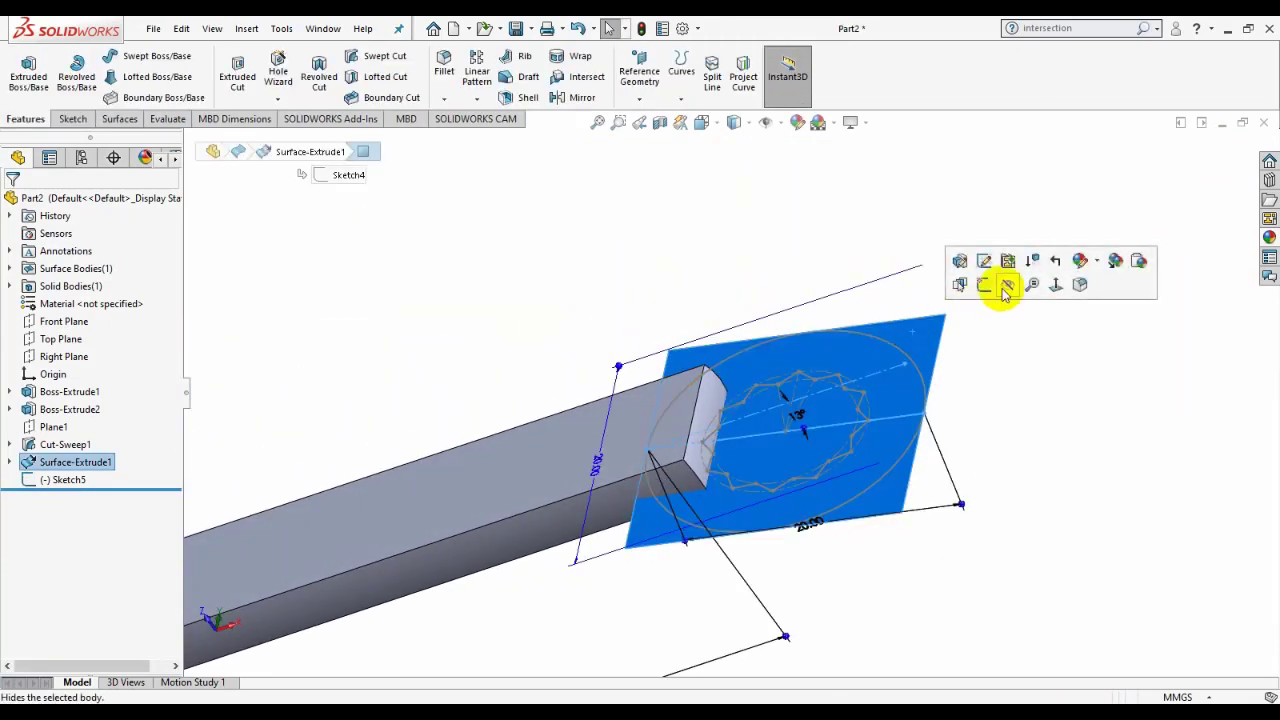
{"action": "left_click", "coordinate": [1008, 287]}
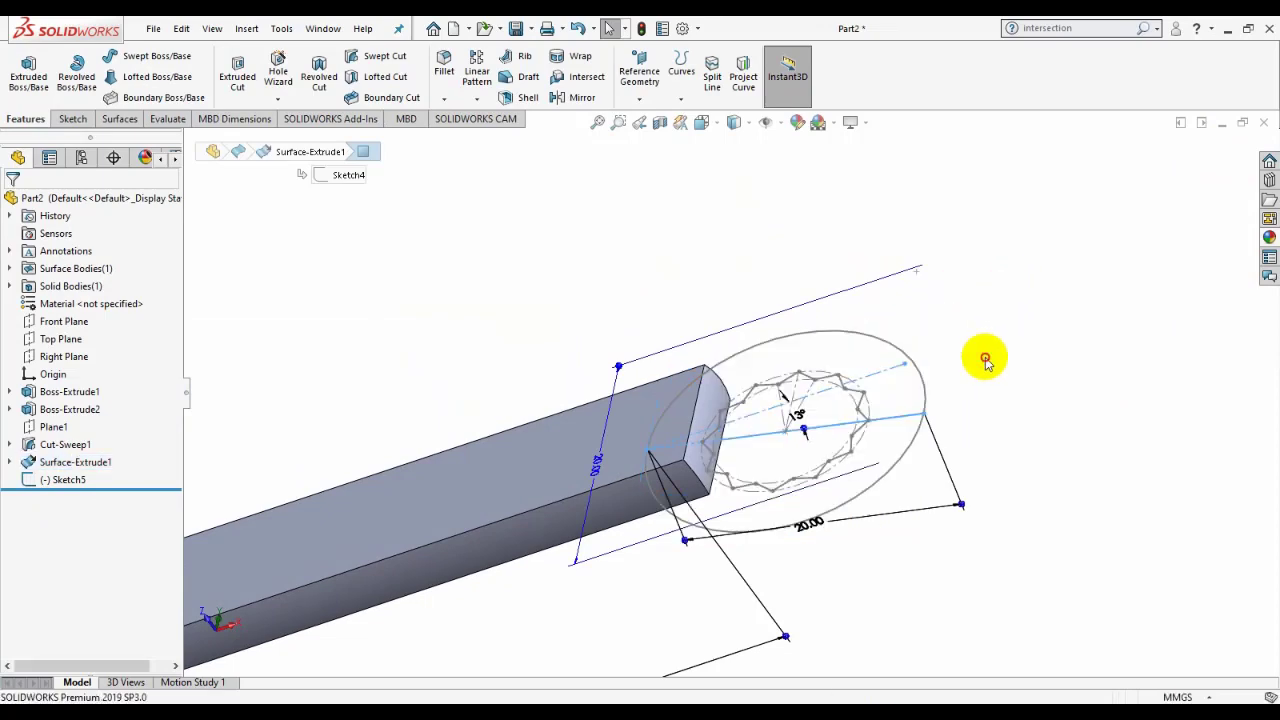
Step: Start an Extruded Boss/Base from Sketch5, previewing the ring region at 20.00 mm
{"action": "mouse_move", "coordinate": [983, 357]}
{"action": "middle_mouse_down"}
{"action": "mouse_move", "coordinate": [829, 549]}
{"action": "mouse_move", "coordinate": [771, 194]}
{"action": "mouse_move", "coordinate": [817, 470]}
{"action": "mouse_move", "coordinate": [717, 297]}
{"action": "mouse_move", "coordinate": [566, 340]}
{"action": "middle_mouse_up"}
{"action": "left_click", "coordinate": [65, 480]}
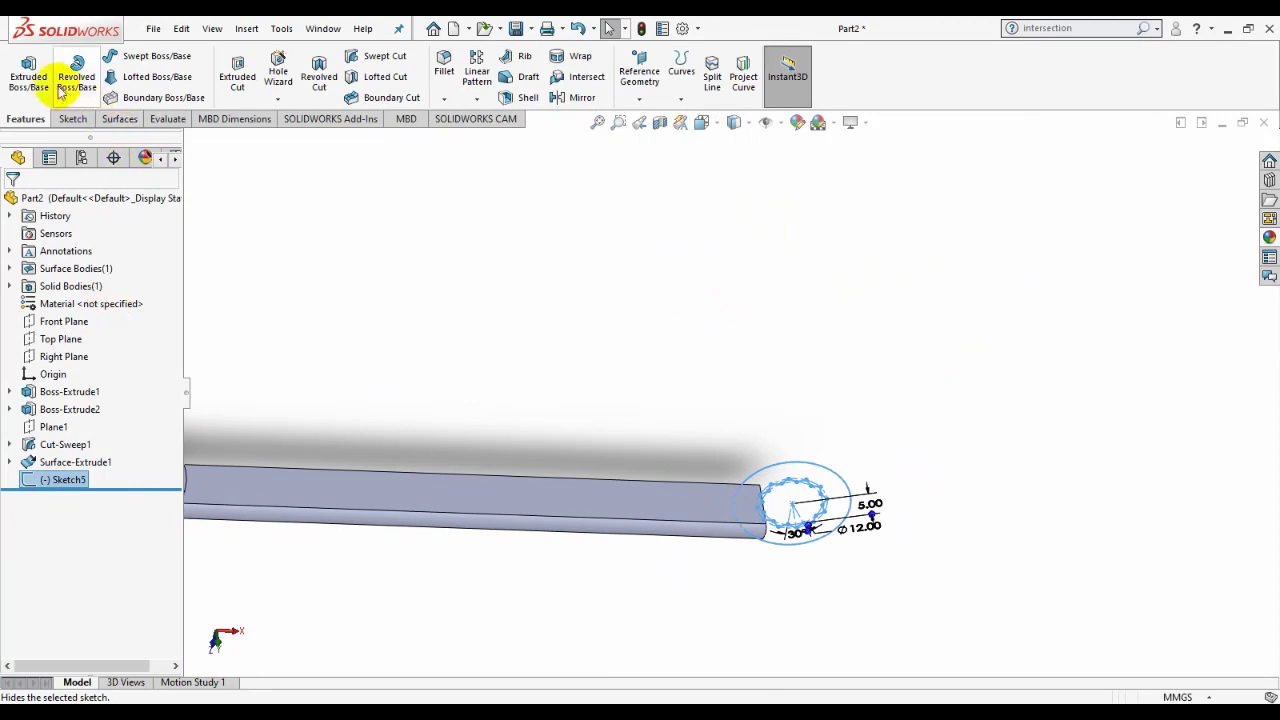
{"action": "left_click", "coordinate": [28, 70]}
{"action": "mouse_move", "coordinate": [860, 552]}
{"action": "middle_mouse_down"}
{"action": "mouse_move", "coordinate": [817, 514]}
{"action": "mouse_move", "coordinate": [836, 528]}
{"action": "middle_mouse_up"}
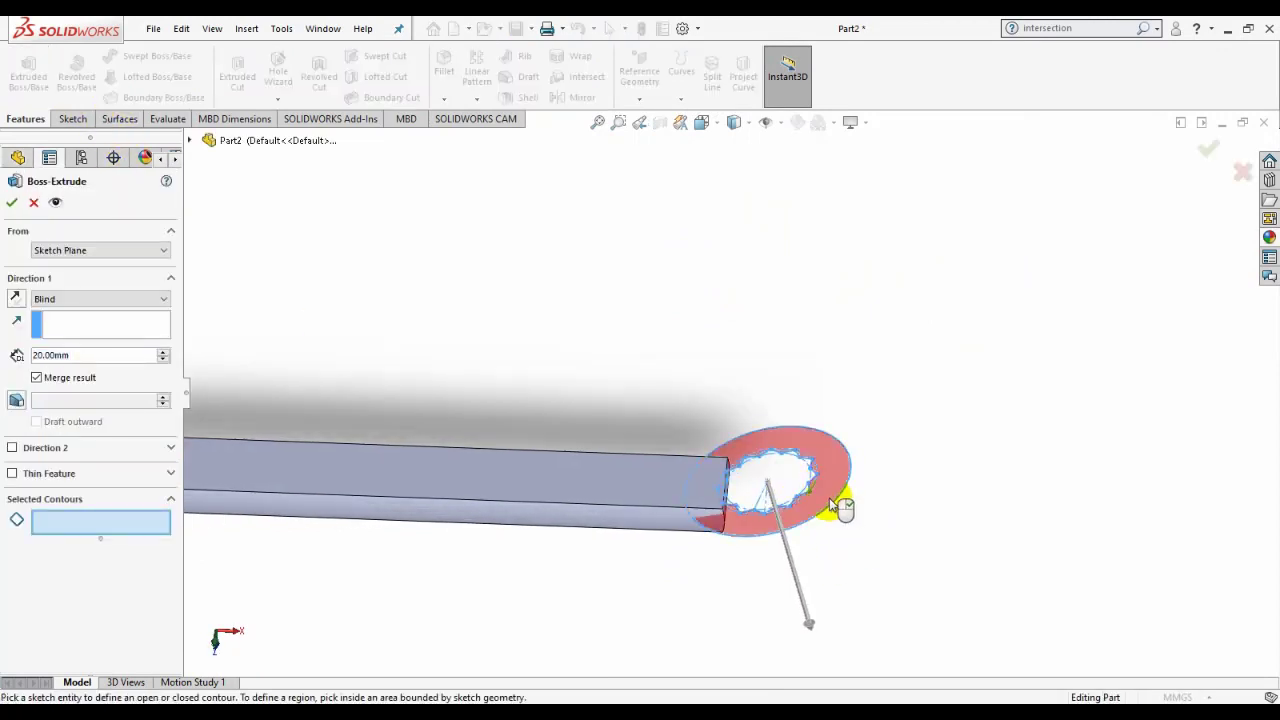
Step: Extrude the ring region mid-plane to a 7.30 mm depth
{"action": "left_click", "coordinate": [829, 498]}
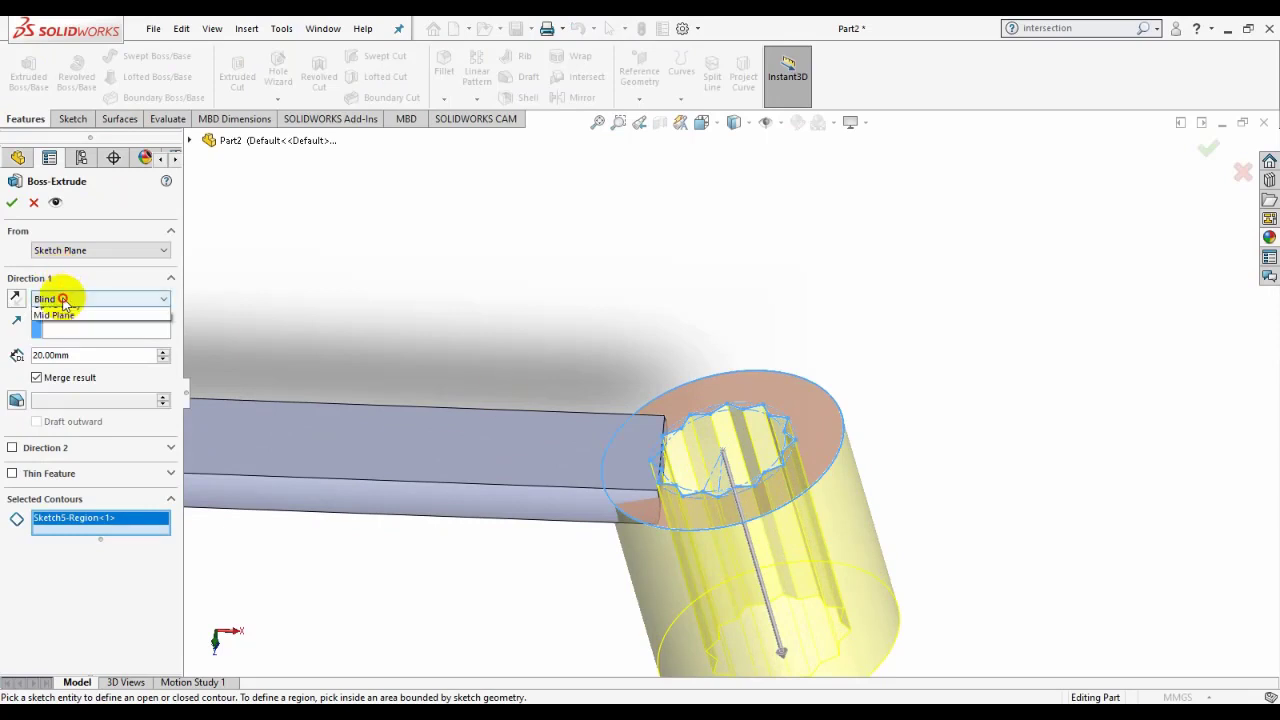
{"action": "left_click", "coordinate": [77, 298]}
{"action": "left_click", "coordinate": [76, 373]}
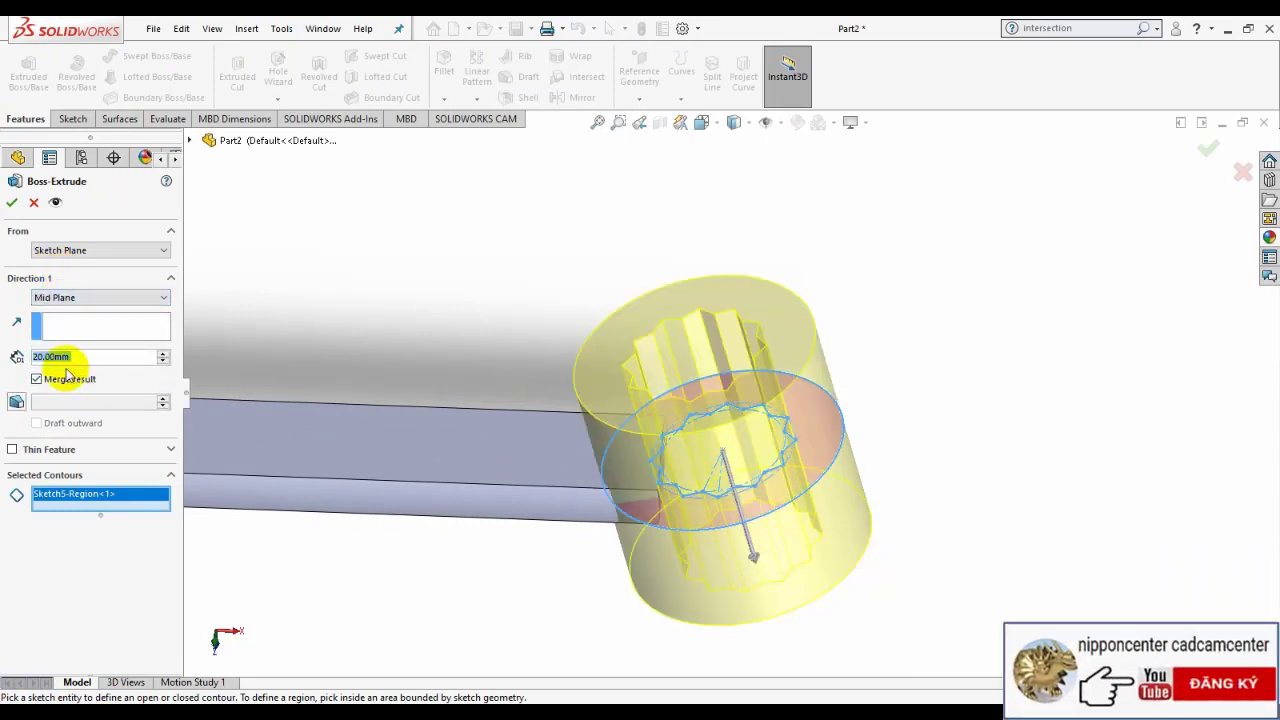
{"action": "type", "text": "730"}
{"action": "key", "text": "Return"}
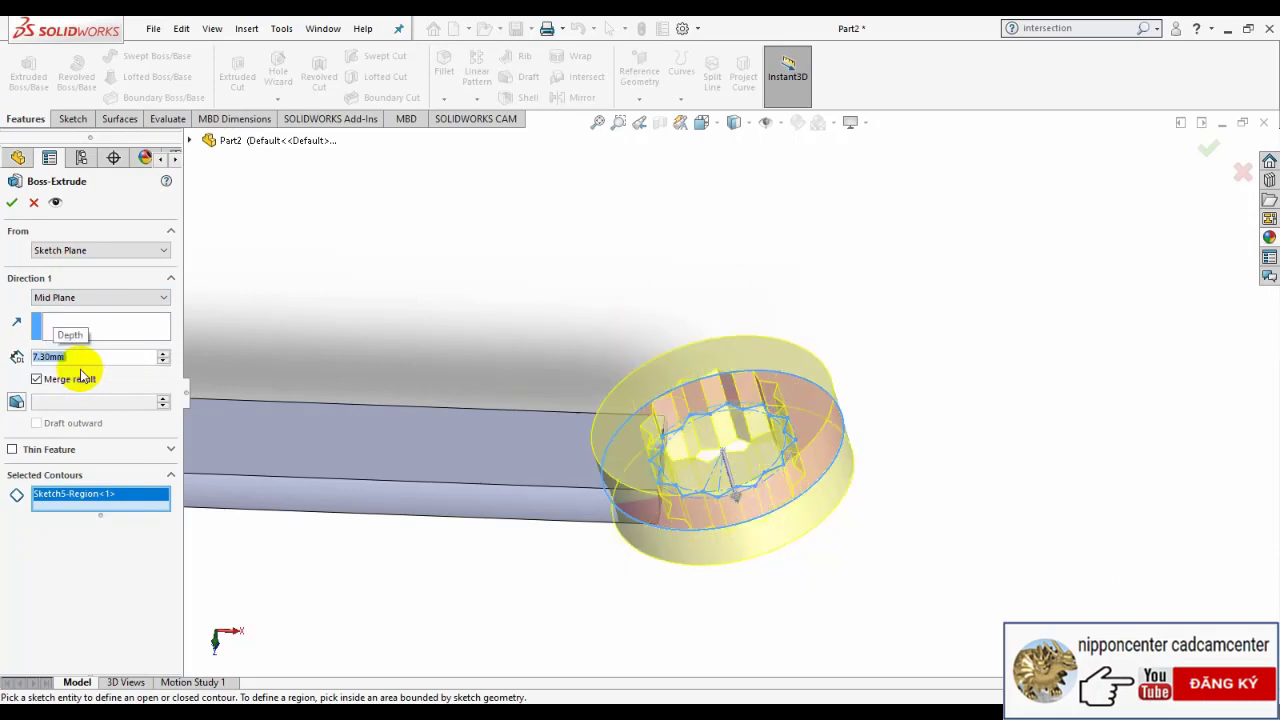
{"action": "left_click", "coordinate": [12, 202]}
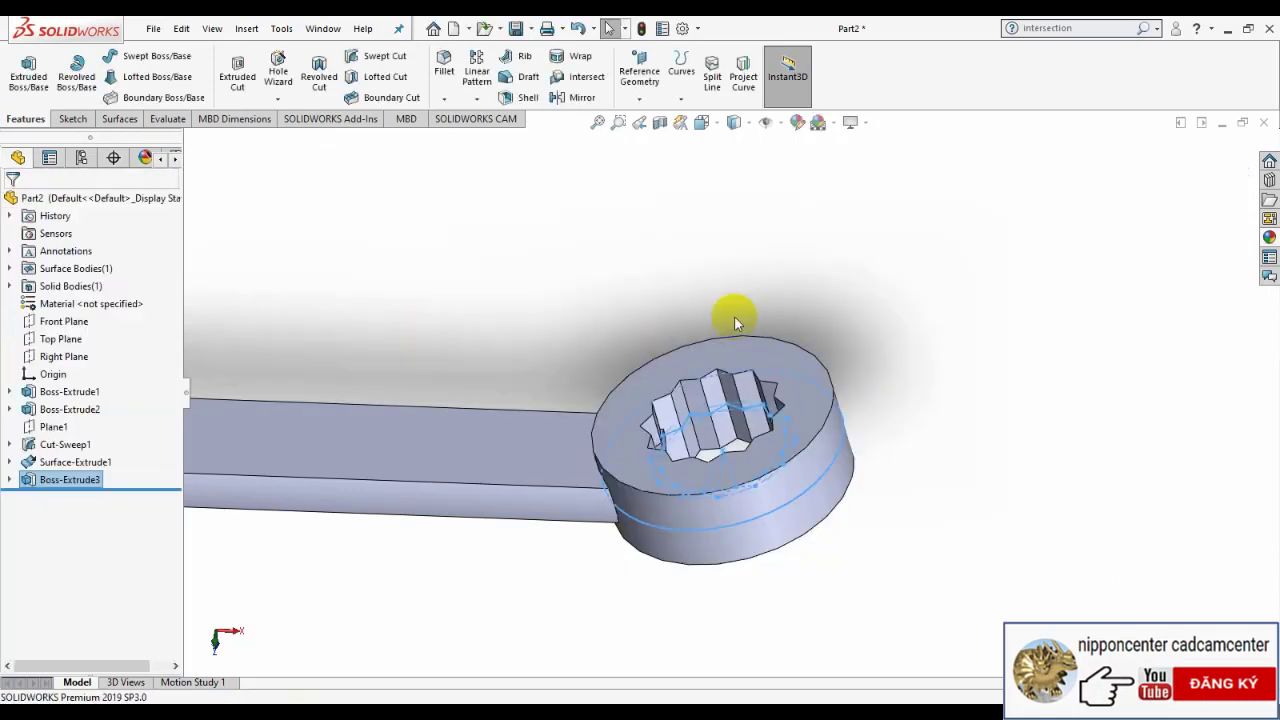
Step: Edit Boss-Extrude3 with Merge result cleared so the ring head stays a separate body
{"action": "left_click", "coordinate": [70, 479]}
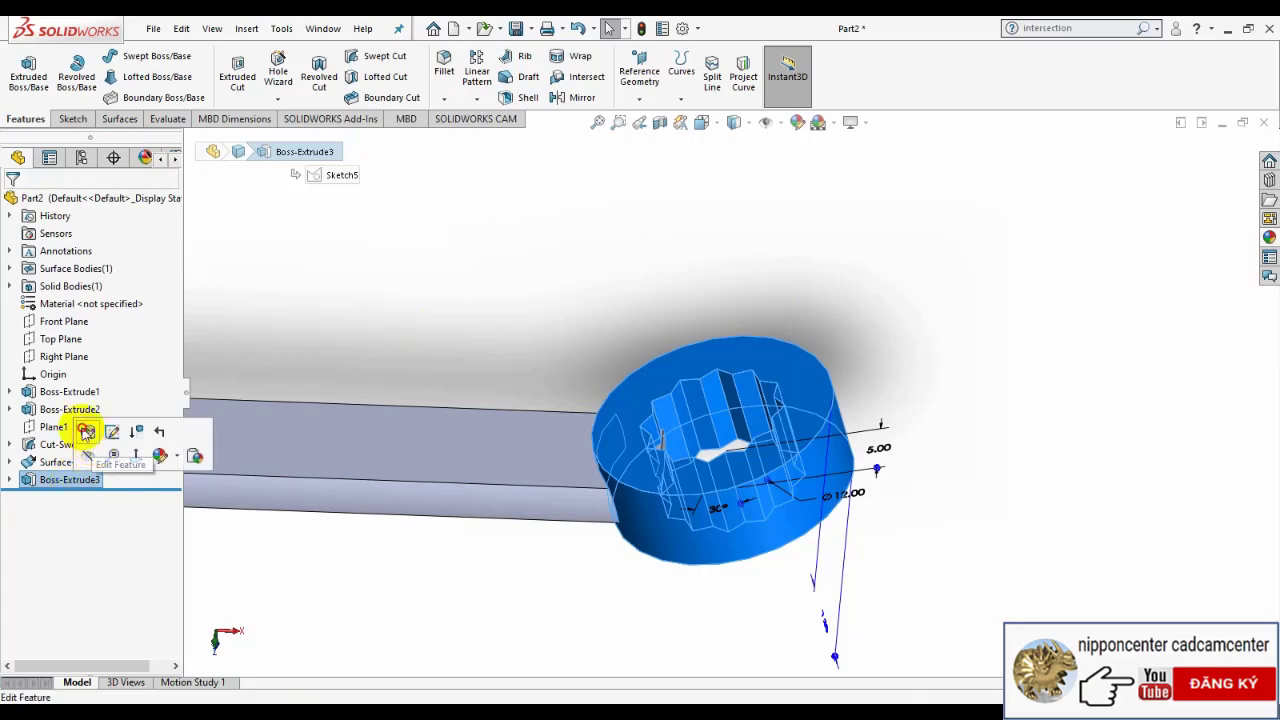
{"action": "left_click", "coordinate": [95, 473]}
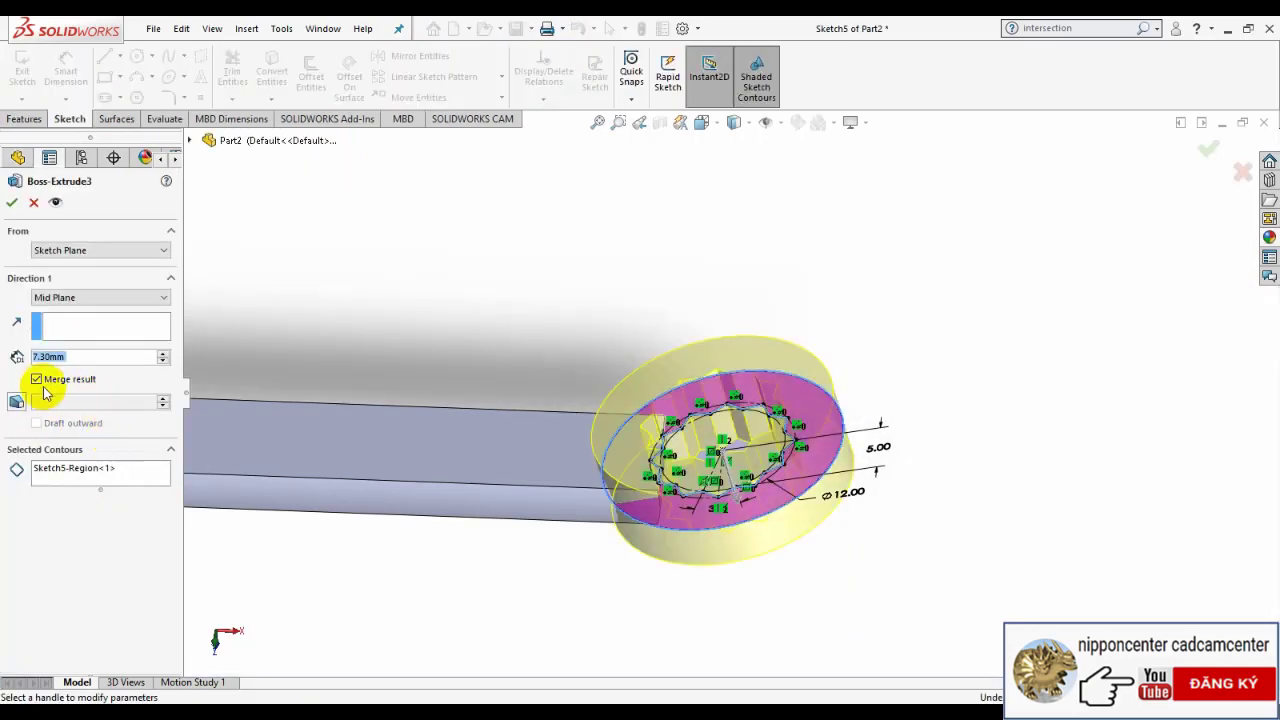
{"action": "left_click", "coordinate": [12, 202]}
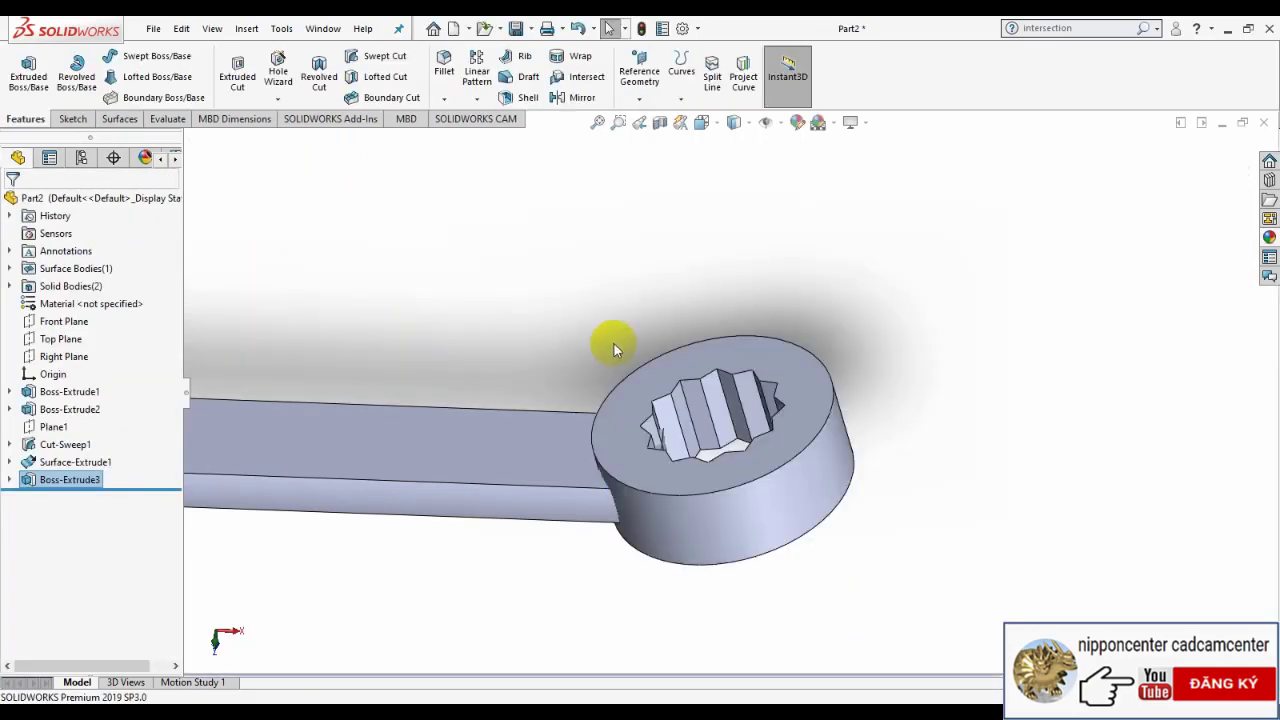
{"action": "mouse_move", "coordinate": [755, 451]}
{"action": "middle_mouse_down"}
{"action": "mouse_move", "coordinate": [858, 338]}
{"action": "mouse_move", "coordinate": [843, 377]}
{"action": "middle_mouse_up"}
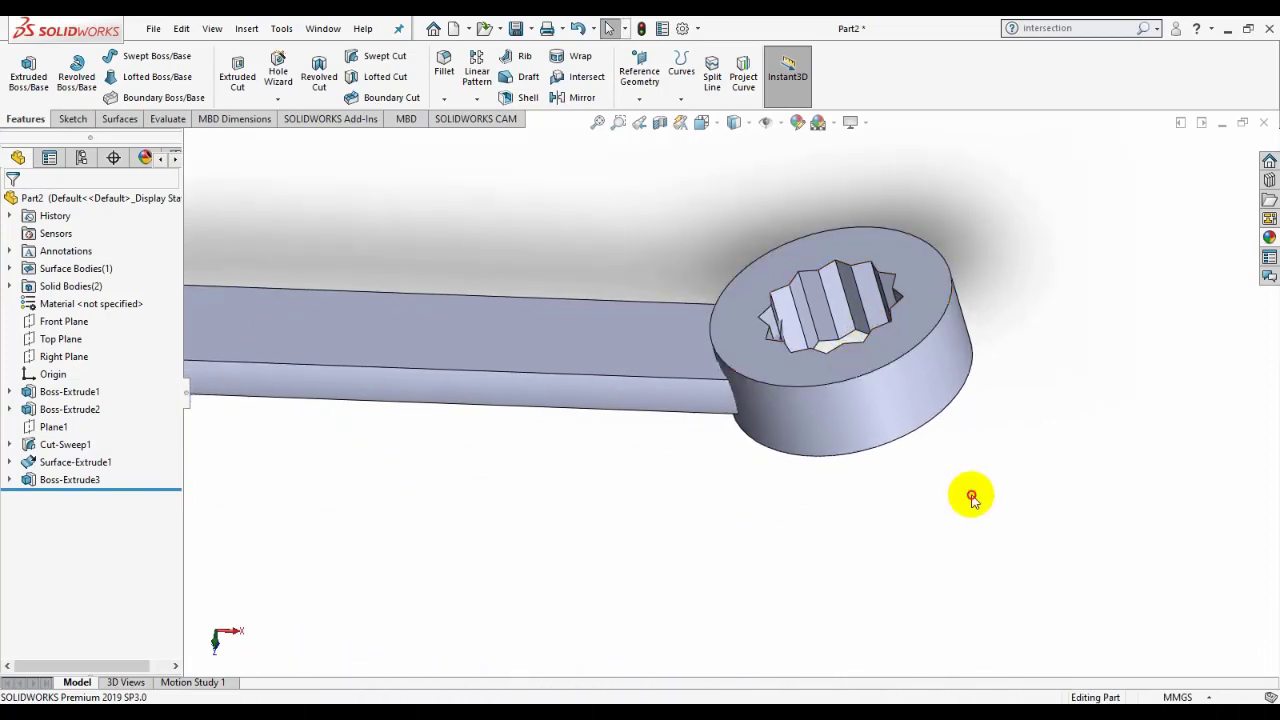
{"action": "scroll", "coordinate": [969, 488], "scroll_direction": "up", "scroll_amount": 3}
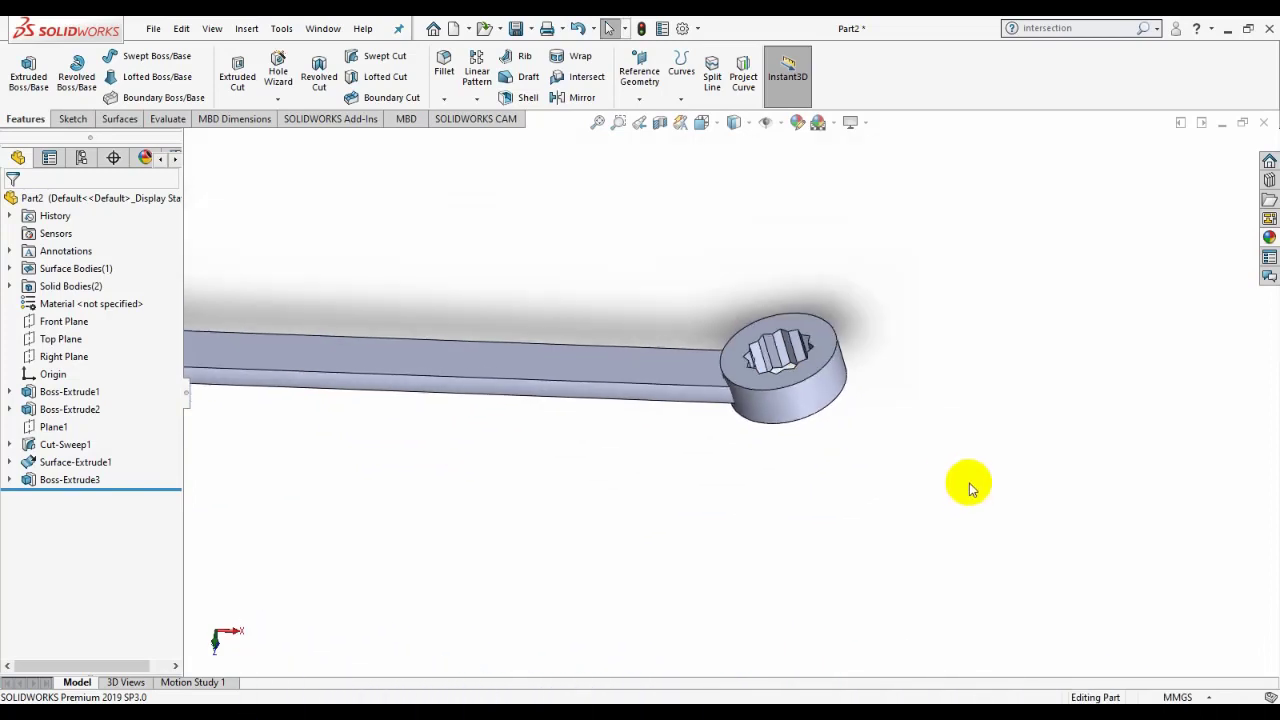
Step: Start a new sketch on the Top Plane
{"action": "left_click", "coordinate": [60, 341]}
{"action": "scroll", "coordinate": [880, 420], "scroll_direction": "up", "scroll_amount": 3}
{"action": "mouse_move", "coordinate": [880, 420]}
{"action": "middle_mouse_down"}
{"action": "mouse_move", "coordinate": [789, 443]}
{"action": "mouse_move", "coordinate": [876, 332]}
{"action": "middle_mouse_up"}
{"action": "right_click", "coordinate": [876, 332]}
{"action": "left_click", "coordinate": [928, 297]}
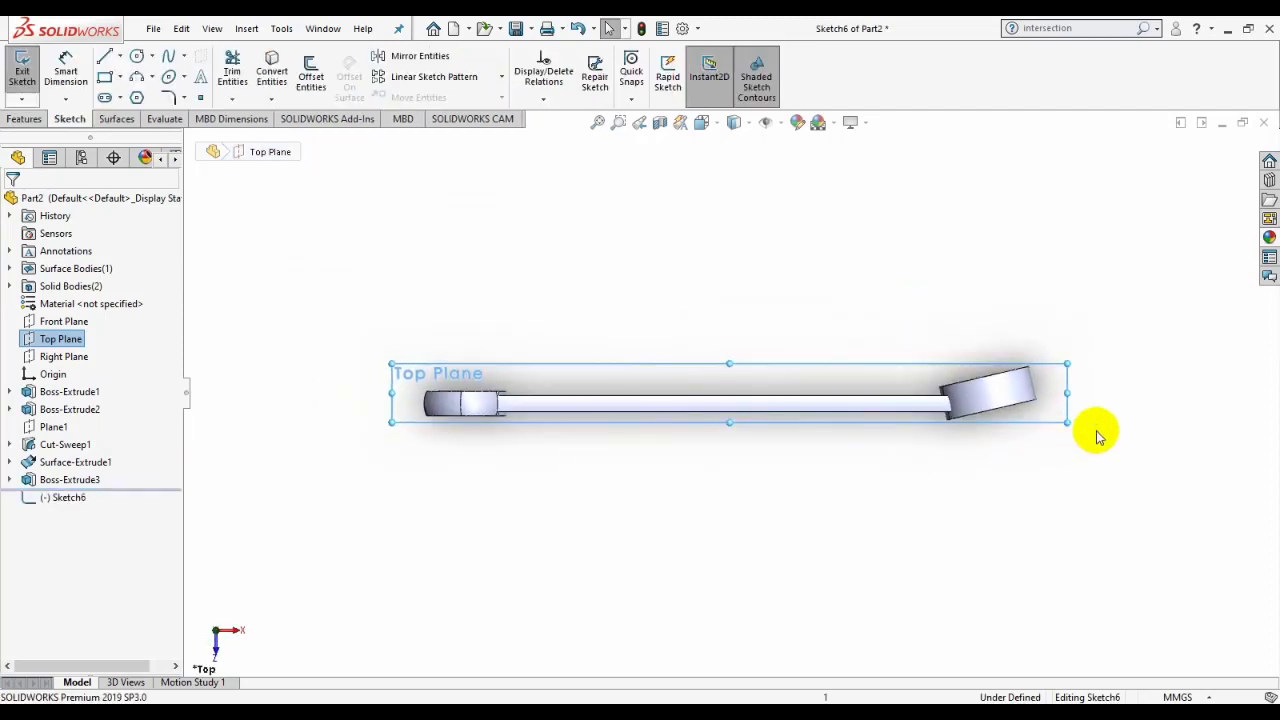
Step: Draw a centerline across the ring head from its top edge to its bottom edge
{"action": "left_click", "coordinate": [119, 60]}
{"action": "left_click", "coordinate": [138, 94]}
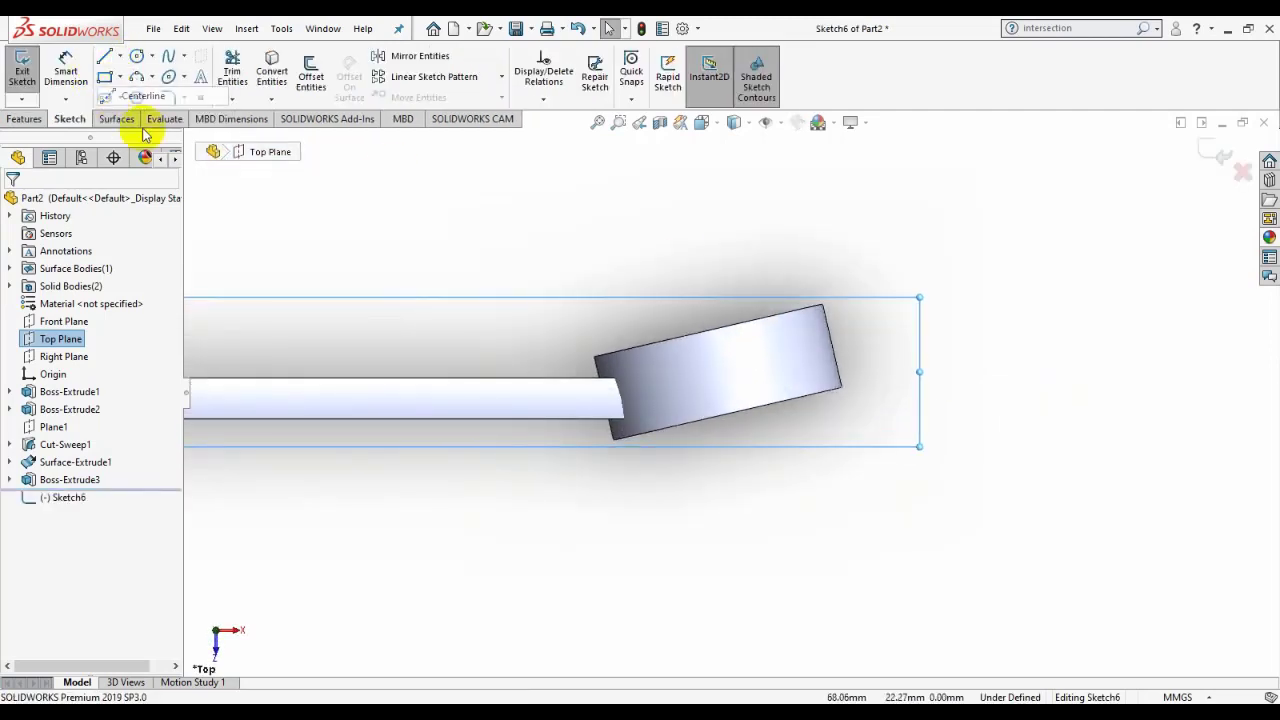
{"action": "left_click", "coordinate": [708, 333]}
{"action": "left_click", "coordinate": [727, 422]}
{"action": "right_click", "coordinate": [729, 421]}
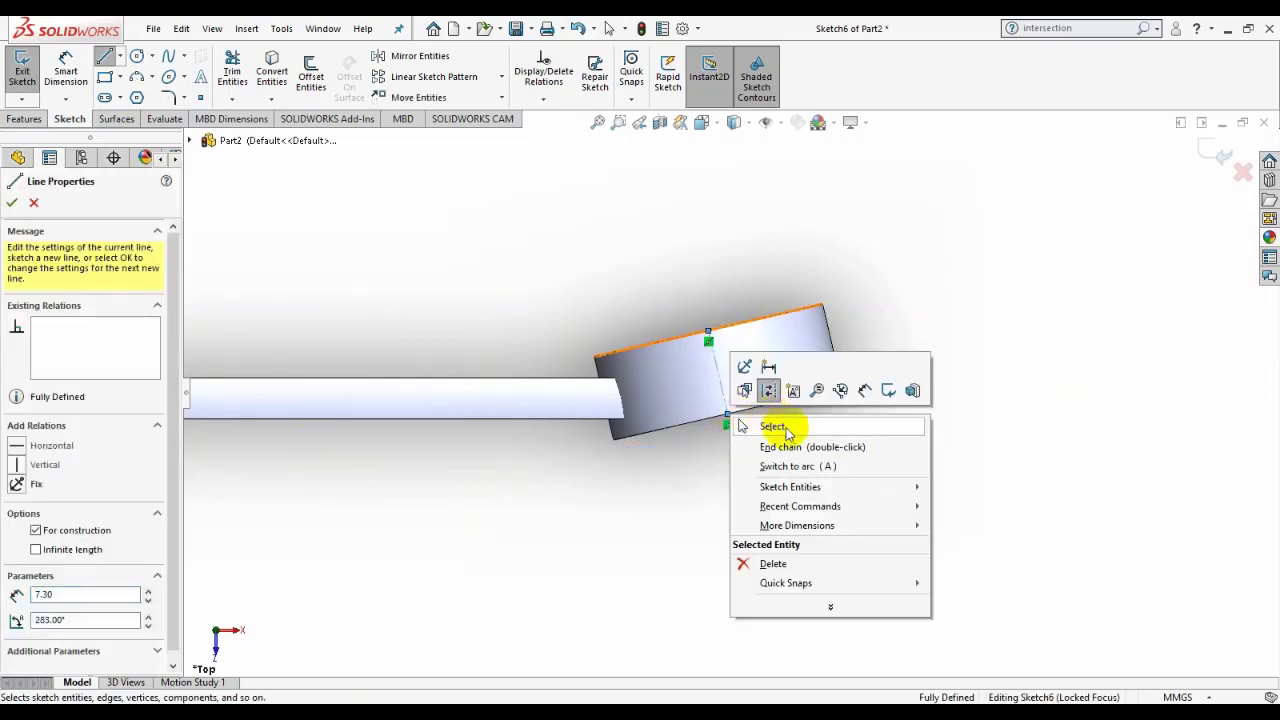
{"action": "left_click", "coordinate": [787, 432]}
{"action": "scroll", "coordinate": [829, 343], "scroll_direction": "down", "scroll_amount": 3}
Step: Draw a 3-point arc between the head's outer top-right and bottom-right corners
{"action": "left_click", "coordinate": [150, 77]}
{"action": "left_click", "coordinate": [130, 112]}
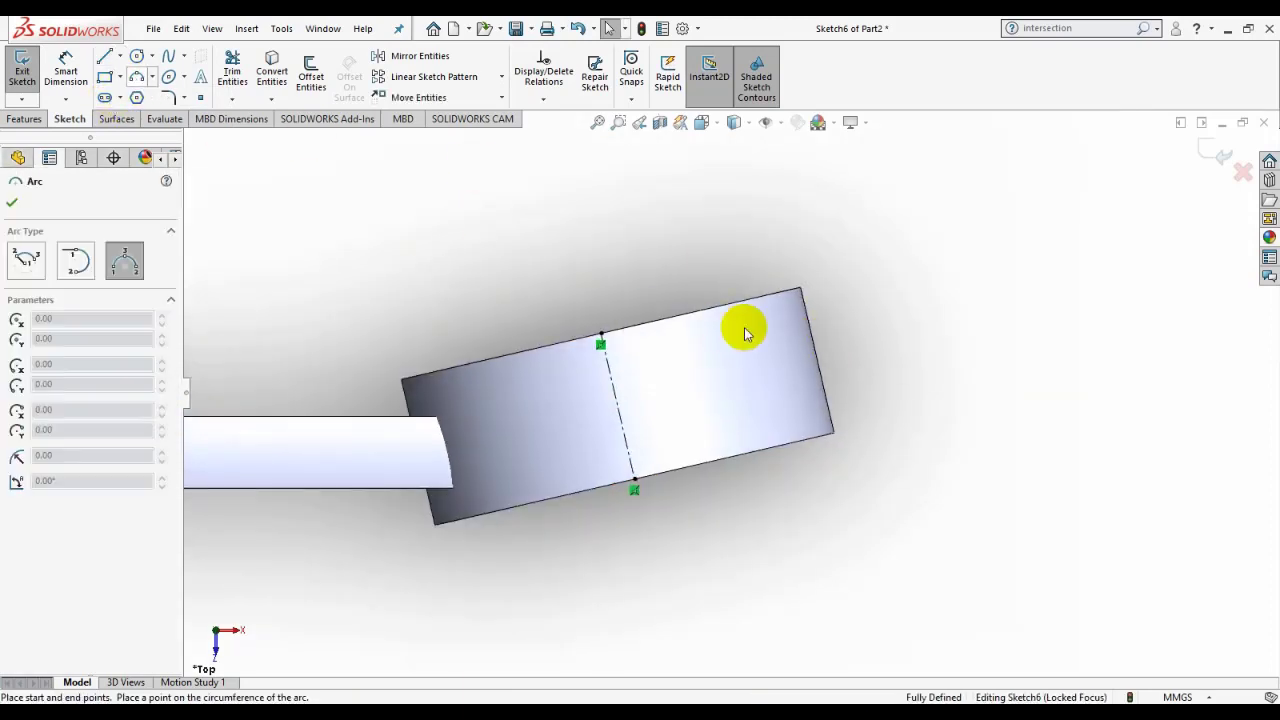
{"action": "scroll", "coordinate": [744, 334], "scroll_direction": "down", "scroll_amount": 2}
{"action": "left_click", "coordinate": [790, 294]}
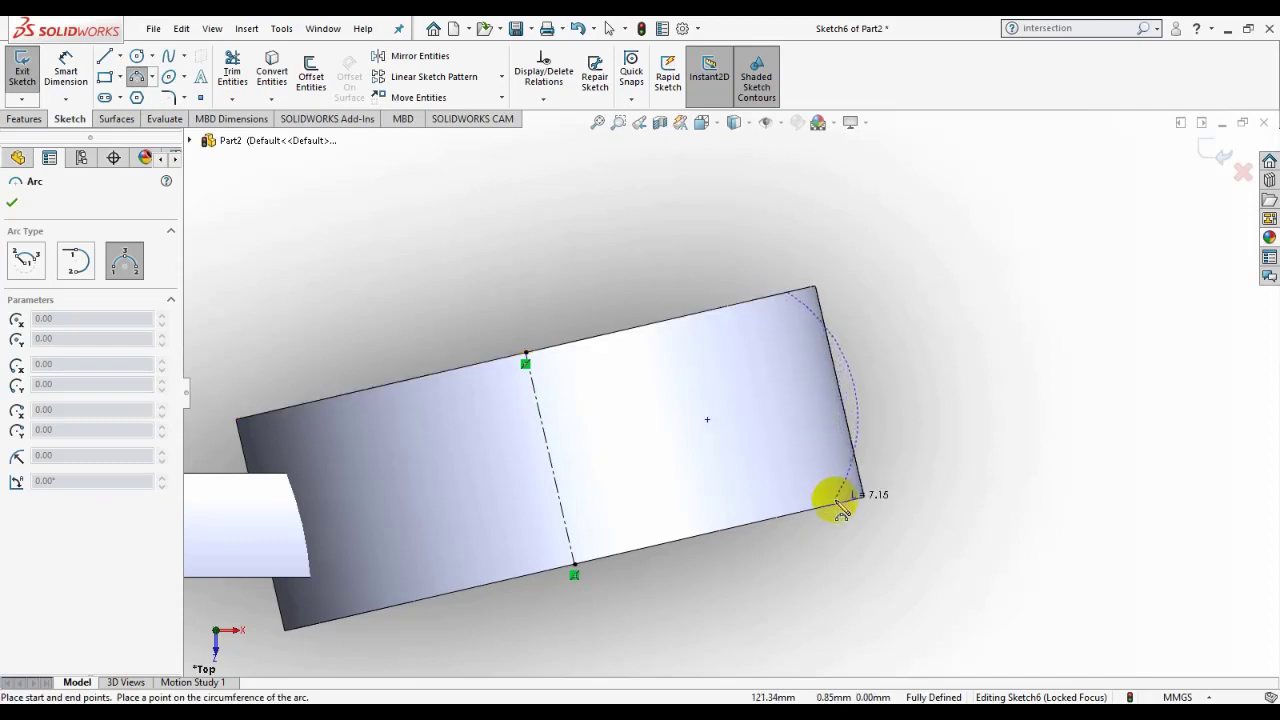
{"action": "left_click", "coordinate": [838, 503]}
{"action": "left_click", "coordinate": [848, 418]}
{"action": "right_click", "coordinate": [915, 324]}
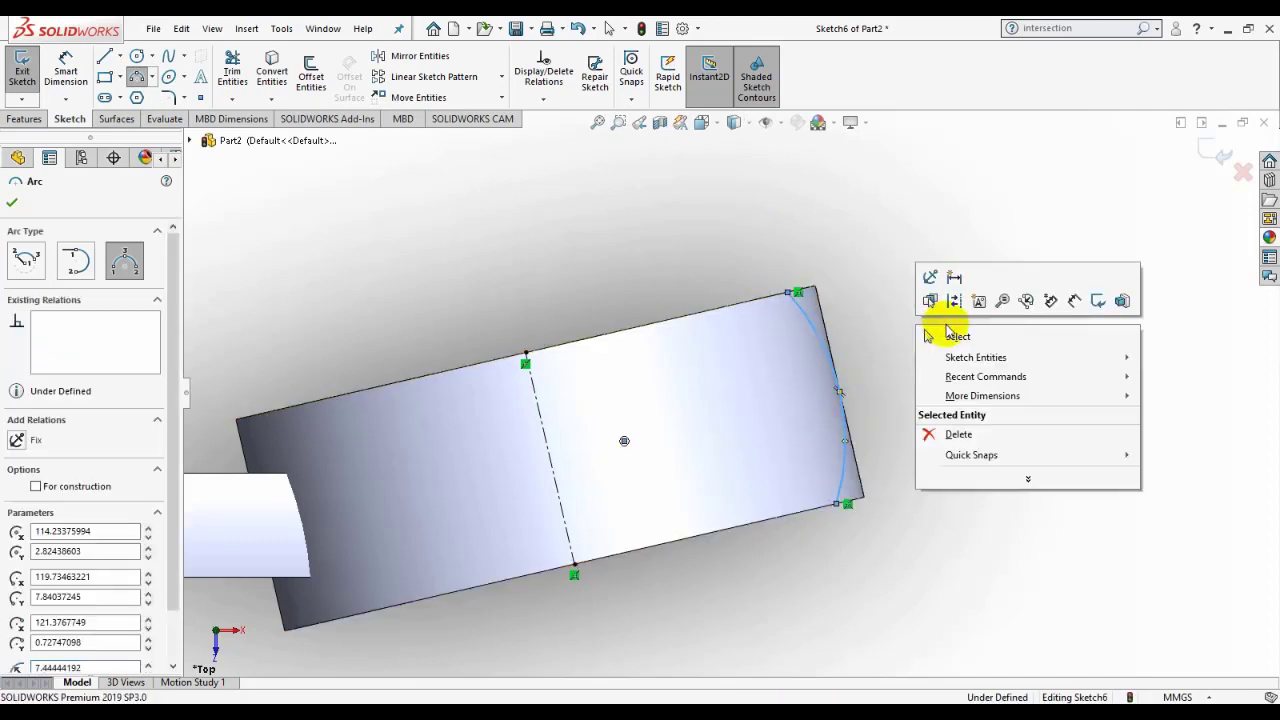
{"action": "left_click", "coordinate": [922, 334]}
Step: Begin a straight line at the arc's top end, then cancel it
{"action": "left_click", "coordinate": [104, 56]}
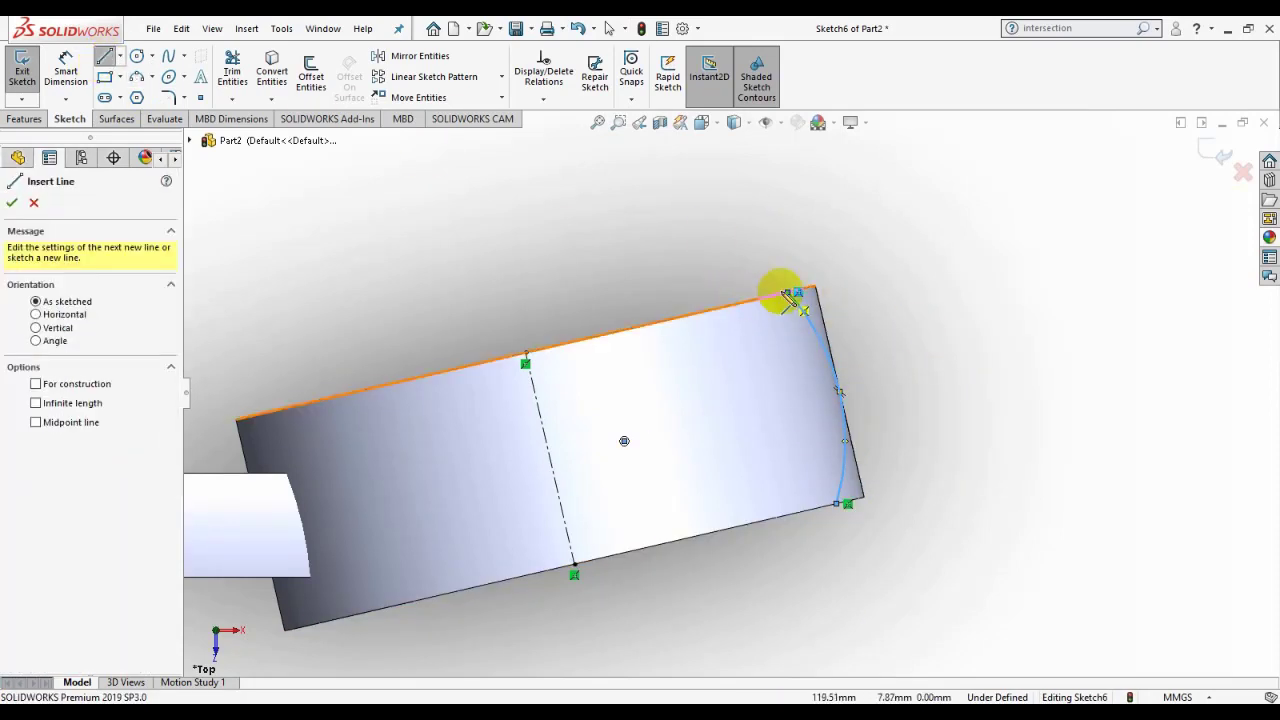
{"action": "left_click", "coordinate": [797, 292]}
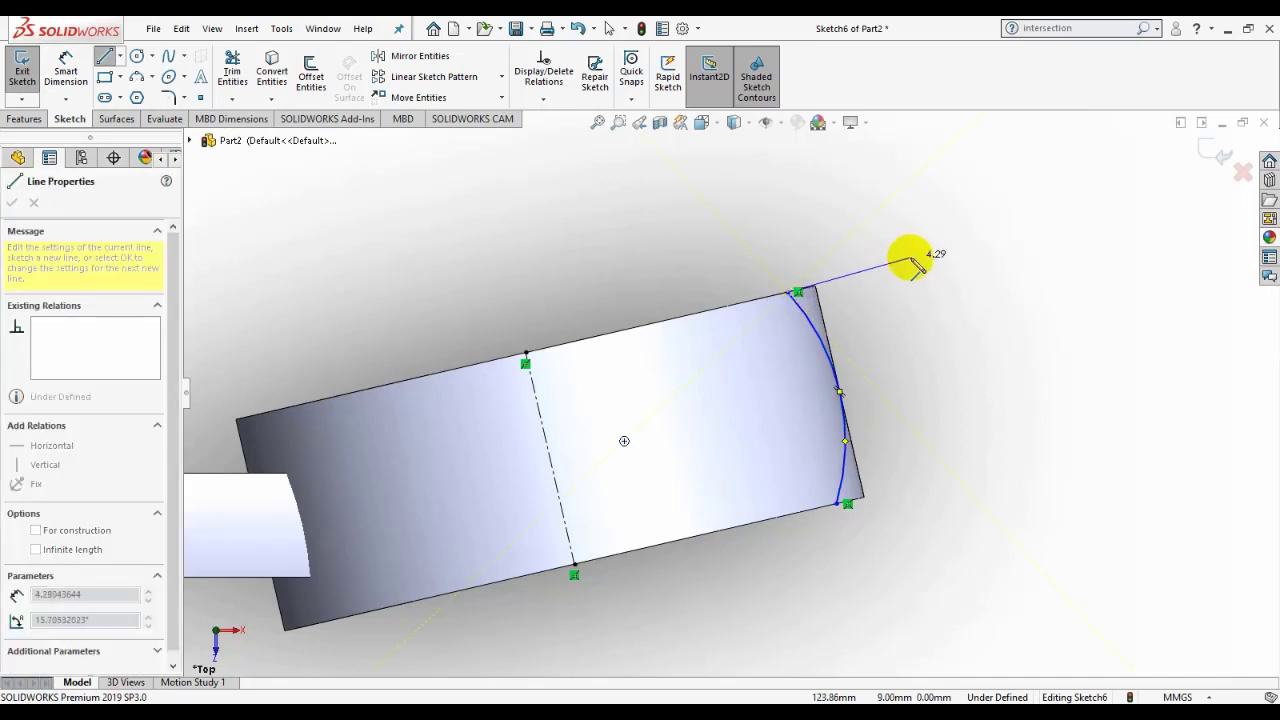
{"action": "right_click", "coordinate": [916, 258]}
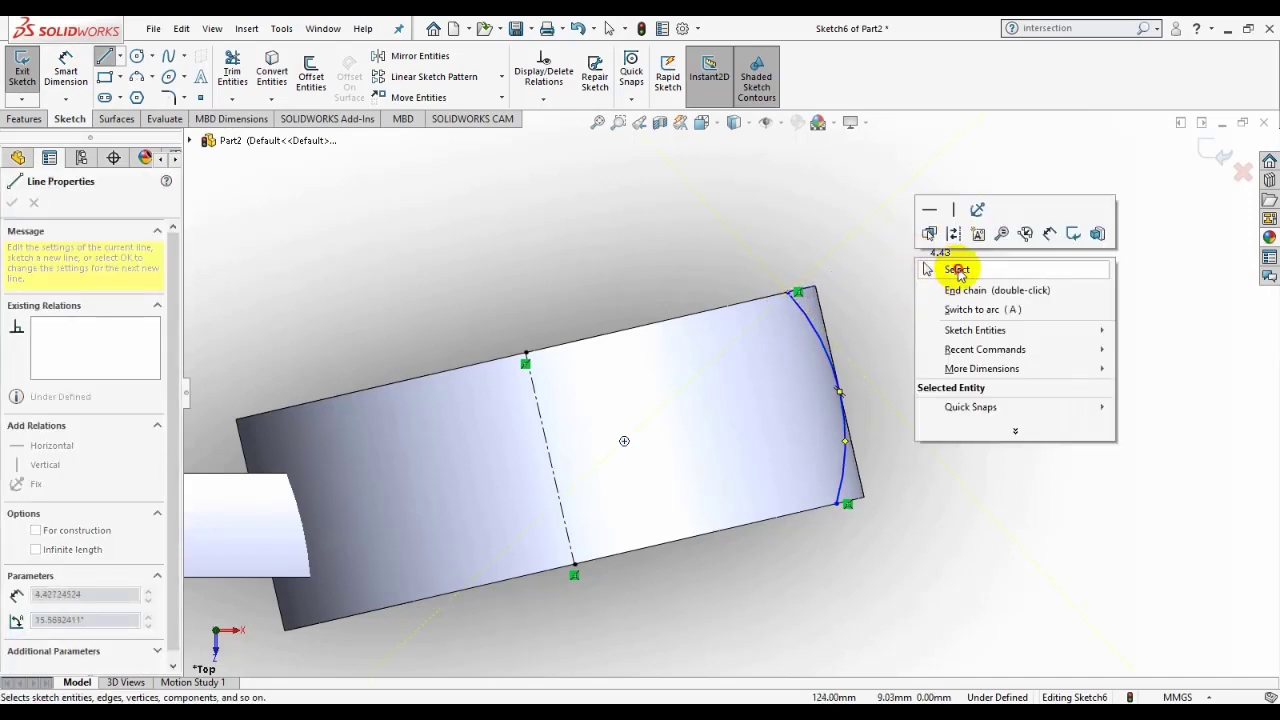
{"action": "left_click", "coordinate": [957, 266]}
{"action": "scroll", "coordinate": [888, 284], "scroll_direction": "down", "scroll_amount": 3}
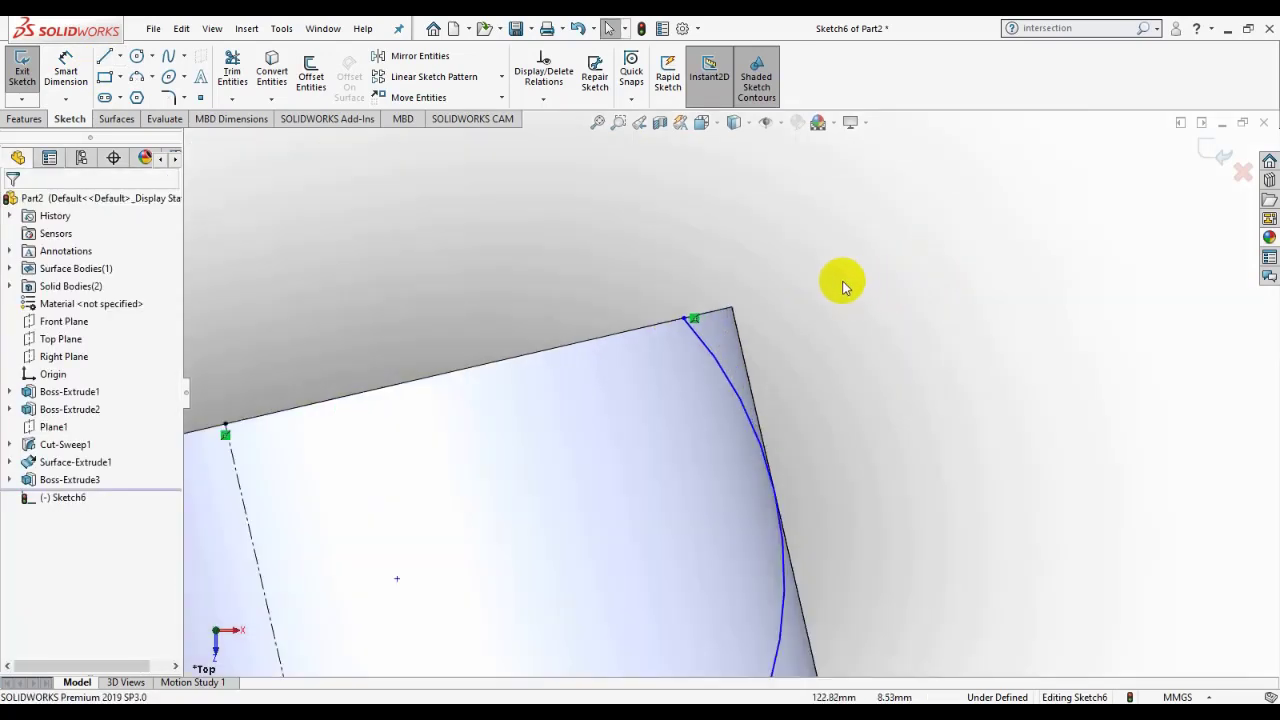
Step: Draw three lines from the arc's top end out and down to its bottom end, closing the profile
{"action": "left_click", "coordinate": [105, 58]}
{"action": "left_click", "coordinate": [693, 318]}
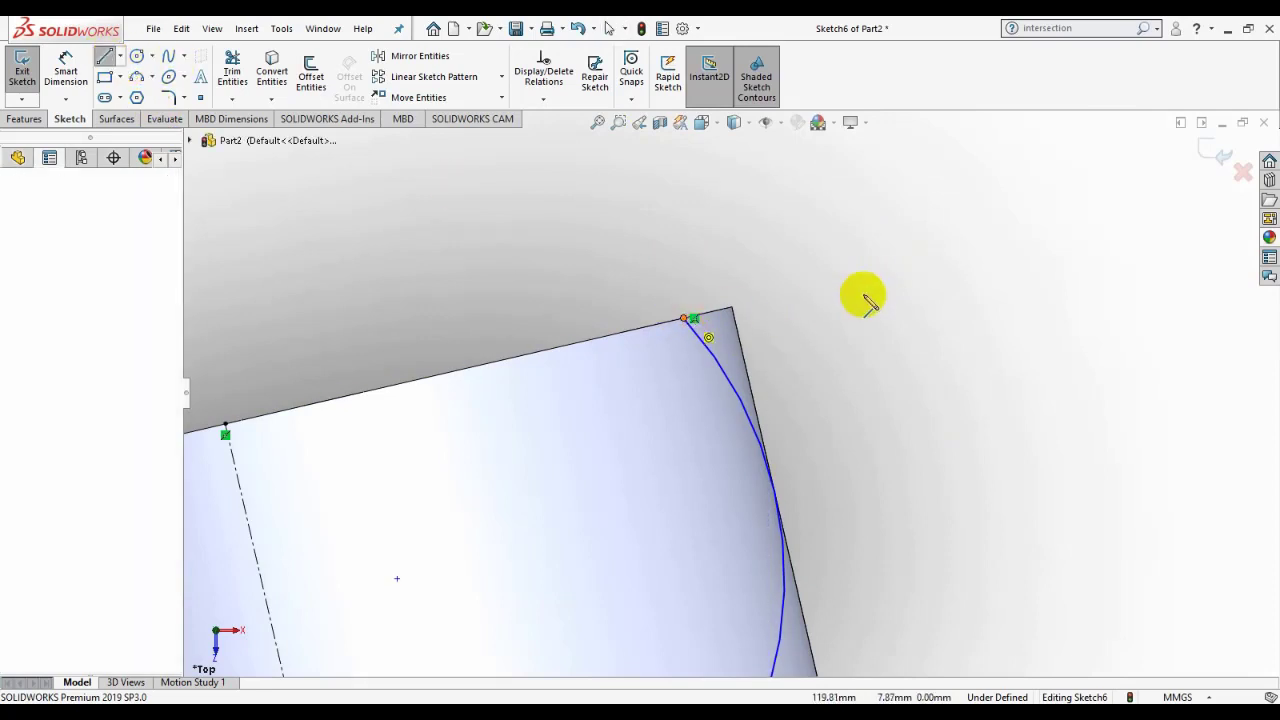
{"action": "left_click", "coordinate": [914, 251]}
{"action": "scroll", "coordinate": [894, 232], "scroll_direction": "up", "scroll_amount": 3}
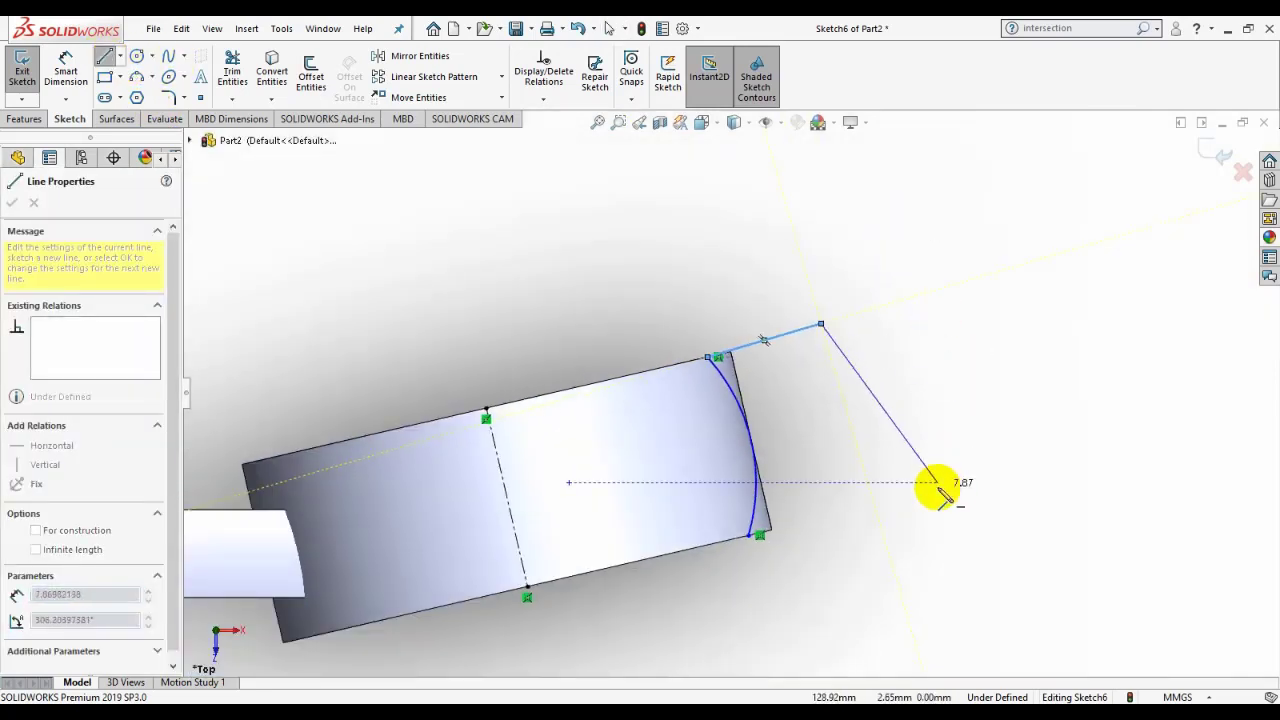
{"action": "left_click", "coordinate": [872, 513]}
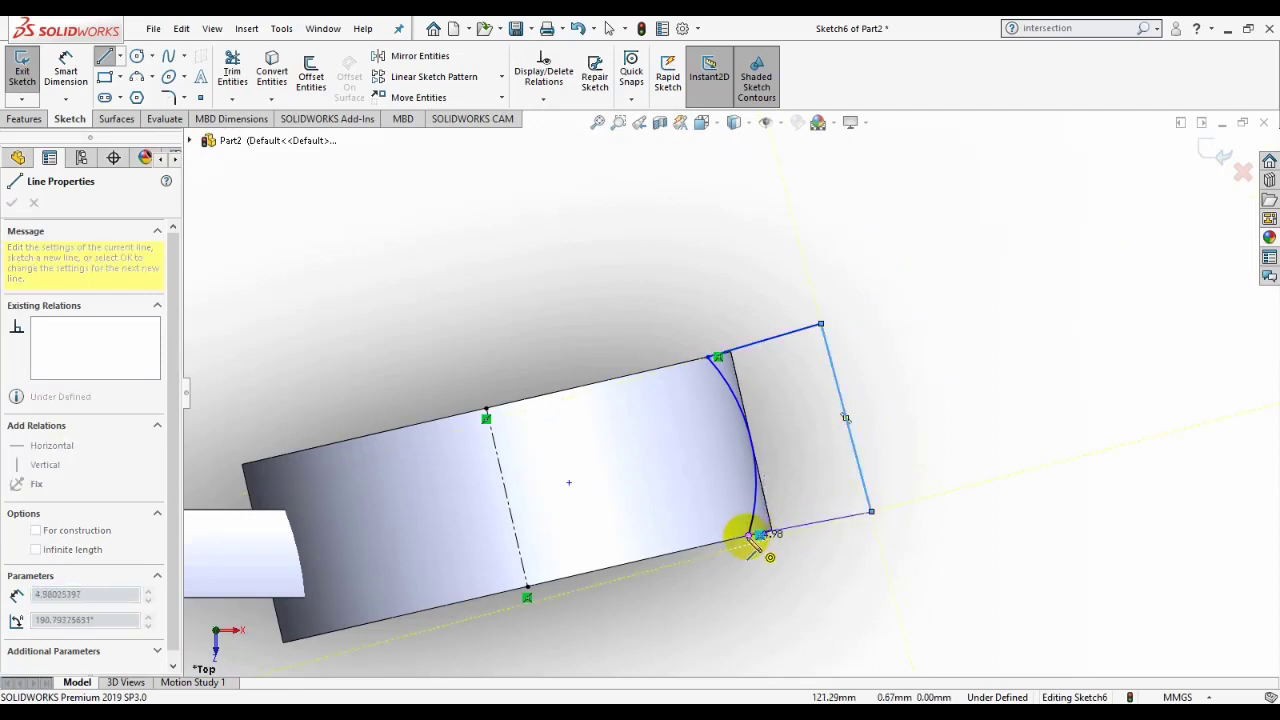
{"action": "left_click", "coordinate": [750, 537]}
{"action": "right_click", "coordinate": [800, 560]}
{"action": "left_click", "coordinate": [849, 571]}
{"action": "scroll", "coordinate": [830, 575], "scroll_direction": "down", "scroll_amount": 2}
{"action": "scroll", "coordinate": [830, 575], "scroll_direction": "down", "scroll_amount": 2}
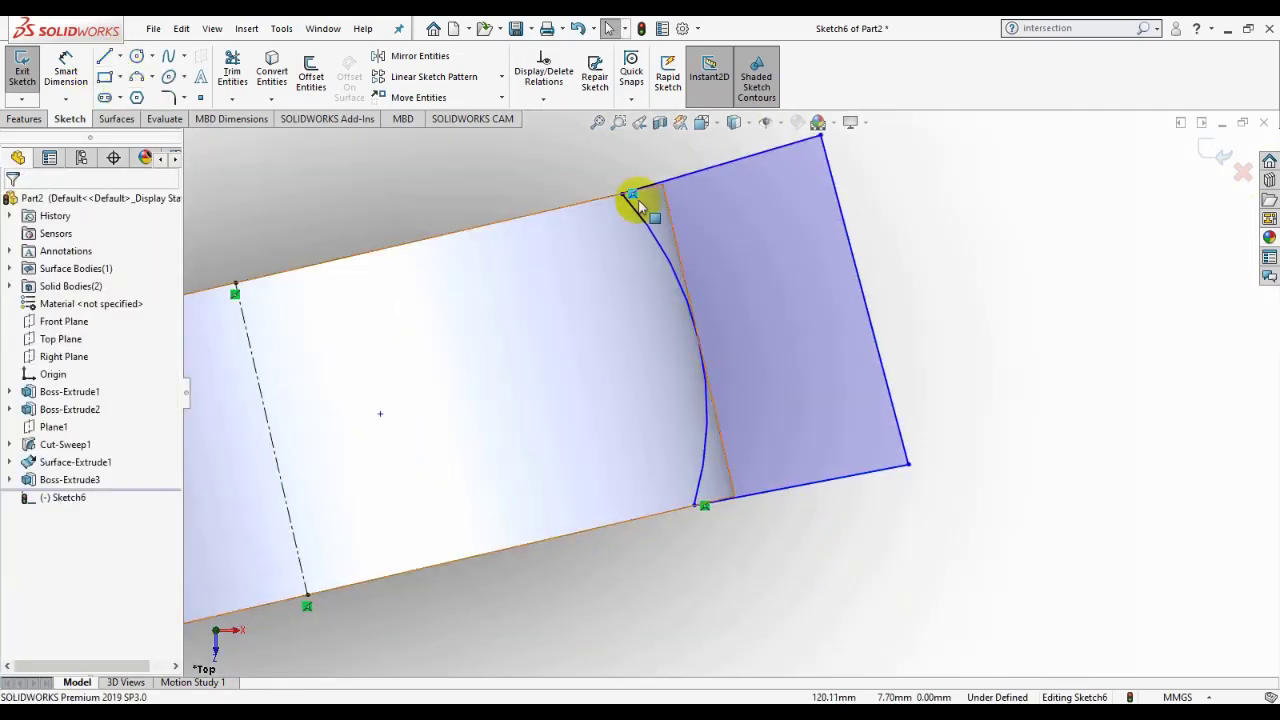
Step: Make the top line parallel to the head's top edge and the bottom line parallel to the top line
{"action": "left_click", "coordinate": [715, 167]}
{"action": "left_click", "coordinate": [594, 202], "text": "ctrl"}
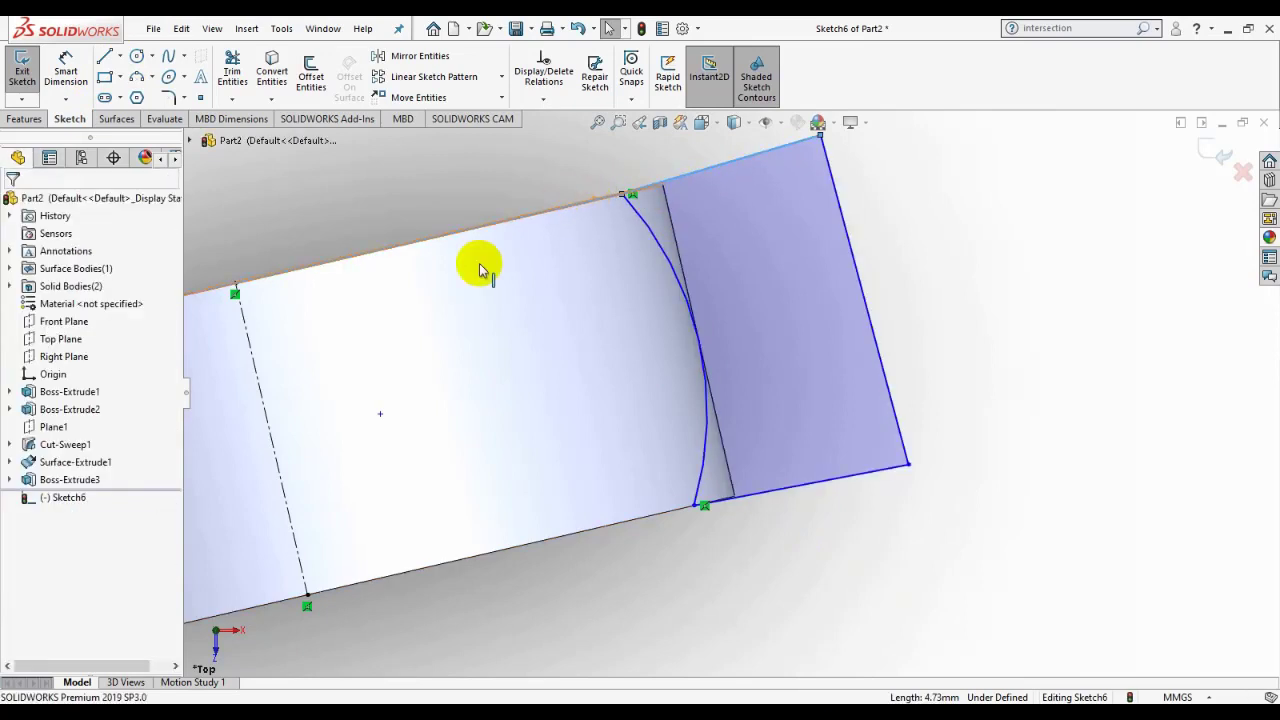
{"action": "left_click", "coordinate": [24, 500]}
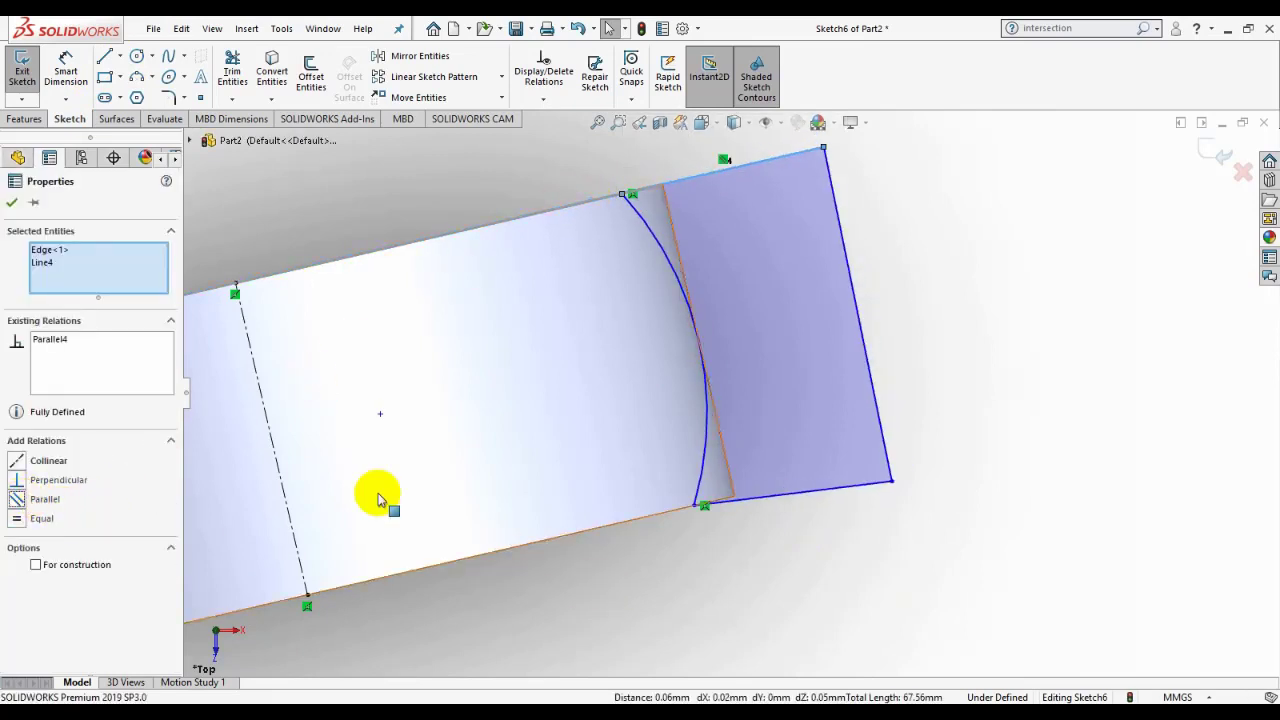
{"action": "left_click", "coordinate": [12, 203]}
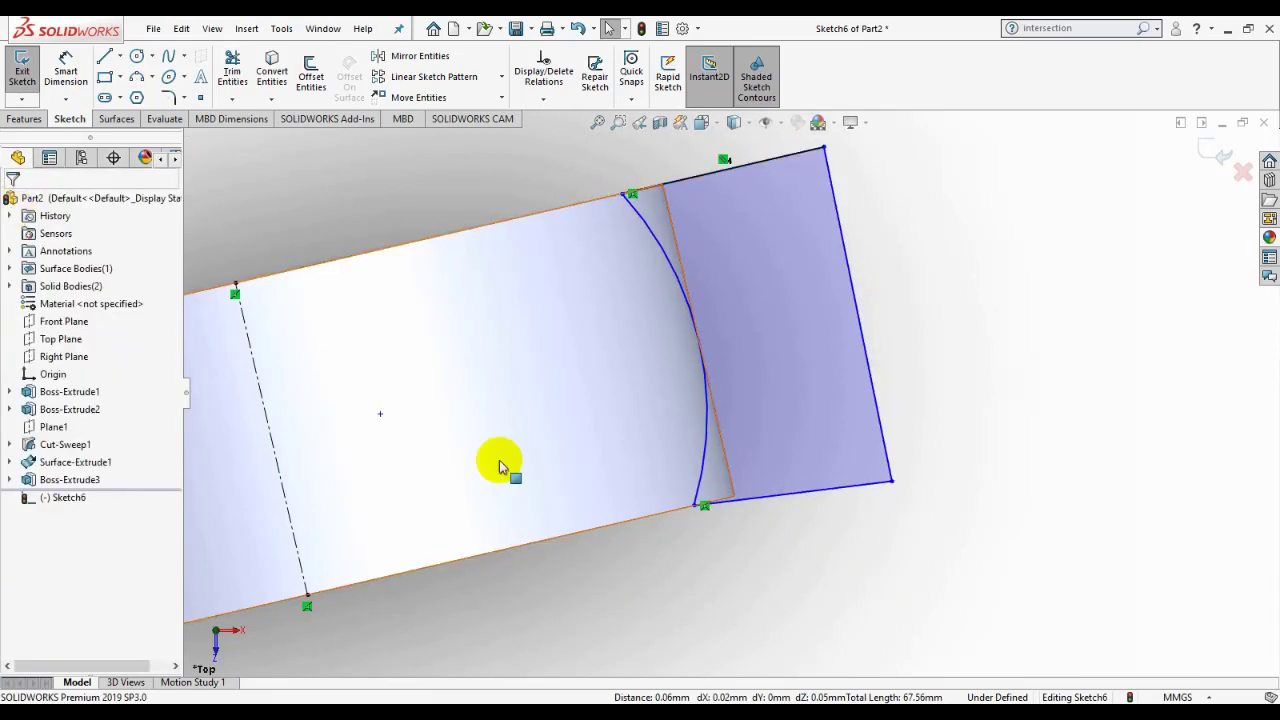
{"action": "left_click", "coordinate": [822, 490]}
{"action": "left_click", "coordinate": [757, 167], "text": "ctrl"}
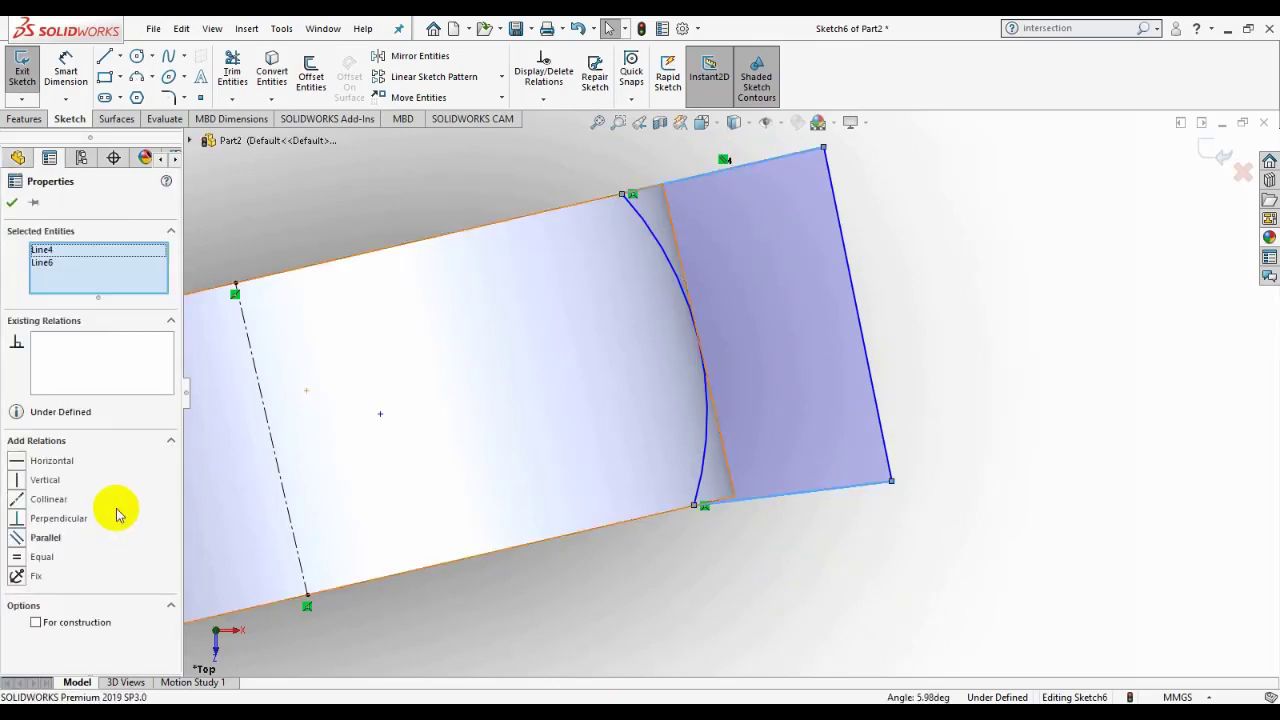
{"action": "left_click", "coordinate": [22, 538]}
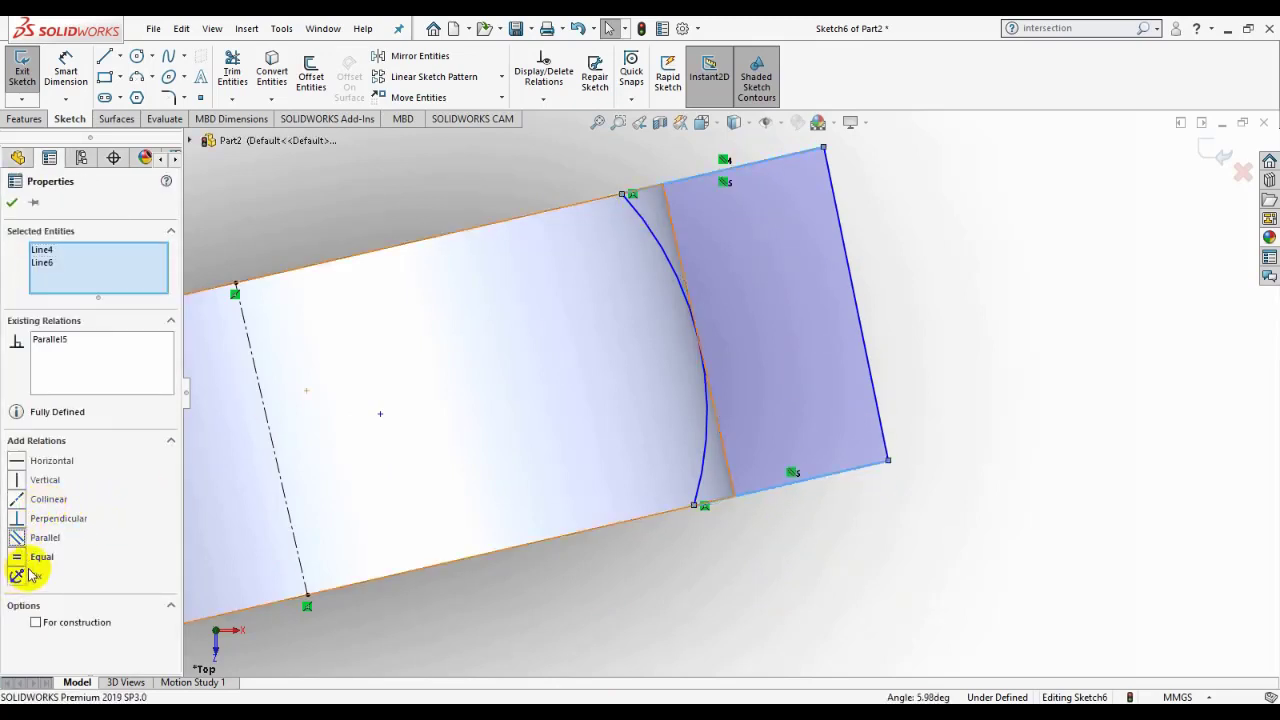
{"action": "left_click", "coordinate": [12, 203]}
{"action": "left_click", "coordinate": [65, 72]}
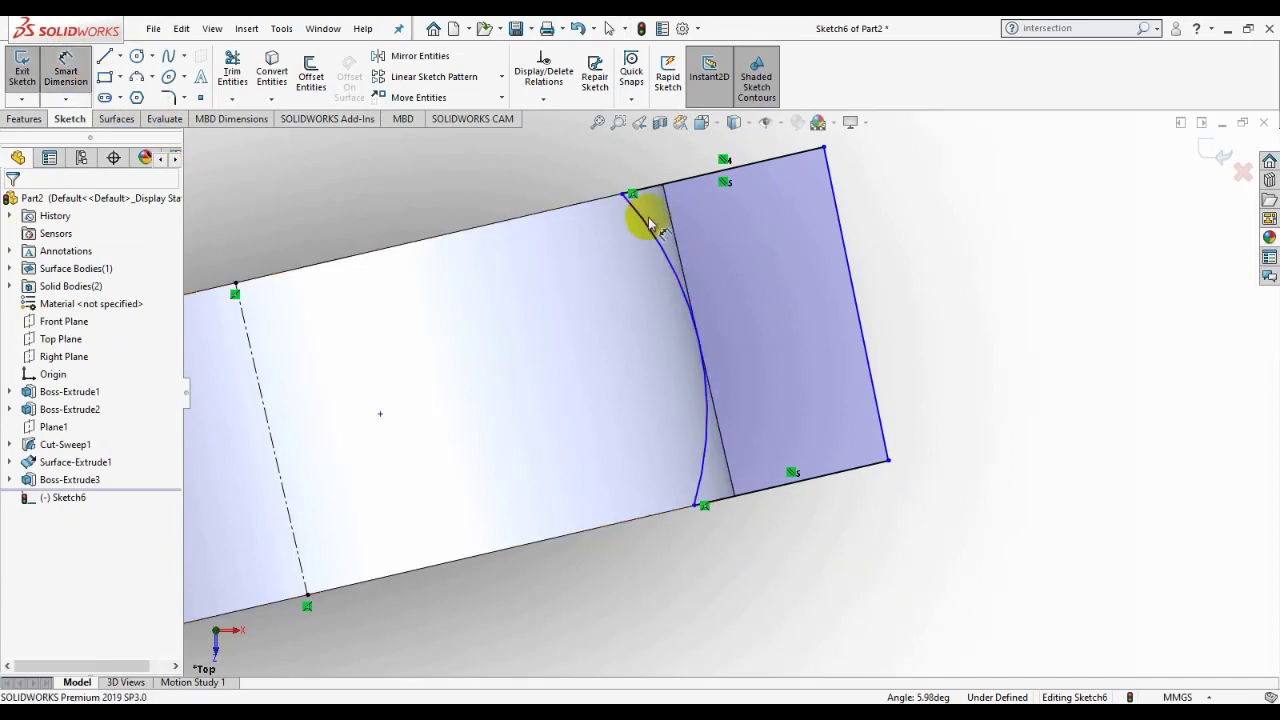
Step: Dimension the arc's top endpoint 0.5 mm from the edge line
{"action": "left_click", "coordinate": [658, 188]}
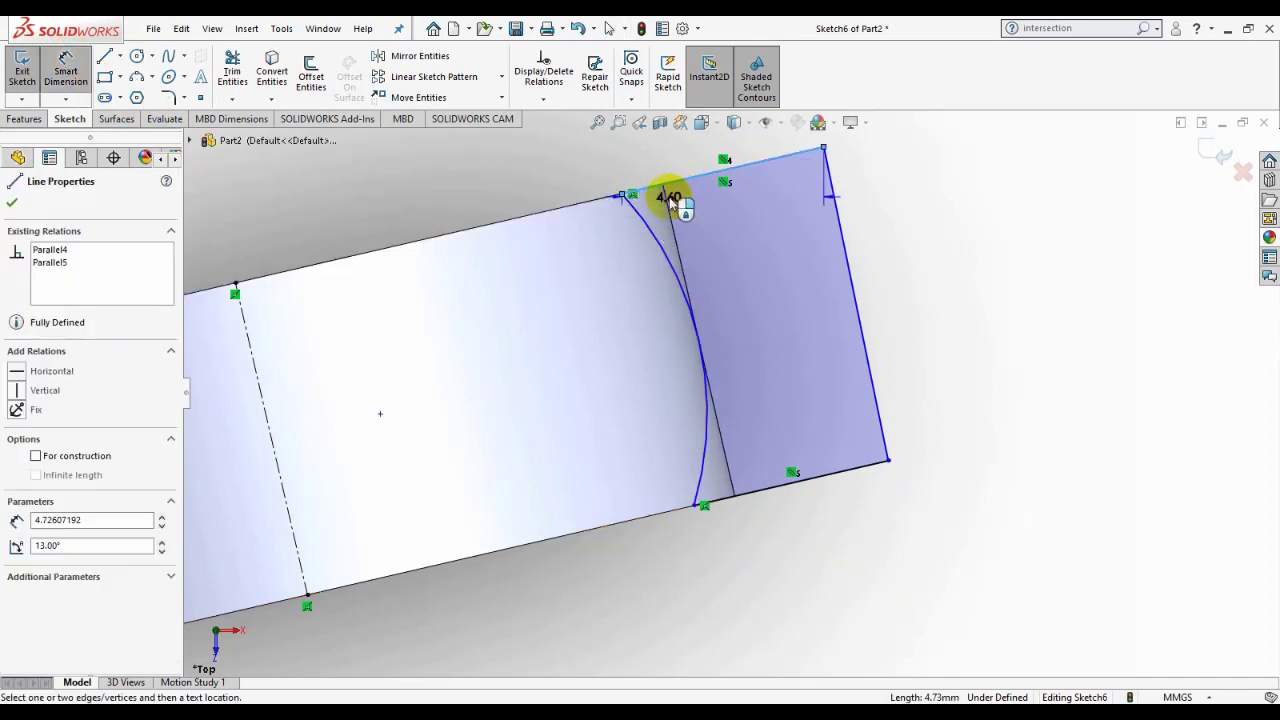
{"action": "left_click", "coordinate": [667, 201]}
{"action": "scroll", "coordinate": [687, 341], "scroll_direction": "up", "scroll_amount": 2}
{"action": "scroll", "coordinate": [639, 256], "scroll_direction": "down", "scroll_amount": 2}
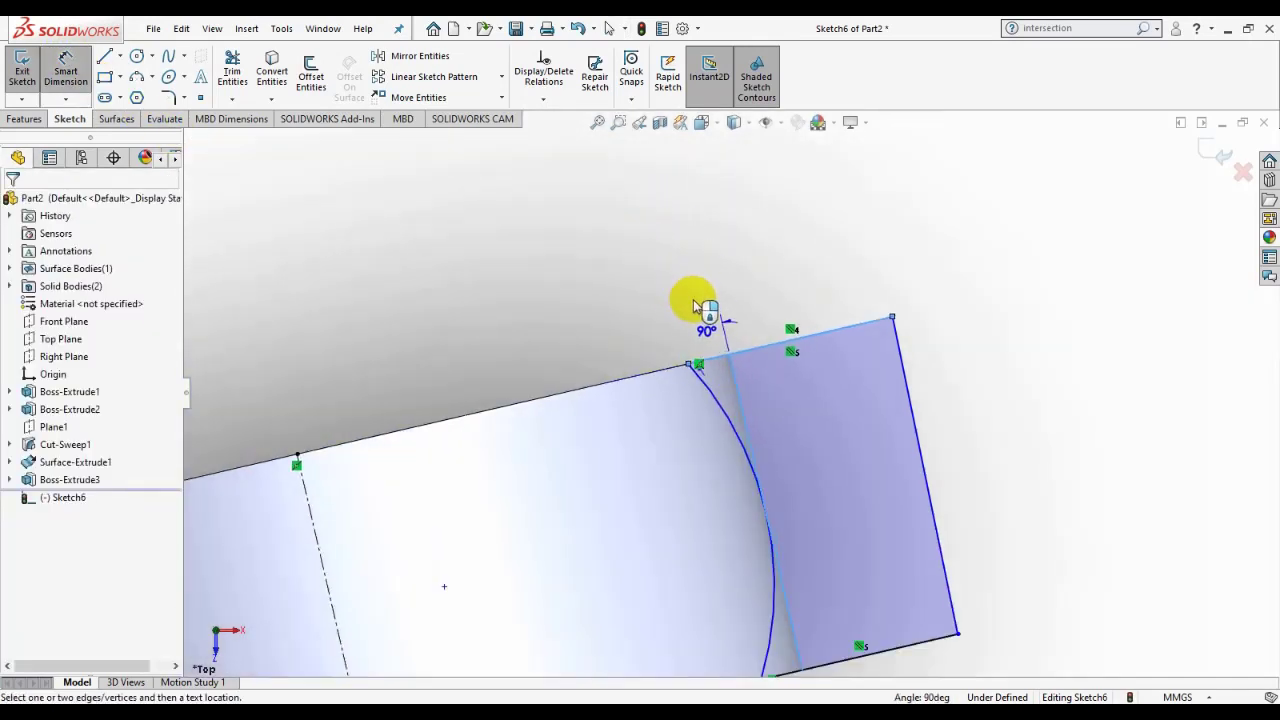
{"action": "key", "text": "Escape"}
{"action": "scroll", "coordinate": [700, 380], "scroll_direction": "down", "scroll_amount": 2}
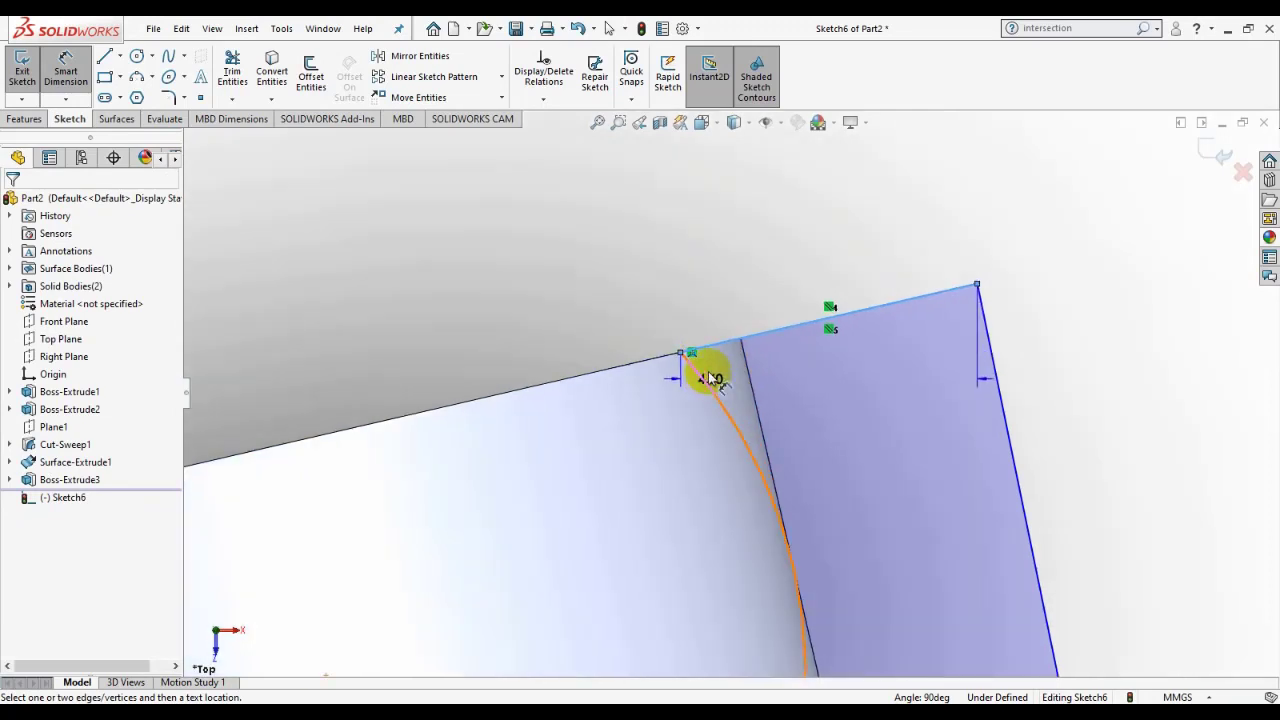
{"action": "left_click", "coordinate": [76, 72]}
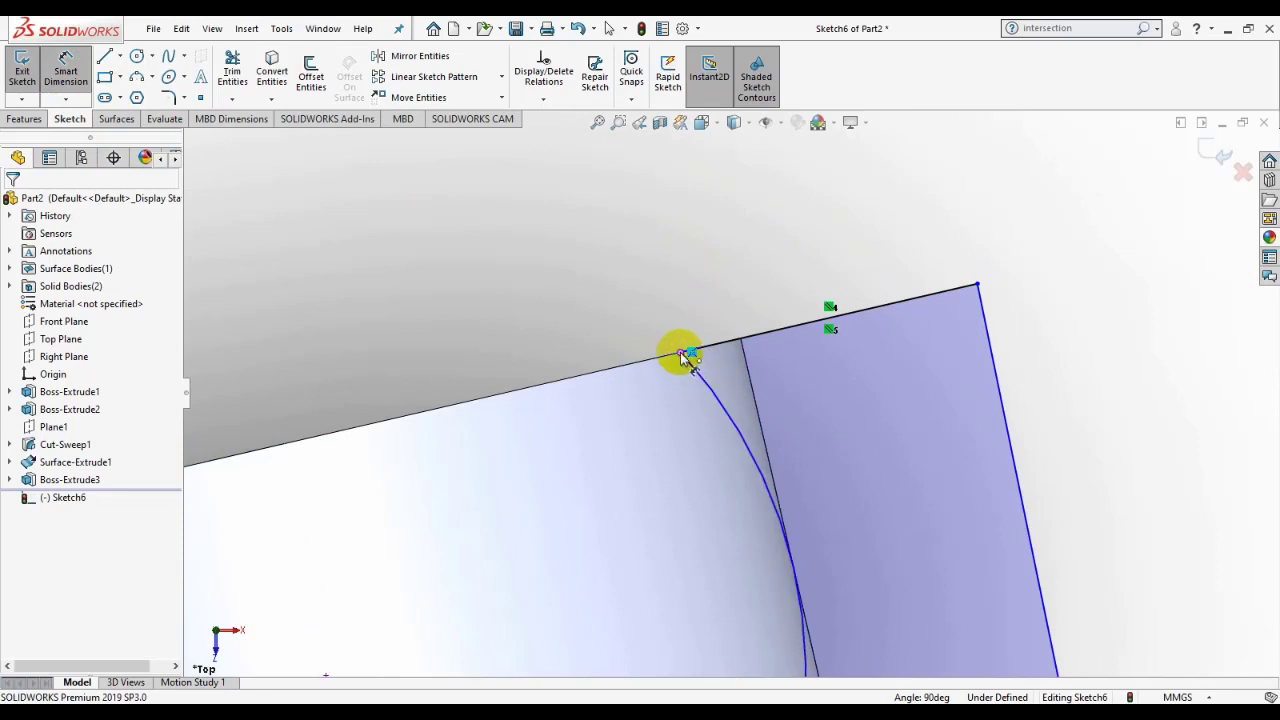
{"action": "left_click", "coordinate": [682, 356]}
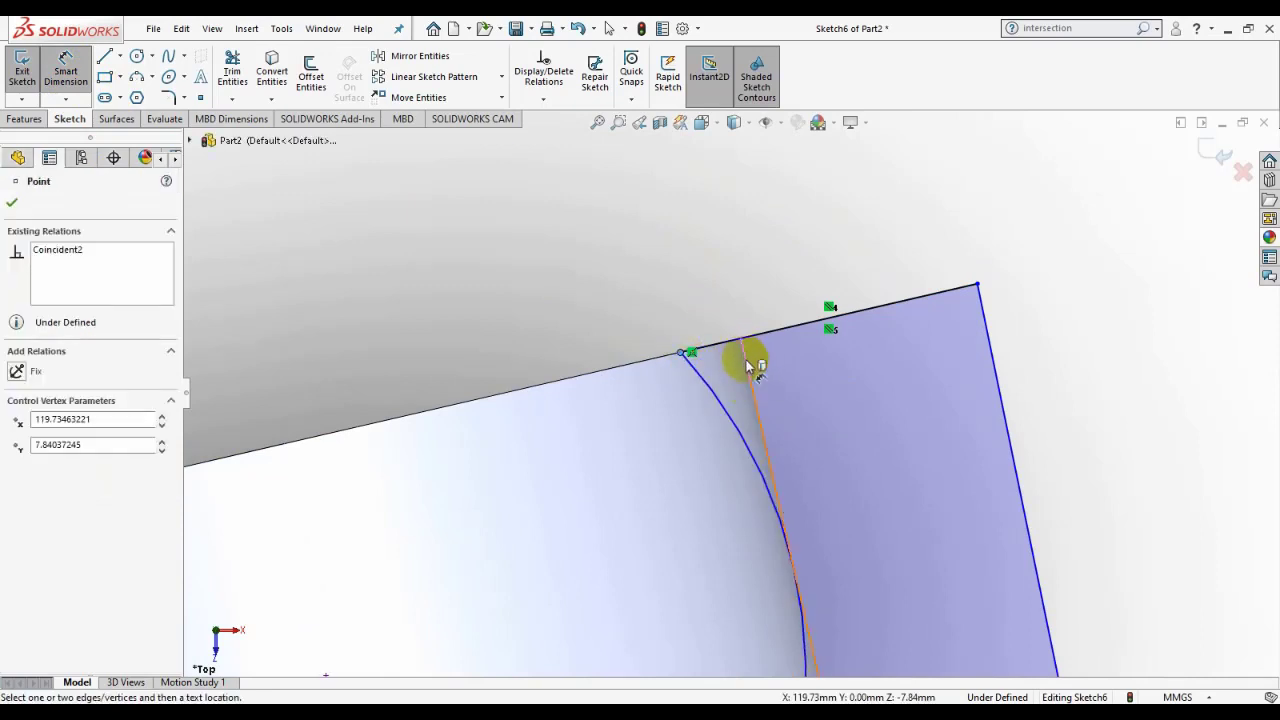
{"action": "left_click", "coordinate": [746, 366]}
{"action": "left_click", "coordinate": [676, 287]}
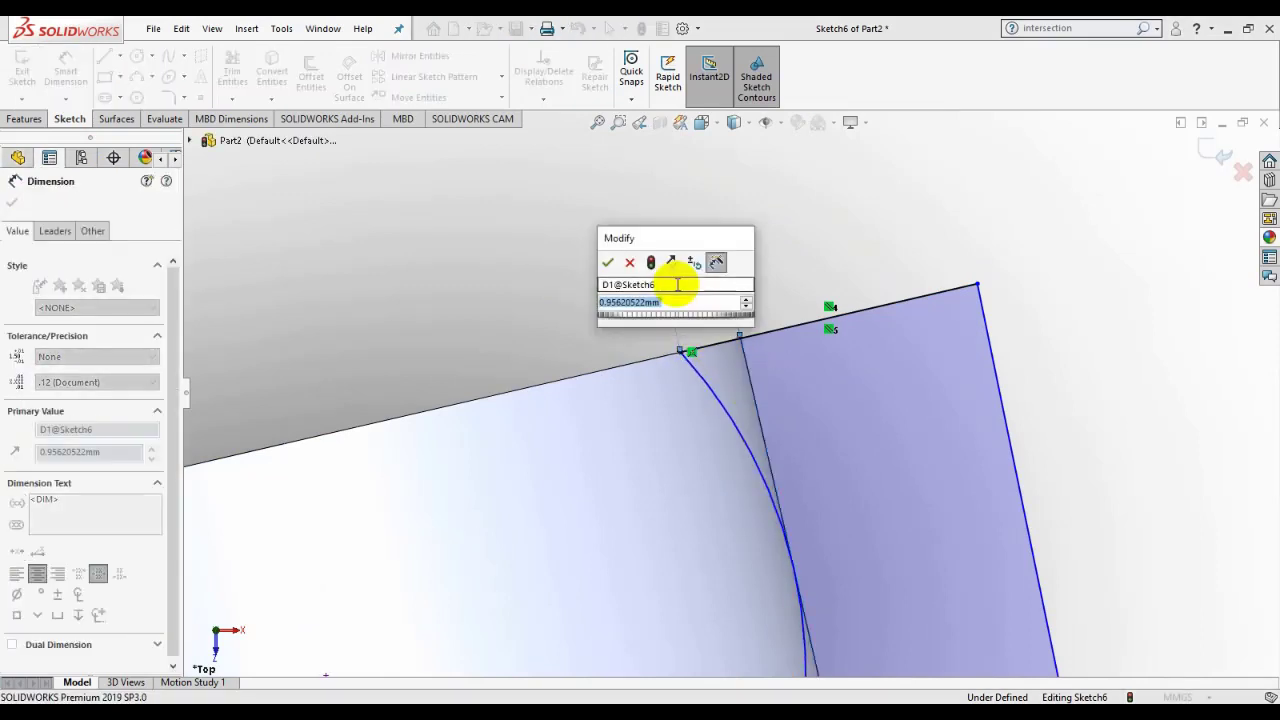
{"action": "type", "text": "0.5"}
{"action": "key", "text": "Return"}
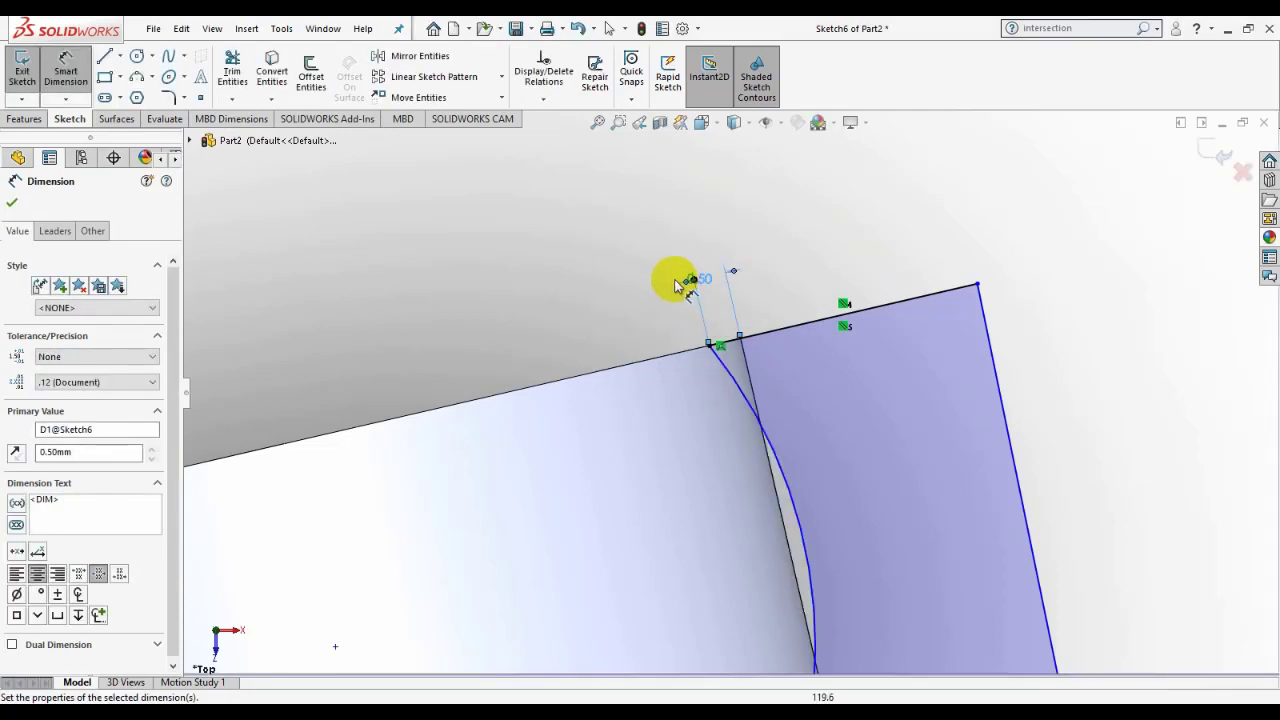
{"action": "left_click", "coordinate": [12, 202]}
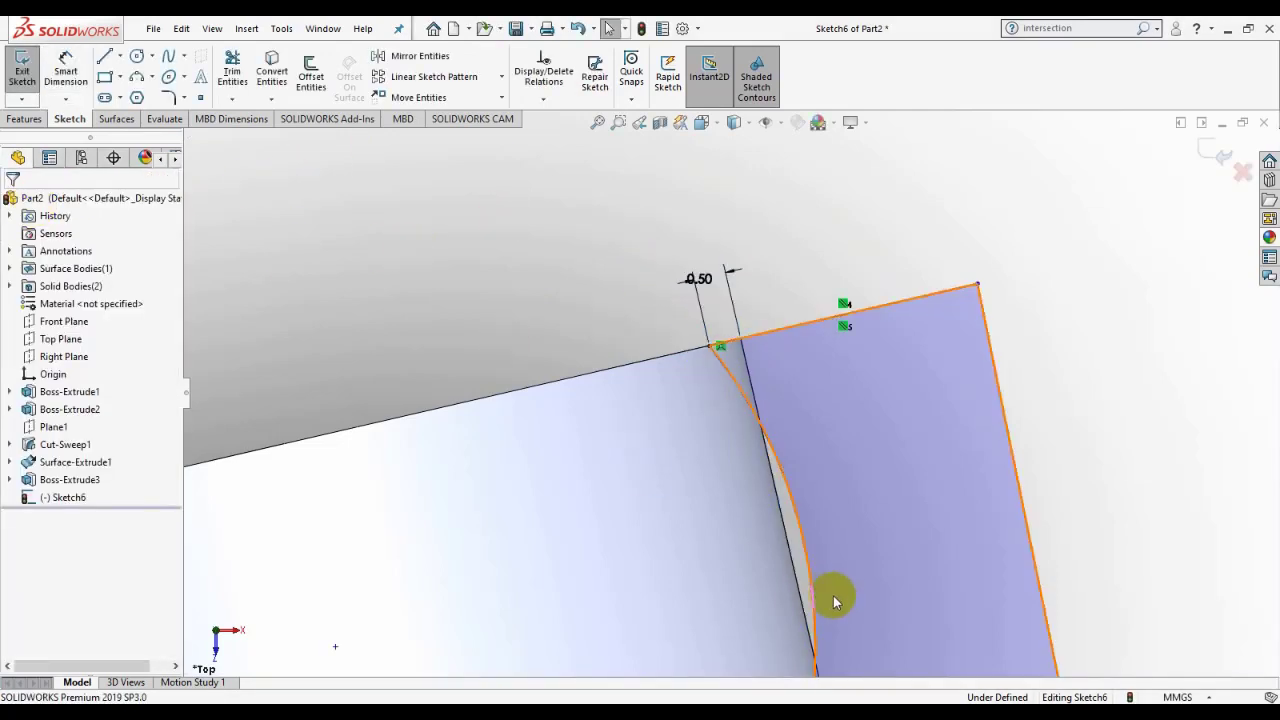
Step: Make the arc tangent to the ring's silhouette edge and the two profile lines perpendicular
{"action": "left_click", "coordinate": [806, 553]}
{"action": "left_click", "coordinate": [795, 571], "text": "ctrl"}
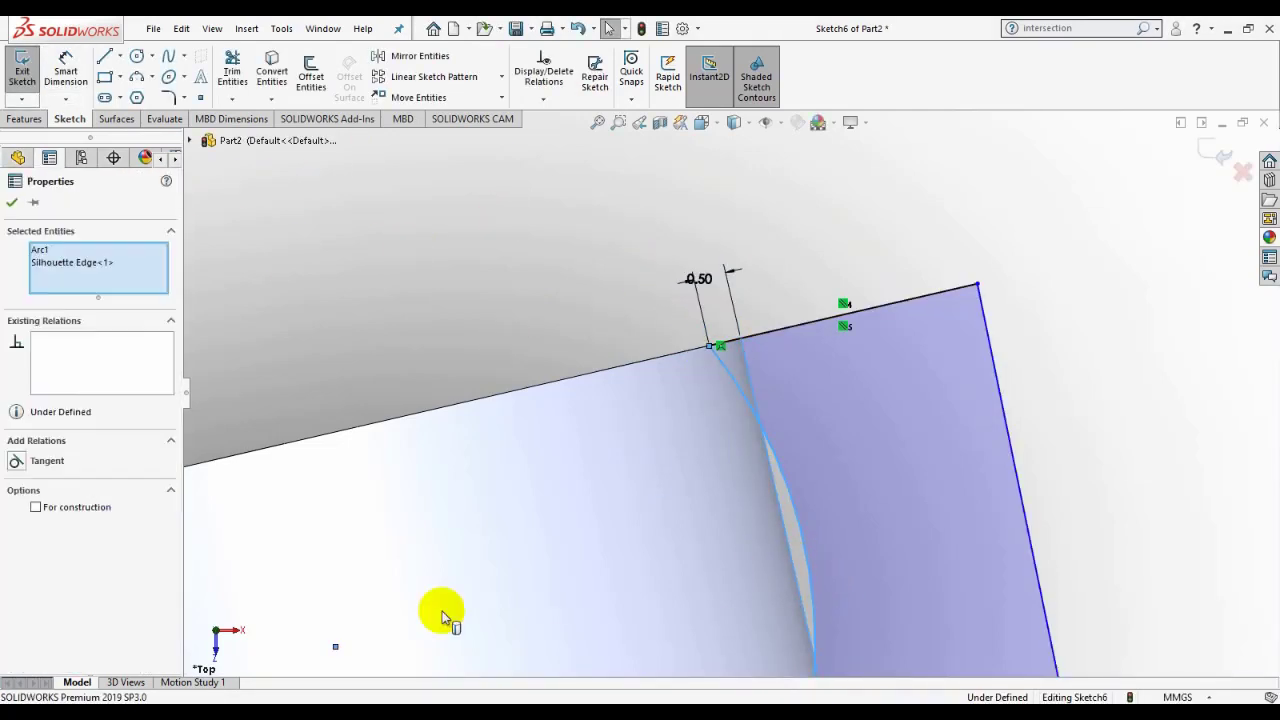
{"action": "left_click", "coordinate": [22, 463]}
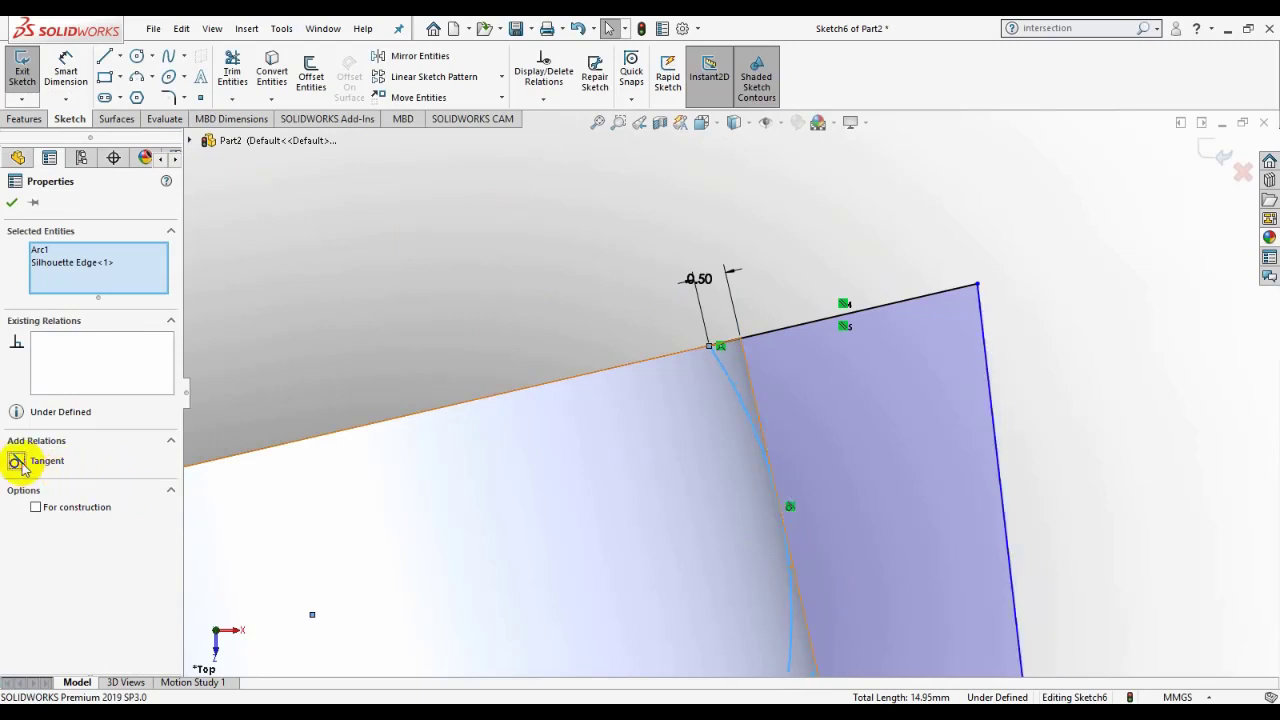
{"action": "left_click", "coordinate": [13, 203]}
{"action": "left_click", "coordinate": [955, 297]}
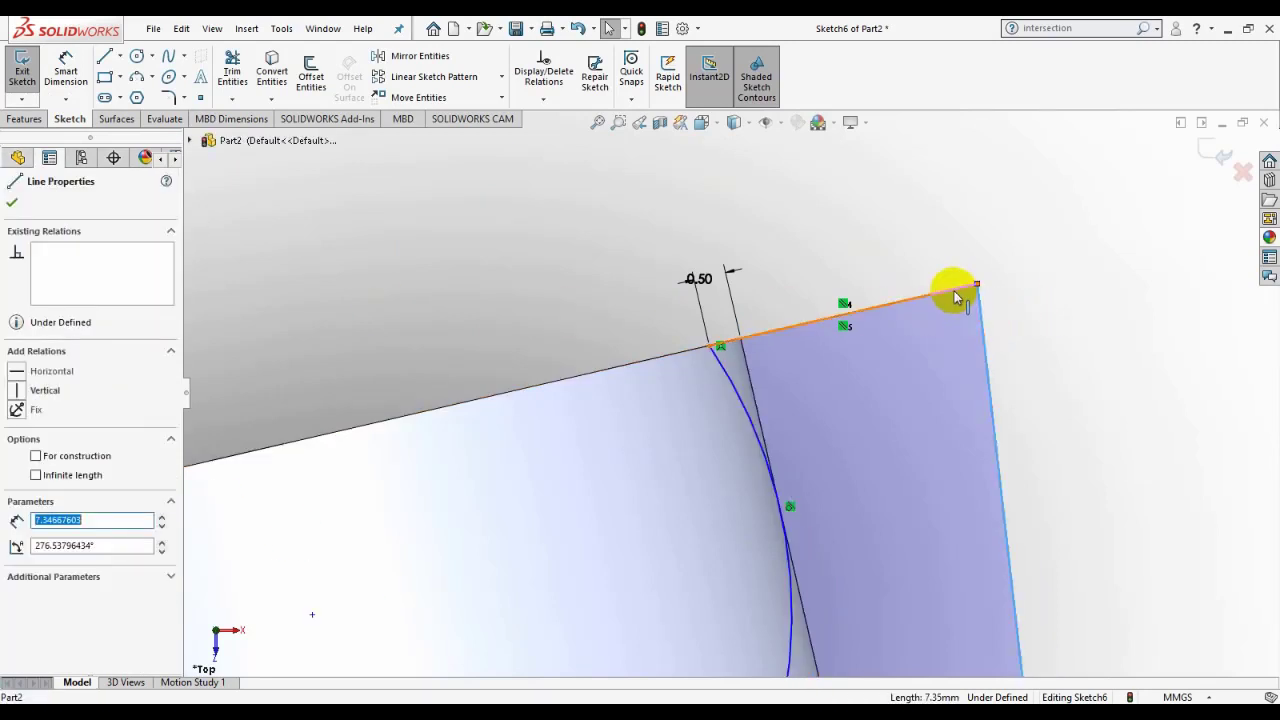
{"action": "left_click", "coordinate": [745, 358], "text": "ctrl"}
{"action": "left_click", "coordinate": [22, 517]}
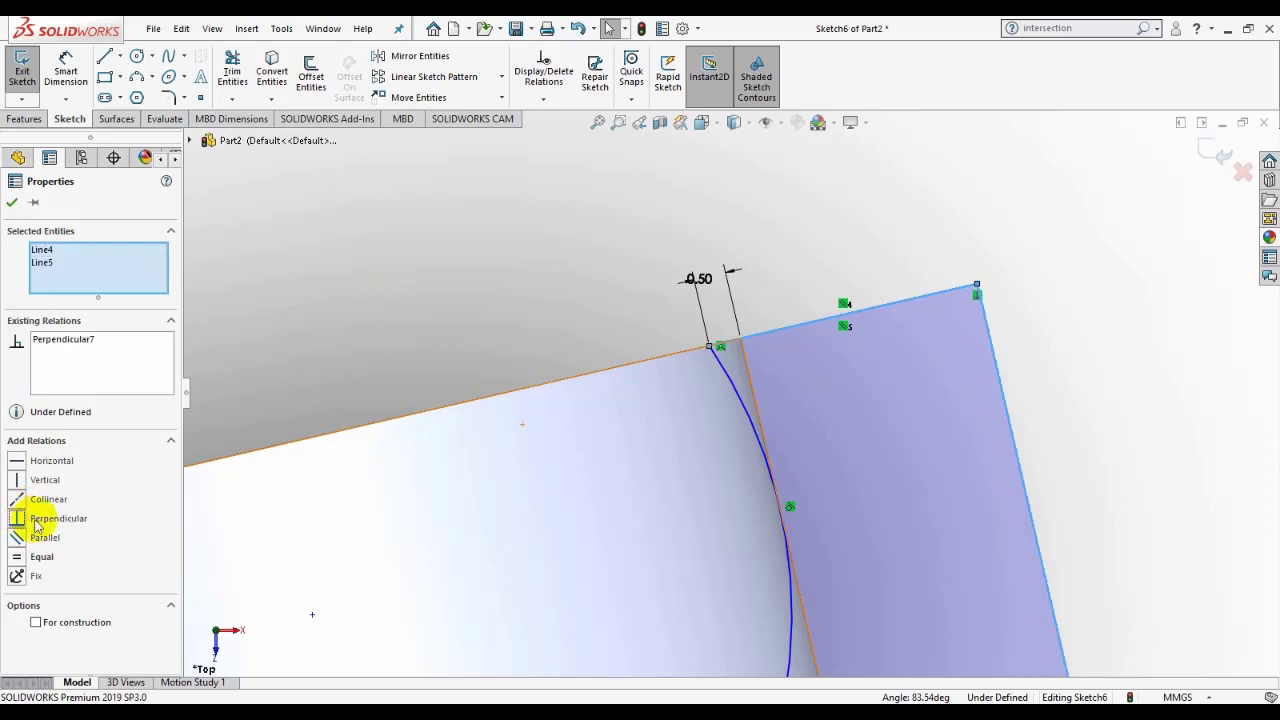
{"action": "left_click", "coordinate": [15, 205]}
{"action": "scroll", "coordinate": [714, 629], "scroll_direction": "up", "scroll_amount": 2}
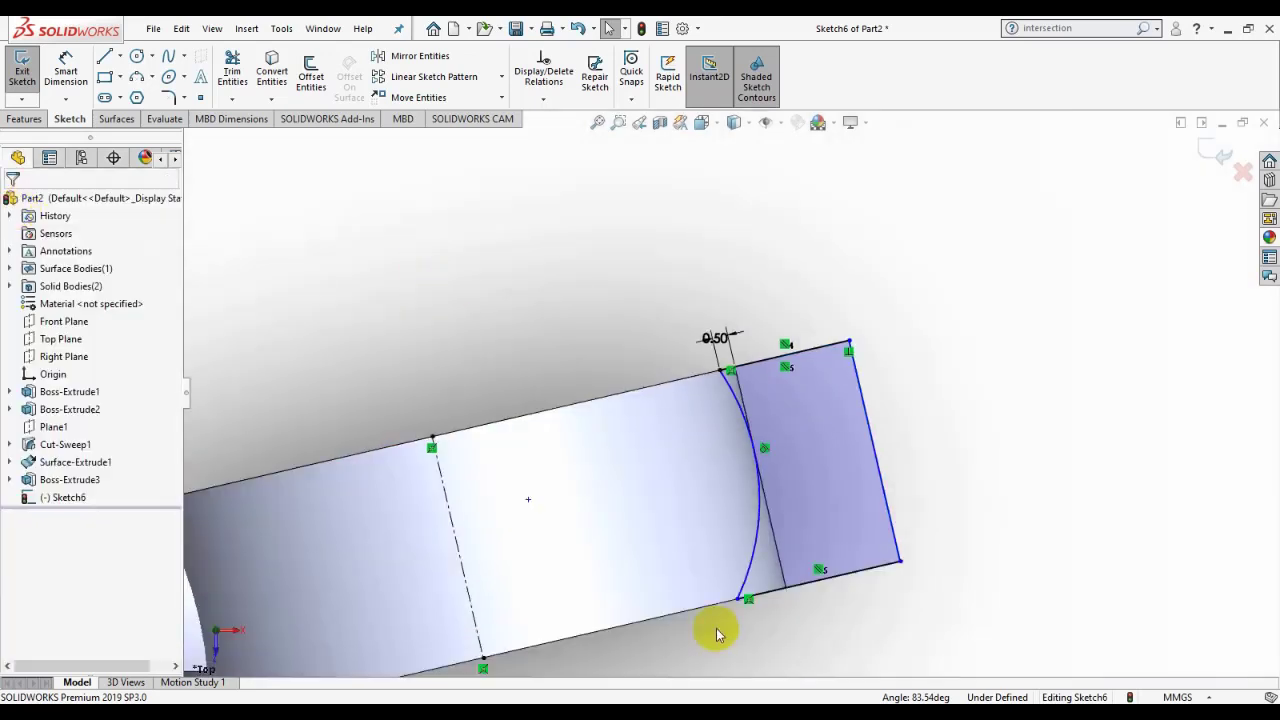
Step: Dimension the arc's lower endpoint 0.5 mm from the bottom line
{"action": "left_click", "coordinate": [79, 64]}
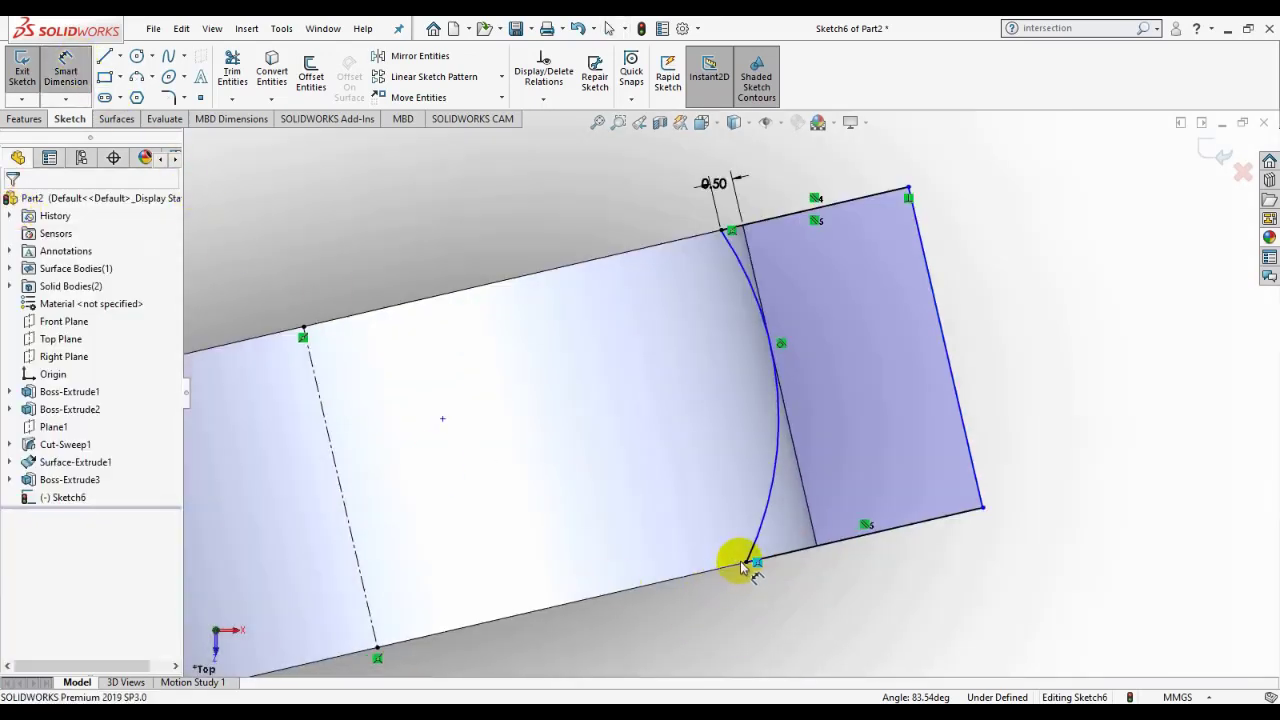
{"action": "left_click", "coordinate": [747, 562]}
{"action": "left_click", "coordinate": [812, 523]}
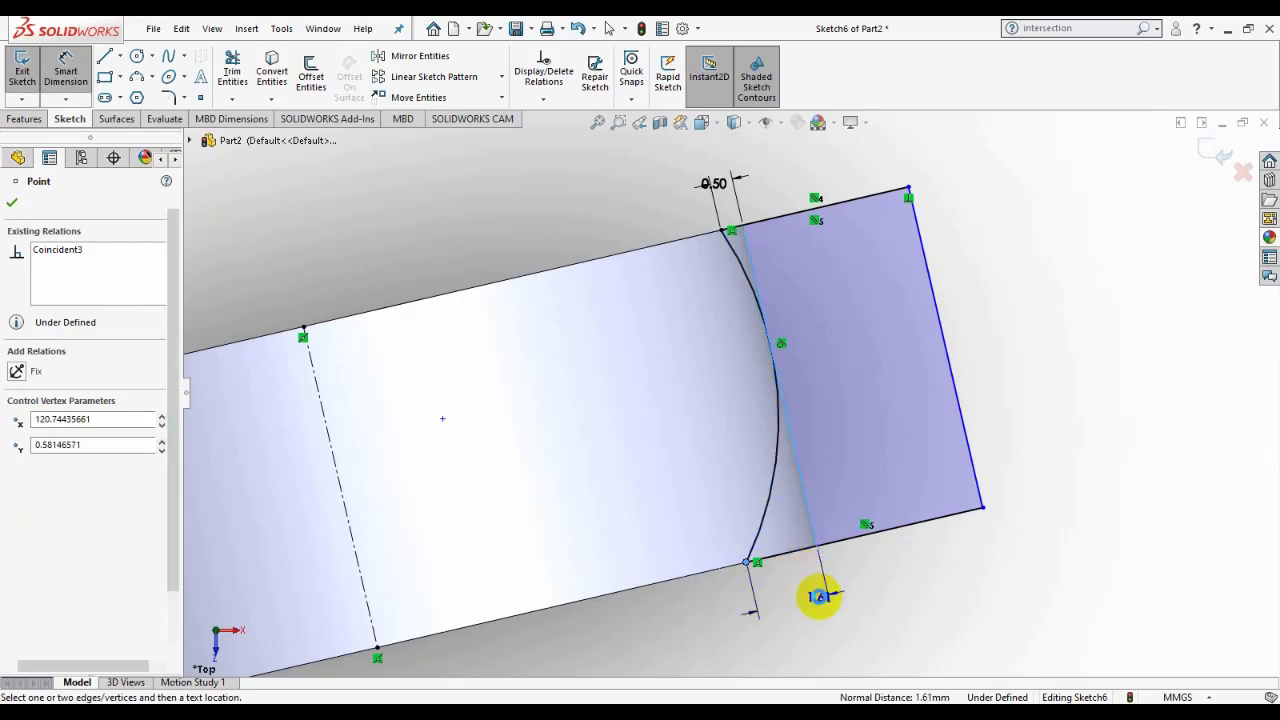
{"action": "left_click", "coordinate": [818, 597]}
{"action": "type", "text": "0.5"}
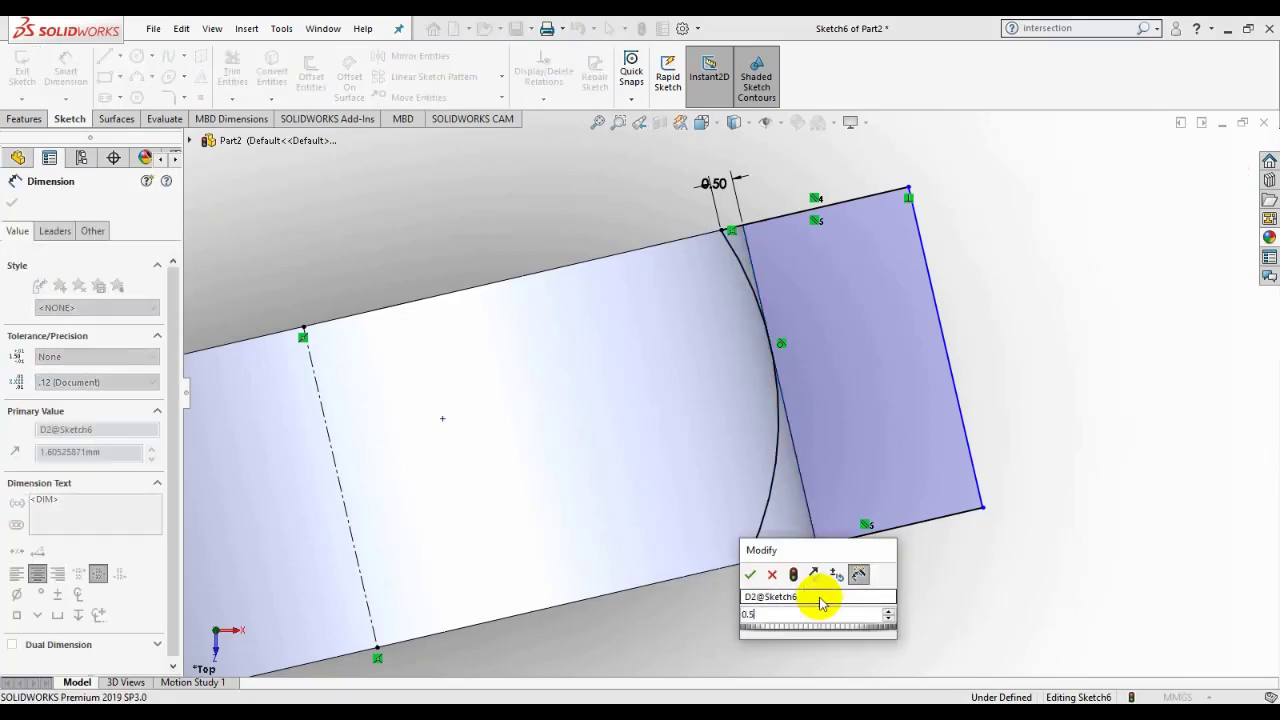
{"action": "key", "text": "Return"}
{"action": "scroll", "coordinate": [986, 363], "scroll_direction": "up", "scroll_amount": 3}
{"action": "mouse_move", "coordinate": [929, 349]}
{"action": "middle_mouse_down"}
{"action": "mouse_move", "coordinate": [874, 447]}
{"action": "mouse_move", "coordinate": [894, 466]}
{"action": "mouse_move", "coordinate": [877, 451]}
{"action": "mouse_move", "coordinate": [857, 491]}
{"action": "mouse_move", "coordinate": [976, 497]}
{"action": "middle_mouse_up"}
Step: Apply a 360° revolved cut about Line1, keeping the ring head body (Body 2)
{"action": "left_click", "coordinate": [24, 118]}
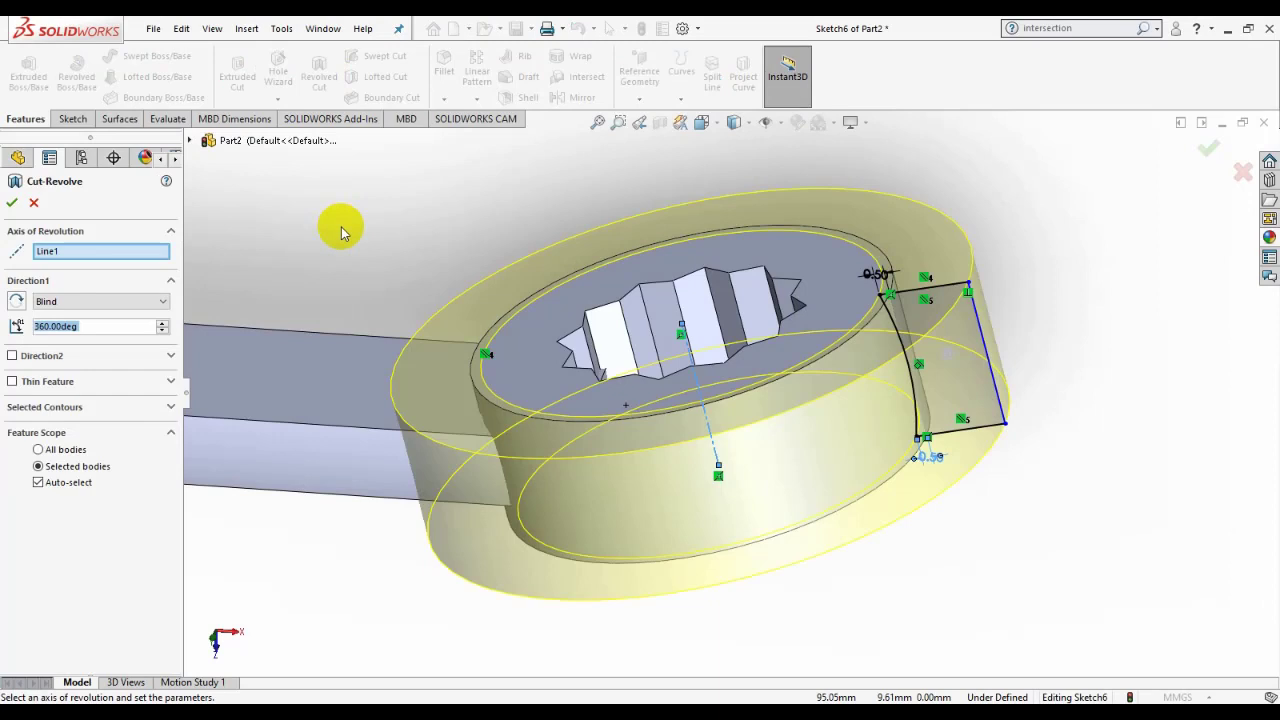
{"action": "left_click", "coordinate": [12, 202]}
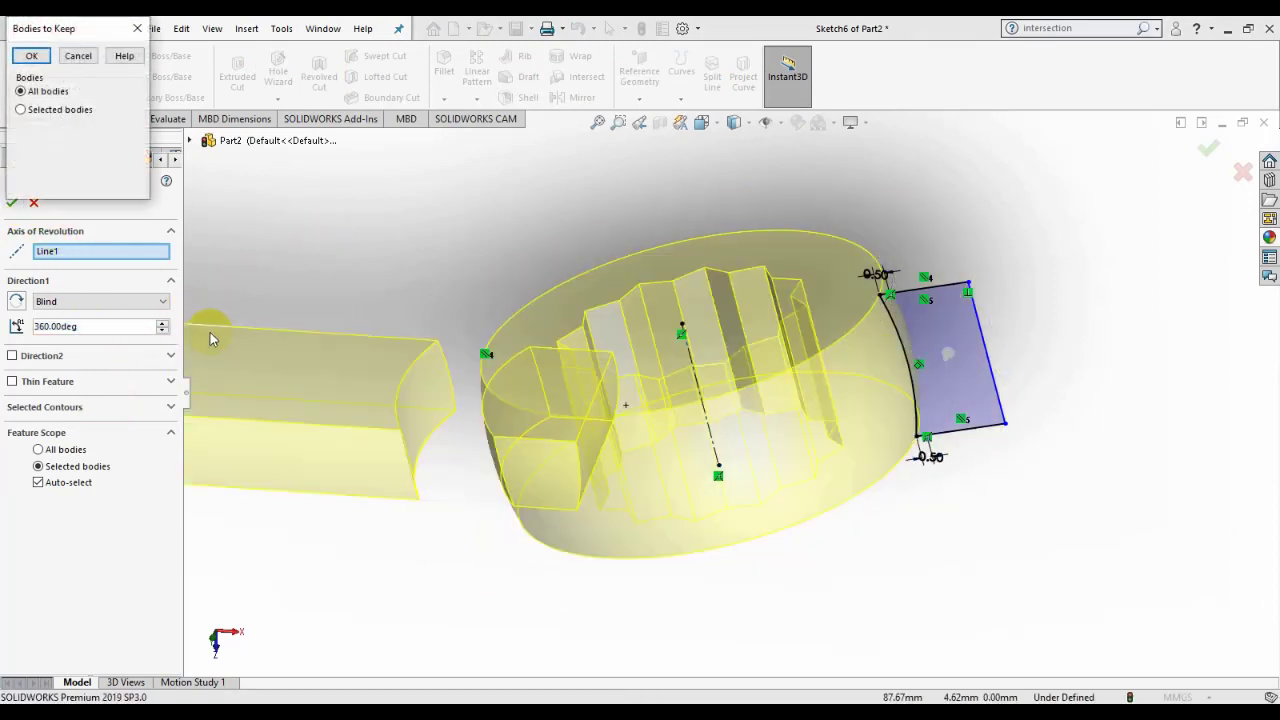
{"action": "left_click", "coordinate": [21, 109]}
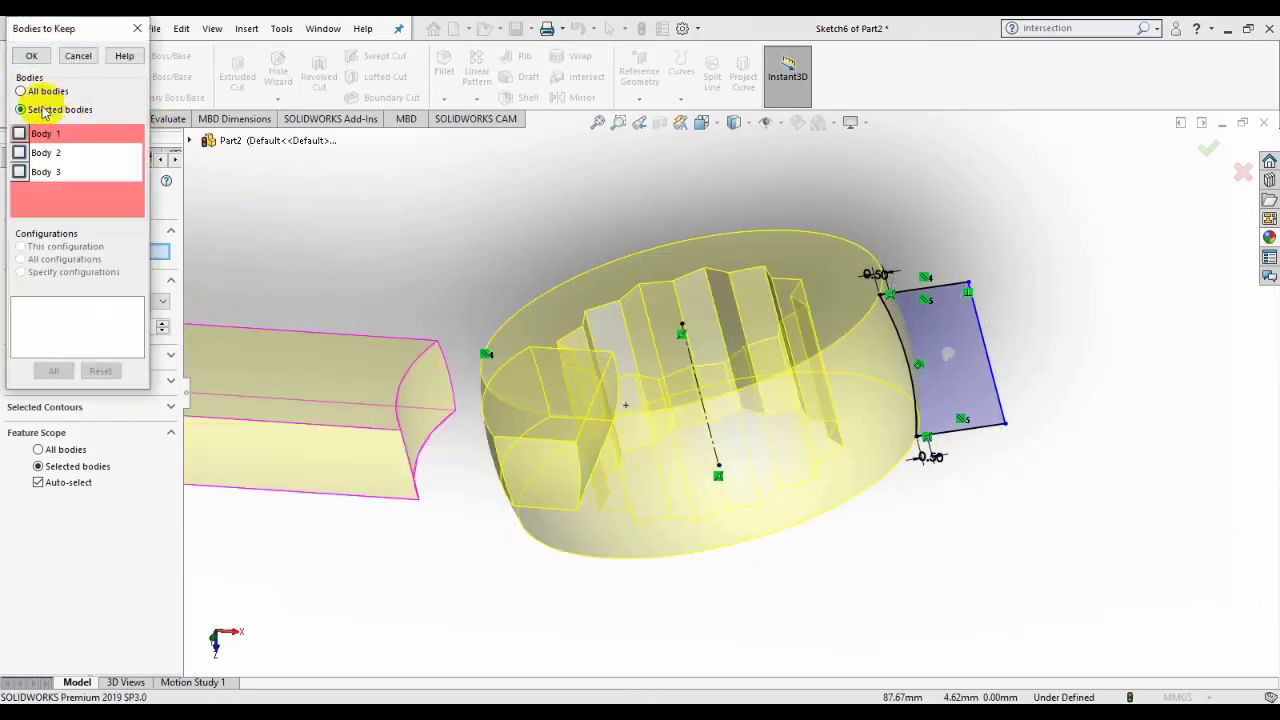
{"action": "left_click", "coordinate": [19, 152]}
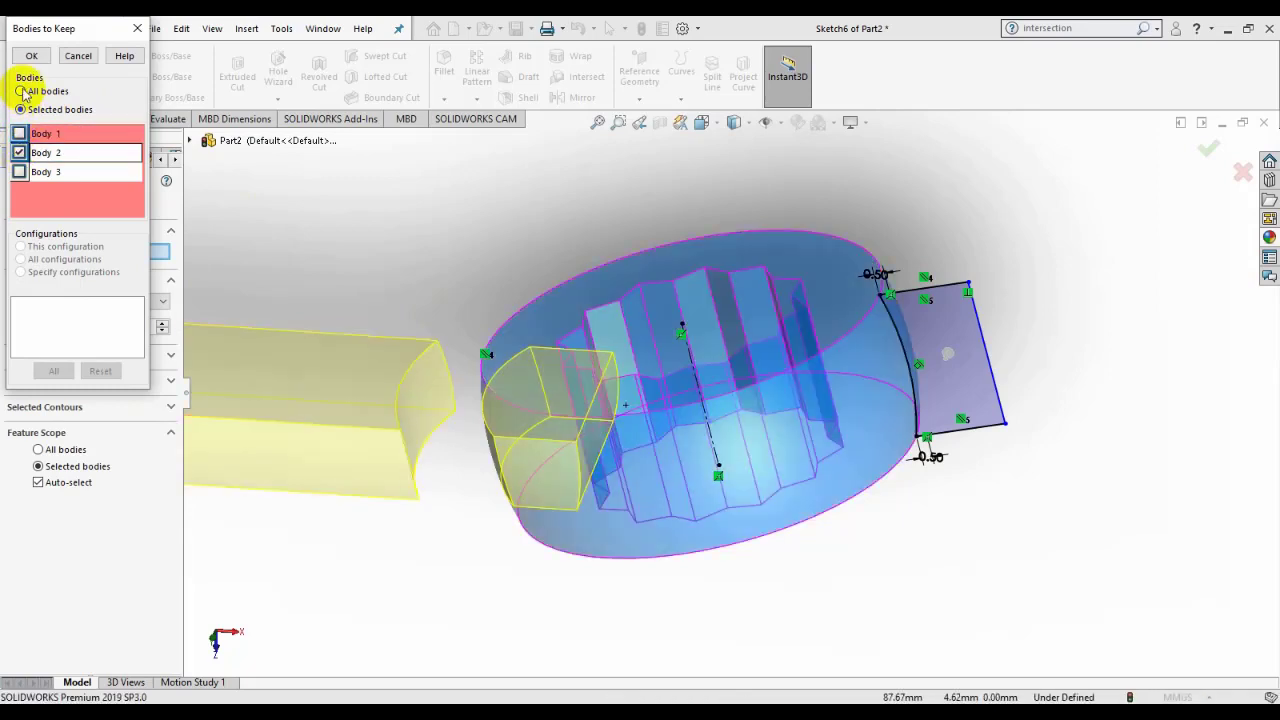
{"action": "left_click", "coordinate": [40, 58]}
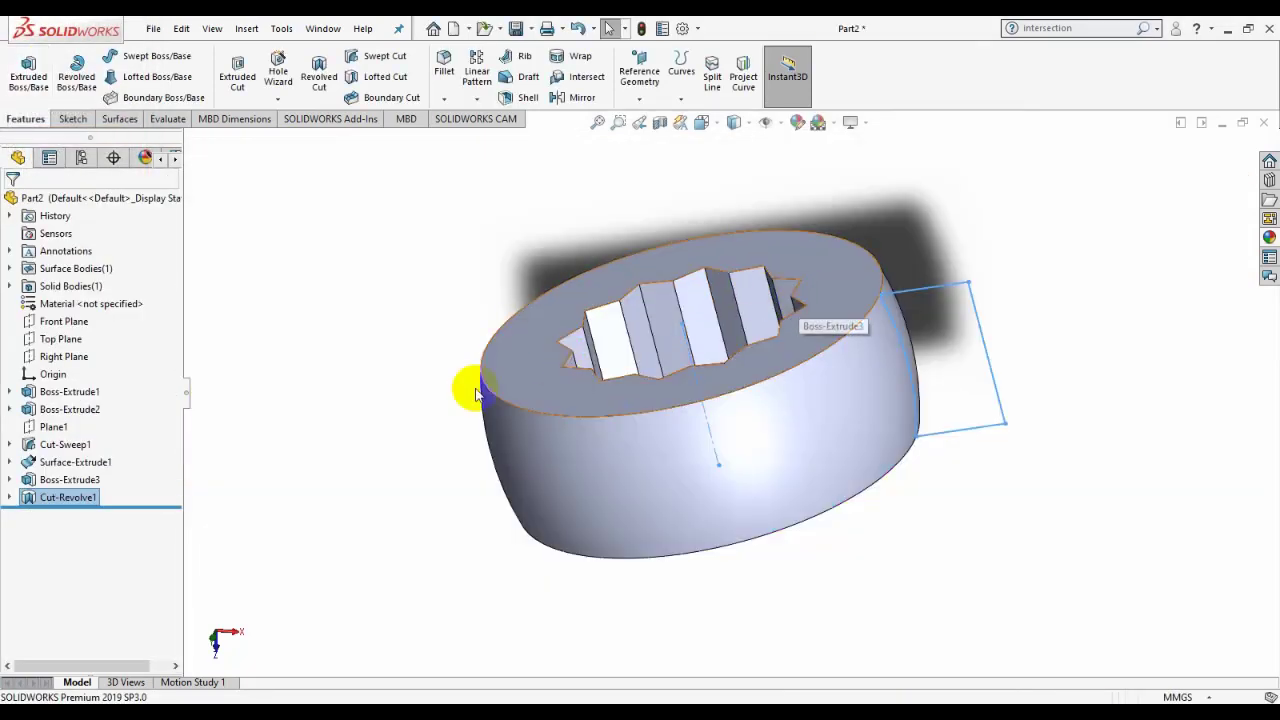
Step: Reopen Cut-Revolve1 and revise its list of affected bodies
{"action": "right_click", "coordinate": [88, 500]}
{"action": "left_click", "coordinate": [98, 412]}
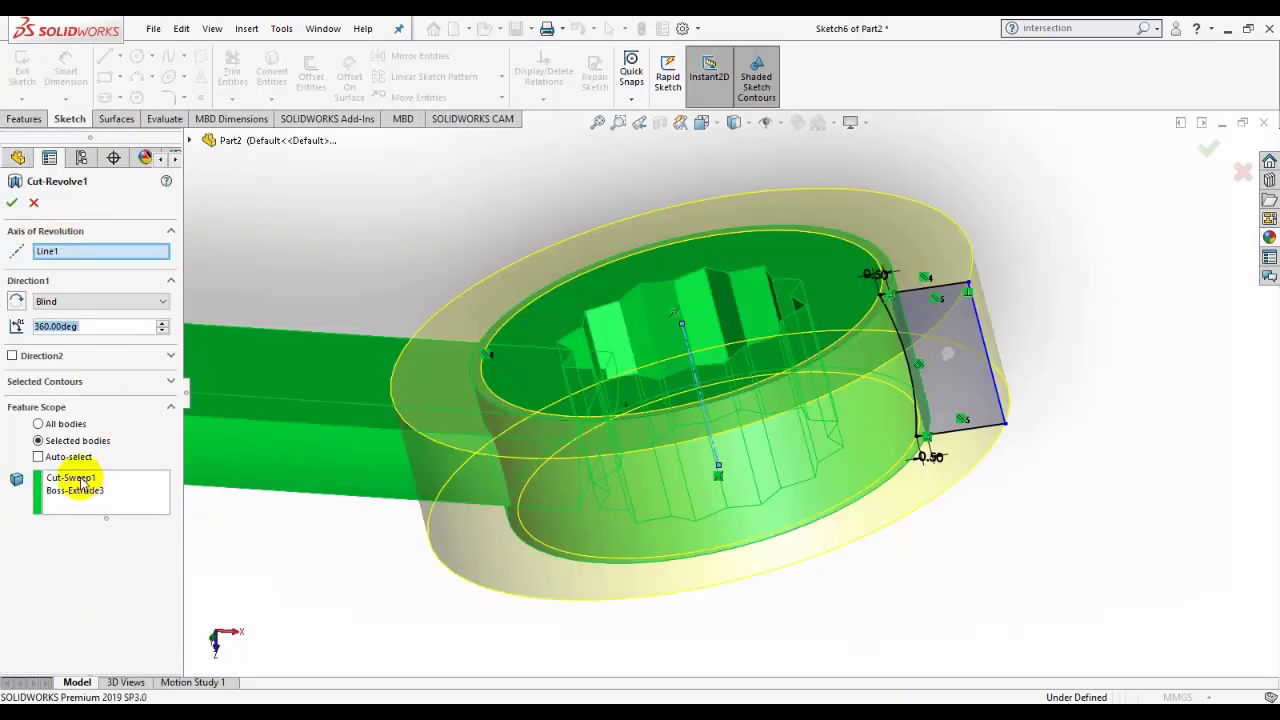
{"action": "left_click", "coordinate": [83, 480]}
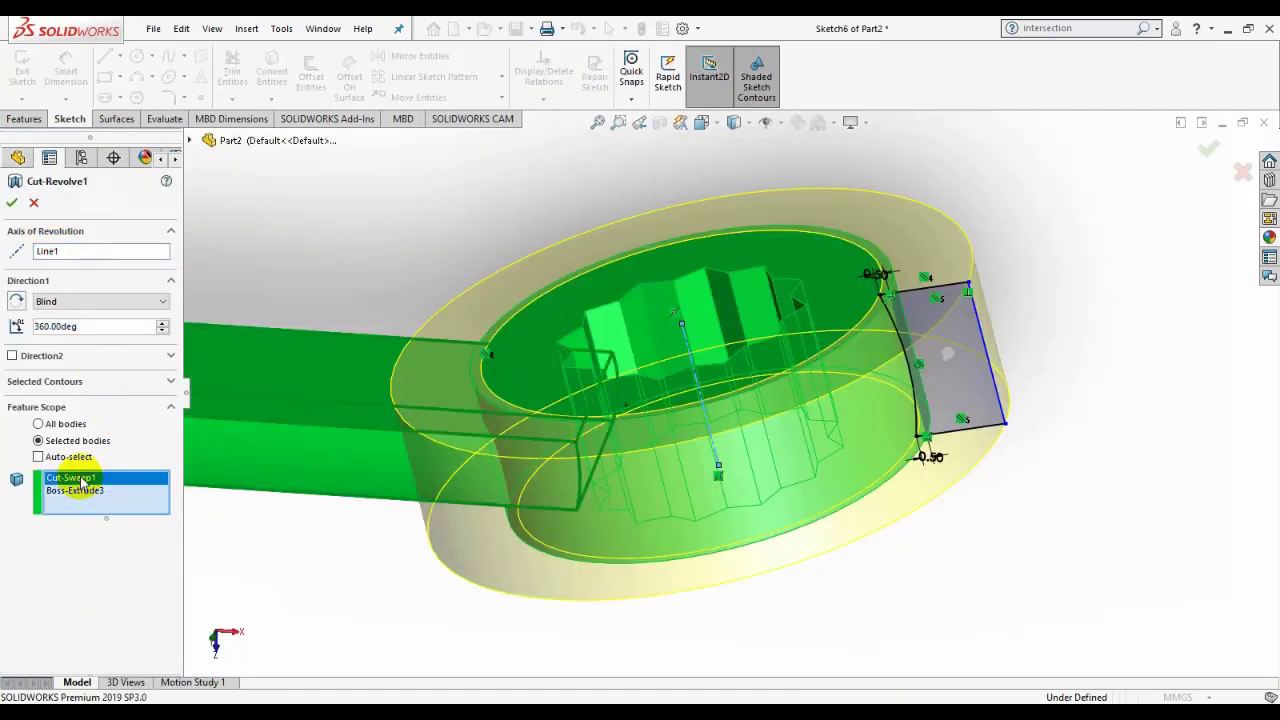
{"action": "right_click", "coordinate": [84, 481]}
{"action": "left_click", "coordinate": [62, 493]}
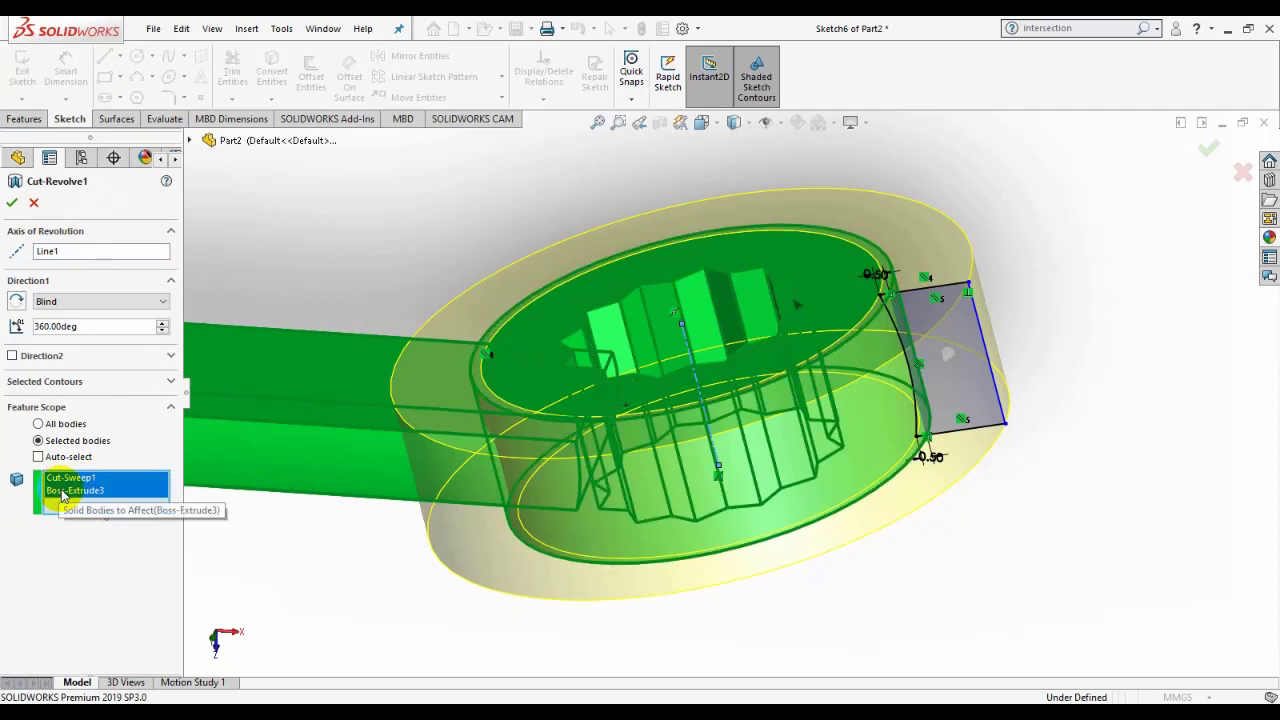
{"action": "left_click", "coordinate": [88, 490]}
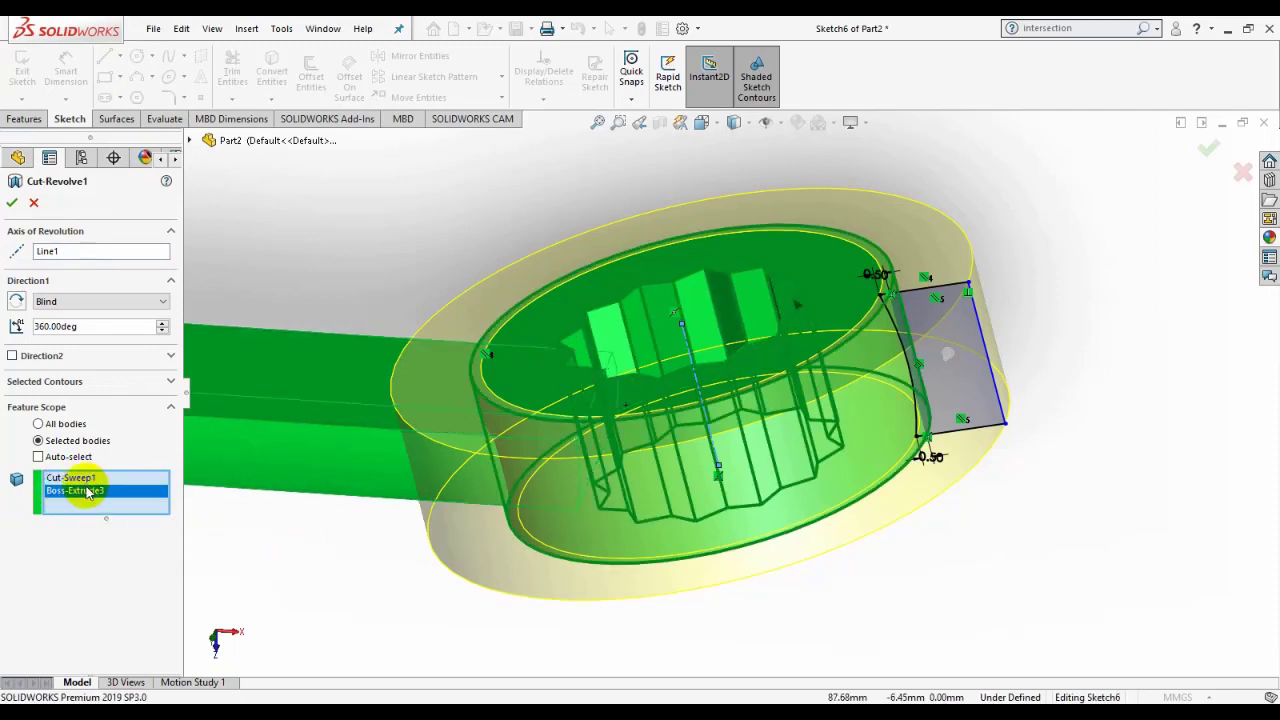
{"action": "right_click", "coordinate": [95, 493]}
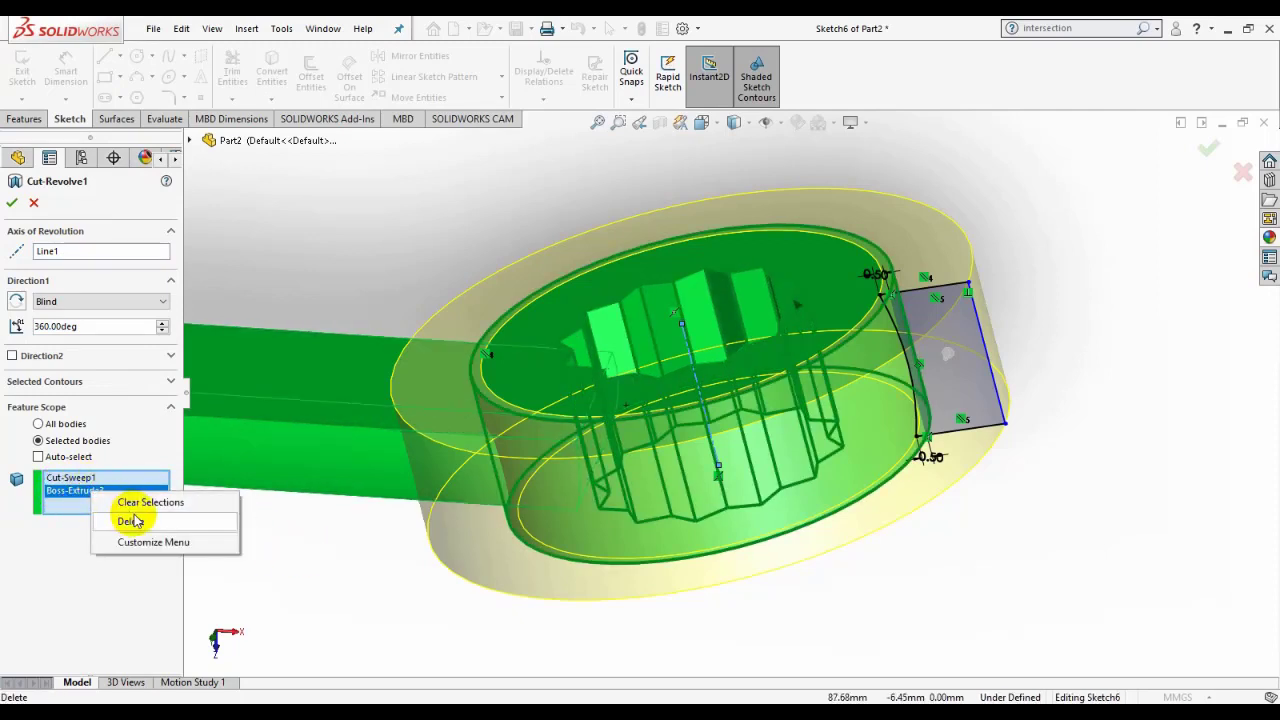
{"action": "left_click", "coordinate": [133, 519]}
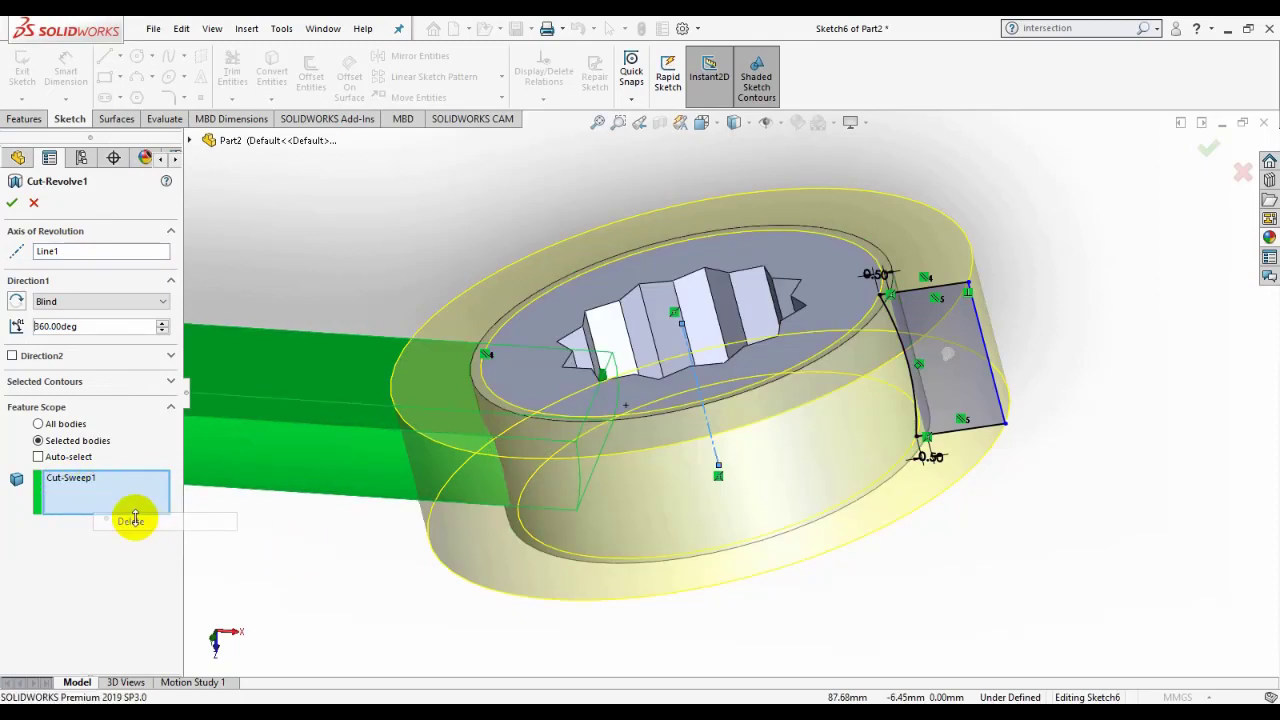
{"action": "left_click", "coordinate": [13, 205]}
Step: Limit Cut-Revolve1's feature scope to the ring head body Boss-Extrude3 only
{"action": "left_click", "coordinate": [31, 55]}
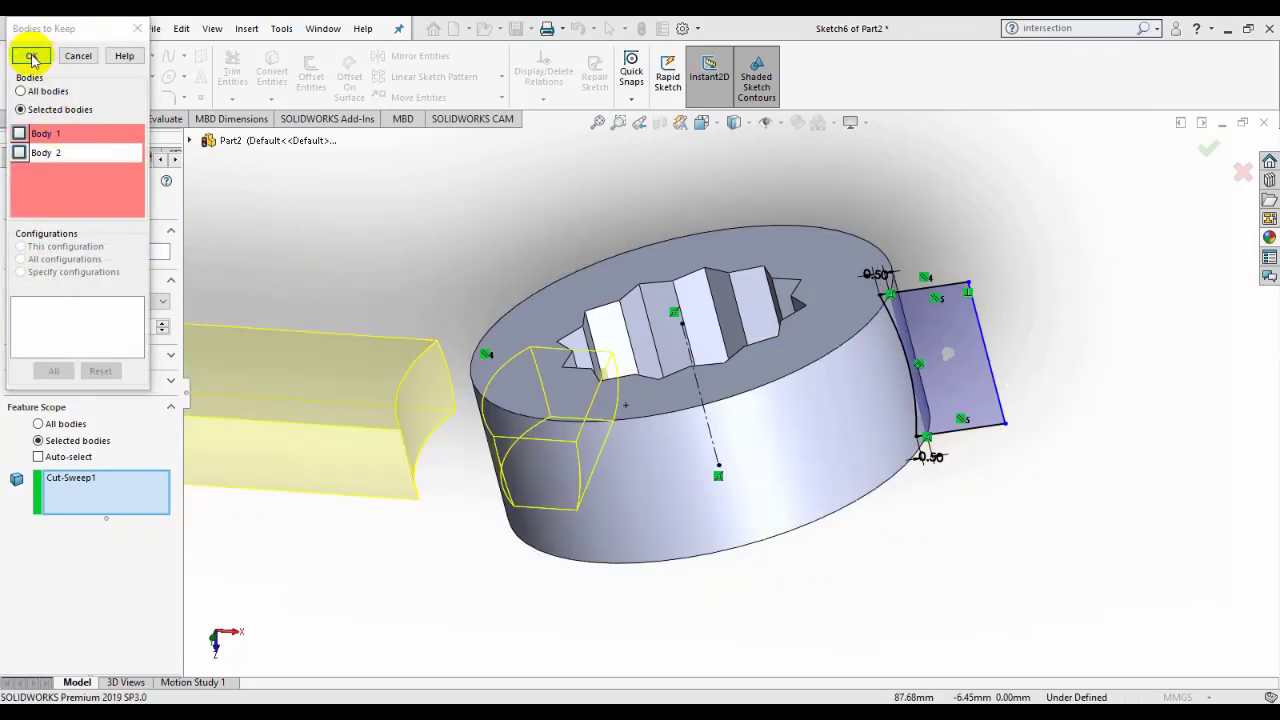
{"action": "left_click", "coordinate": [751, 369]}
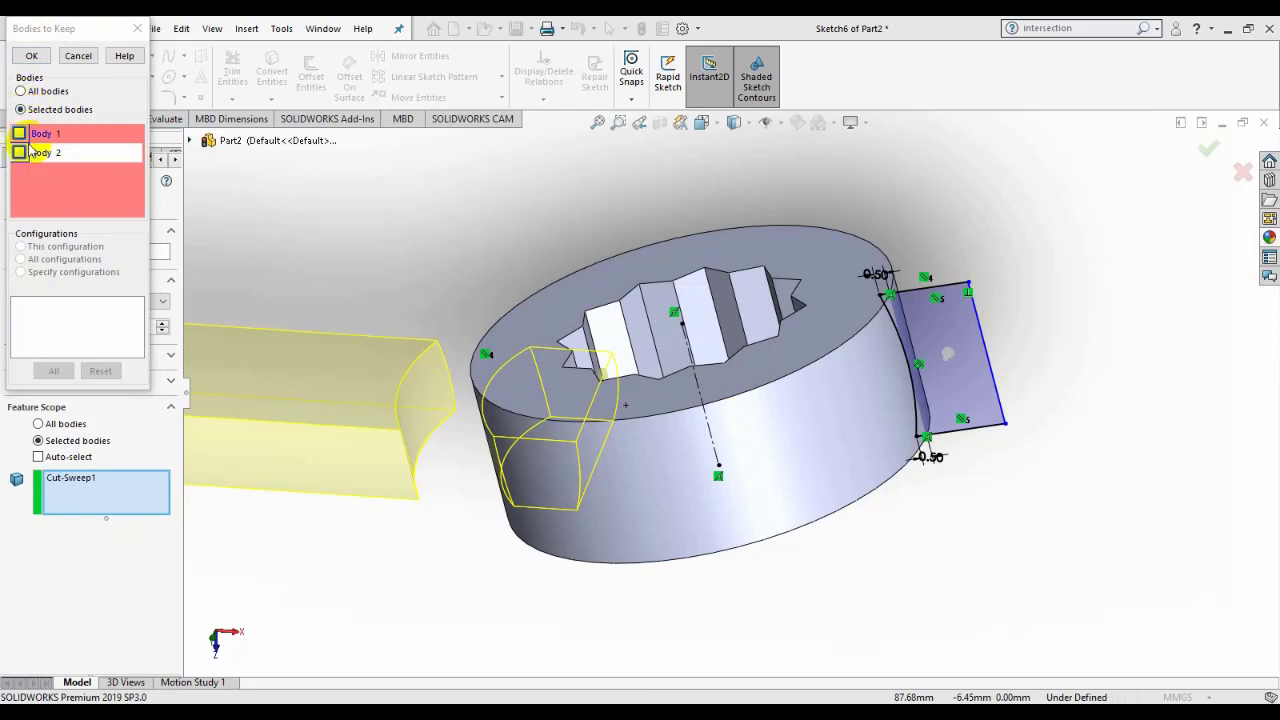
{"action": "left_click", "coordinate": [95, 59]}
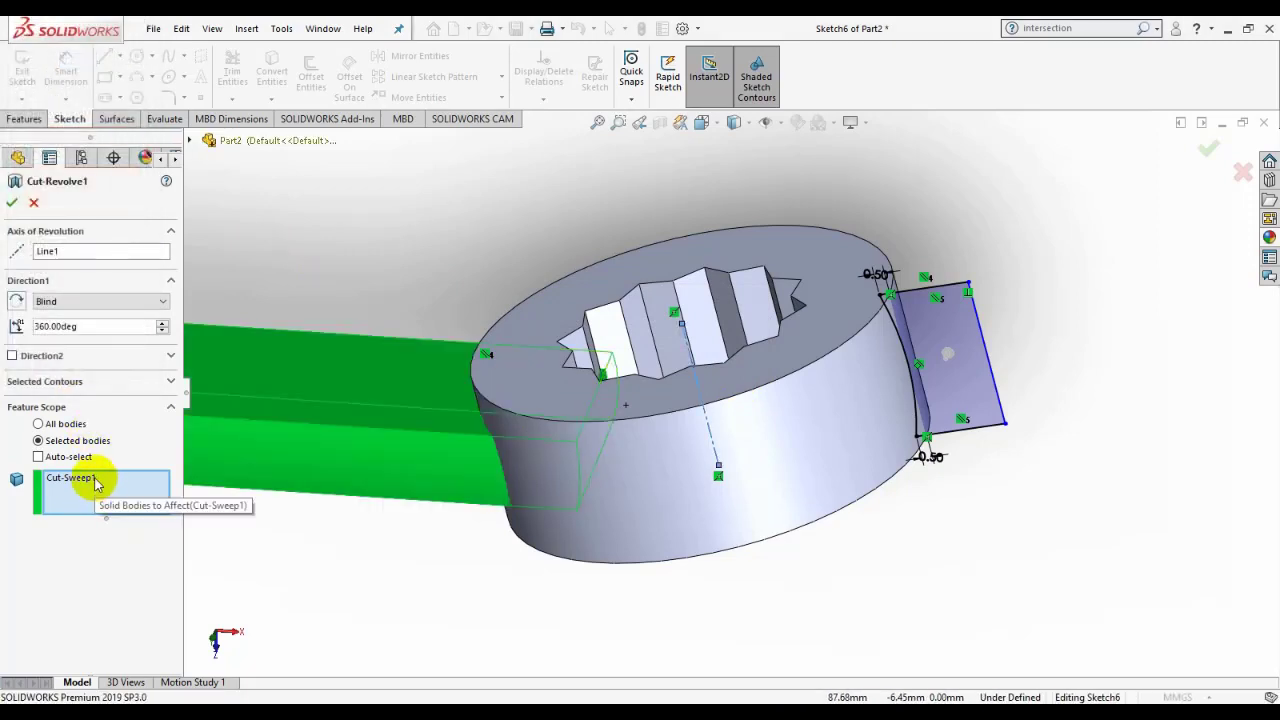
{"action": "right_click", "coordinate": [97, 485]}
{"action": "left_click", "coordinate": [133, 489]}
{"action": "left_click", "coordinate": [749, 509]}
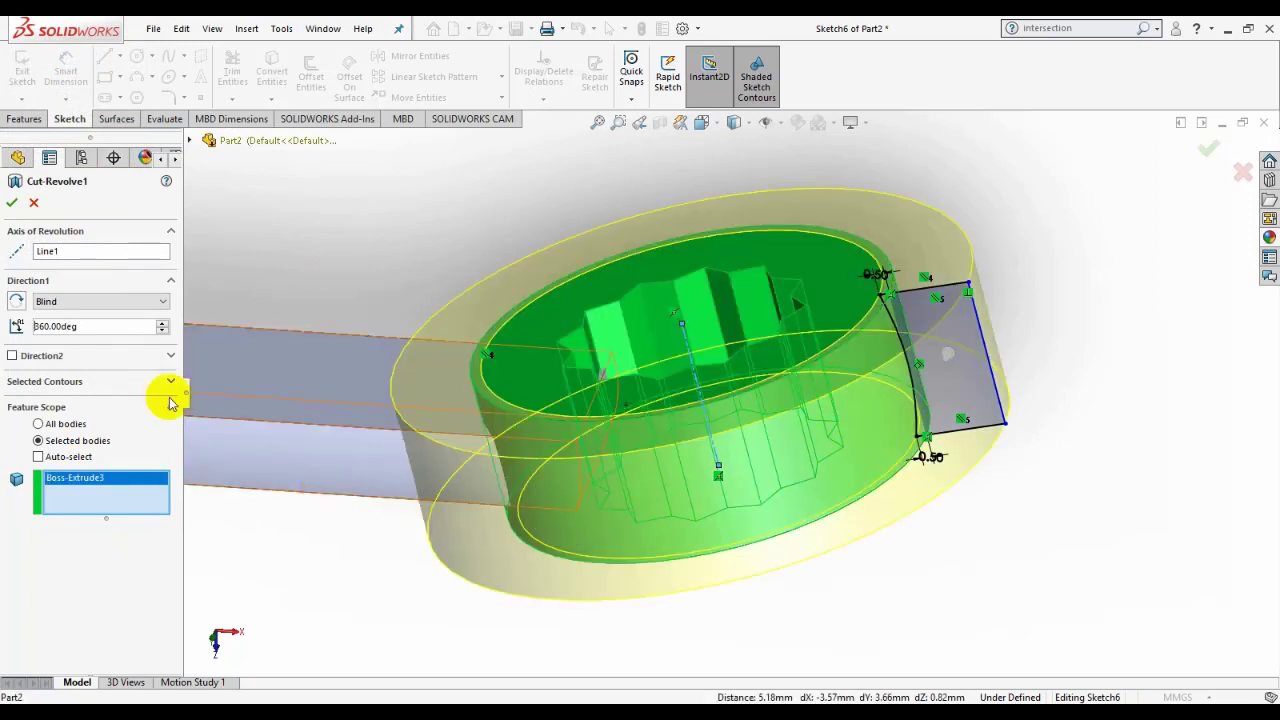
{"action": "left_click", "coordinate": [11, 204]}
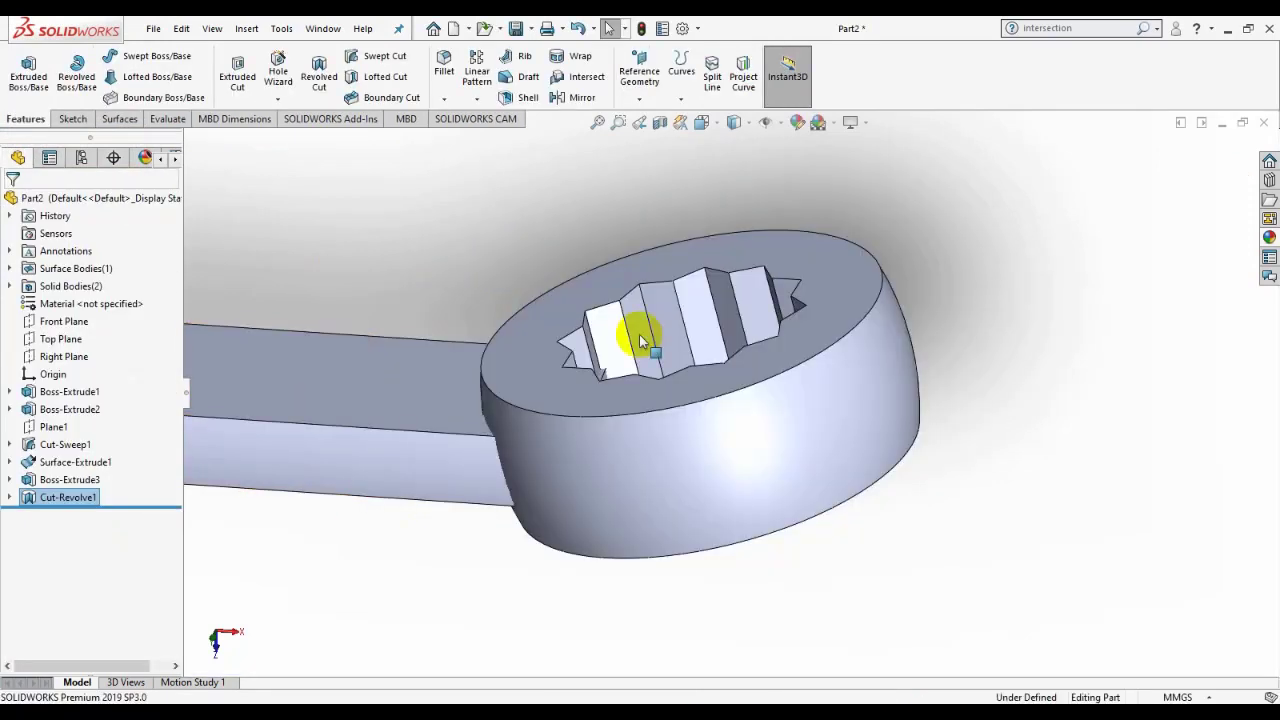
Step: Combine the Cut-Sweep1 handle body and Cut-Revolve1 ring head body using Add
{"action": "scroll", "coordinate": [770, 380], "scroll_direction": "up", "scroll_amount": 4}
{"action": "middle_click_drag", "start_coordinate": [677, 400], "coordinate": [914, 414], "text": "ctrl"}
{"action": "scroll", "coordinate": [914, 414], "scroll_direction": "up", "scroll_amount": 3}
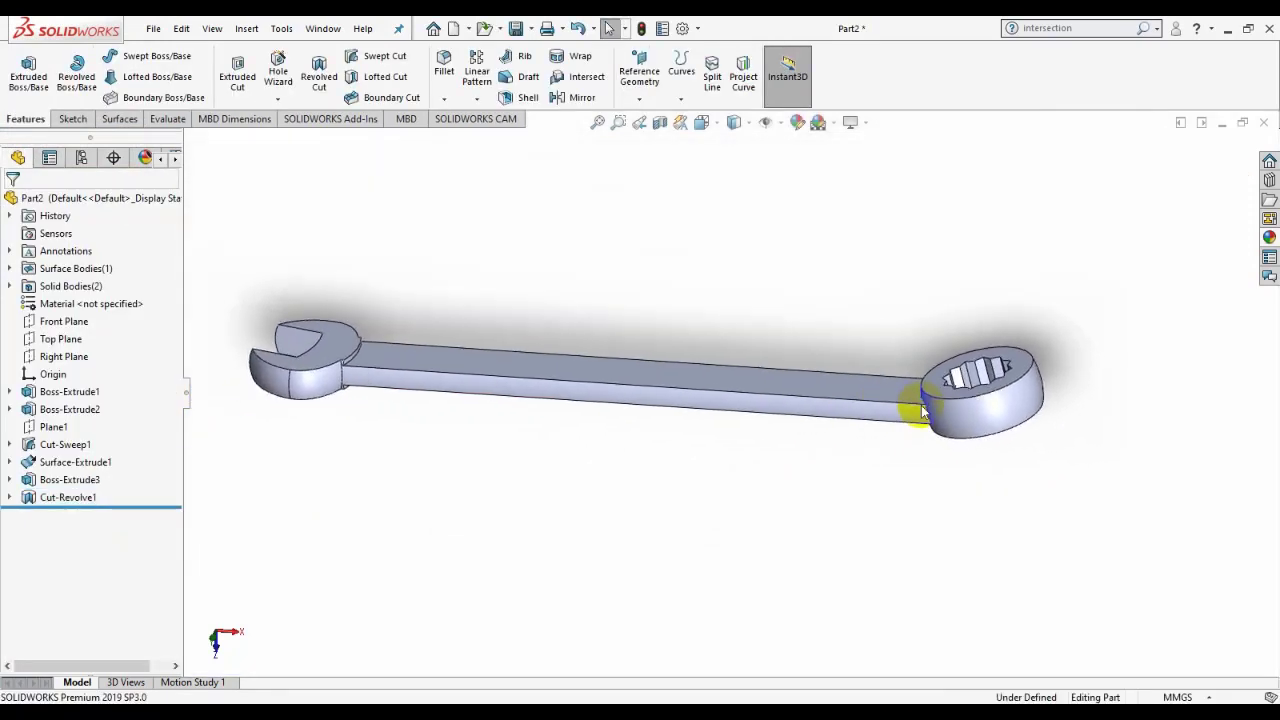
{"action": "left_click", "coordinate": [247, 30]}
{"action": "mouse_move", "coordinate": [274, 105]}
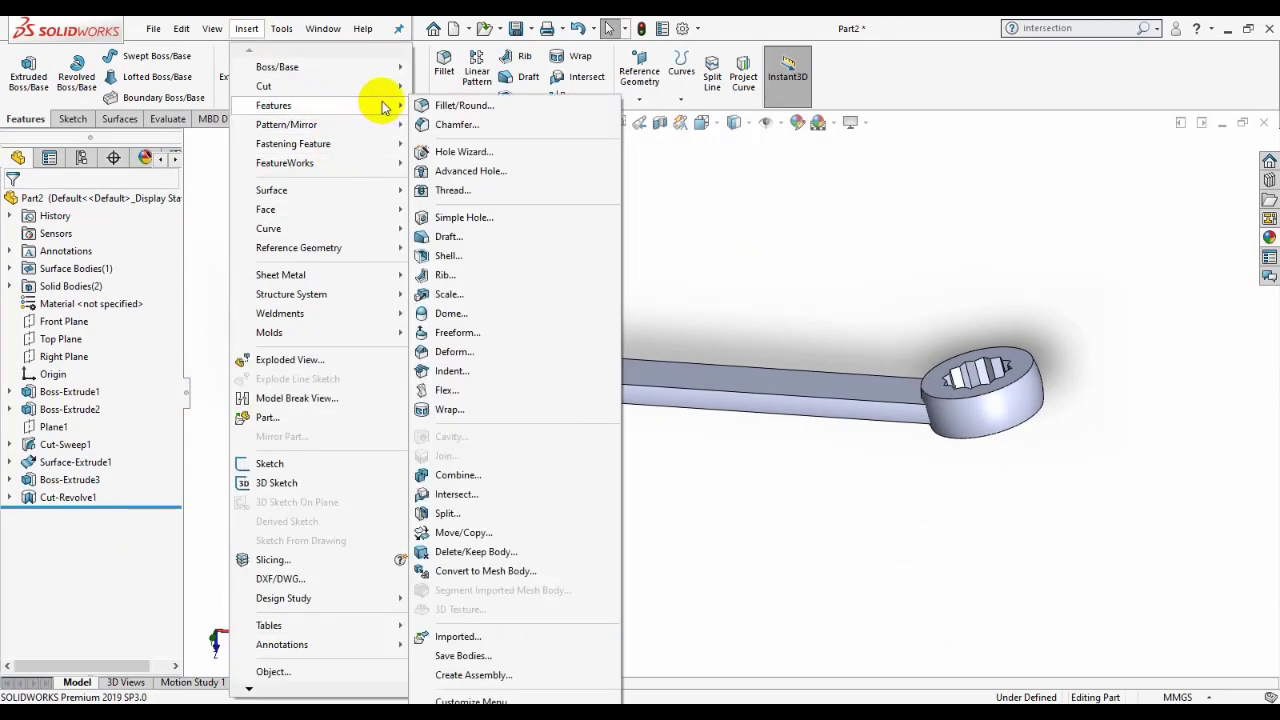
{"action": "left_click", "coordinate": [471, 472]}
{"action": "left_click", "coordinate": [634, 377]}
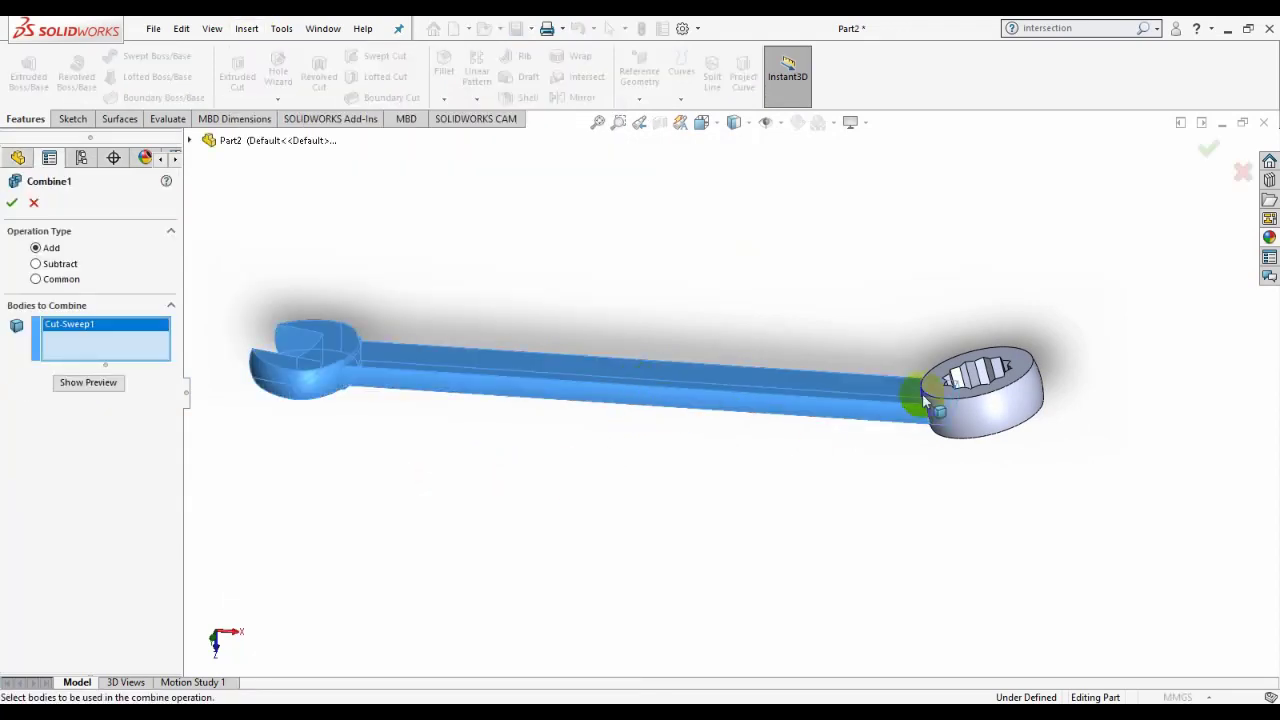
{"action": "left_click", "coordinate": [940, 398]}
{"action": "left_click", "coordinate": [17, 203]}
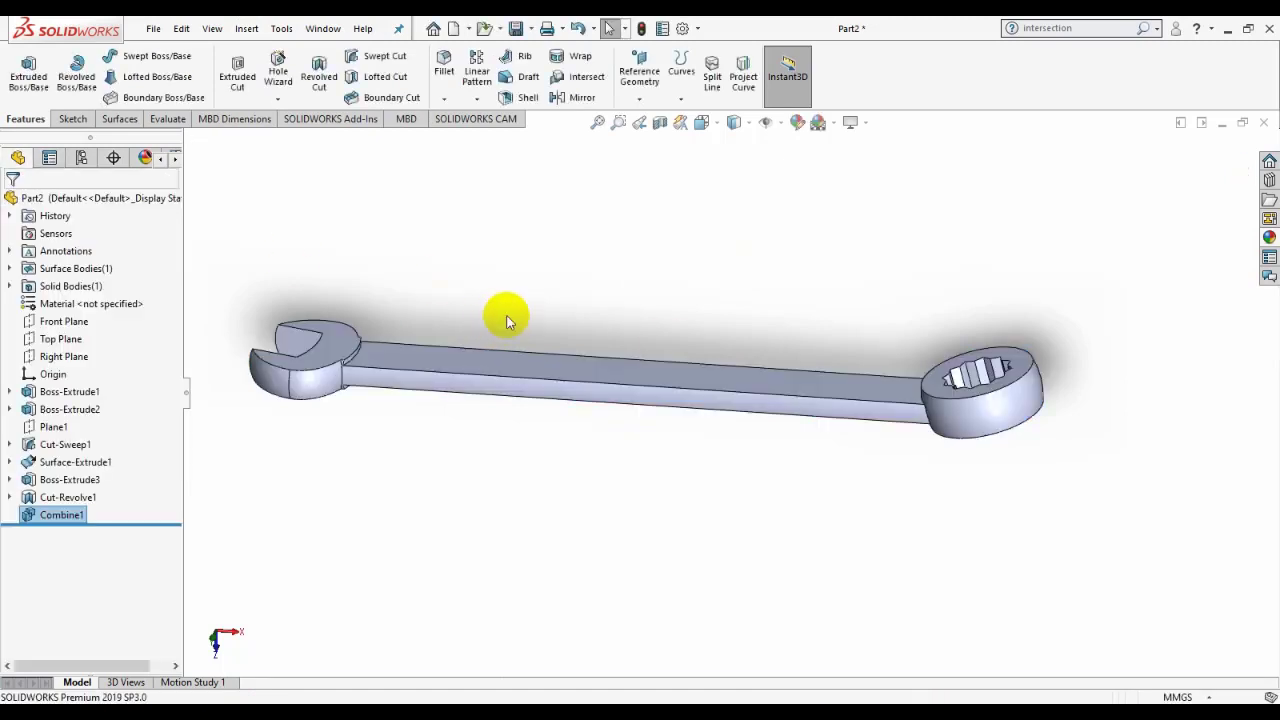
Step: Orbit and zoom to inspect the merged wrench at the ring end
{"action": "mouse_move", "coordinate": [506, 314]}
{"action": "middle_mouse_down"}
{"action": "mouse_move", "coordinate": [534, 337]}
{"action": "mouse_move", "coordinate": [569, 420]}
{"action": "mouse_move", "coordinate": [509, 314]}
{"action": "middle_mouse_up"}
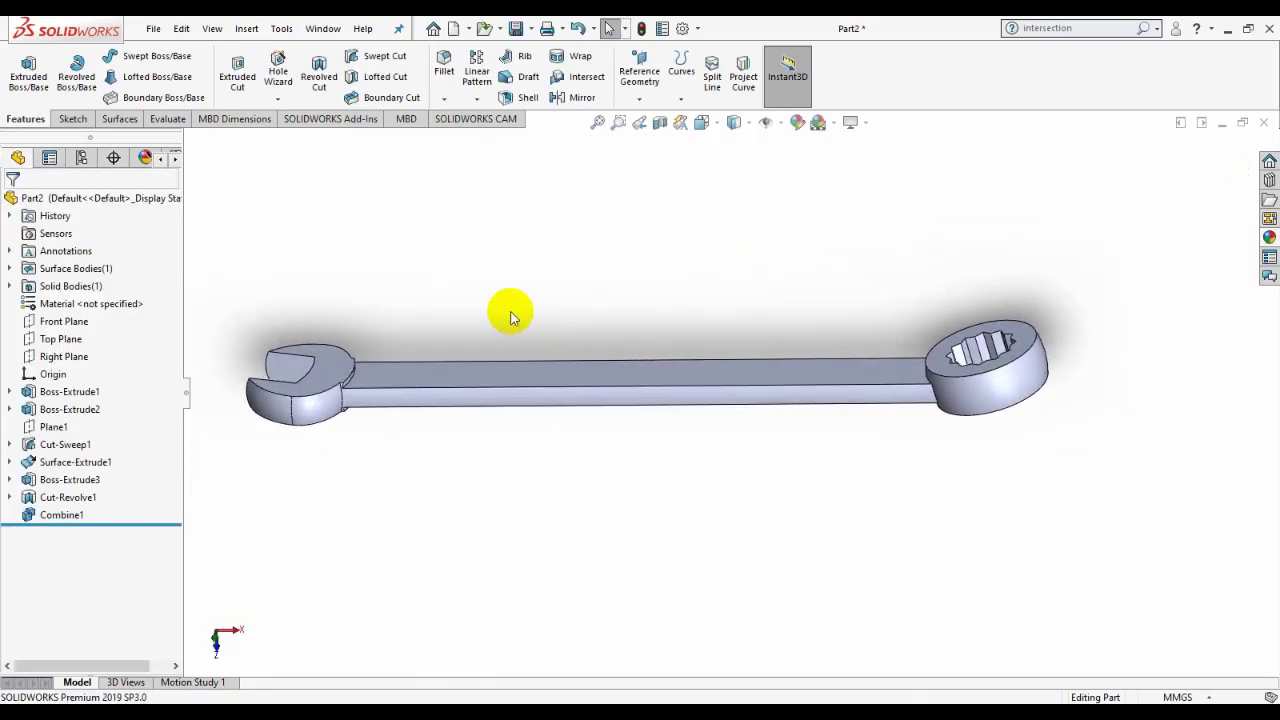
{"action": "scroll", "coordinate": [966, 394], "scroll_direction": "down", "scroll_amount": 5}
{"action": "scroll", "coordinate": [772, 365], "scroll_direction": "down", "scroll_amount": 3}
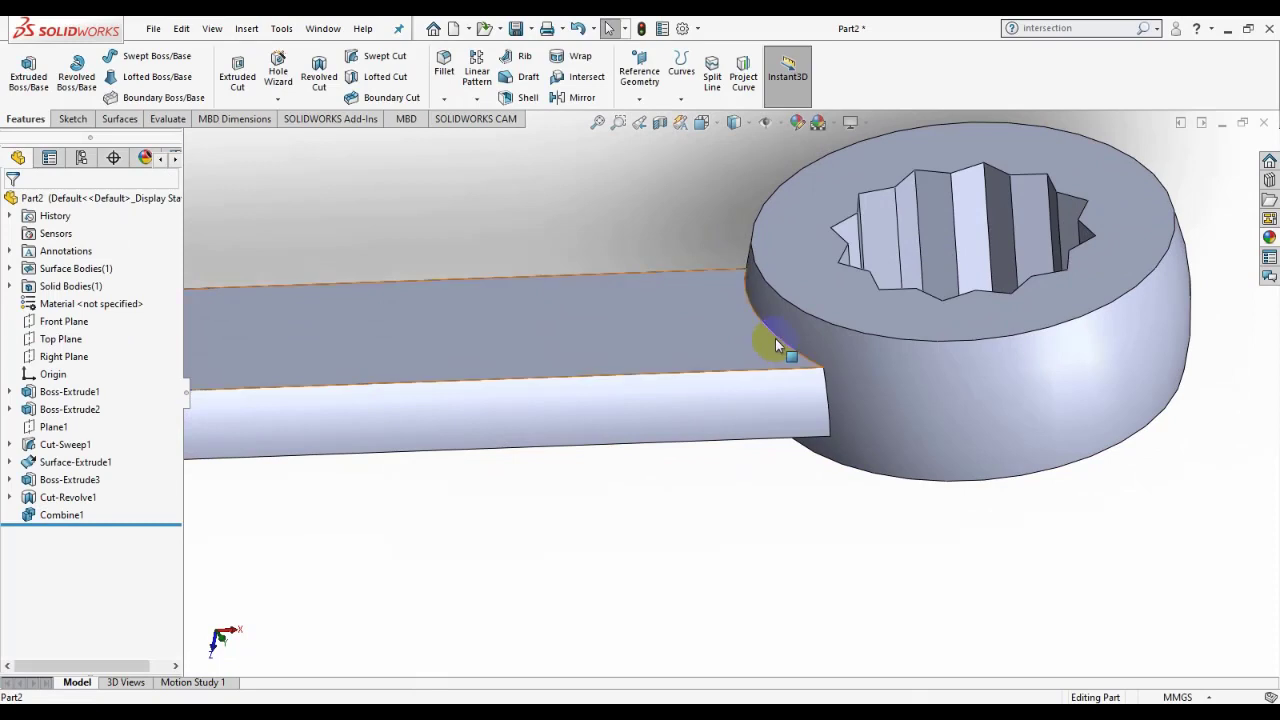
{"action": "left_click", "coordinate": [775, 345]}
{"action": "left_click", "coordinate": [820, 528]}
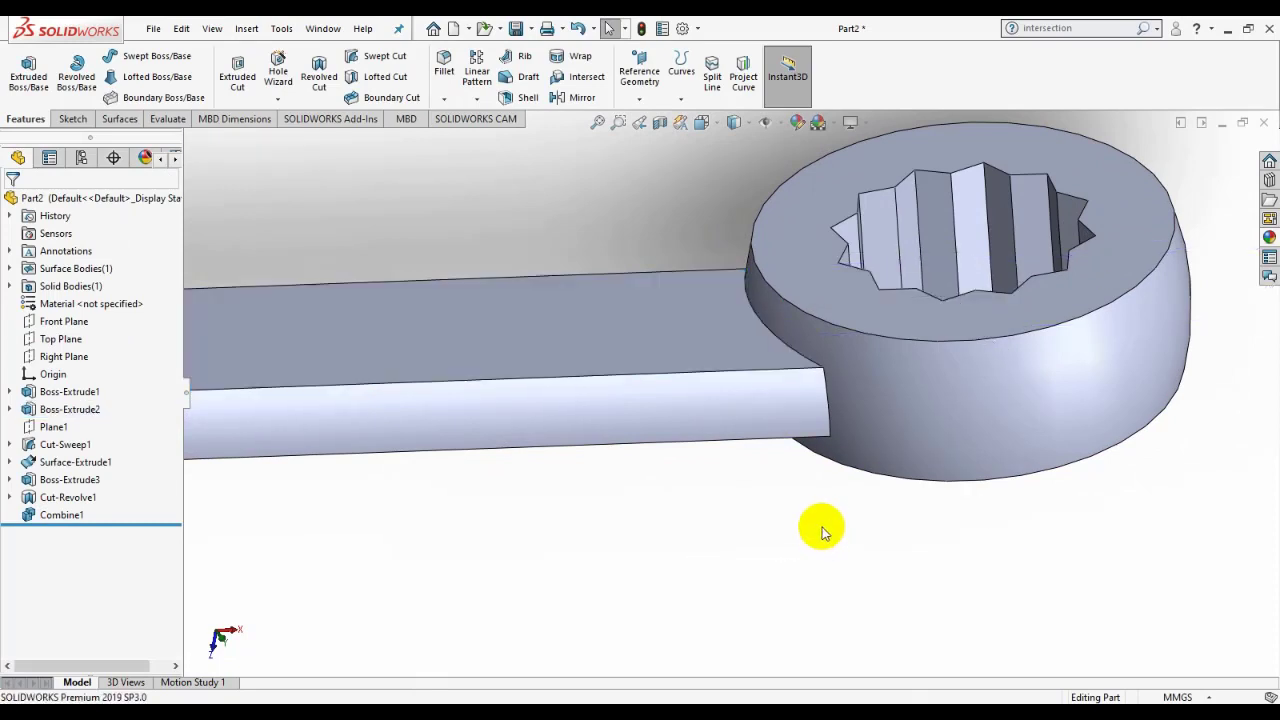
Step: Start a 3 mm fillet on both ring-to-handle neck edges, removing a stray handle face
{"action": "left_click", "coordinate": [789, 356]}
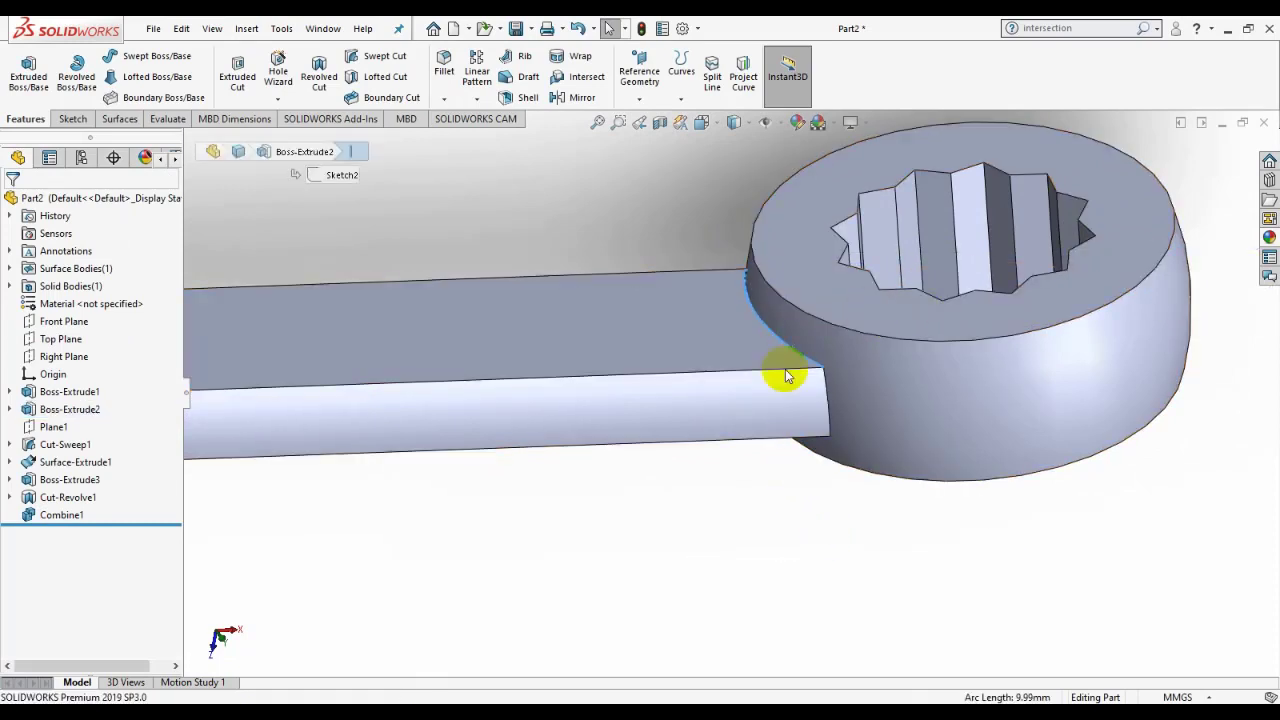
{"action": "type", "text": "f"}
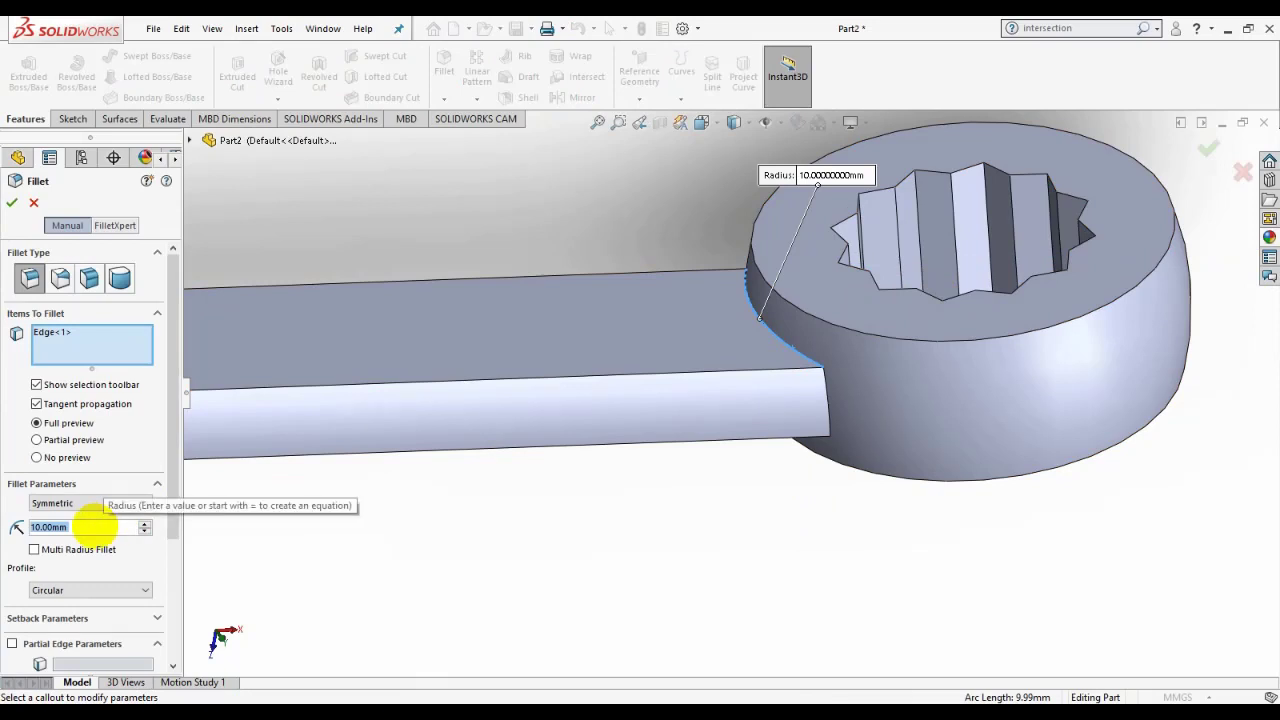
{"action": "type", "text": "3"}
{"action": "key", "text": "Return"}
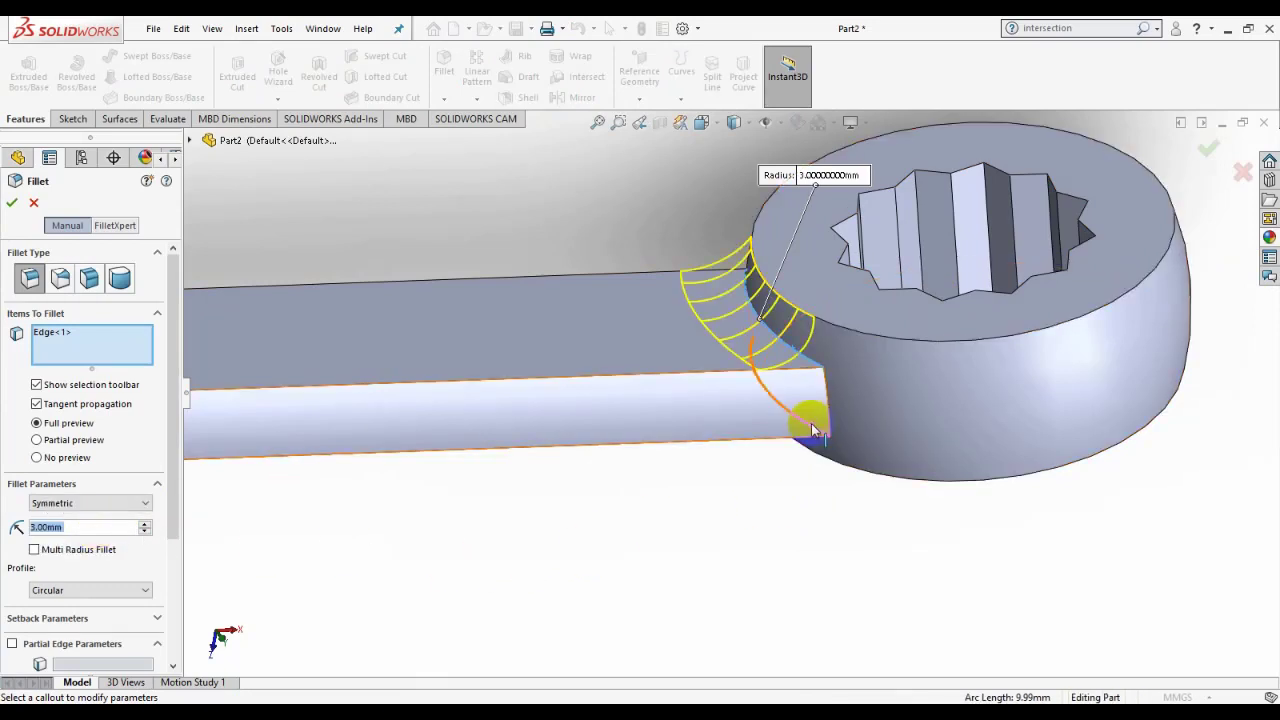
{"action": "left_click", "coordinate": [260, 469]}
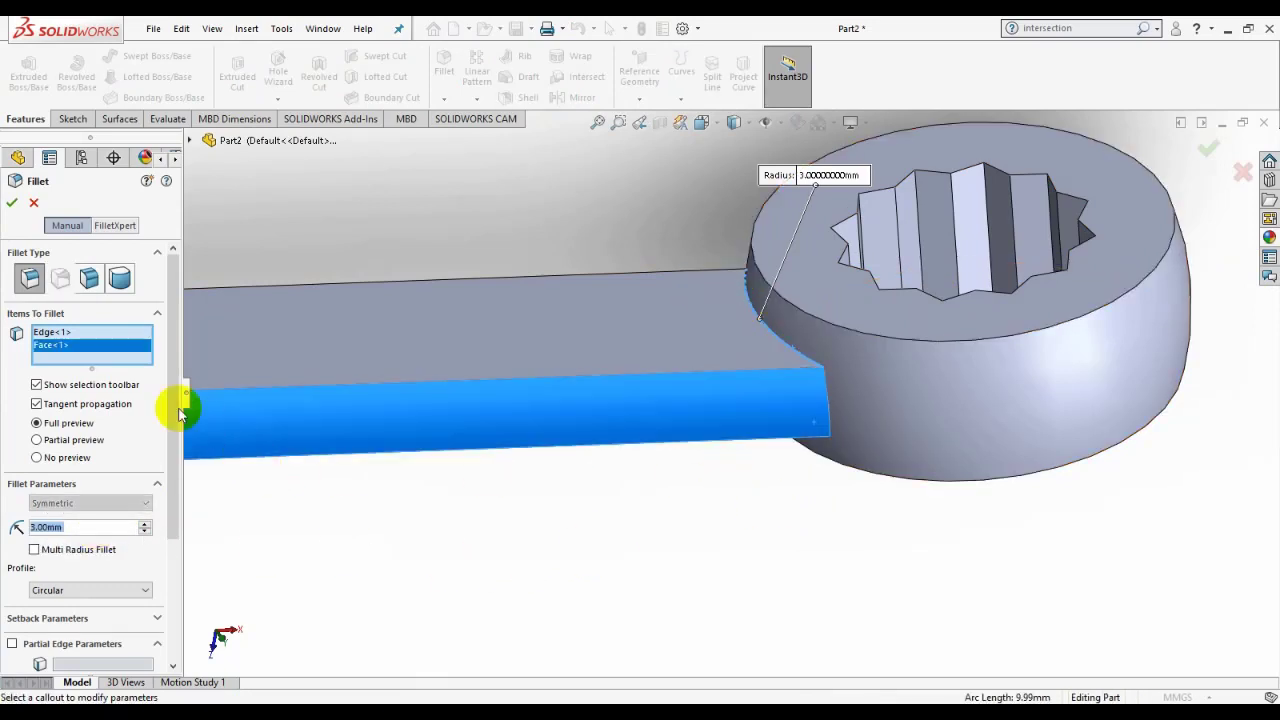
{"action": "right_click", "coordinate": [70, 344]}
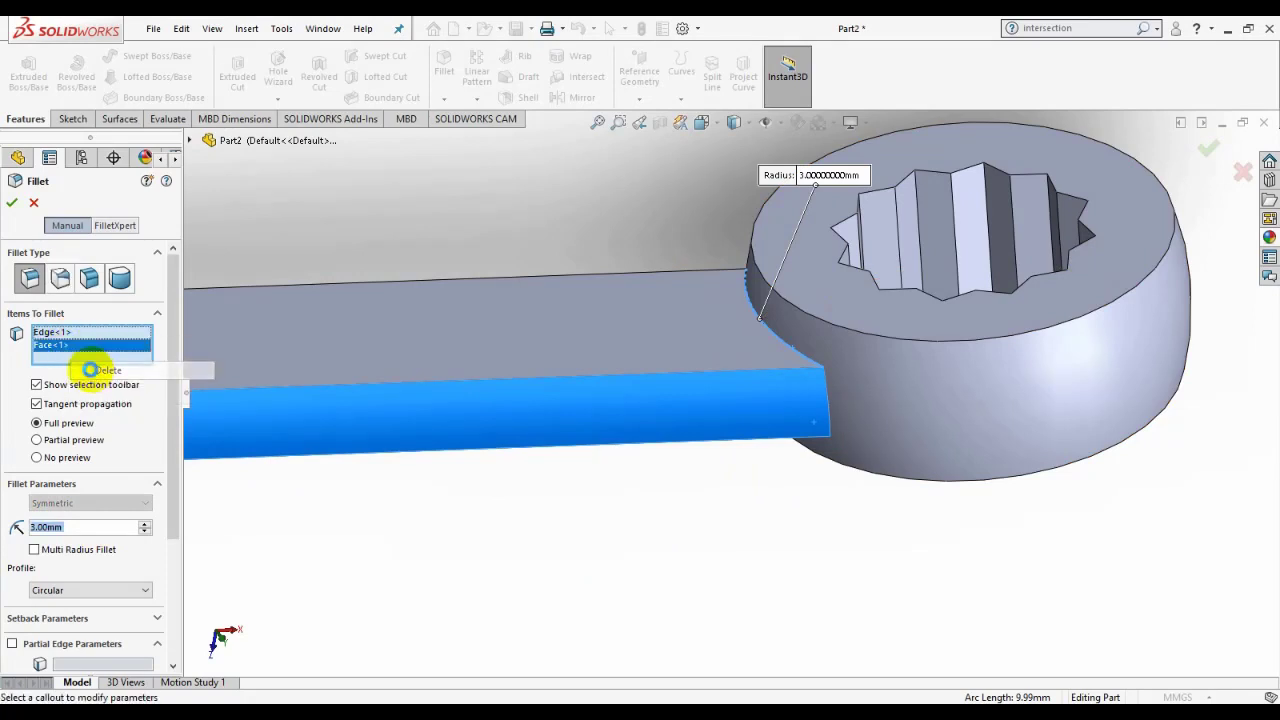
{"action": "left_click", "coordinate": [104, 370]}
{"action": "left_click", "coordinate": [812, 425]}
Step: Add the upper and lower jaw neck edges to the 3 mm fillet and apply it
{"action": "scroll", "coordinate": [1007, 462], "scroll_direction": "up", "scroll_amount": 5}
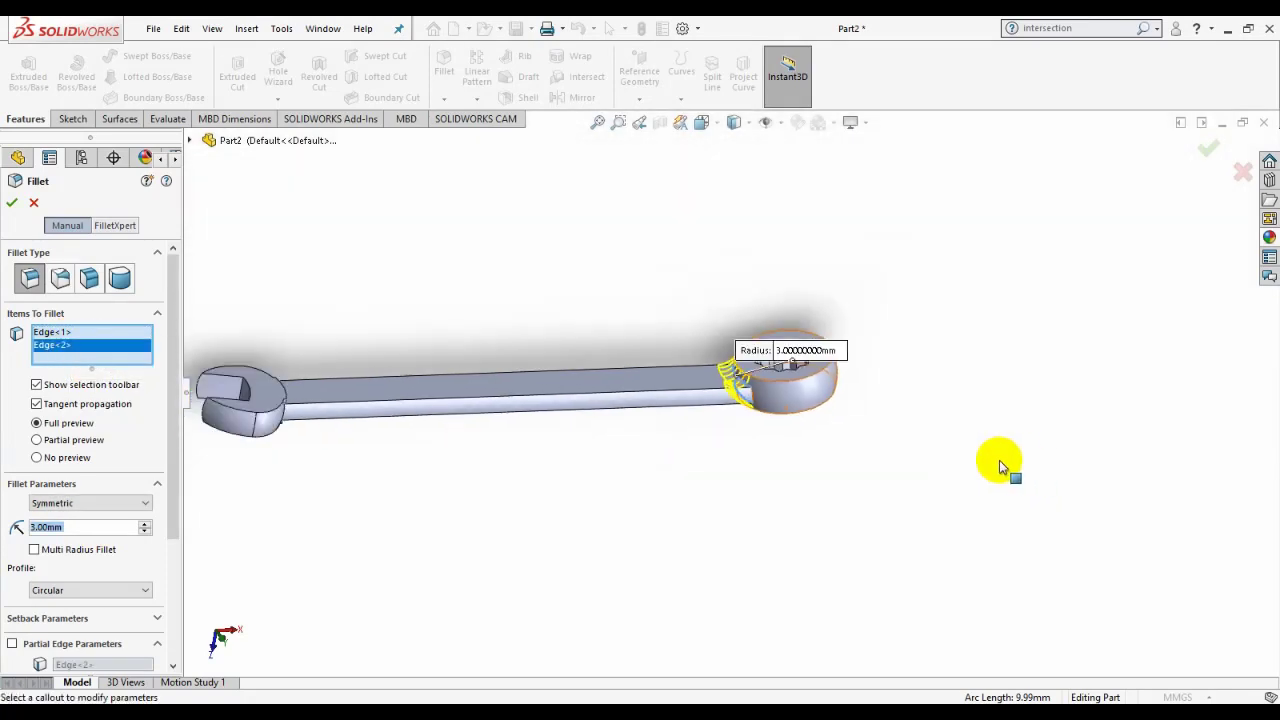
{"action": "mouse_move", "coordinate": [482, 436]}
{"action": "middle_mouse_down", "text": "ctrl"}
{"action": "mouse_move", "coordinate": [557, 443]}
{"action": "mouse_move", "coordinate": [471, 429]}
{"action": "middle_mouse_up", "text": "ctrl"}
{"action": "scroll", "coordinate": [467, 413], "scroll_direction": "down", "scroll_amount": 5}
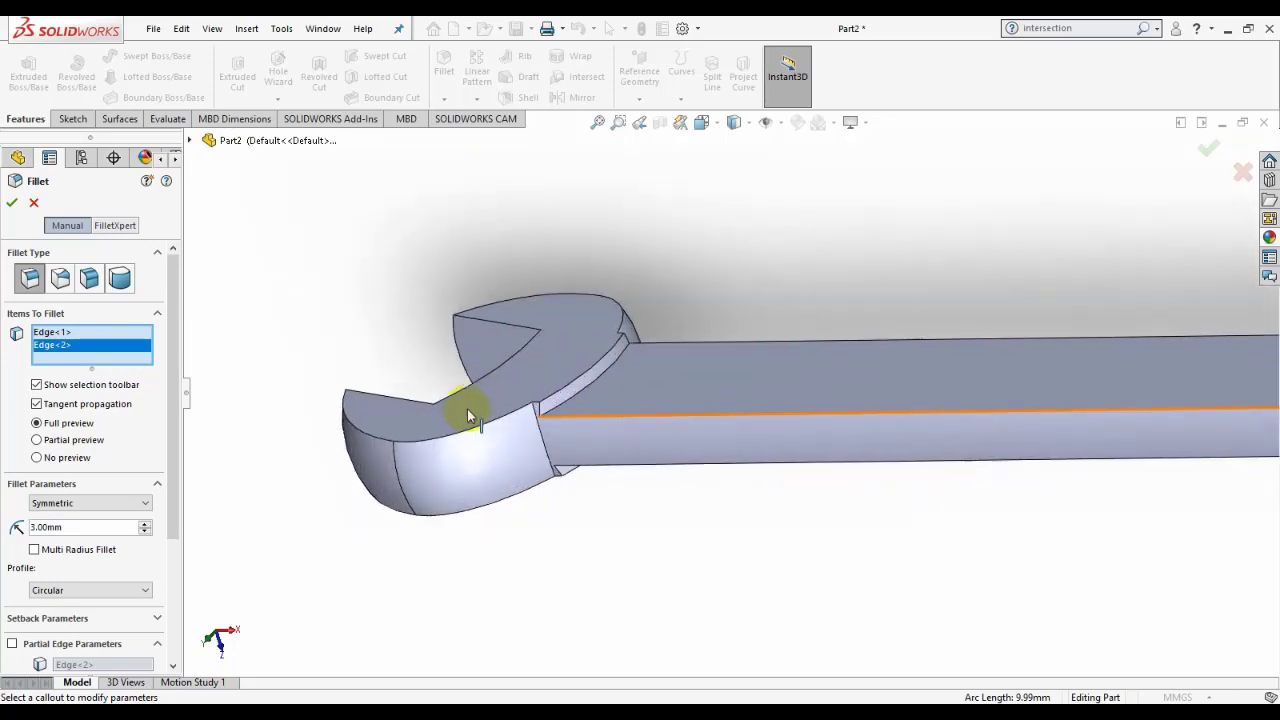
{"action": "left_click_drag", "start_coordinate": [578, 401], "coordinate": [736, 602]}
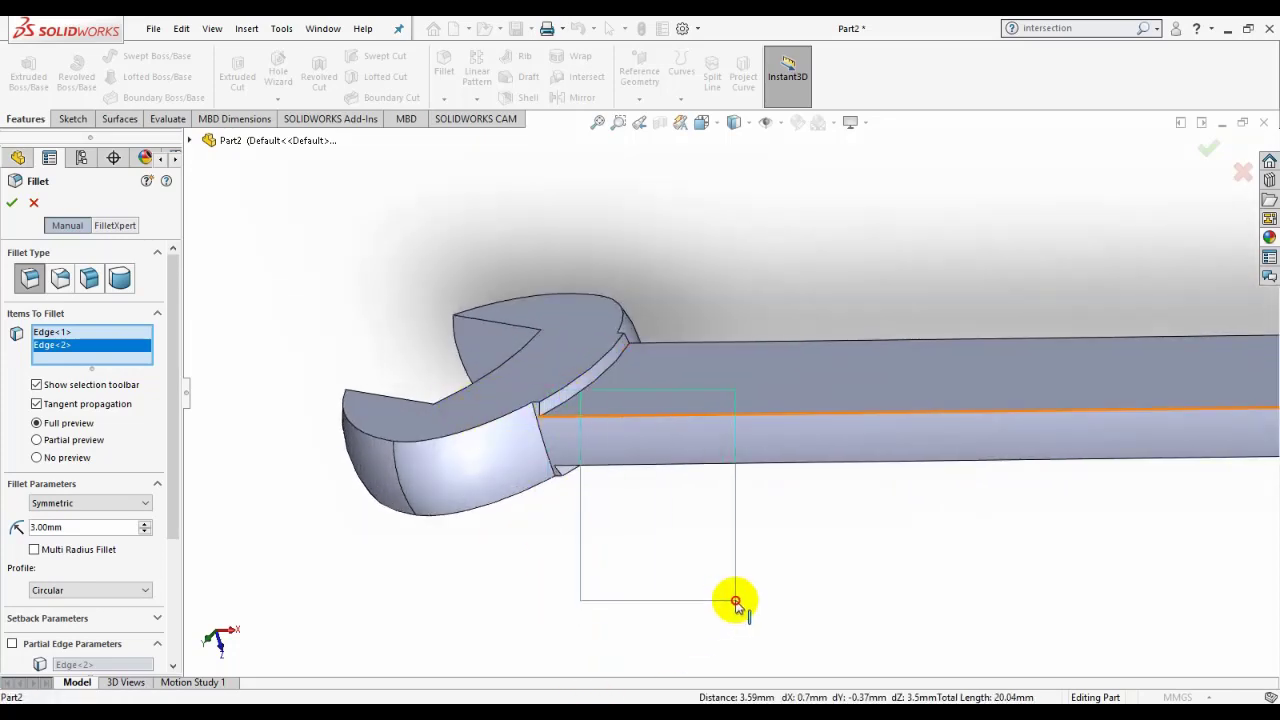
{"action": "left_click", "coordinate": [576, 395]}
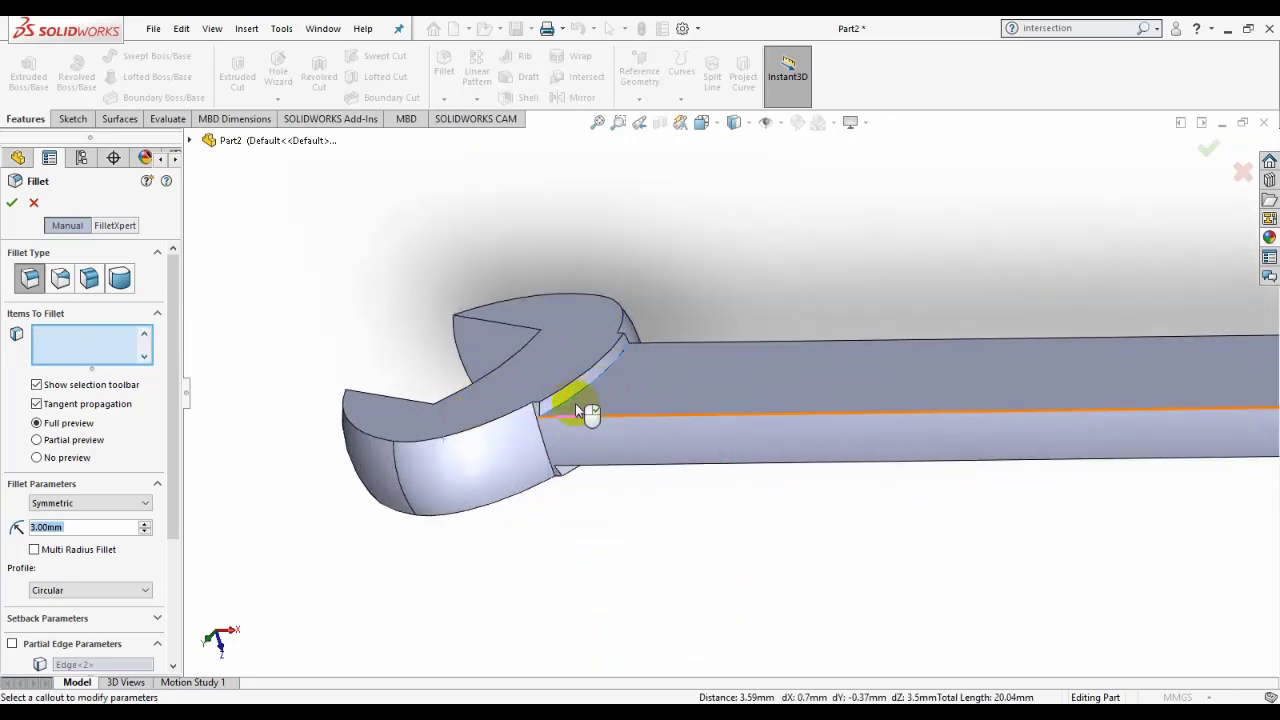
{"action": "left_click", "coordinate": [582, 452]}
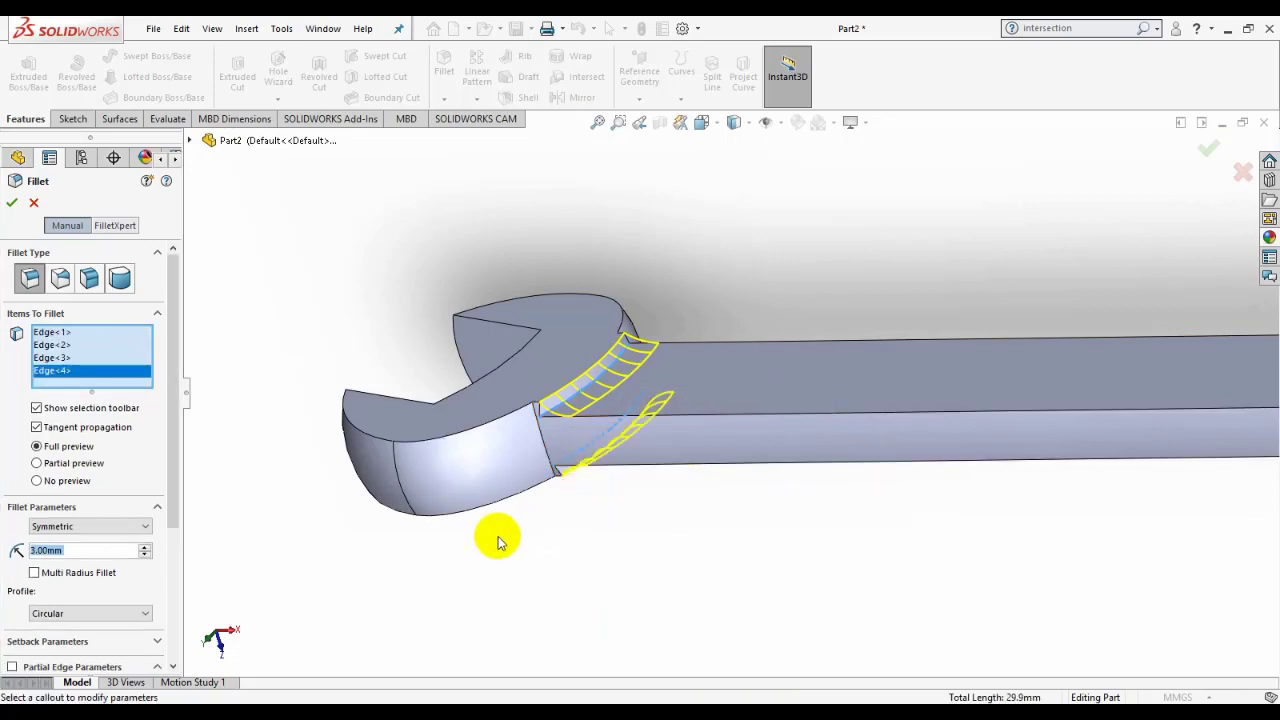
{"action": "left_click", "coordinate": [13, 205]}
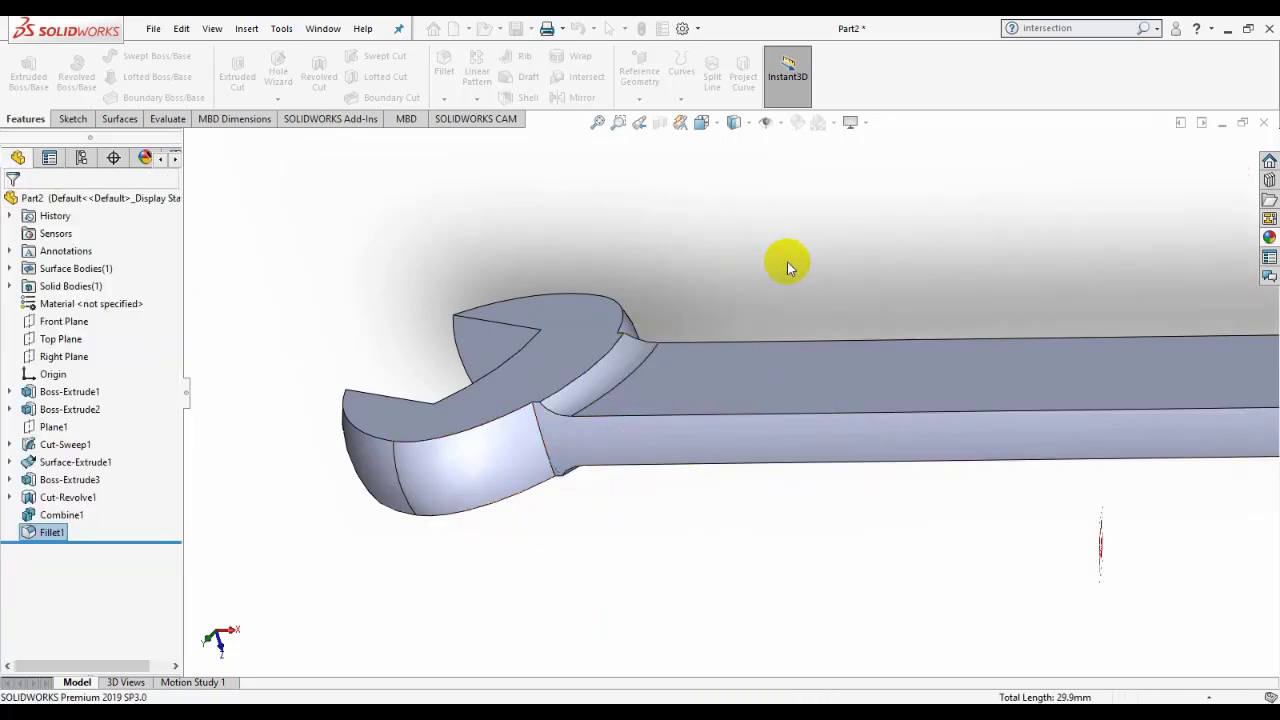
Step: Start a 4 mm fillet on both jaw neck edges
{"action": "left_click", "coordinate": [539, 431]}
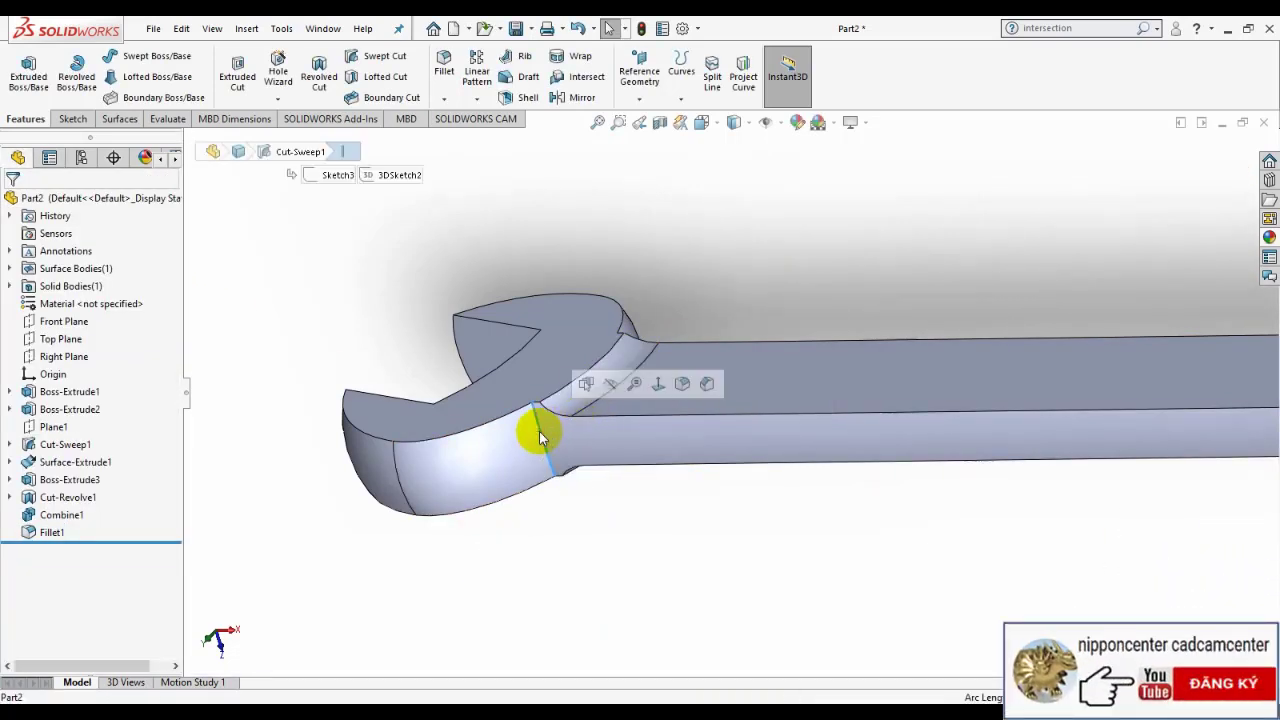
{"action": "left_click", "coordinate": [660, 383]}
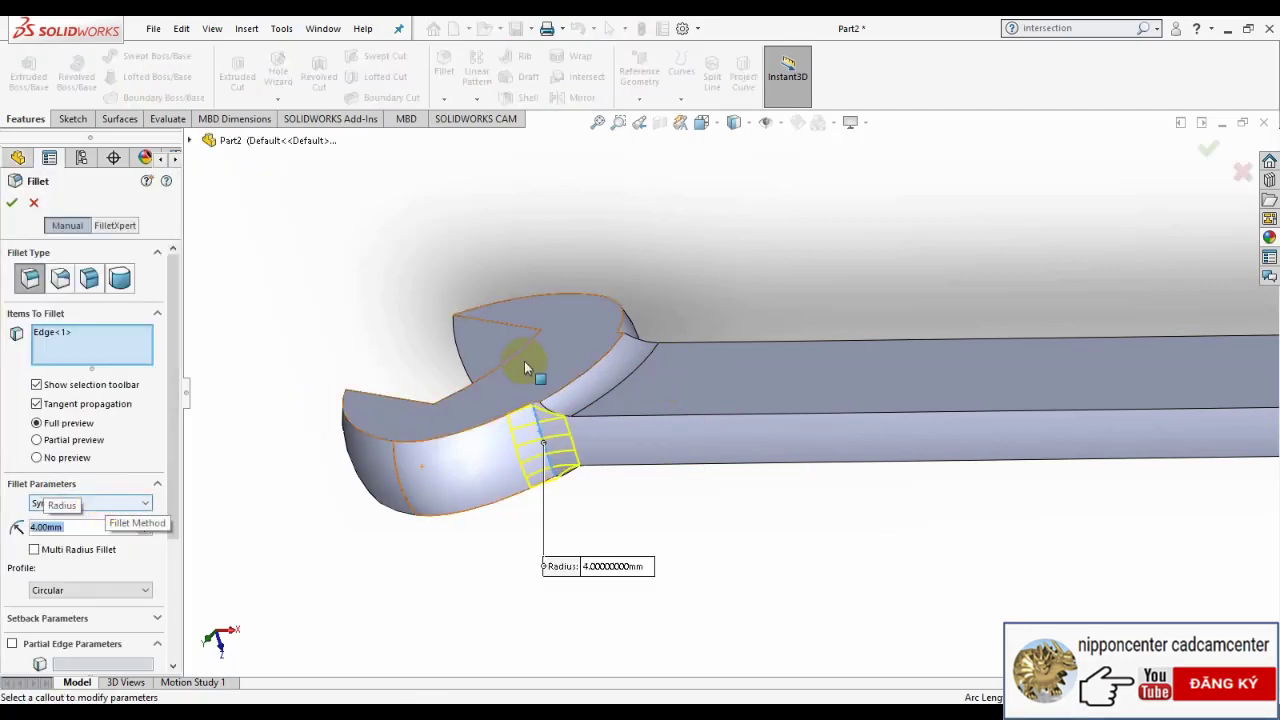
{"action": "middle_click_drag", "start_coordinate": [526, 360], "coordinate": [526, 546]}
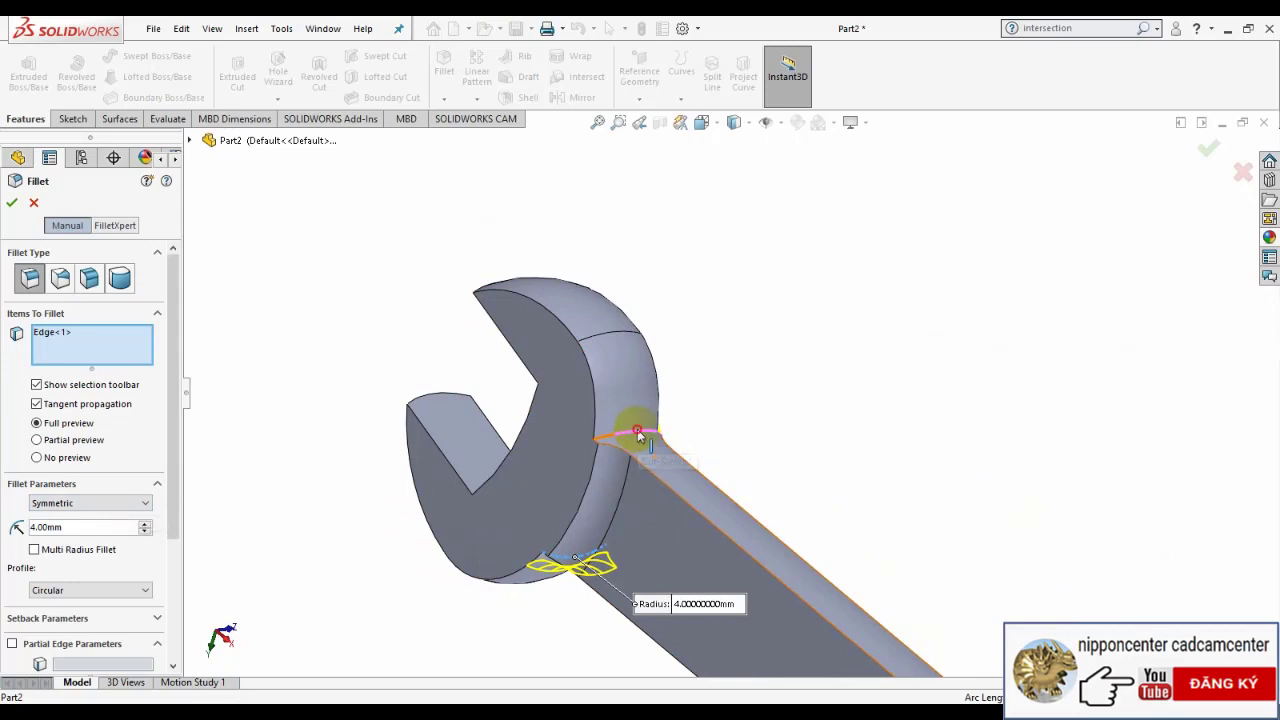
{"action": "left_click", "coordinate": [639, 447]}
Step: Add the two ring neck edges to the 4 mm fillet and apply it
{"action": "scroll", "coordinate": [474, 323], "scroll_direction": "up", "scroll_amount": 5}
{"action": "scroll", "coordinate": [953, 566], "scroll_direction": "up", "scroll_amount": 2}
{"action": "middle_click_drag", "start_coordinate": [953, 566], "coordinate": [1057, 317]}
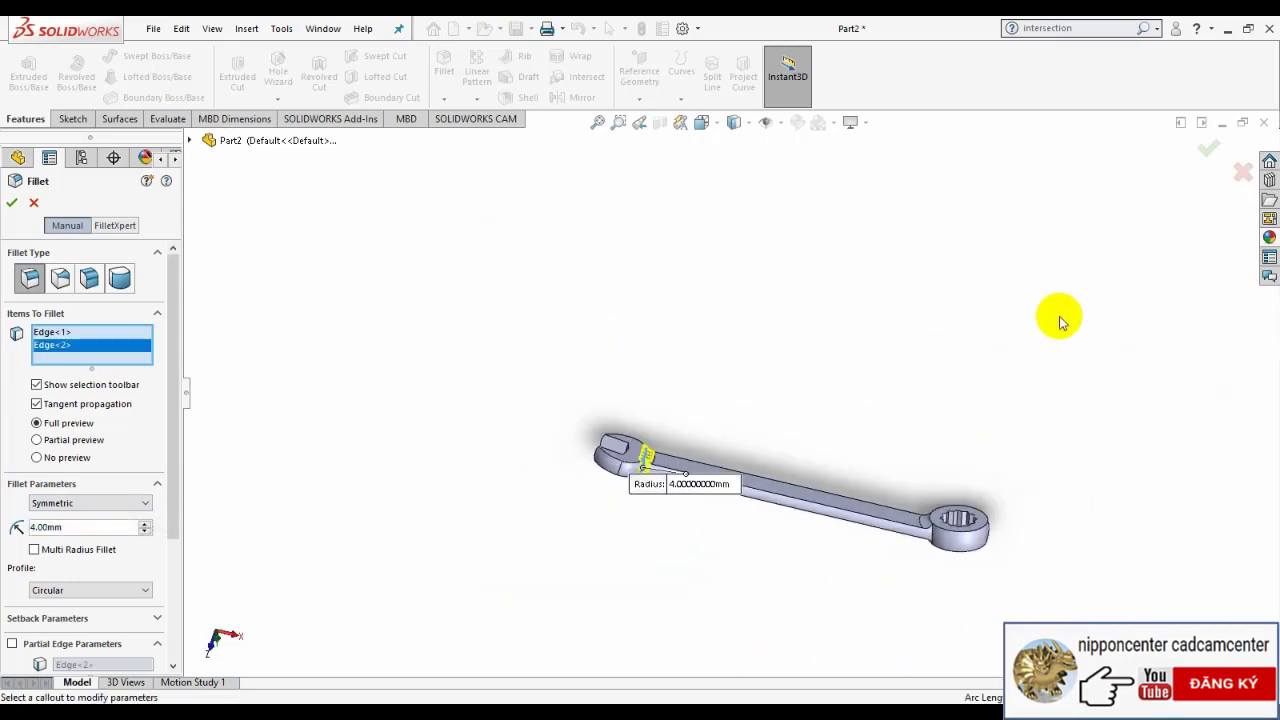
{"action": "scroll", "coordinate": [943, 543], "scroll_direction": "down", "scroll_amount": 5}
{"action": "left_click", "coordinate": [811, 405]}
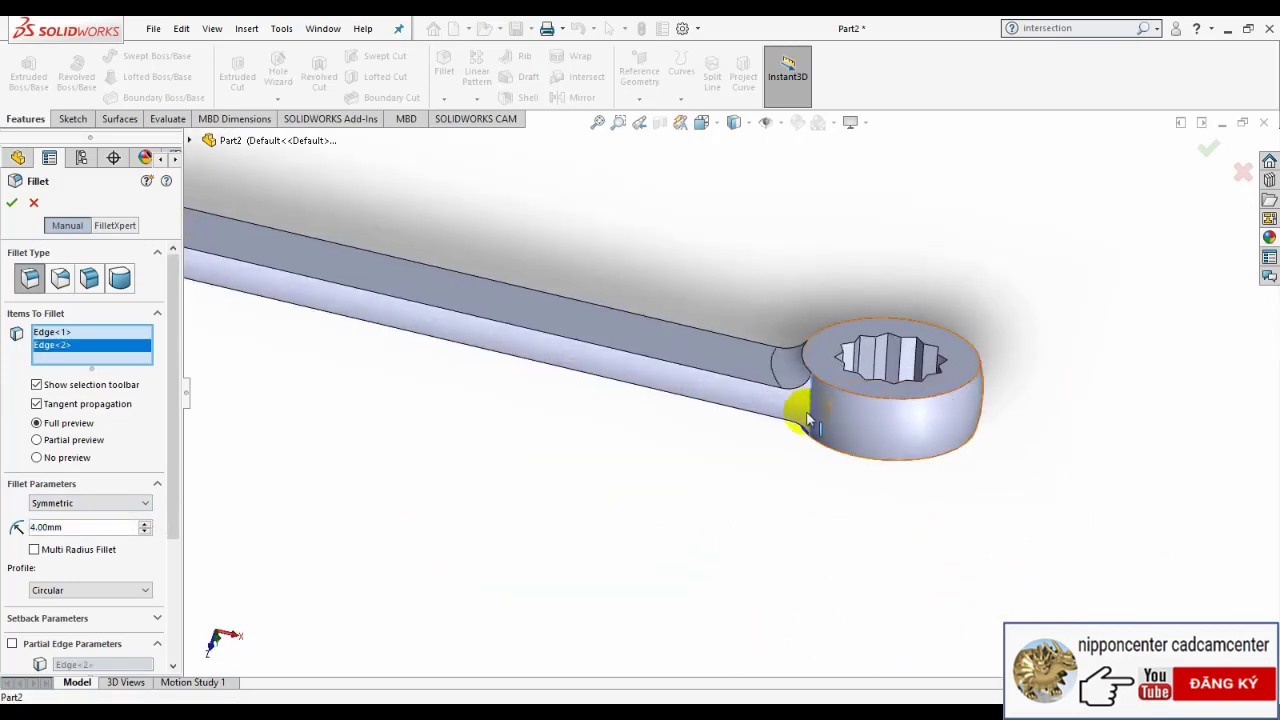
{"action": "mouse_move", "coordinate": [811, 405]}
{"action": "middle_mouse_down"}
{"action": "mouse_move", "coordinate": [790, 345]}
{"action": "mouse_move", "coordinate": [737, 443]}
{"action": "mouse_move", "coordinate": [735, 405]}
{"action": "middle_mouse_up"}
{"action": "scroll", "coordinate": [787, 344], "scroll_direction": "down", "scroll_amount": 3}
{"action": "scroll", "coordinate": [770, 355], "scroll_direction": "down", "scroll_amount": 2}
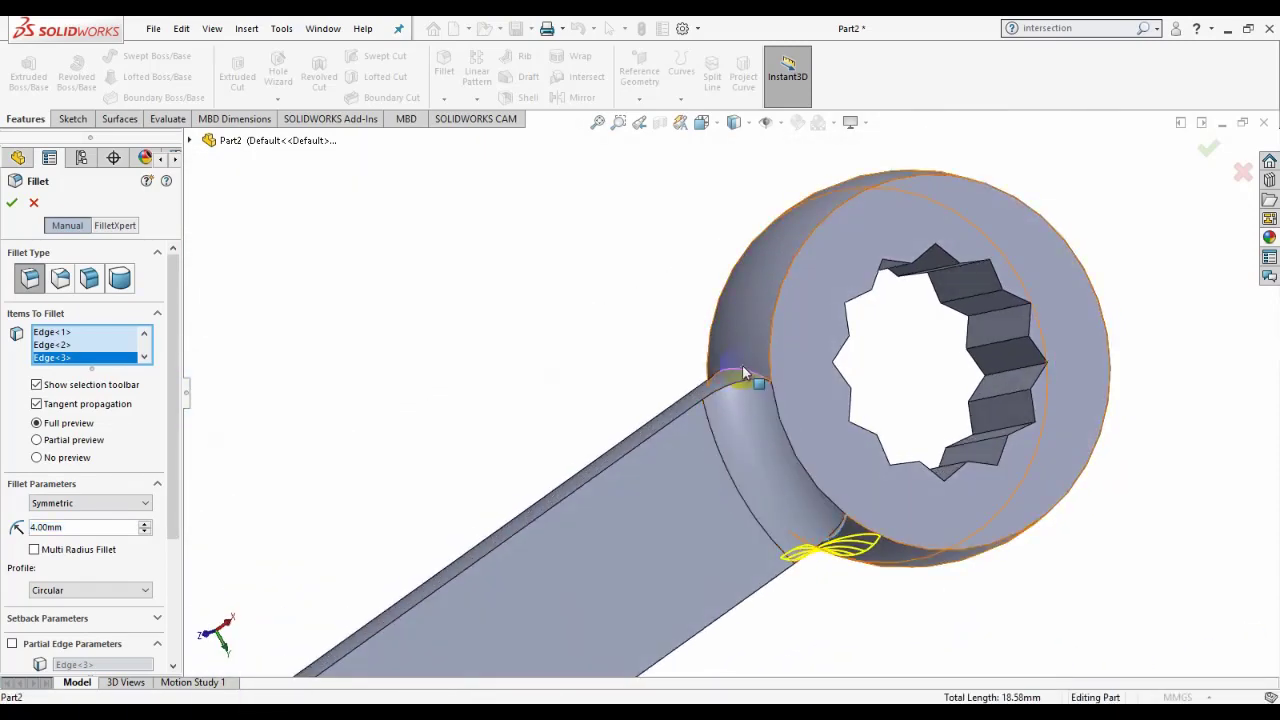
{"action": "left_click", "coordinate": [745, 375]}
{"action": "scroll", "coordinate": [725, 297], "scroll_direction": "up", "scroll_amount": 3}
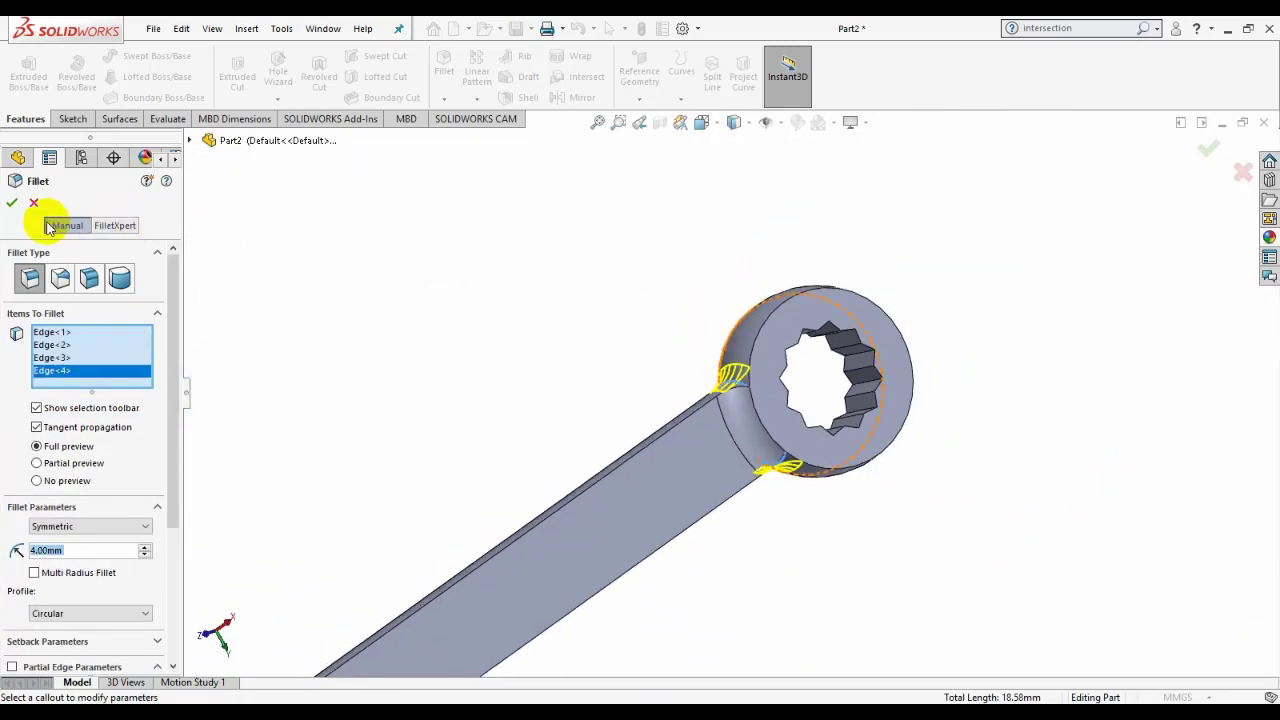
{"action": "left_click", "coordinate": [10, 204]}
{"action": "scroll", "coordinate": [700, 514], "scroll_direction": "up", "scroll_amount": 3}
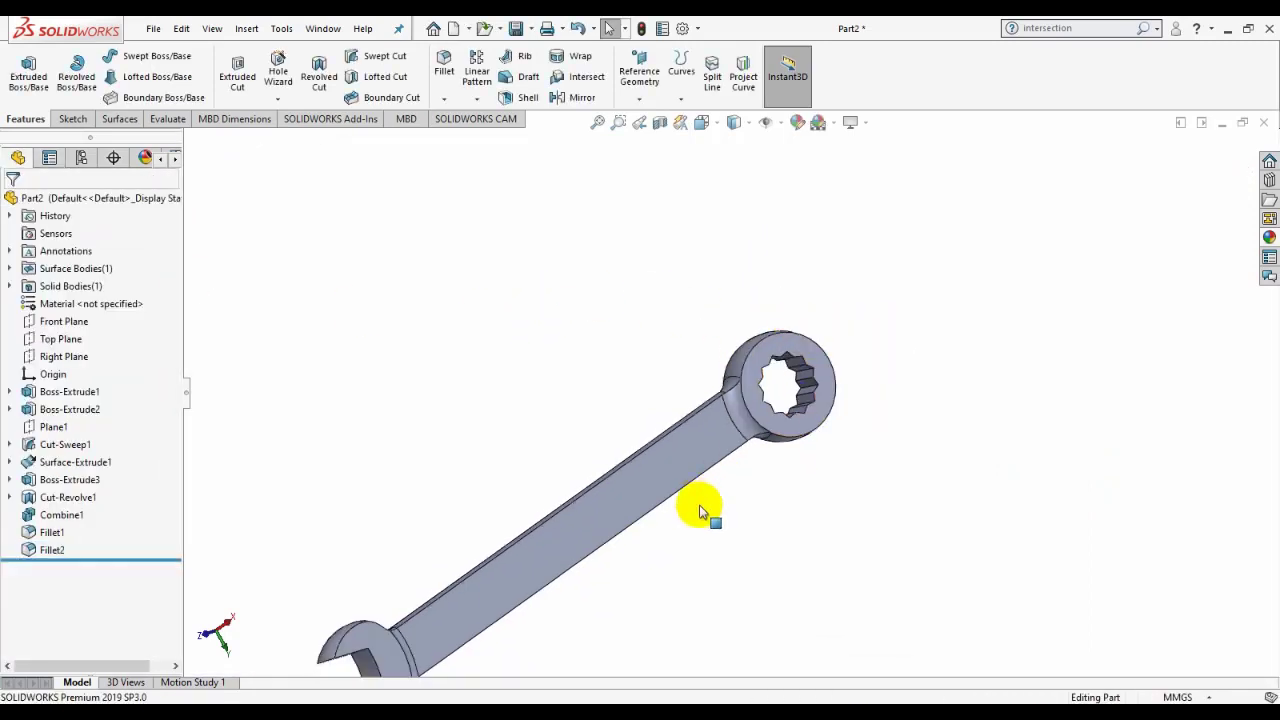
{"action": "scroll", "coordinate": [792, 370], "scroll_direction": "down", "scroll_amount": 2}
Step: Start a new fillet on the inner top edge of the open jaw
{"action": "scroll", "coordinate": [623, 494], "scroll_direction": "down", "scroll_amount": 3}
{"action": "middle_click_drag", "start_coordinate": [623, 494], "coordinate": [718, 448]}
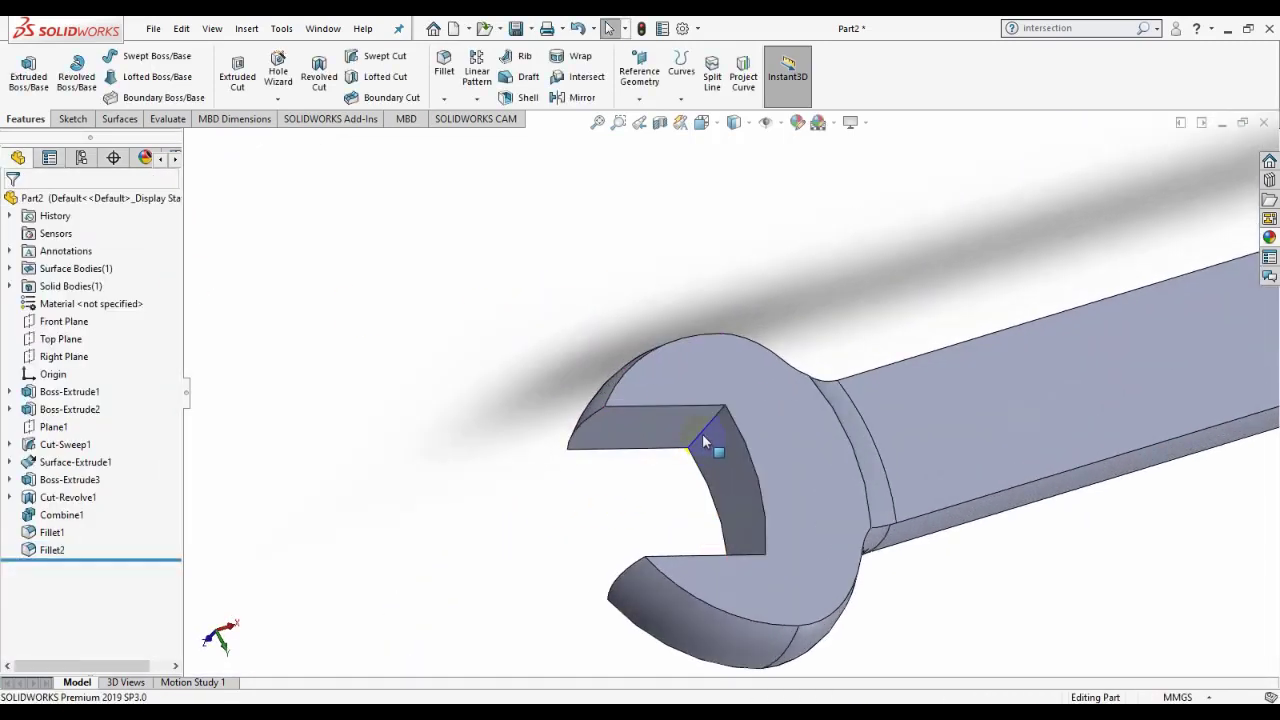
{"action": "left_click", "coordinate": [708, 426]}
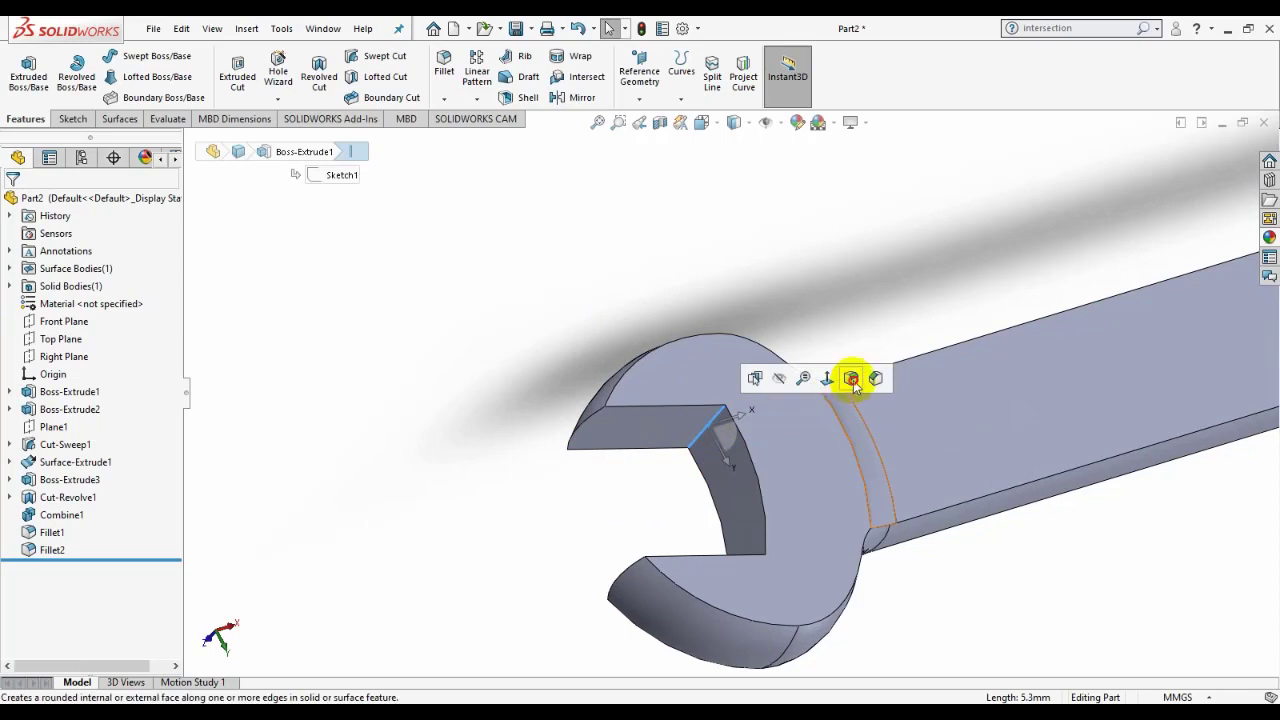
{"action": "key", "text": "Return"}
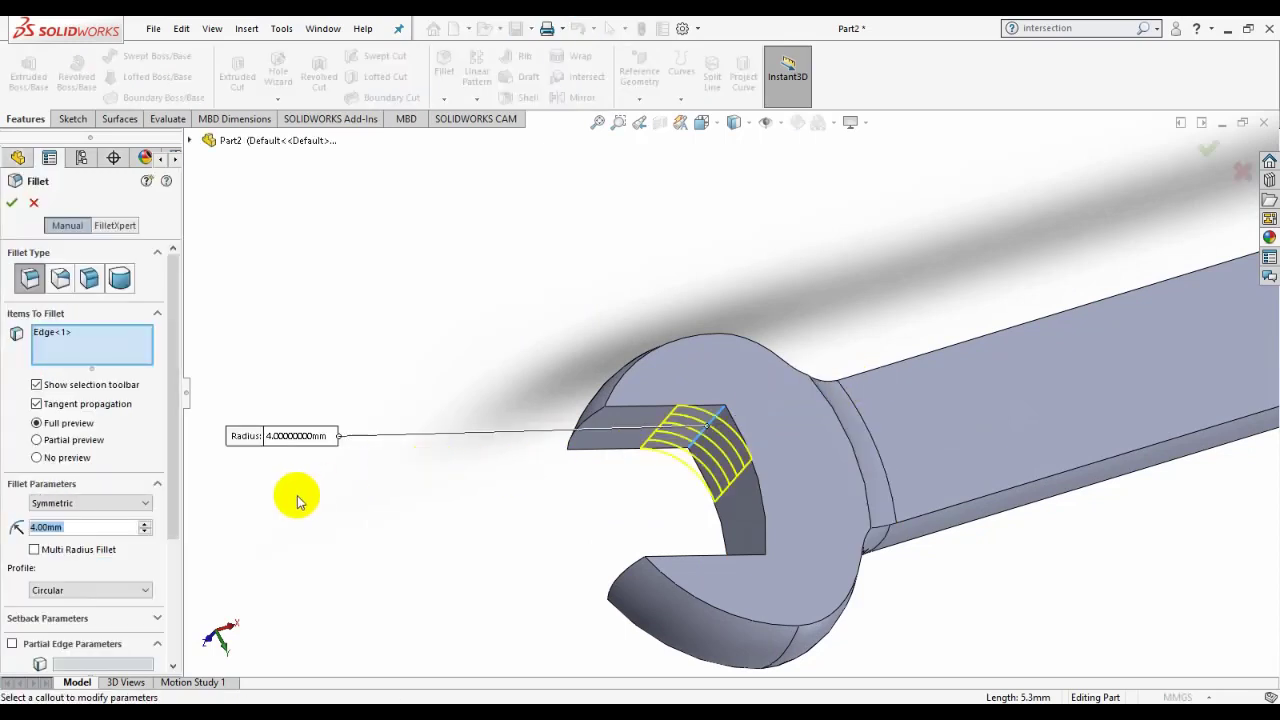
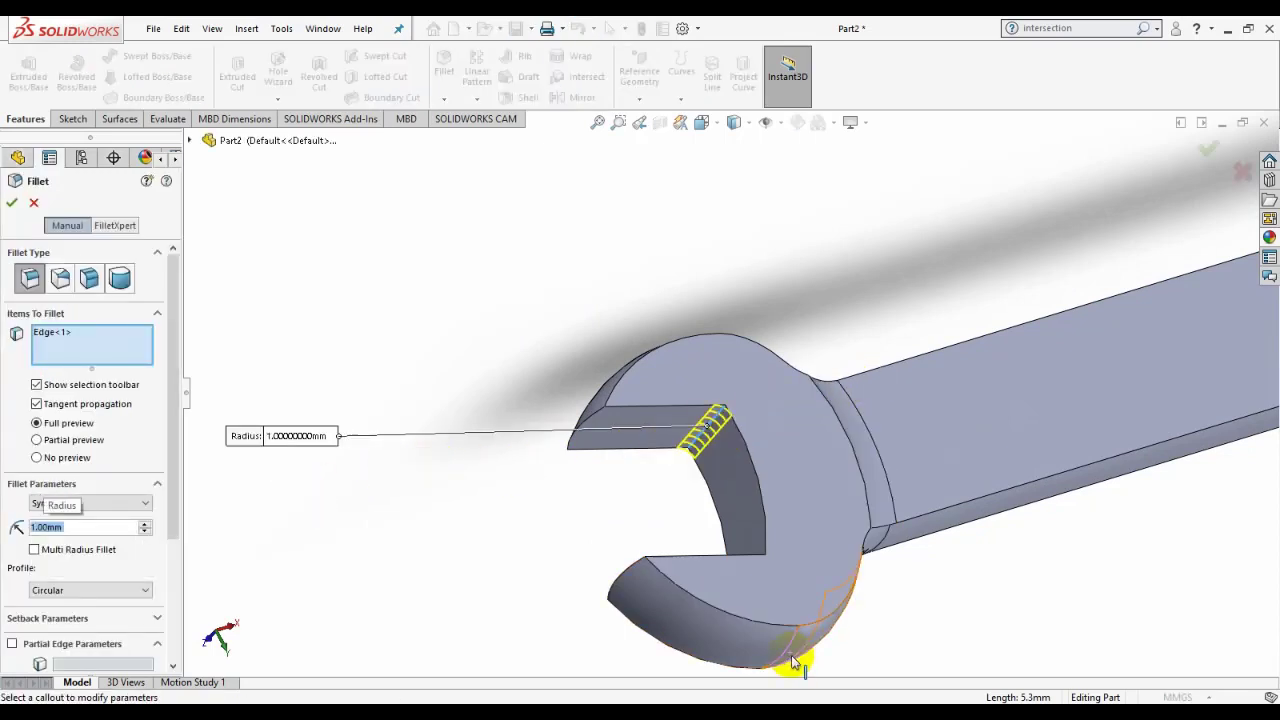
Step: Add the second inner jaw edge and apply the 1.00 mm fillet as Fillet3
{"action": "left_click", "coordinate": [755, 582]}
{"action": "scroll", "coordinate": [734, 571], "scroll_direction": "up", "scroll_amount": 3}
{"action": "scroll", "coordinate": [571, 451], "scroll_direction": "up", "scroll_amount": 3}
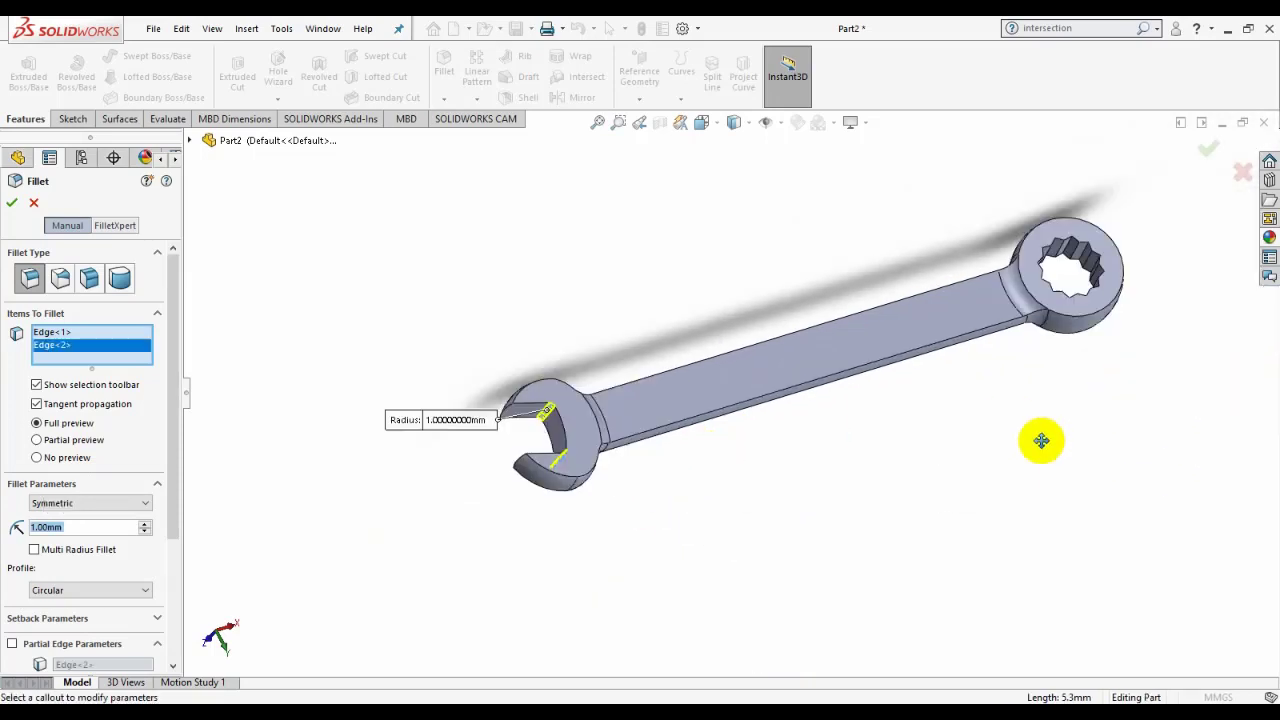
{"action": "scroll", "coordinate": [1043, 437], "scroll_direction": "up", "scroll_amount": 1}
{"action": "middle_click_drag", "start_coordinate": [815, 497], "coordinate": [752, 488]}
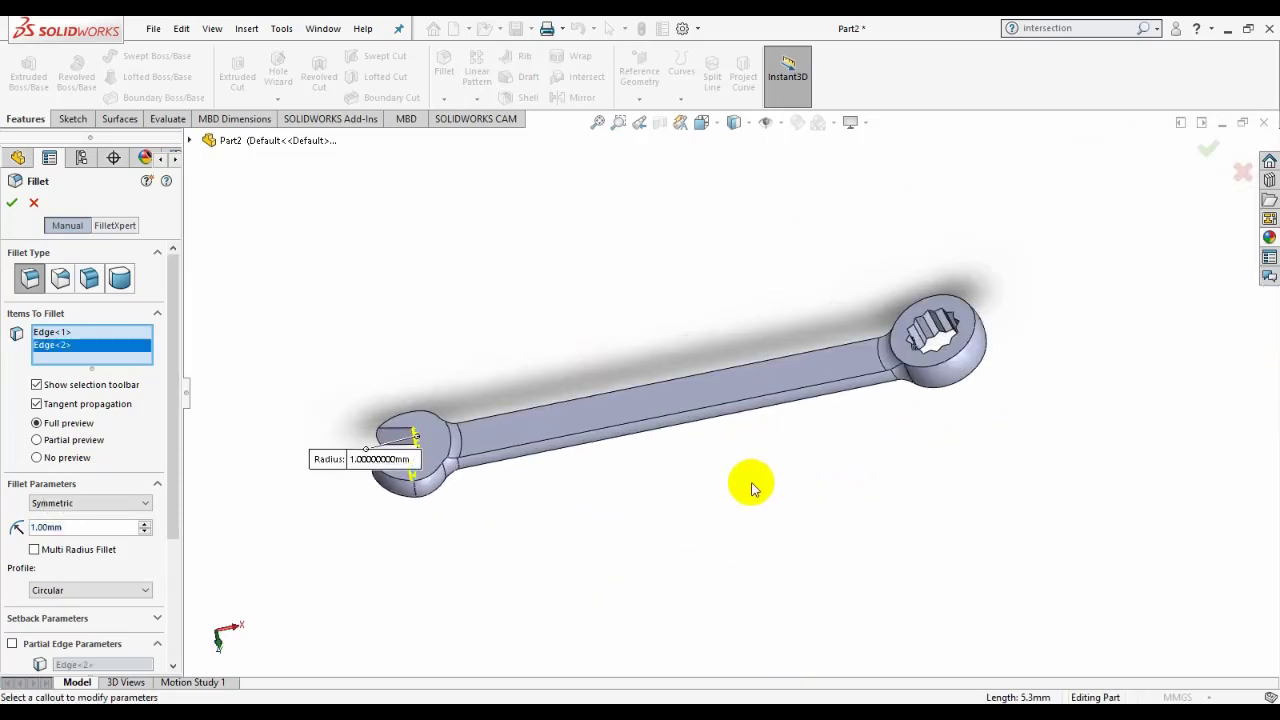
{"action": "left_click", "coordinate": [13, 205]}
Step: Insert Axis1 through the ring's cylindrical face before Cut-Revolve1, then roll forward to restore all features
{"action": "mouse_move", "coordinate": [477, 314]}
{"action": "middle_mouse_down"}
{"action": "mouse_move", "coordinate": [550, 495]}
{"action": "mouse_move", "coordinate": [523, 386]}
{"action": "mouse_move", "coordinate": [110, 572]}
{"action": "middle_mouse_up"}
{"action": "left_click_drag", "start_coordinate": [115, 577], "coordinate": [118, 489]}
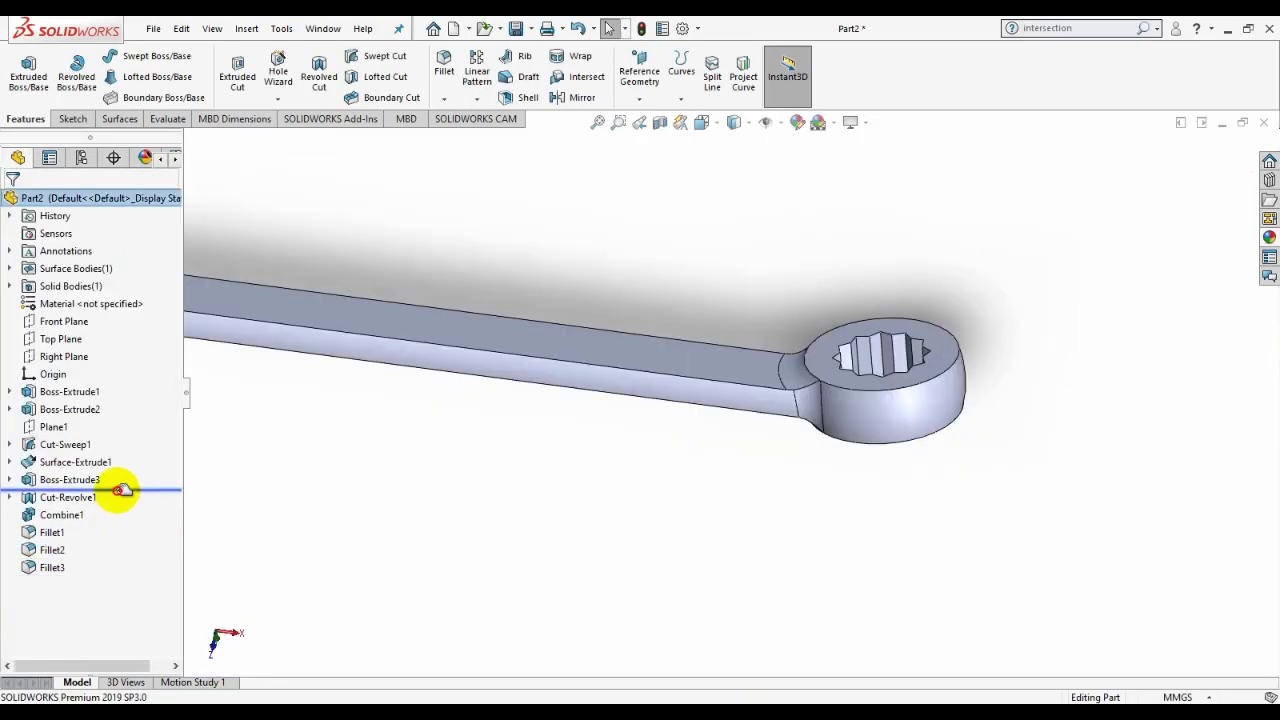
{"action": "left_click", "coordinate": [645, 104]}
{"action": "left_click", "coordinate": [651, 125]}
{"action": "left_click", "coordinate": [909, 424]}
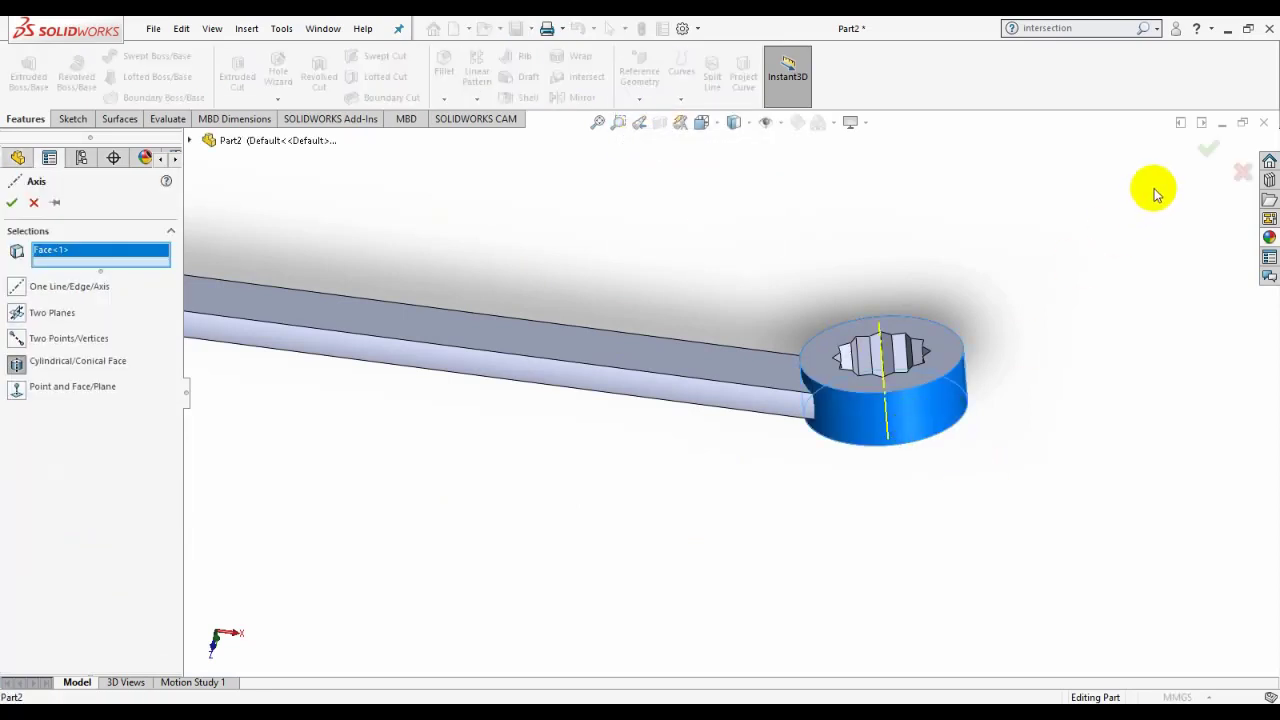
{"action": "left_click", "coordinate": [1203, 155]}
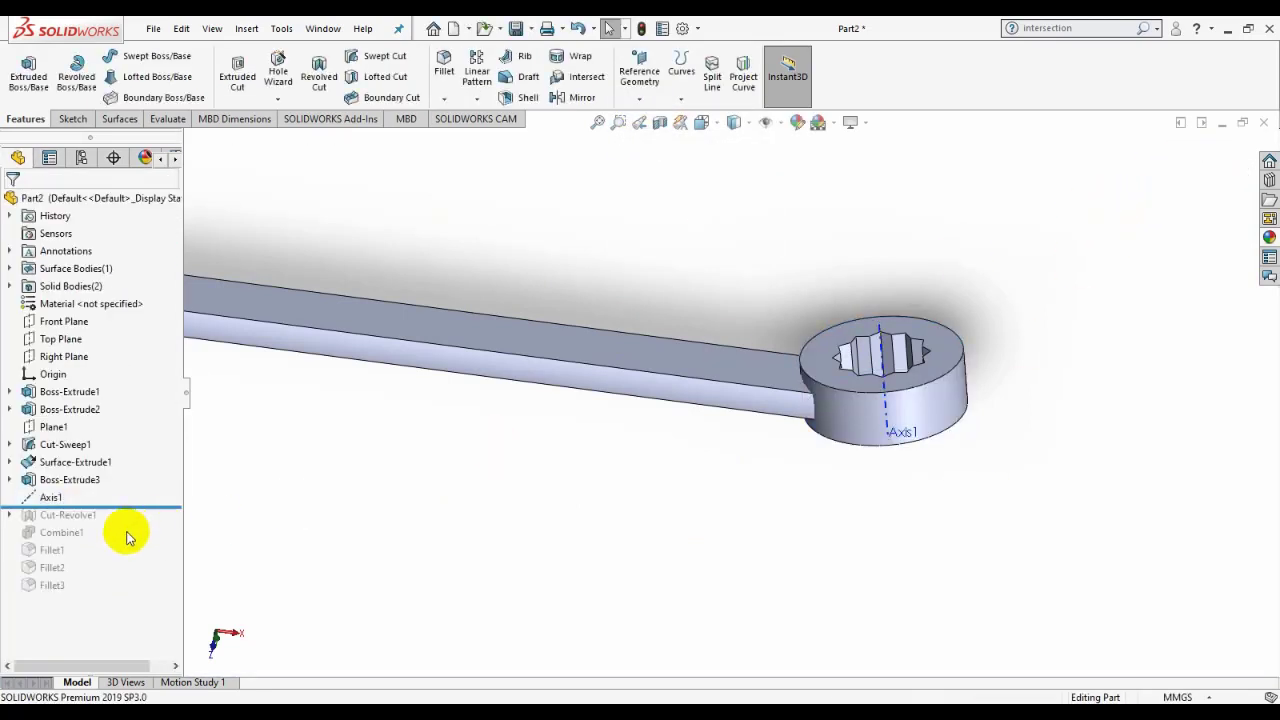
{"action": "left_click_drag", "start_coordinate": [133, 505], "coordinate": [120, 598]}
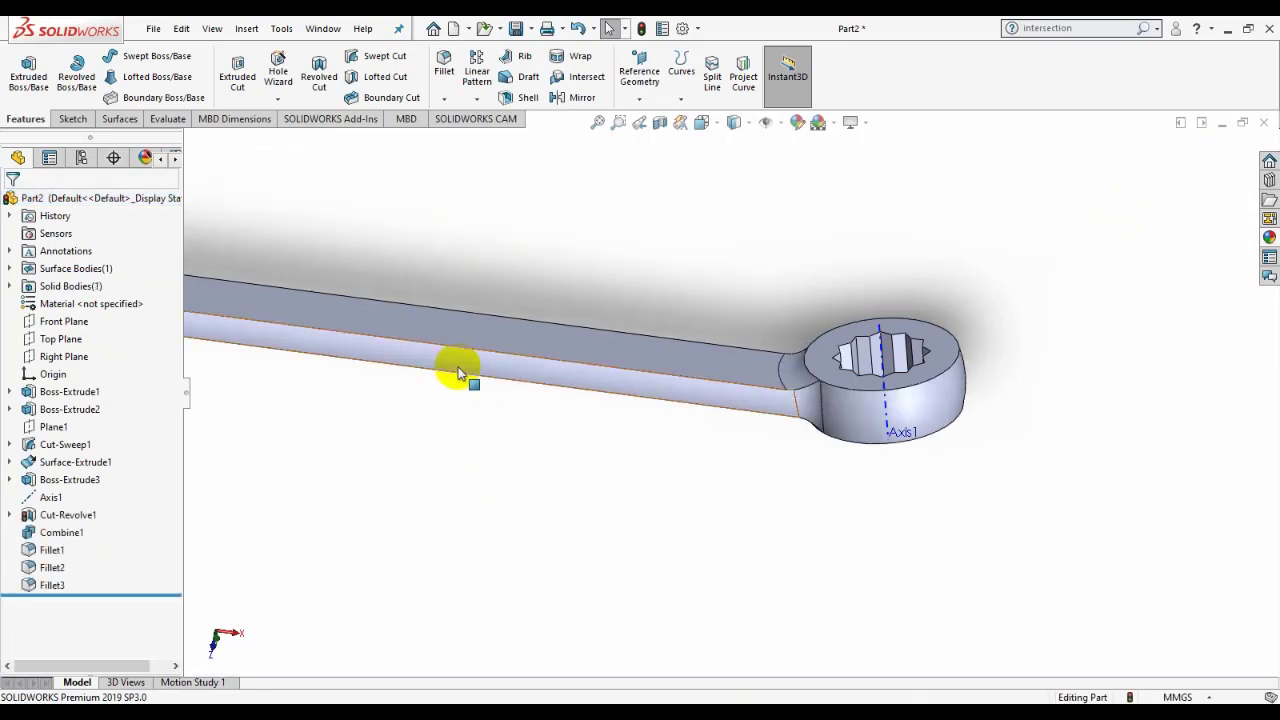
Step: Start a sketch on the Top Plane and draw a centerline along Axis1
{"action": "left_click", "coordinate": [60, 343]}
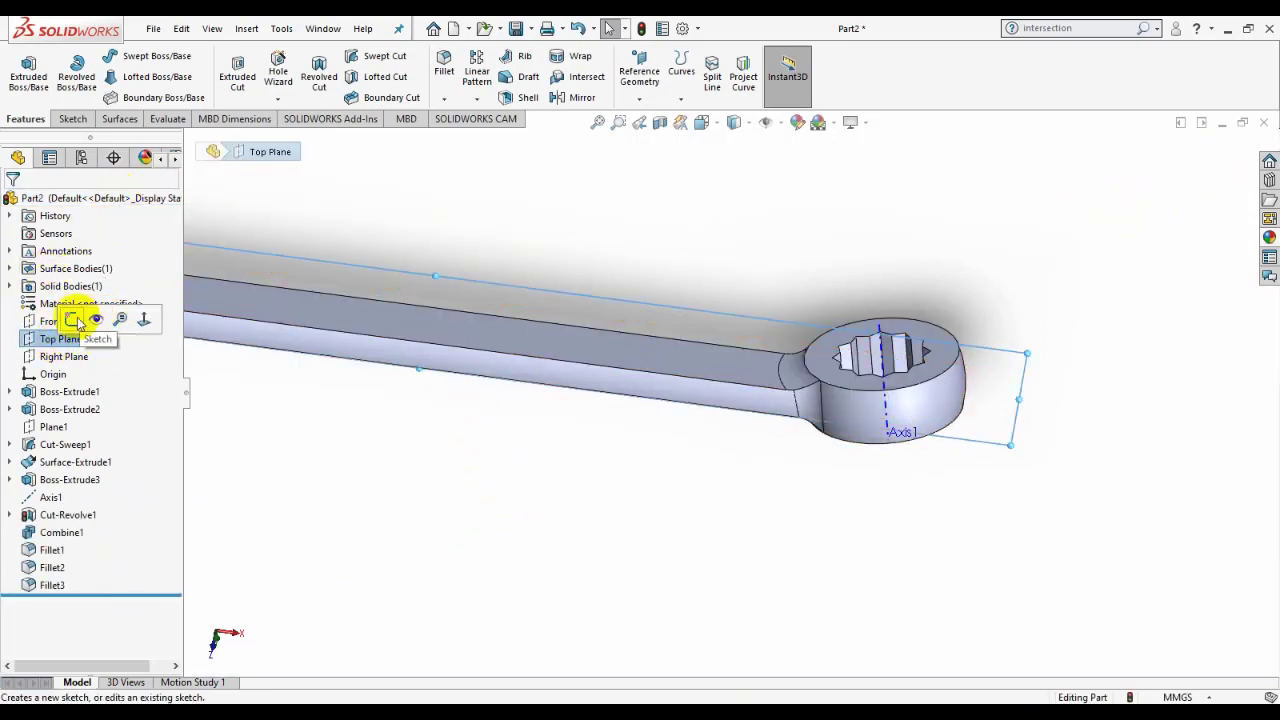
{"action": "left_click", "coordinate": [74, 319]}
{"action": "scroll", "coordinate": [1088, 414], "scroll_direction": "down", "scroll_amount": 5}
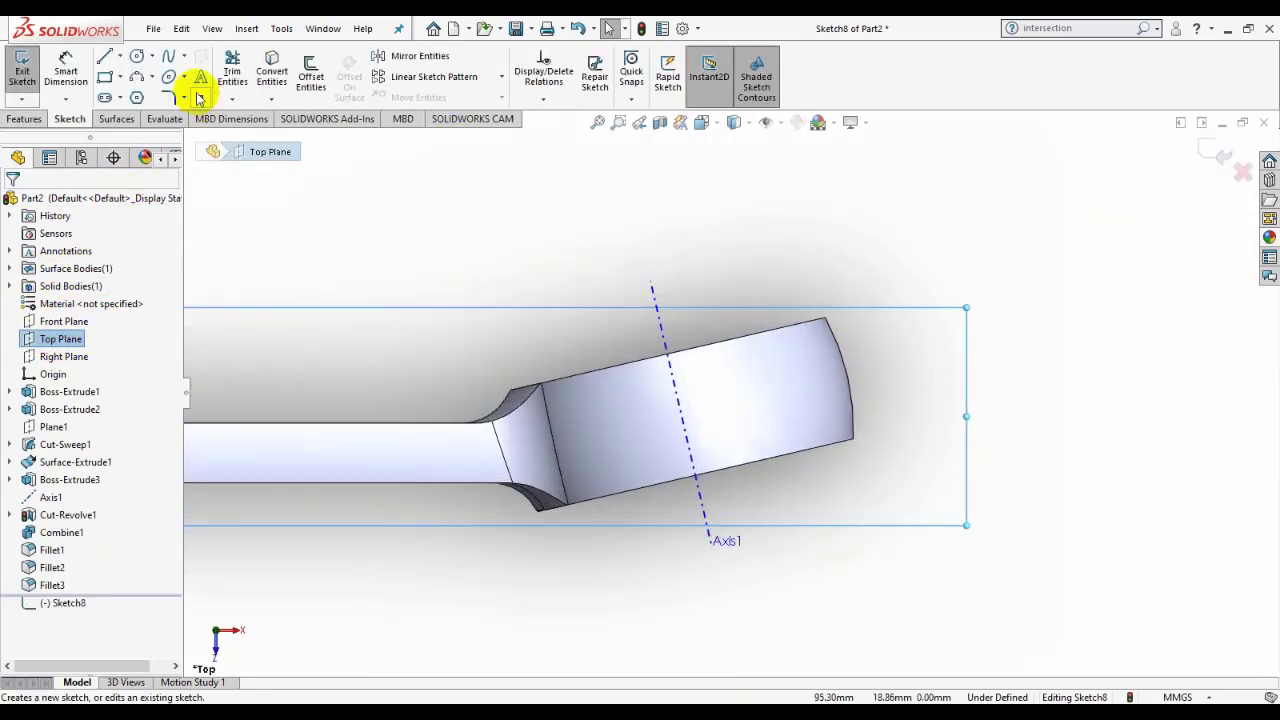
{"action": "left_click", "coordinate": [118, 63]}
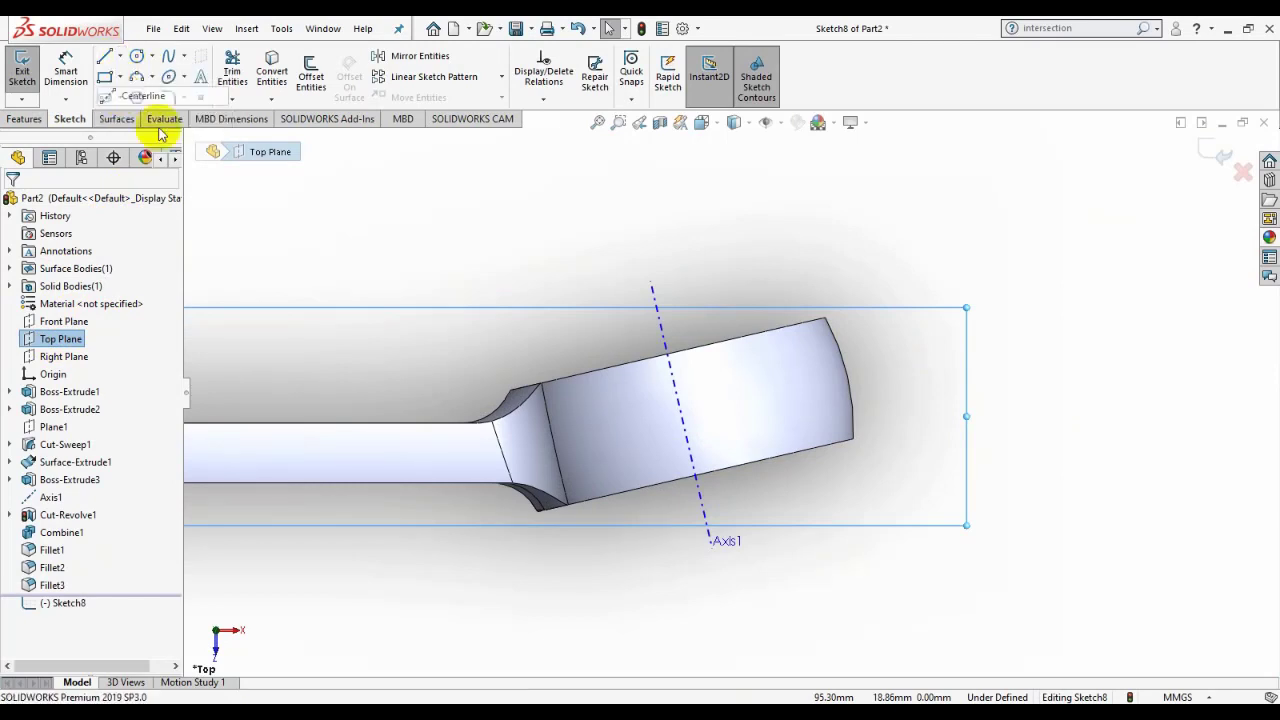
{"action": "left_click", "coordinate": [135, 94]}
{"action": "left_click", "coordinate": [658, 318]}
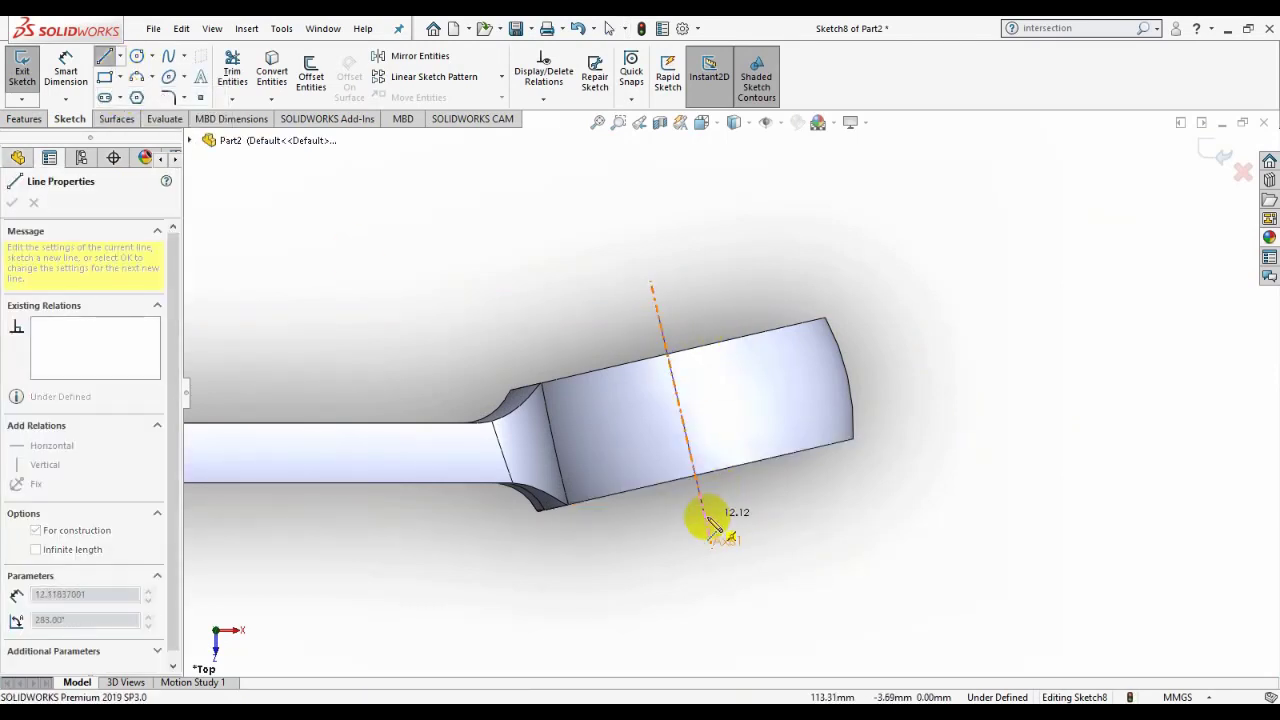
{"action": "left_click", "coordinate": [706, 518]}
{"action": "right_click", "coordinate": [706, 520]}
{"action": "left_click", "coordinate": [773, 535]}
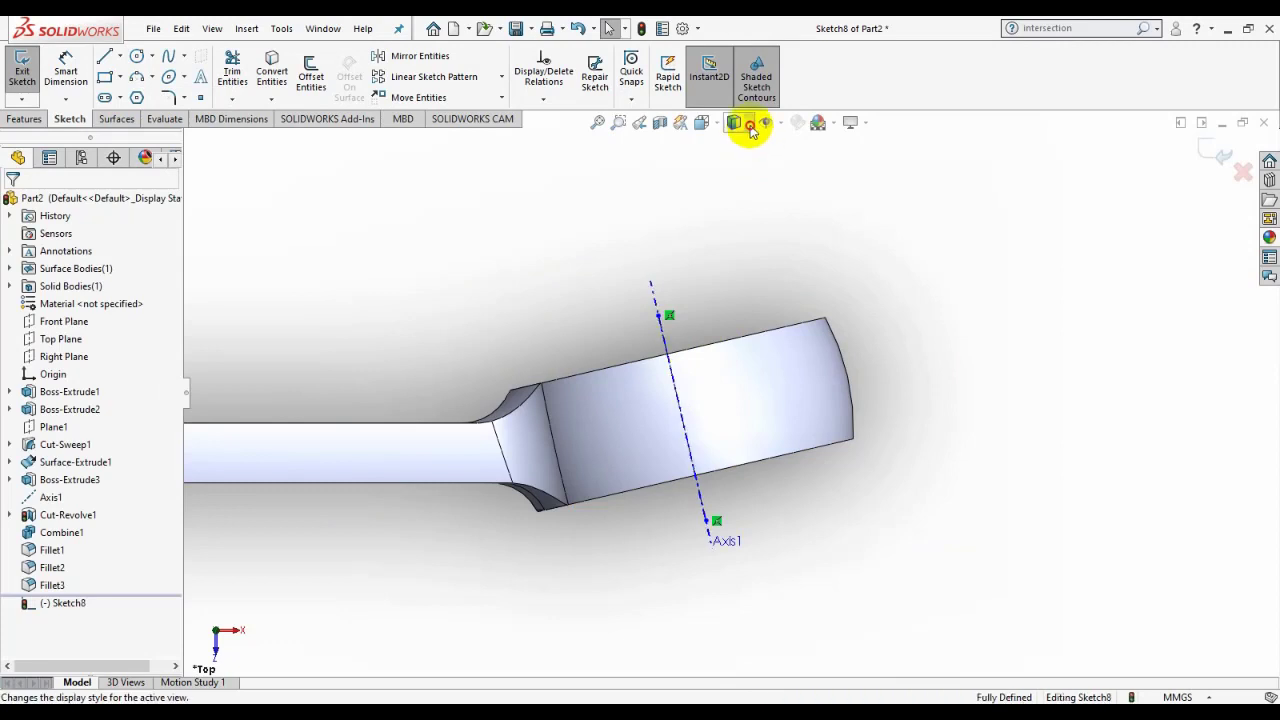
Step: Switch the model display to hidden-line wireframe
{"action": "left_click", "coordinate": [746, 122]}
{"action": "left_click", "coordinate": [736, 230]}
{"action": "scroll", "coordinate": [800, 388], "scroll_direction": "down", "scroll_amount": 1}
{"action": "scroll", "coordinate": [776, 371], "scroll_direction": "down", "scroll_amount": 1}
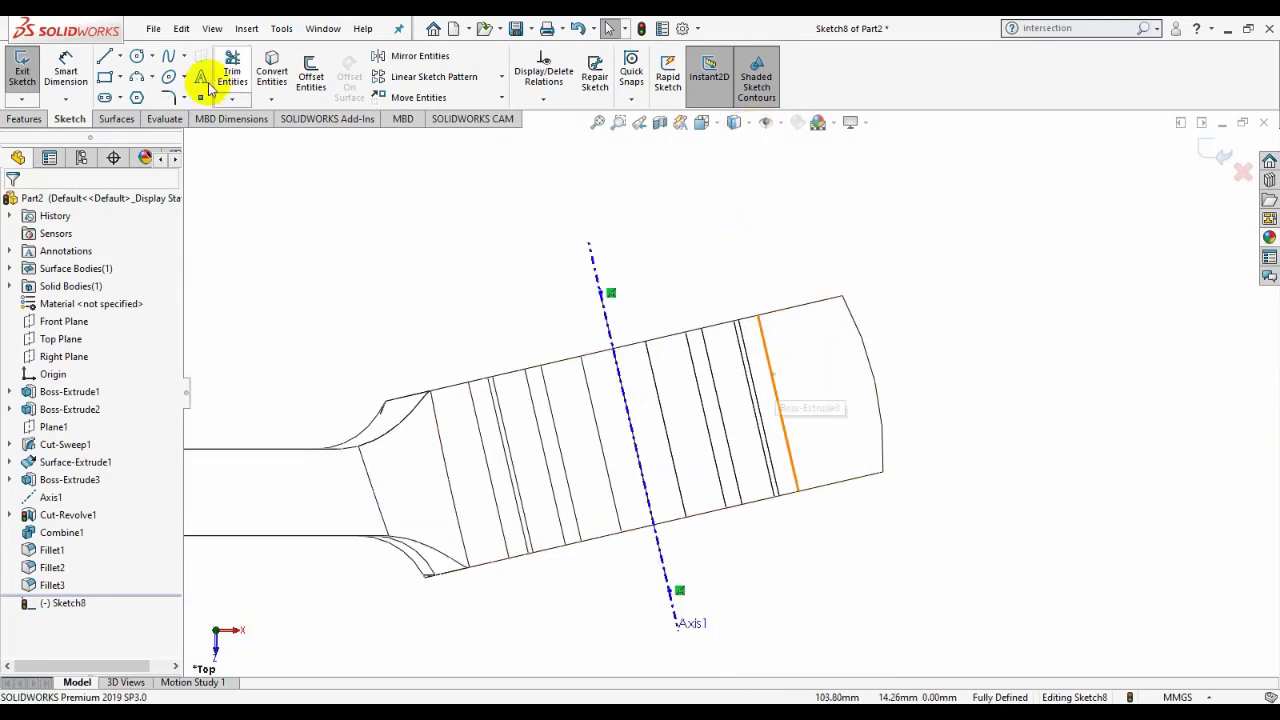
Step: Draw a small closed triangle of lines near the ring's upper edge
{"action": "left_click", "coordinate": [105, 56]}
{"action": "scroll", "coordinate": [722, 340], "scroll_direction": "down", "scroll_amount": 2}
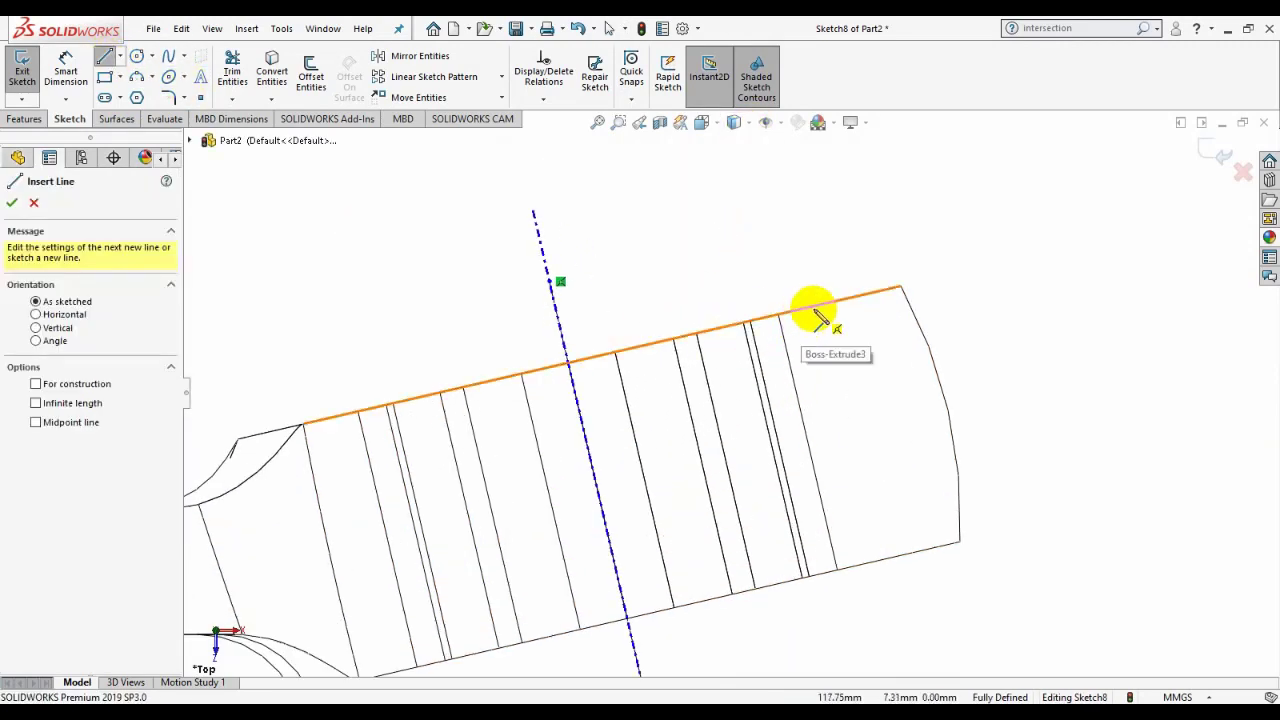
{"action": "left_click", "coordinate": [814, 308]}
{"action": "left_click", "coordinate": [744, 404]}
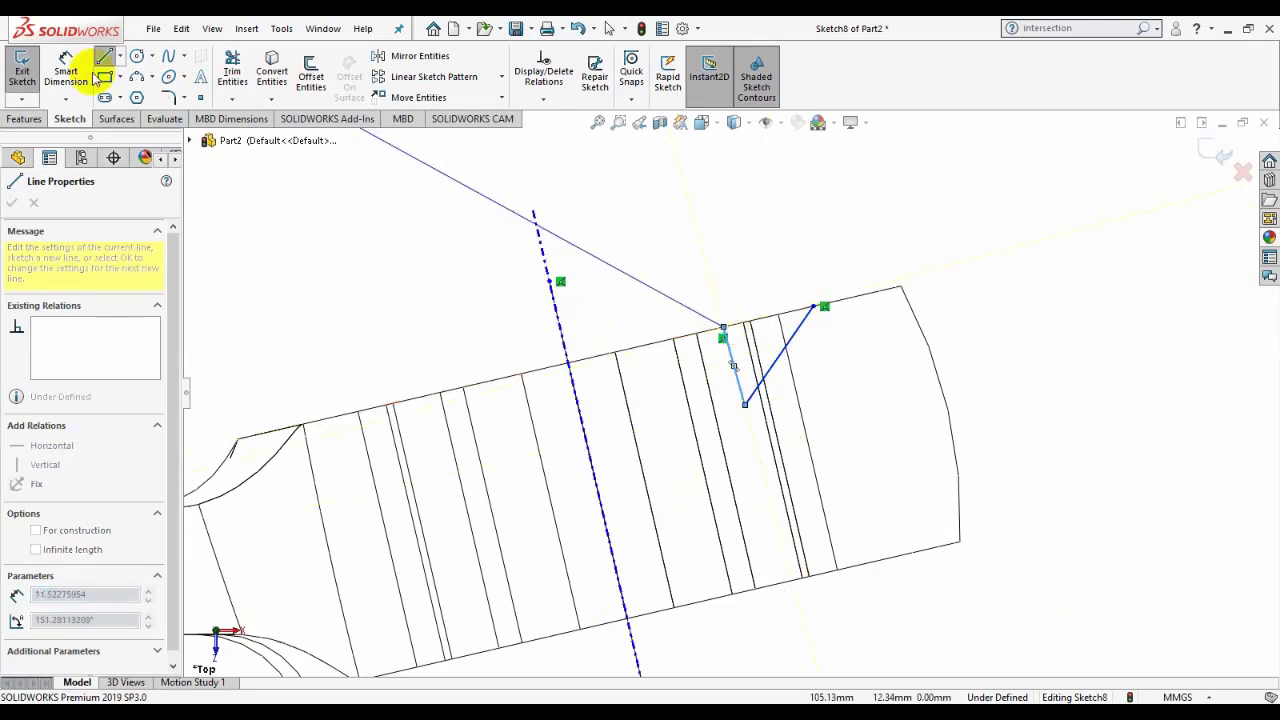
{"action": "left_click", "coordinate": [181, 28]}
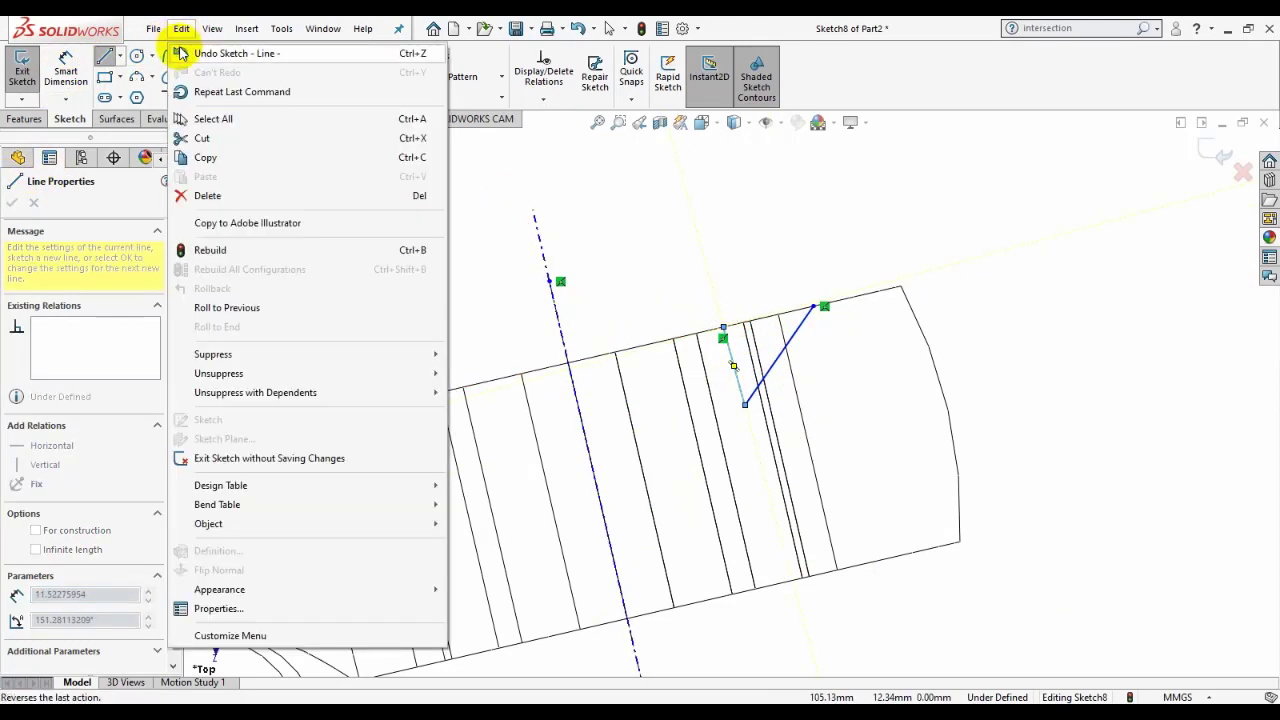
{"action": "left_click", "coordinate": [177, 51]}
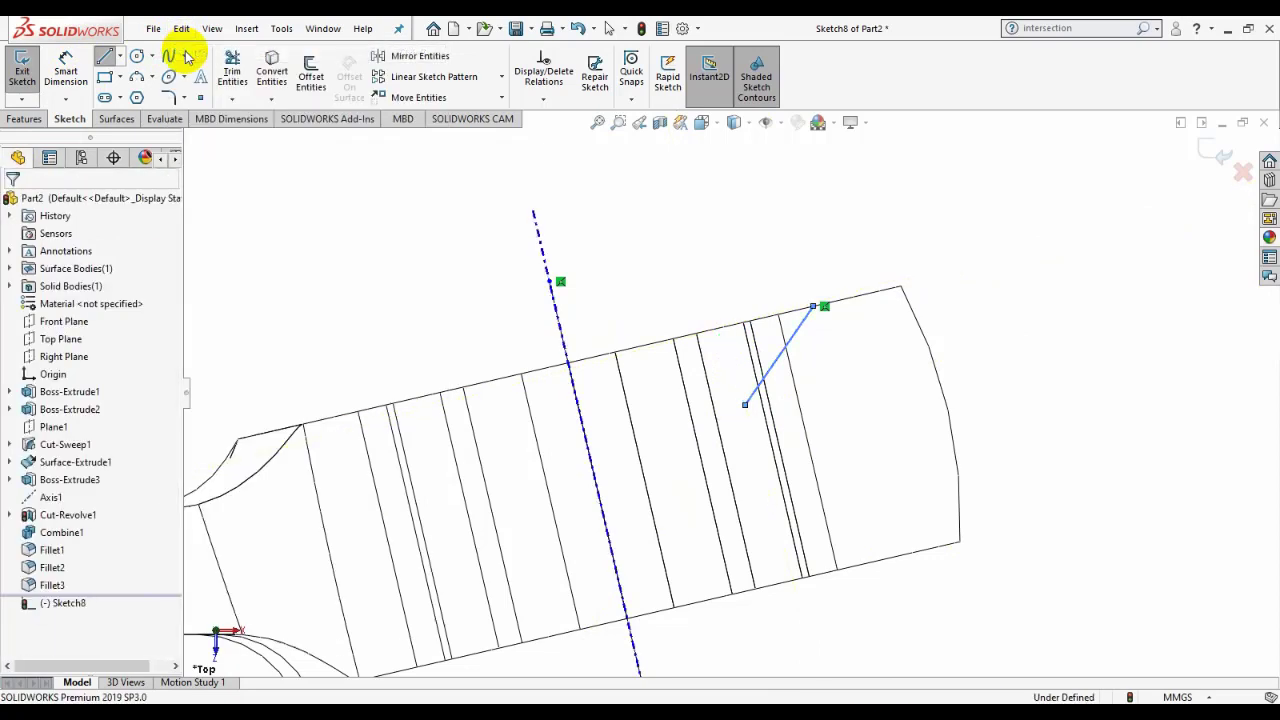
{"action": "left_click", "coordinate": [745, 405]}
{"action": "scroll", "coordinate": [742, 332], "scroll_direction": "down", "scroll_amount": 2}
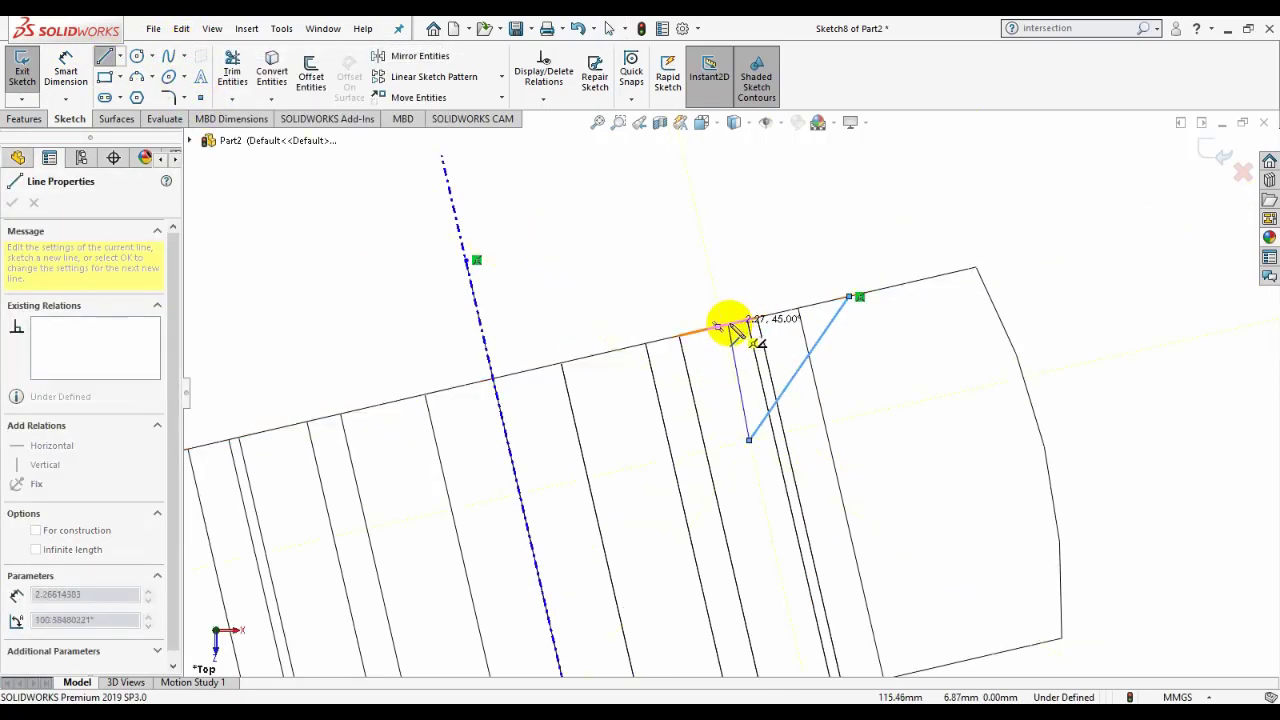
{"action": "scroll", "coordinate": [733, 330], "scroll_direction": "down", "scroll_amount": 2}
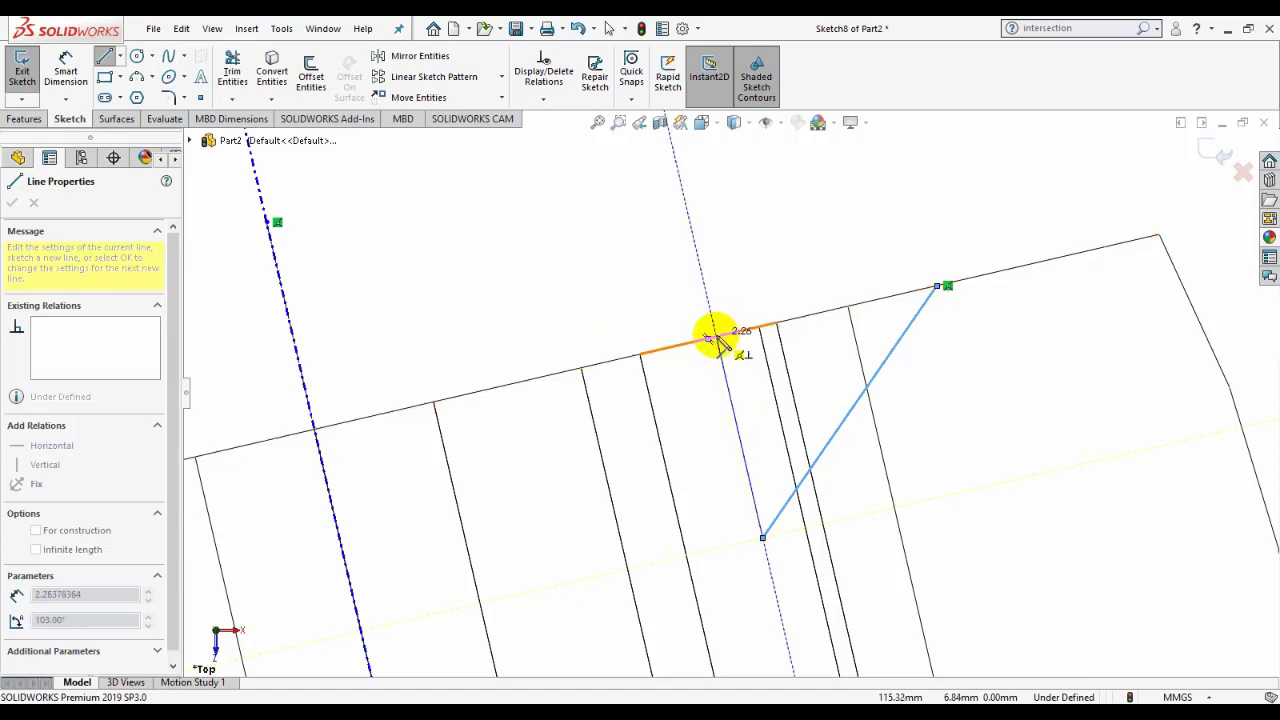
{"action": "left_click", "coordinate": [727, 334]}
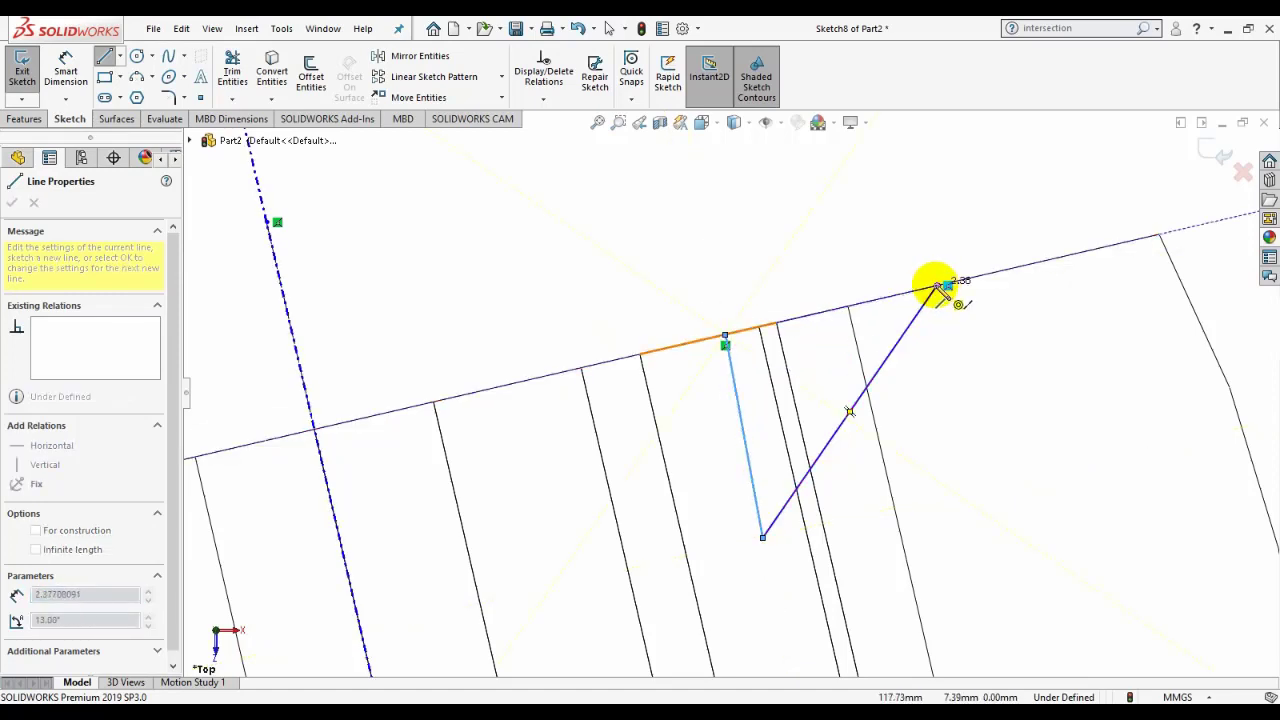
{"action": "left_click", "coordinate": [938, 287]}
{"action": "right_click", "coordinate": [940, 288]}
{"action": "left_click", "coordinate": [975, 293]}
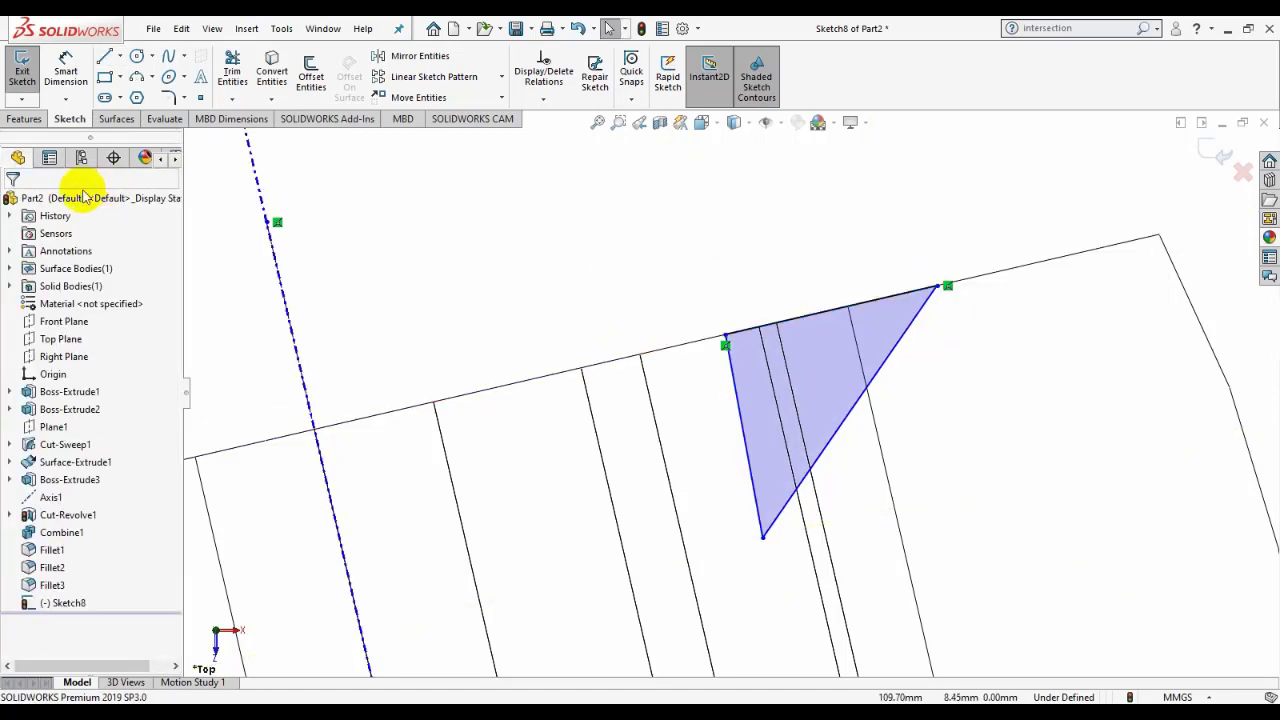
Step: Make the triangle's left edge parallel to the centerline
{"action": "left_click", "coordinate": [747, 458]}
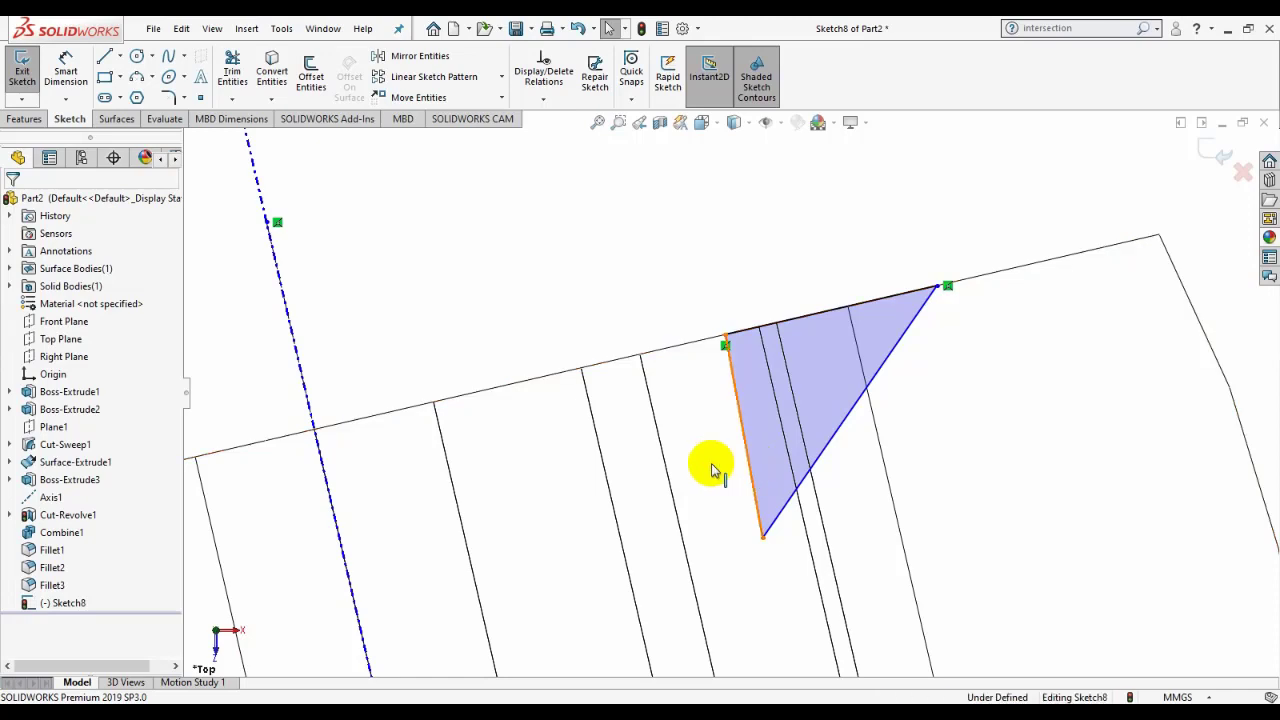
{"action": "left_click", "coordinate": [333, 512], "text": "ctrl"}
{"action": "left_click", "coordinate": [36, 539]}
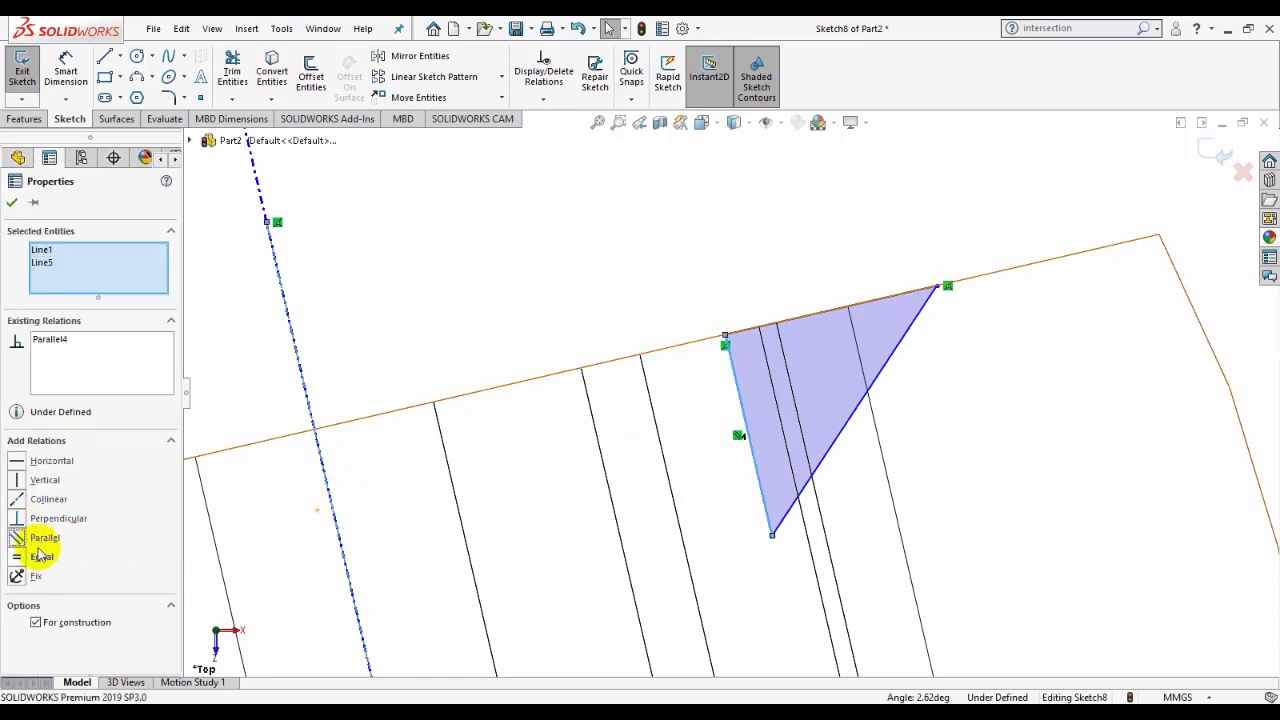
{"action": "left_click", "coordinate": [12, 204]}
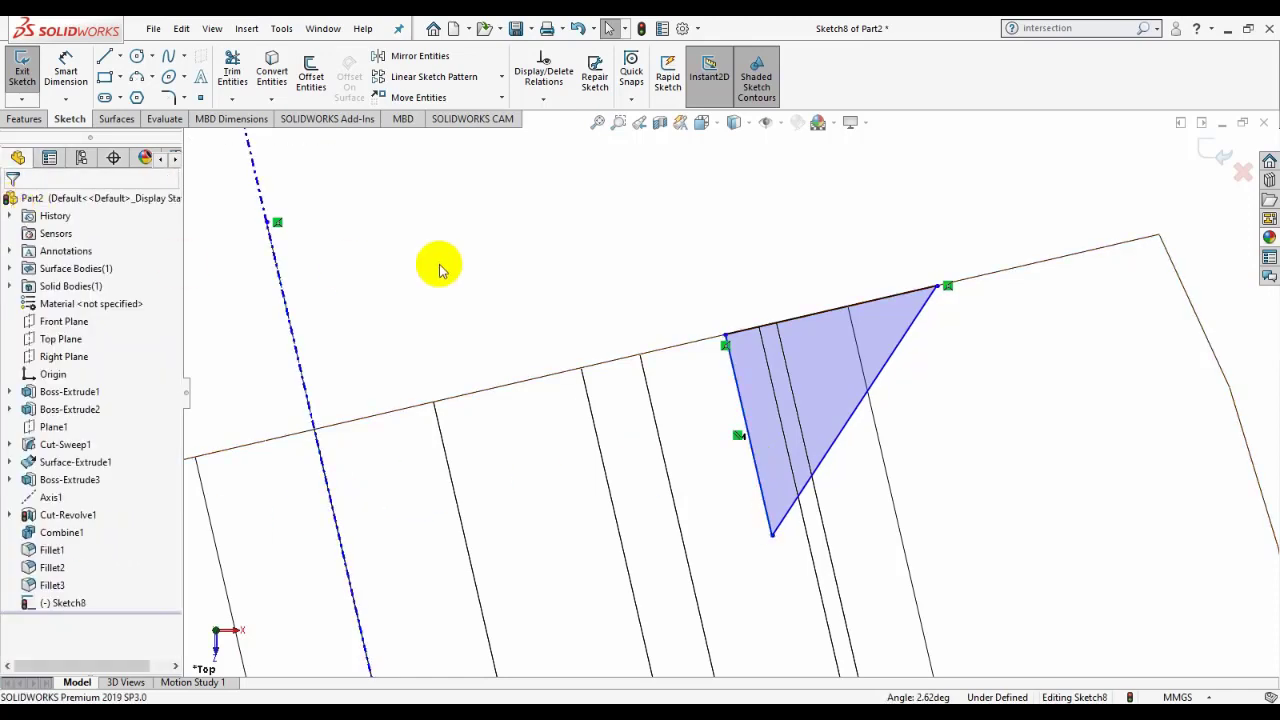
Step: Dimension the triangle's left edge 4.60 from the centerline
{"action": "left_click", "coordinate": [66, 68]}
{"action": "left_click", "coordinate": [745, 408]}
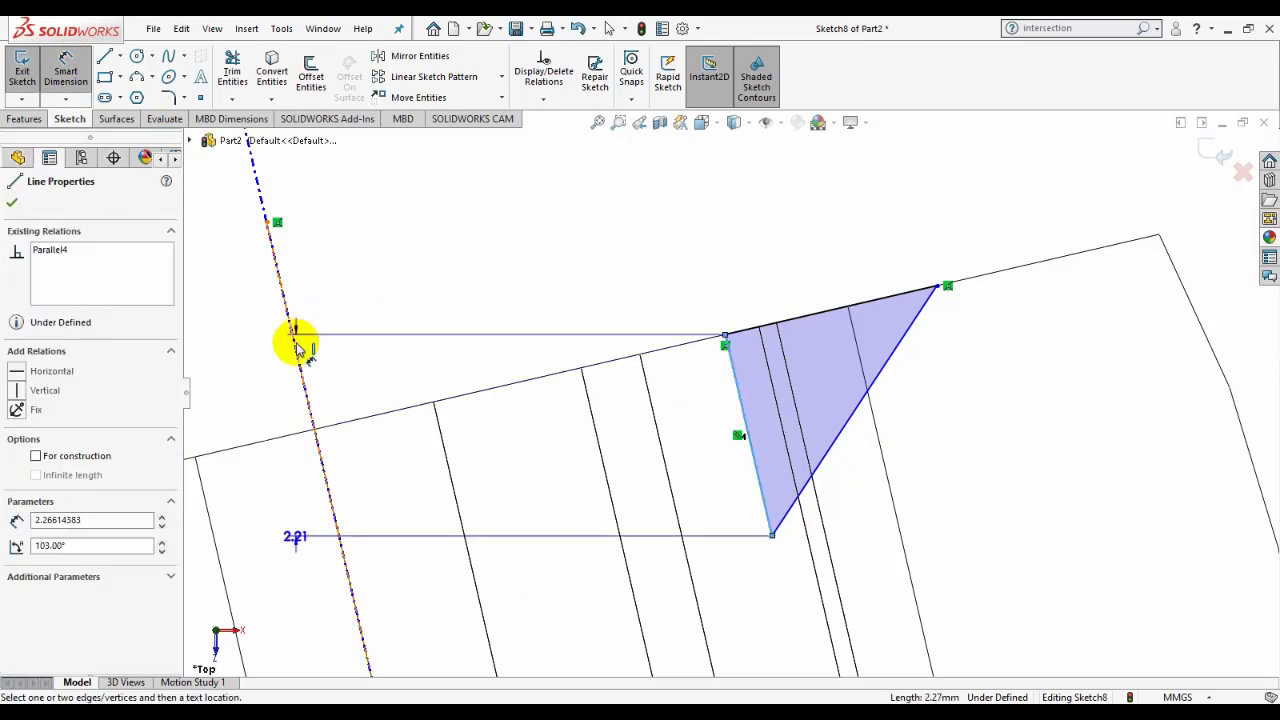
{"action": "left_click", "coordinate": [294, 340]}
{"action": "left_click", "coordinate": [490, 305]}
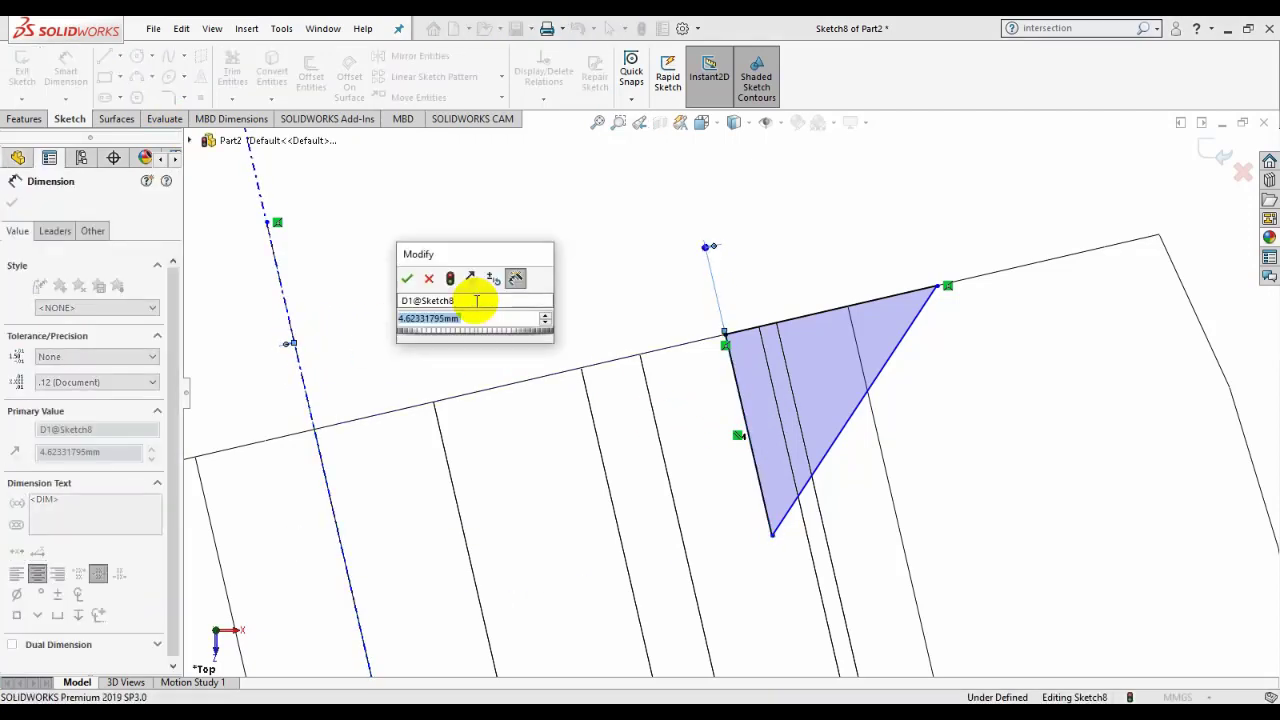
{"action": "type", "text": "4.6"}
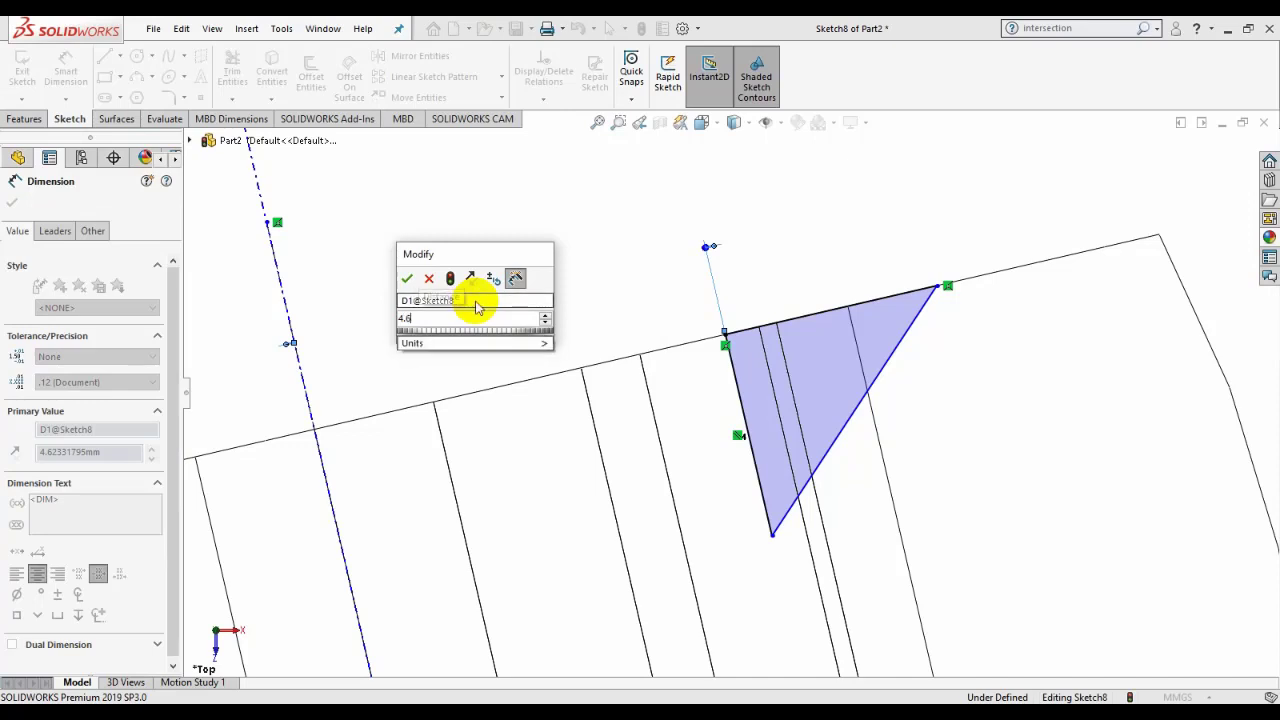
{"action": "key", "text": "Return"}
Step: Add a 45° angle dimension between the slanted side and the top edge
{"action": "left_click", "coordinate": [908, 338]}
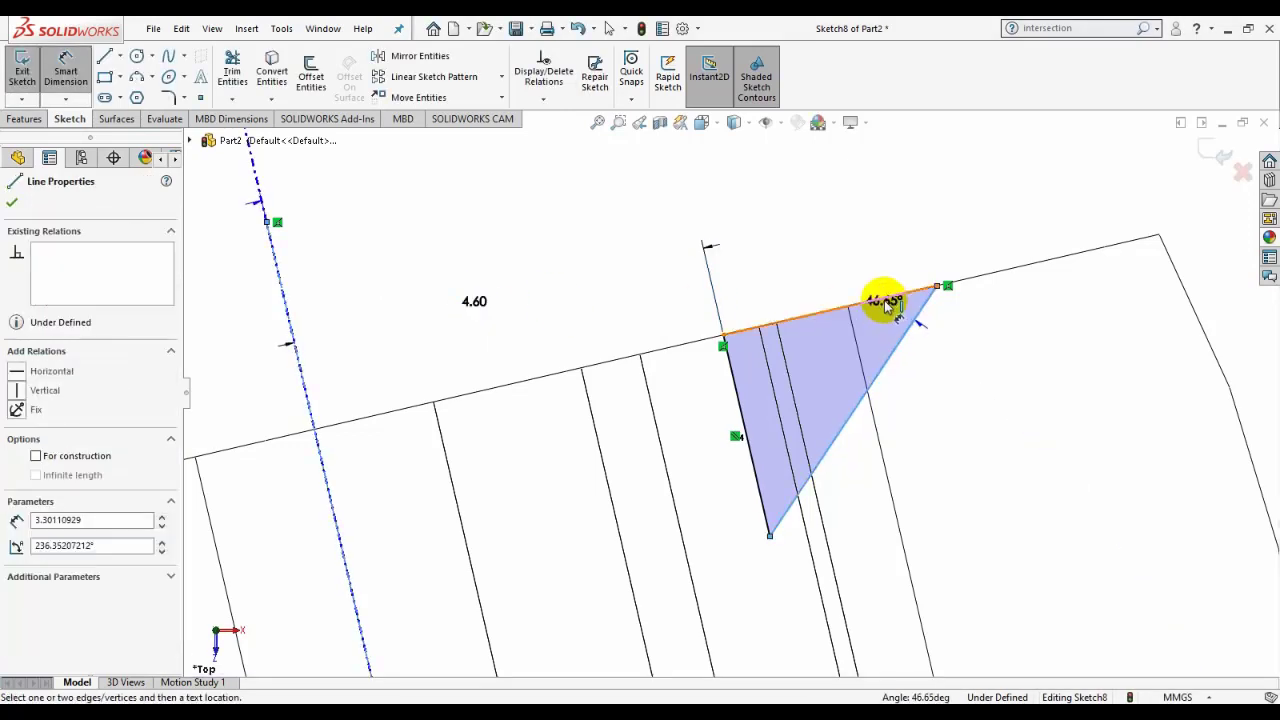
{"action": "left_click", "coordinate": [885, 305]}
{"action": "left_click", "coordinate": [818, 368]}
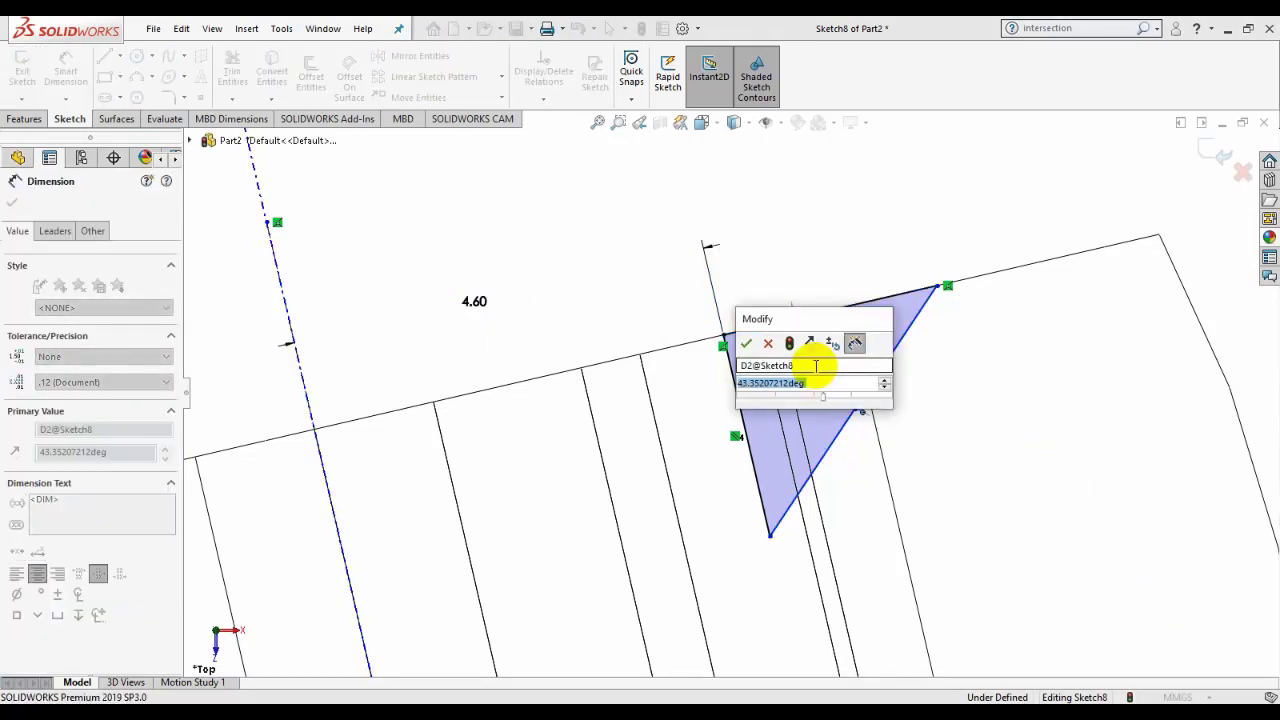
{"action": "type", "text": "45"}
{"action": "key", "text": "Return"}
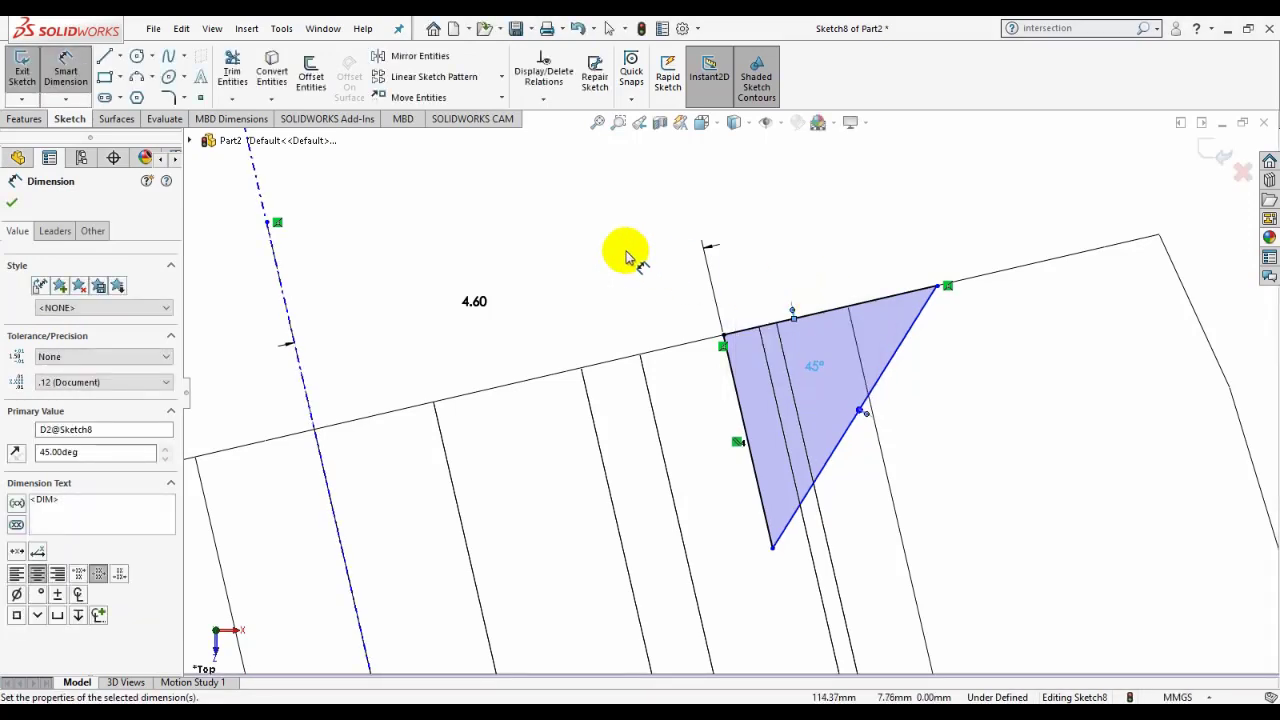
{"action": "scroll", "coordinate": [617, 255], "scroll_direction": "up", "scroll_amount": 3}
{"action": "scroll", "coordinate": [763, 465], "scroll_direction": "down", "scroll_amount": 2}
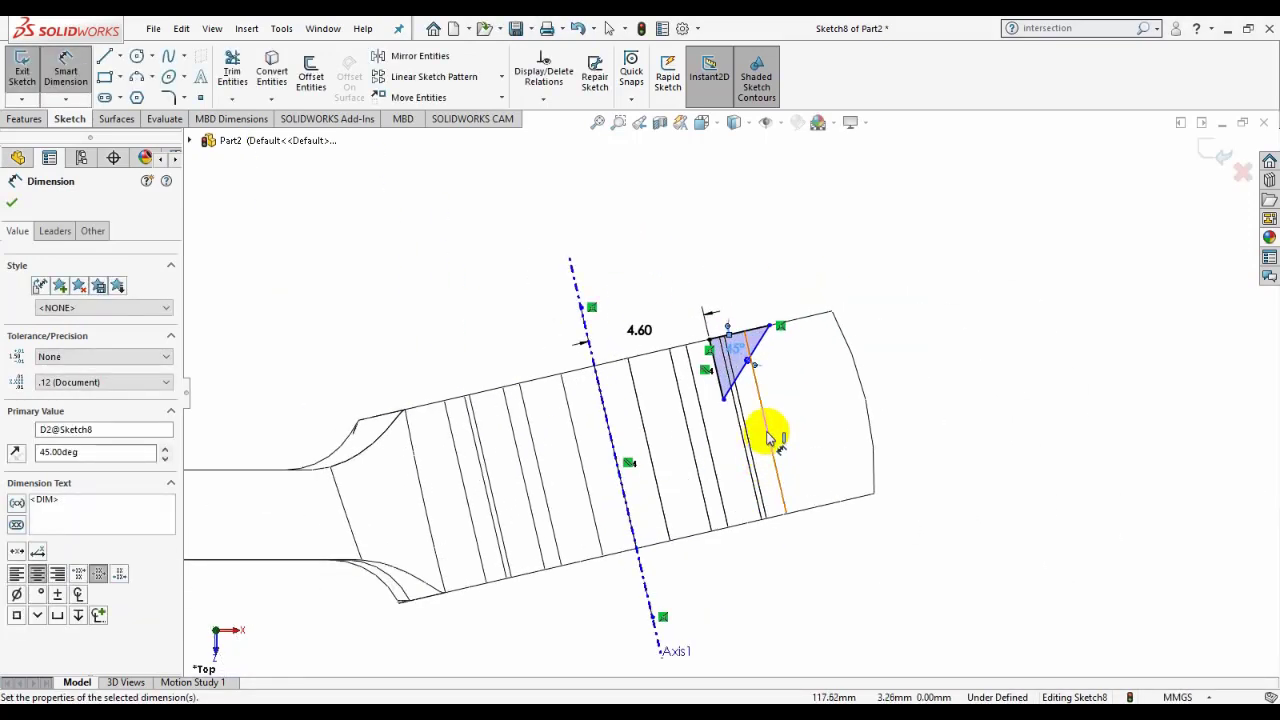
{"action": "key", "text": "Escape"}
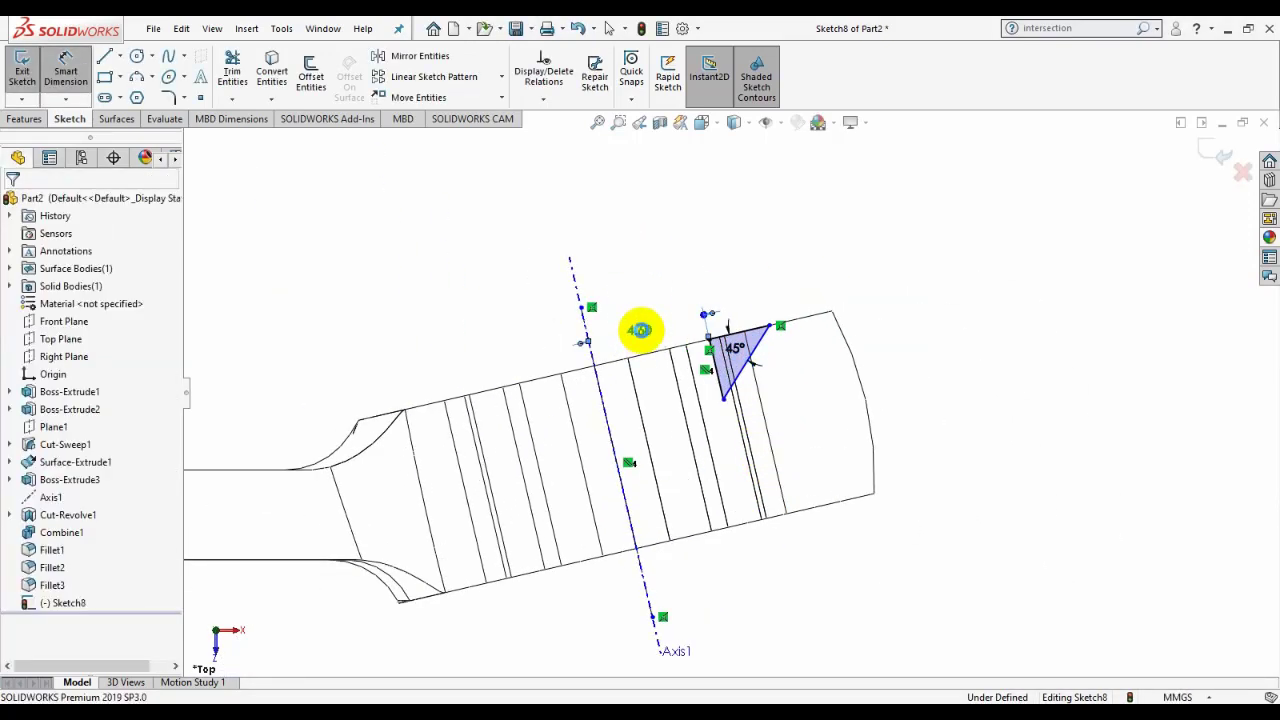
Step: Change the axis distance to 5.00 and dimension the slanted side to 2.00
{"action": "double_click", "coordinate": [640, 333]}
{"action": "type", "text": "5"}
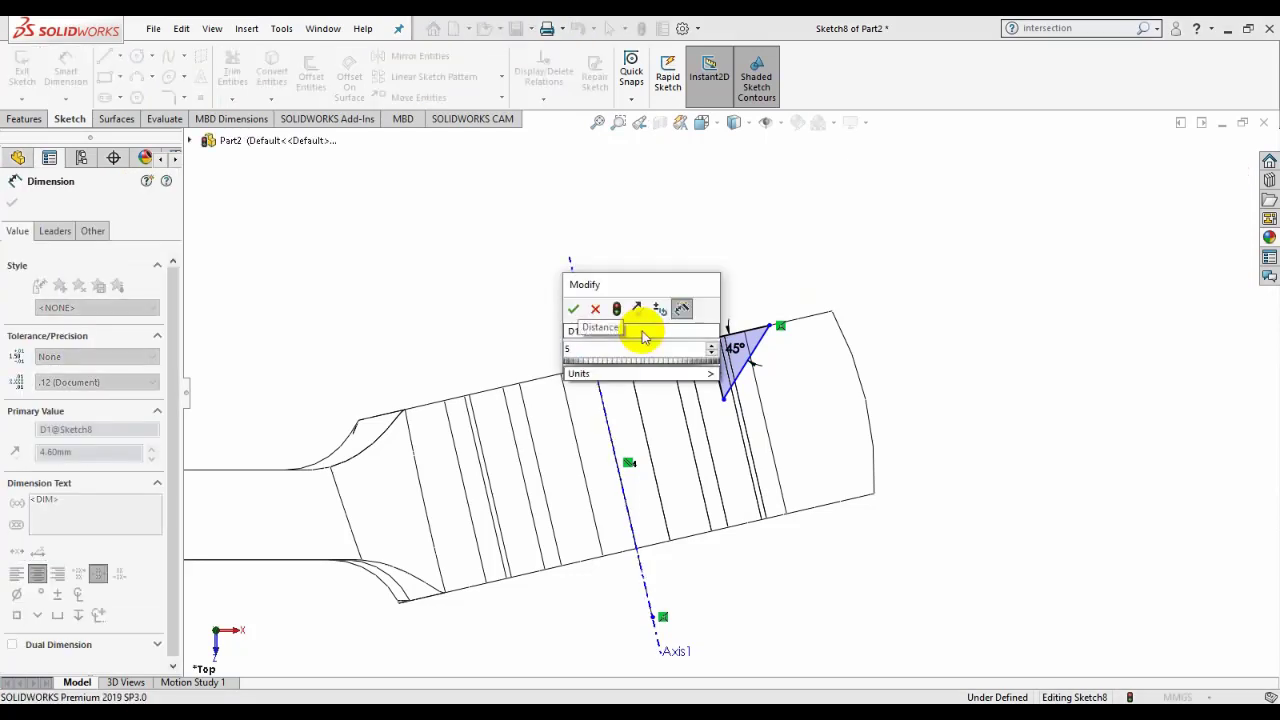
{"action": "key", "text": "Return"}
{"action": "scroll", "coordinate": [750, 355], "scroll_direction": "down", "scroll_amount": 2}
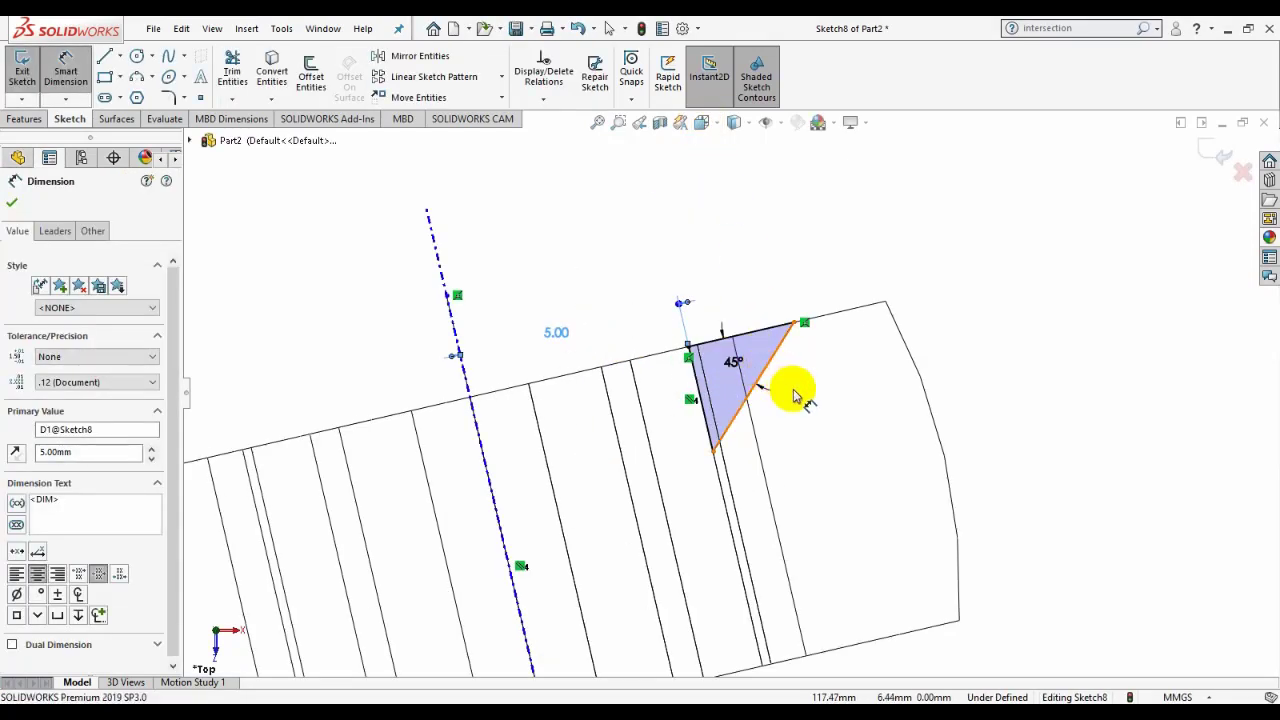
{"action": "left_click", "coordinate": [793, 397]}
{"action": "left_click", "coordinate": [776, 431]}
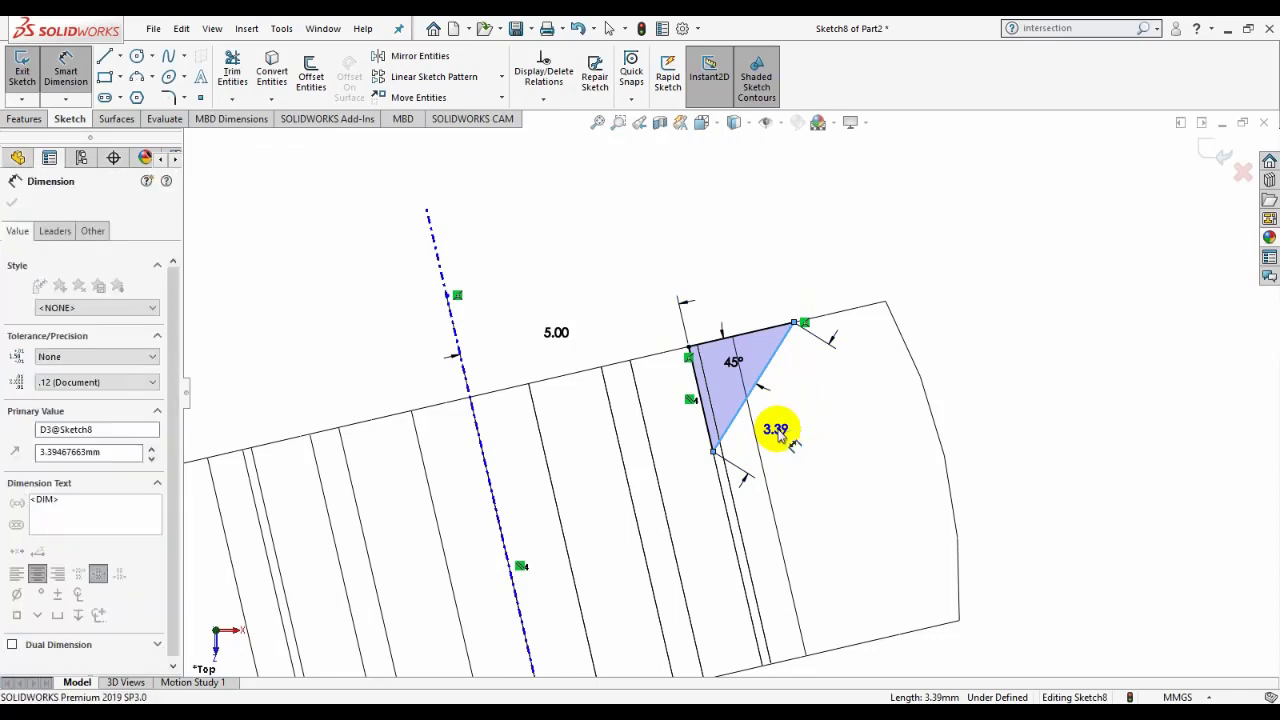
{"action": "type", "text": "2"}
{"action": "key", "text": "Return"}
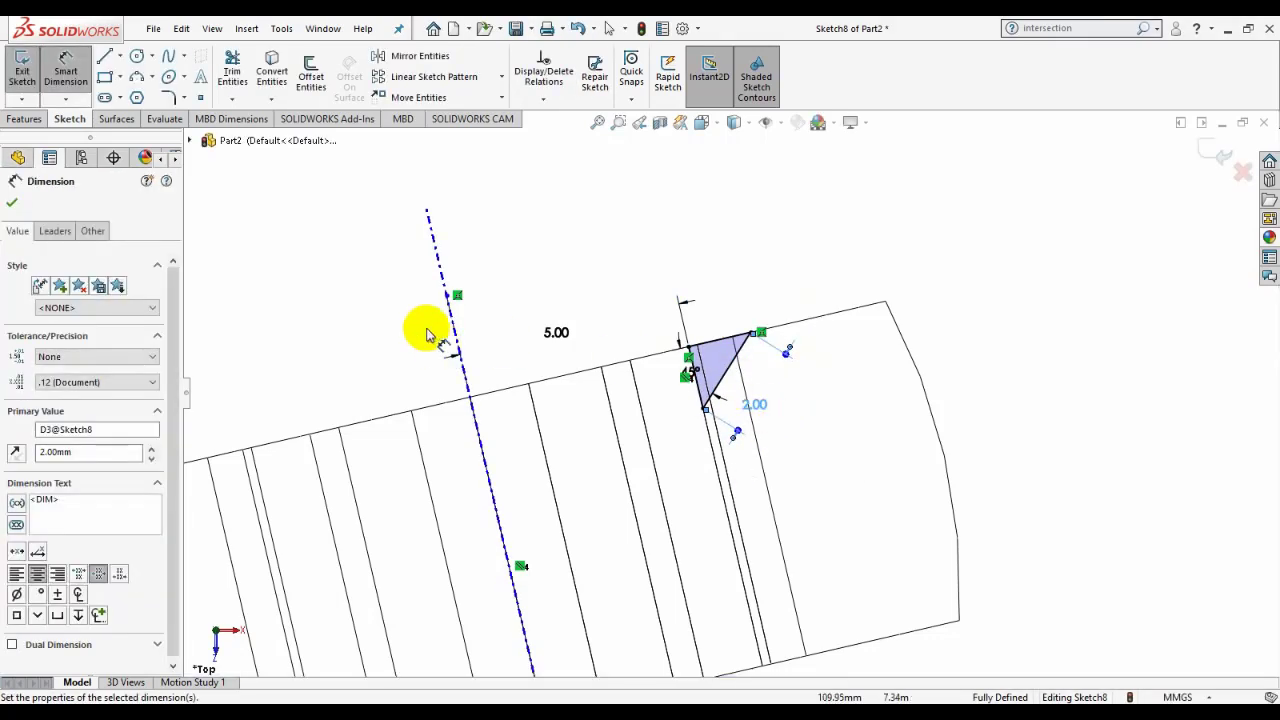
{"action": "left_click", "coordinate": [120, 57]}
{"action": "left_click", "coordinate": [150, 113]}
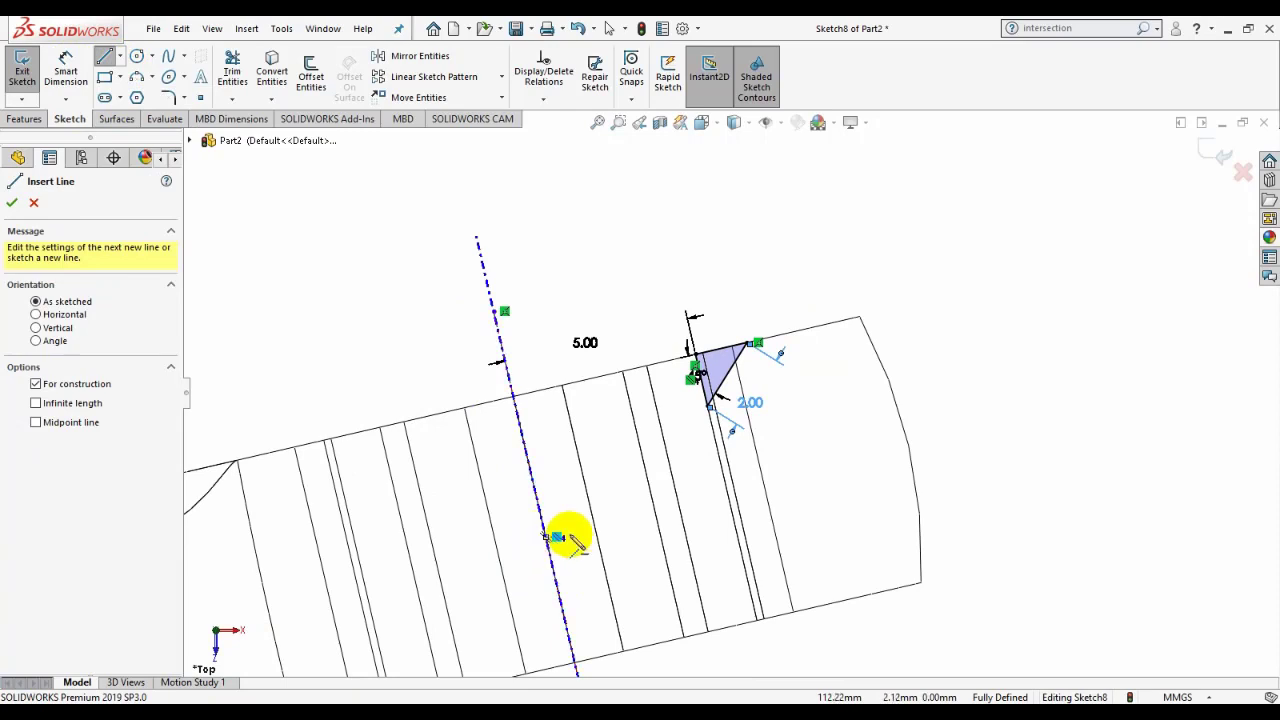
Step: Draw a centerline from the axis to the ring's outer arc
{"action": "left_click", "coordinate": [557, 537]}
{"action": "left_click", "coordinate": [908, 446]}
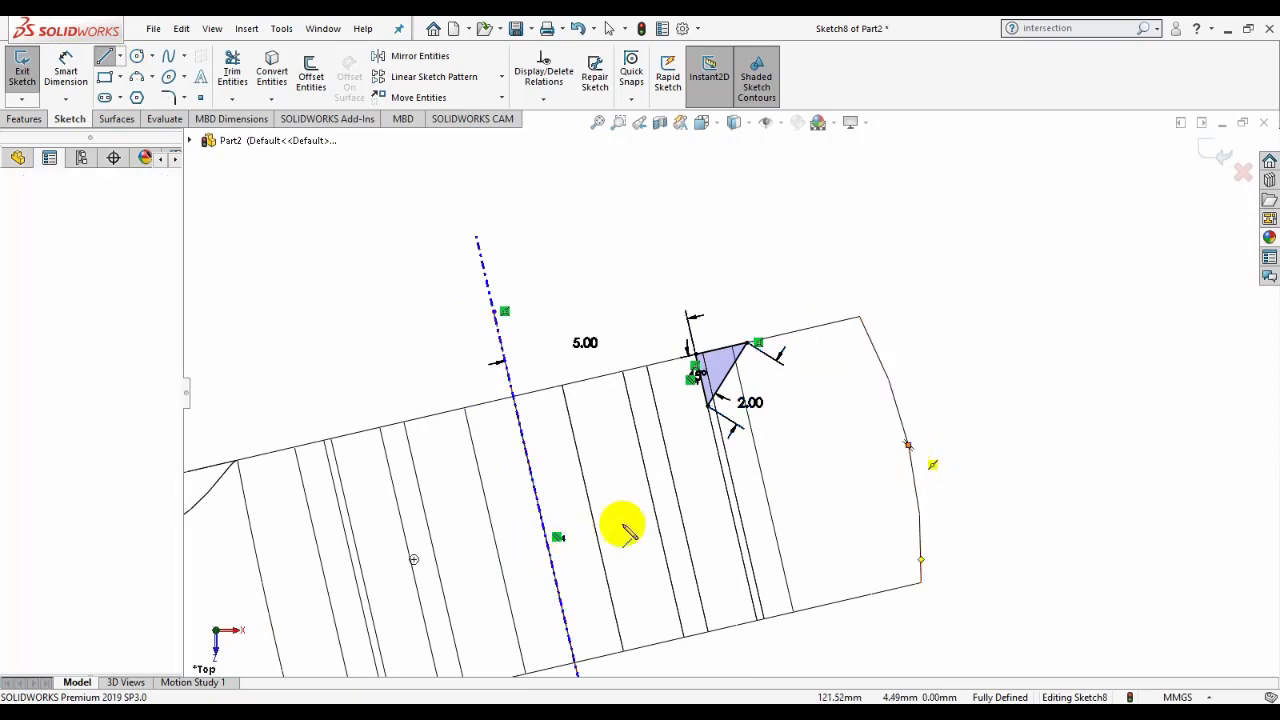
{"action": "right_click", "coordinate": [546, 530]}
{"action": "left_click", "coordinate": [586, 542]}
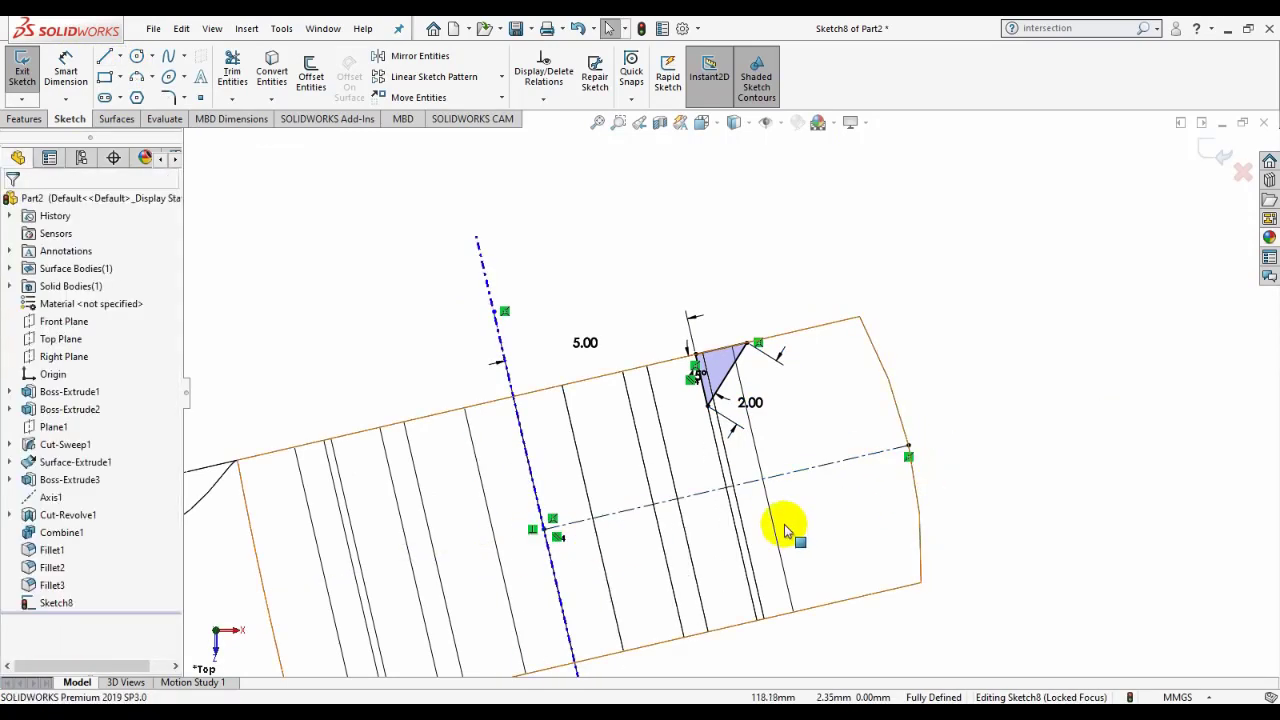
{"action": "scroll", "coordinate": [785, 522], "scroll_direction": "up", "scroll_amount": 2}
Step: Mirror the three triangle lines about the new centerline
{"action": "left_click", "coordinate": [420, 57]}
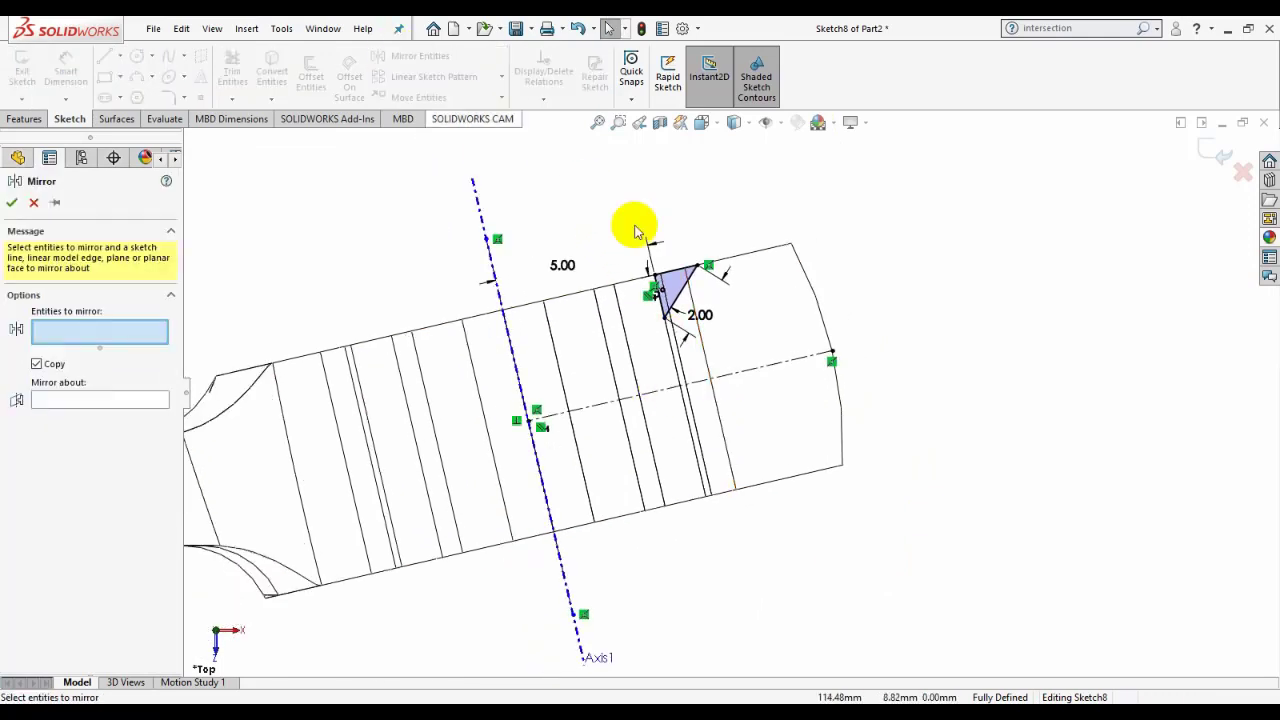
{"action": "left_click_drag", "start_coordinate": [650, 250], "coordinate": [726, 337]}
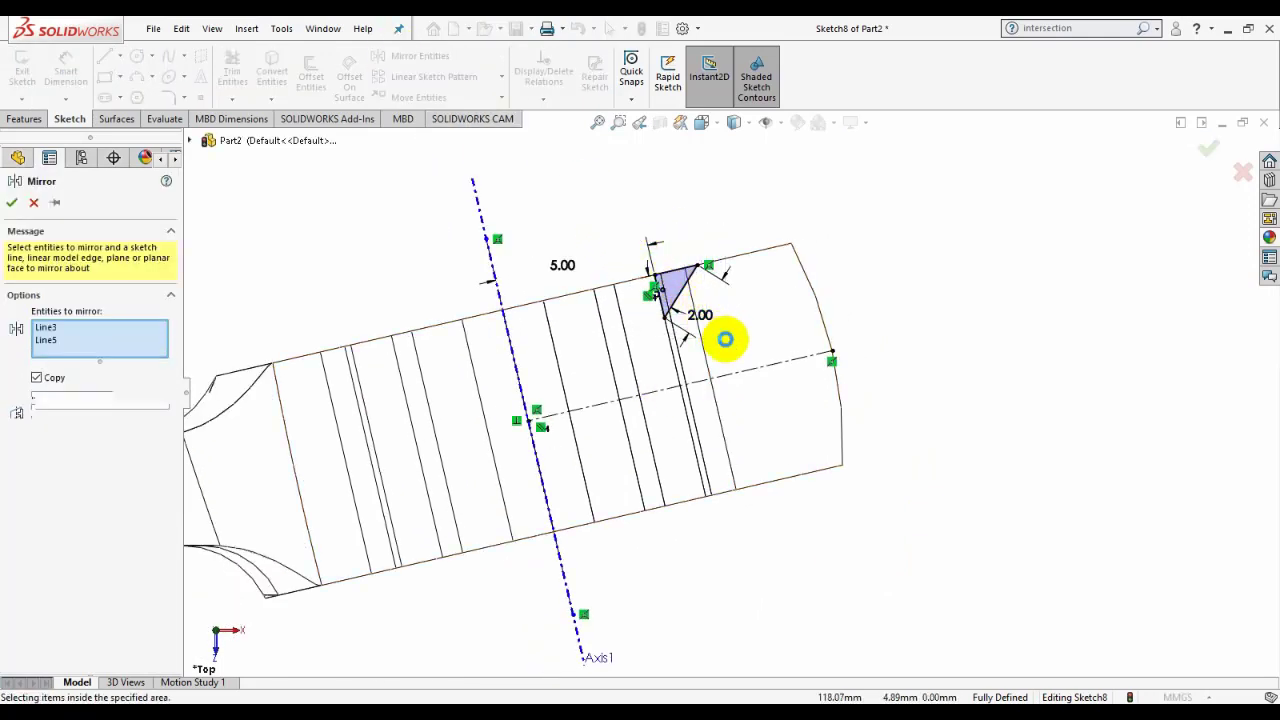
{"action": "left_click", "coordinate": [54, 428]}
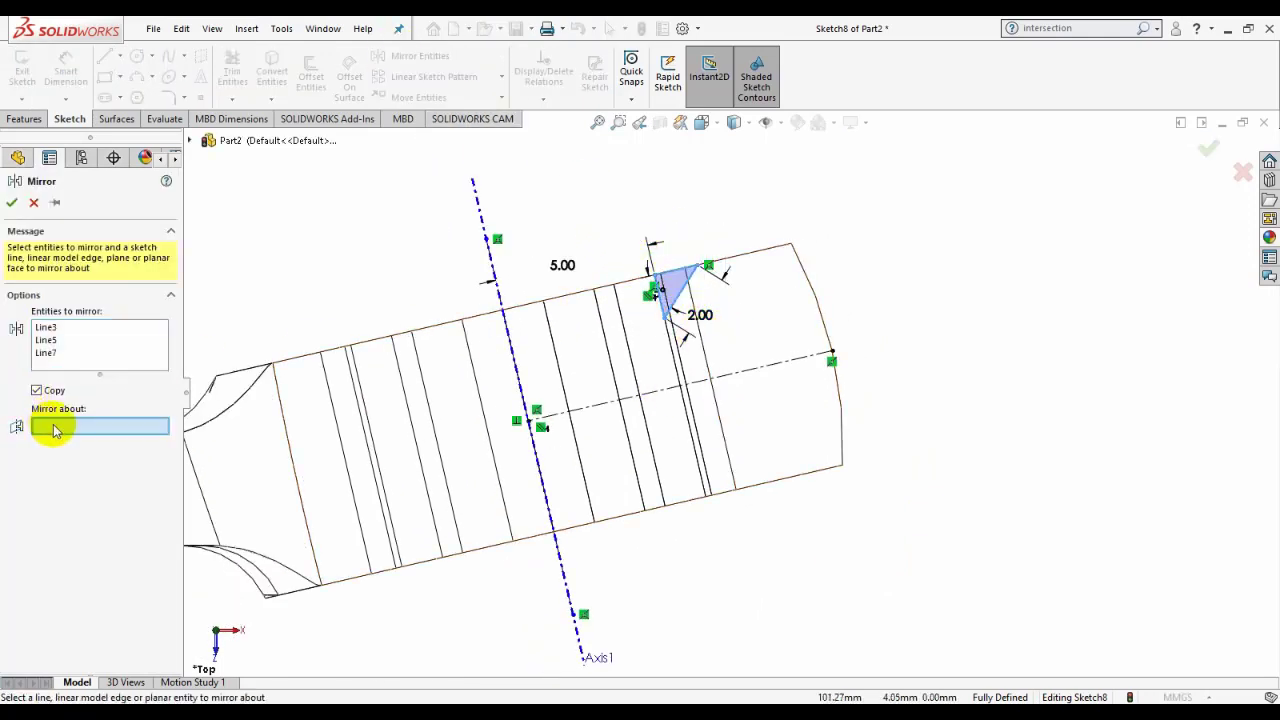
{"action": "left_click", "coordinate": [772, 375]}
{"action": "left_click", "coordinate": [1208, 148]}
{"action": "mouse_move", "coordinate": [863, 343]}
{"action": "middle_mouse_down"}
{"action": "mouse_move", "coordinate": [790, 375]}
{"action": "mouse_move", "coordinate": [814, 428]}
{"action": "middle_mouse_up"}
Step: Create a 360° revolved cut of the triangles about the centerline, shown shaded with edges
{"action": "left_click", "coordinate": [26, 119]}
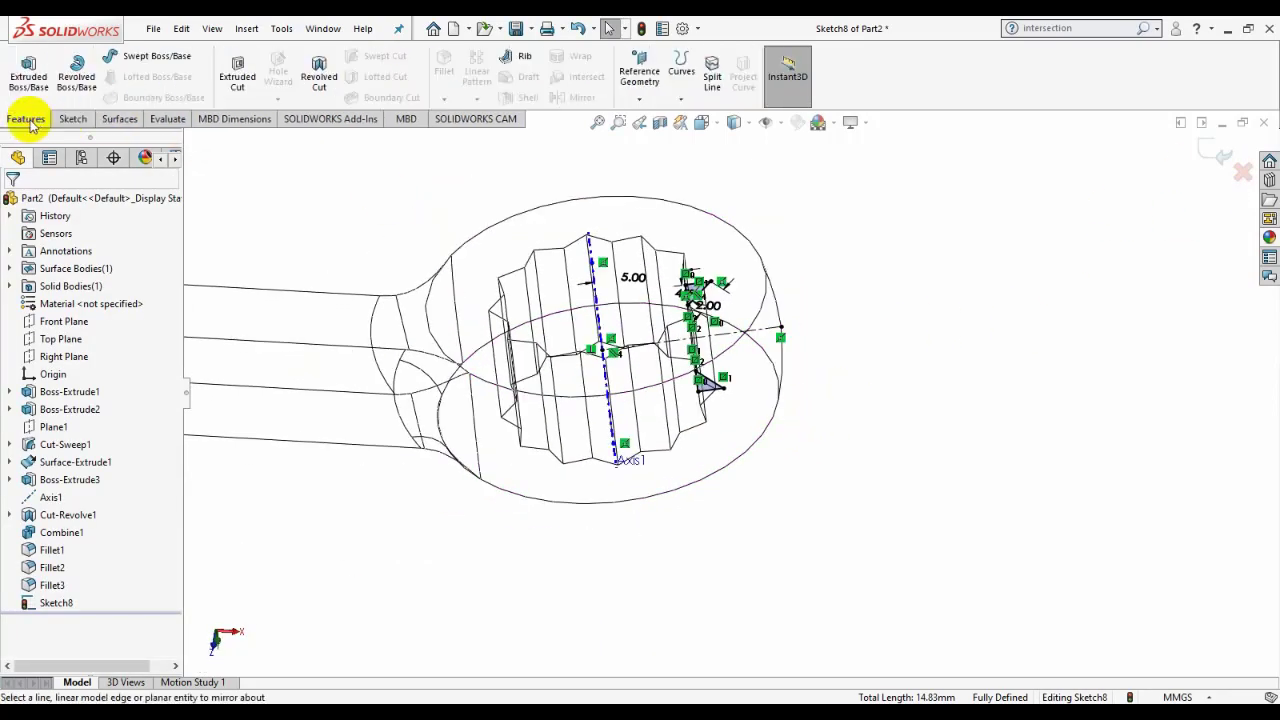
{"action": "left_click", "coordinate": [320, 75]}
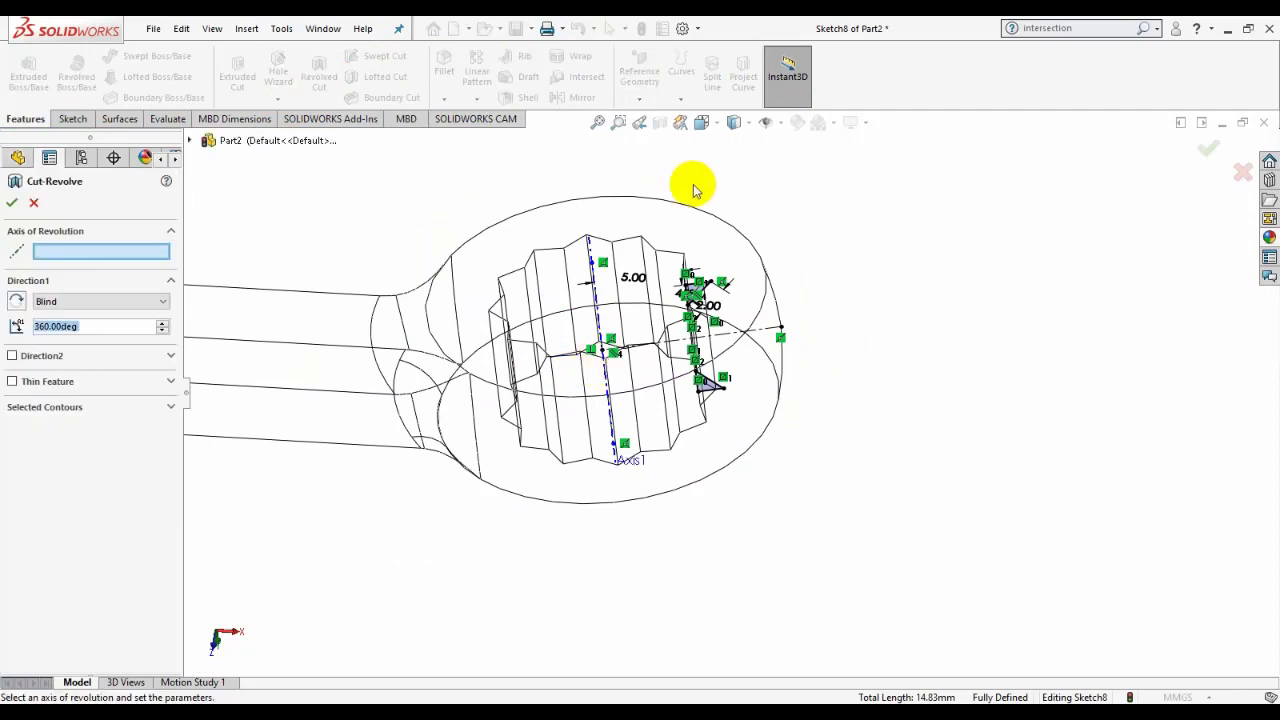
{"action": "left_click", "coordinate": [752, 124]}
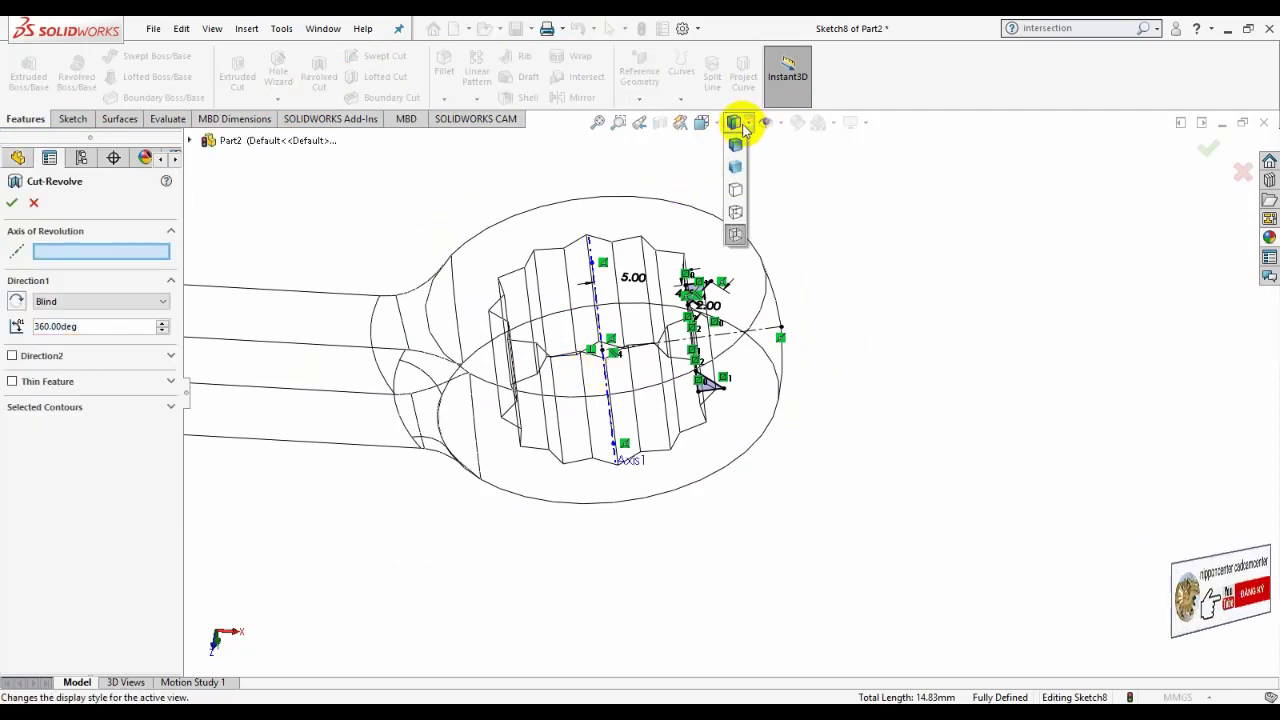
{"action": "left_click", "coordinate": [736, 142]}
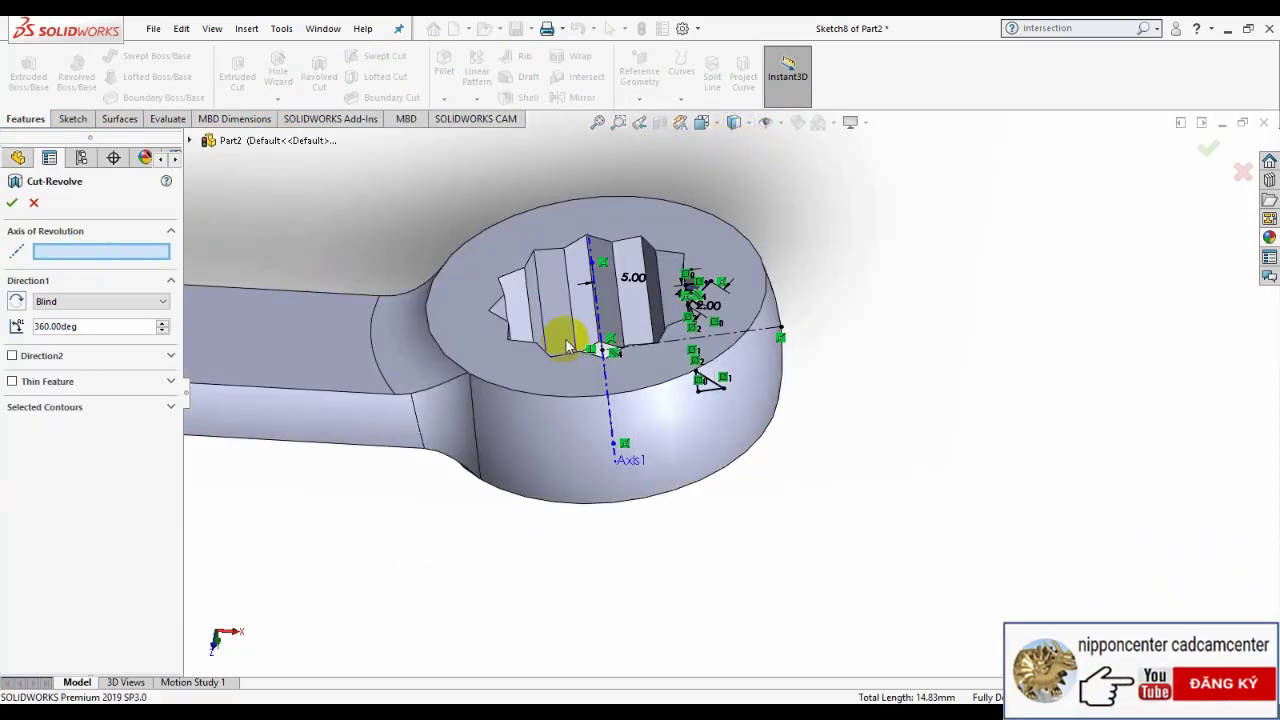
{"action": "left_click", "coordinate": [604, 336]}
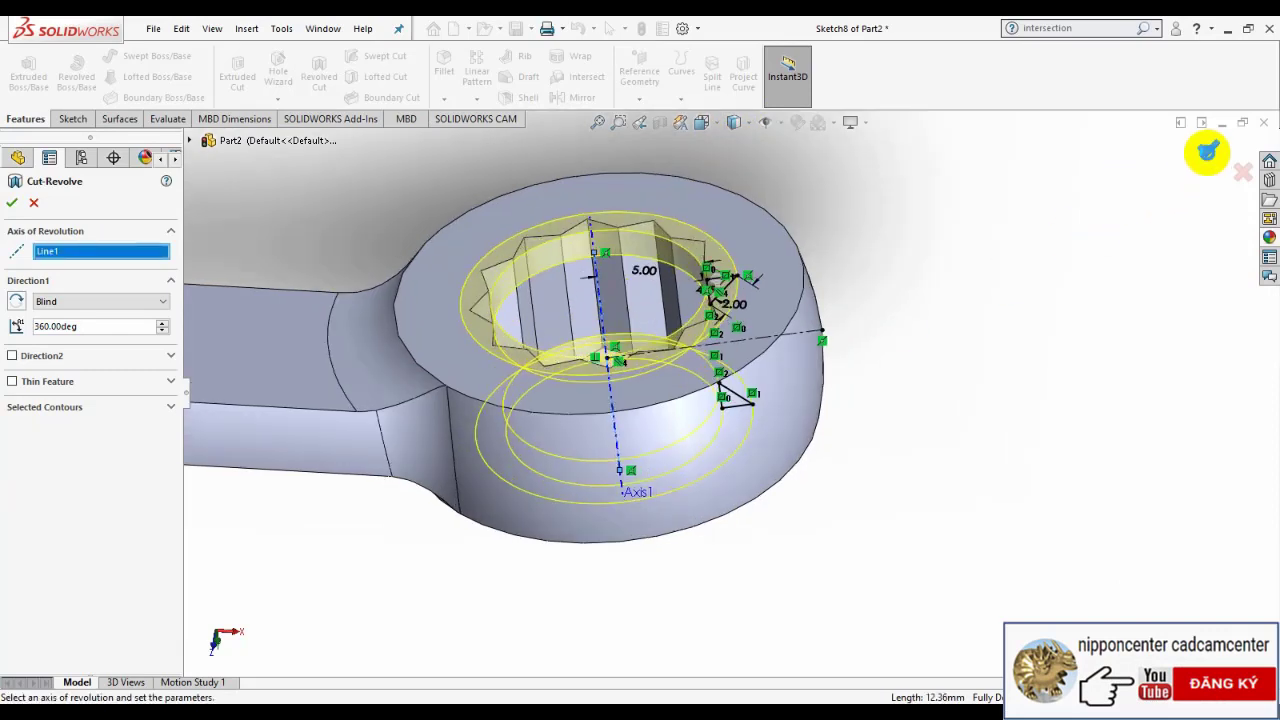
{"action": "left_click", "coordinate": [1207, 150]}
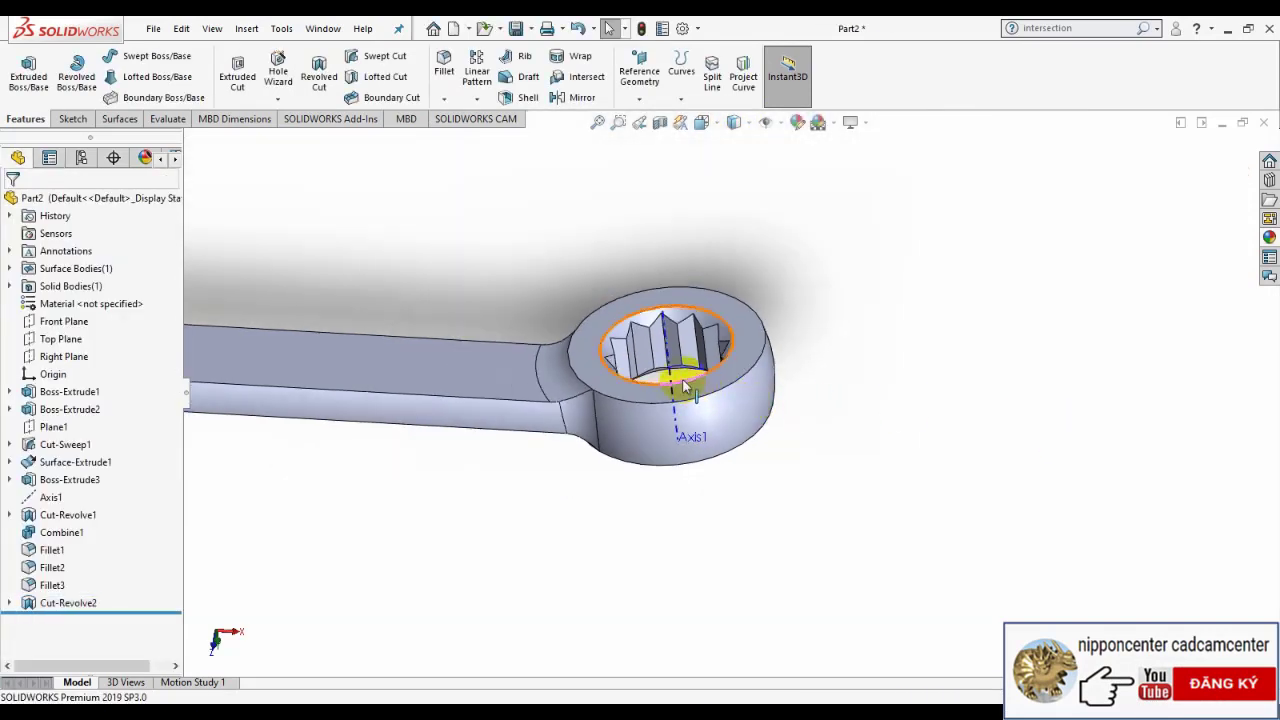
Step: Hide Axis1 and orbit around the finished wrench to inspect it
{"action": "left_click", "coordinate": [674, 380]}
{"action": "left_click", "coordinate": [745, 330]}
{"action": "scroll", "coordinate": [745, 330], "scroll_direction": "down", "scroll_amount": 3}
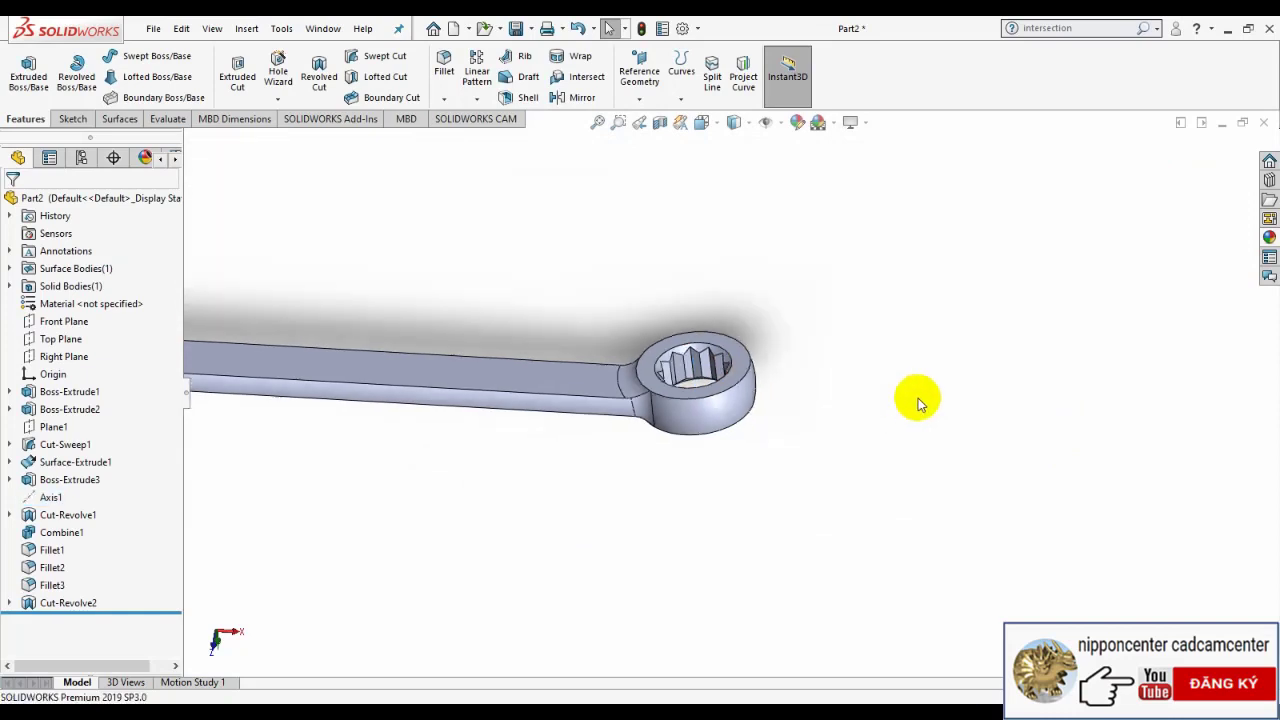
{"action": "mouse_move", "coordinate": [918, 398]}
{"action": "middle_mouse_down"}
{"action": "mouse_move", "coordinate": [628, 354]}
{"action": "mouse_move", "coordinate": [886, 371]}
{"action": "middle_mouse_up"}
{"action": "mouse_move", "coordinate": [806, 366]}
{"action": "middle_mouse_down"}
{"action": "mouse_move", "coordinate": [800, 420]}
{"action": "mouse_move", "coordinate": [823, 460]}
{"action": "mouse_move", "coordinate": [834, 374]}
{"action": "mouse_move", "coordinate": [812, 333]}
{"action": "middle_mouse_up"}
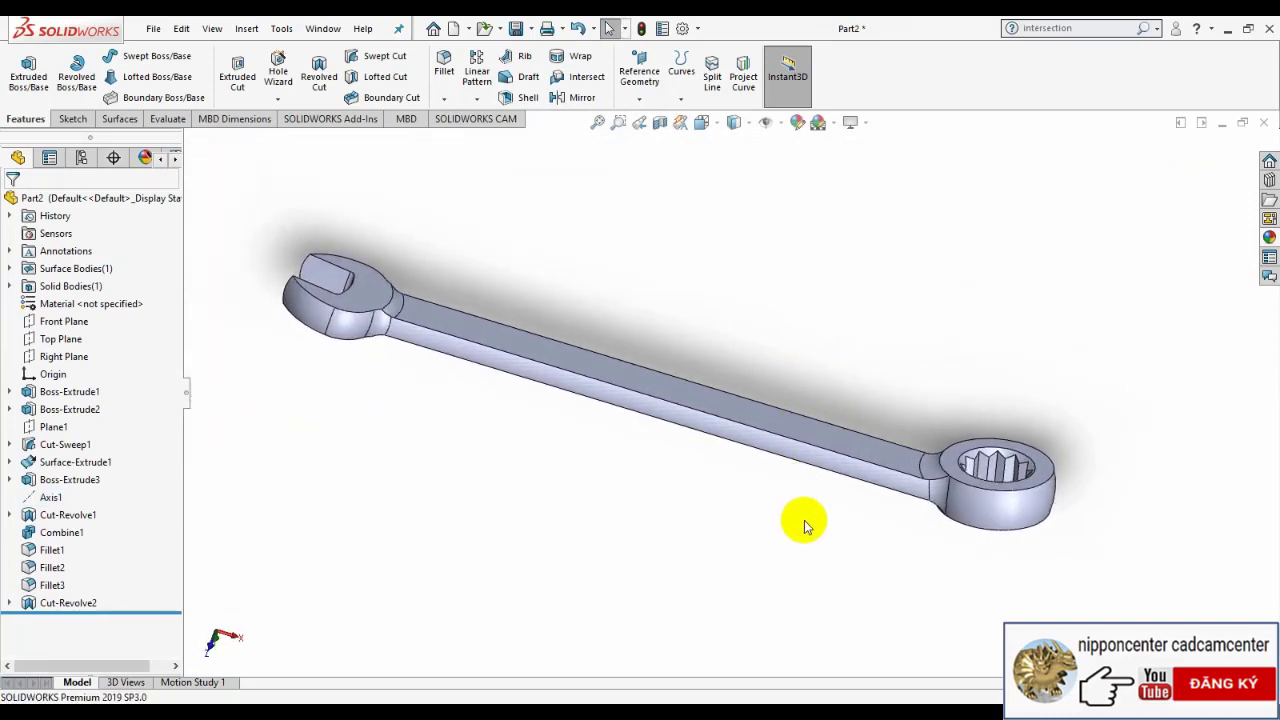
{"action": "mouse_move", "coordinate": [806, 527]}
{"action": "middle_mouse_down"}
{"action": "mouse_move", "coordinate": [834, 277]}
{"action": "mouse_move", "coordinate": [834, 500]}
{"action": "mouse_move", "coordinate": [866, 300]}
{"action": "mouse_move", "coordinate": [823, 274]}
{"action": "mouse_move", "coordinate": [849, 349]}
{"action": "mouse_move", "coordinate": [825, 582]}
{"action": "mouse_move", "coordinate": [491, 274]}
{"action": "mouse_move", "coordinate": [351, 414]}
{"action": "mouse_move", "coordinate": [449, 323]}
{"action": "mouse_move", "coordinate": [490, 424]}
{"action": "mouse_move", "coordinate": [457, 343]}
{"action": "mouse_move", "coordinate": [440, 392]}
{"action": "middle_mouse_up"}
{"action": "middle_click_drag", "start_coordinate": [490, 440], "coordinate": [623, 466], "text": "ctrl"}
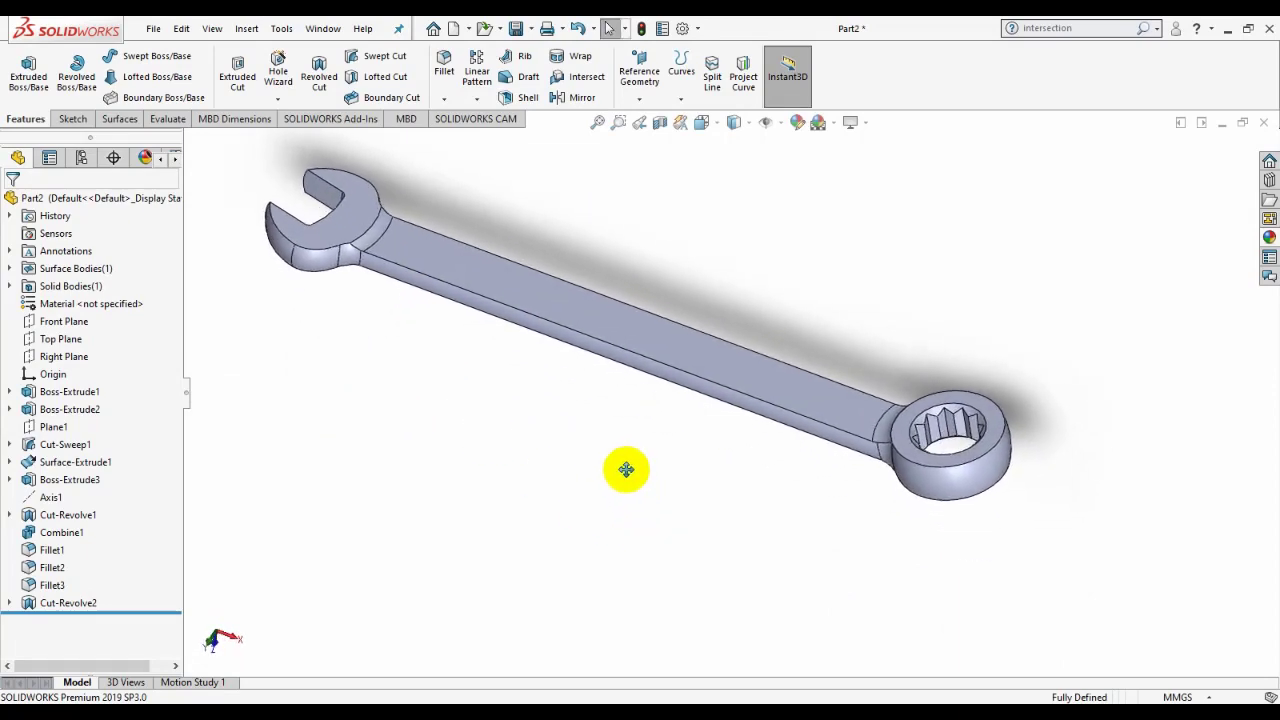